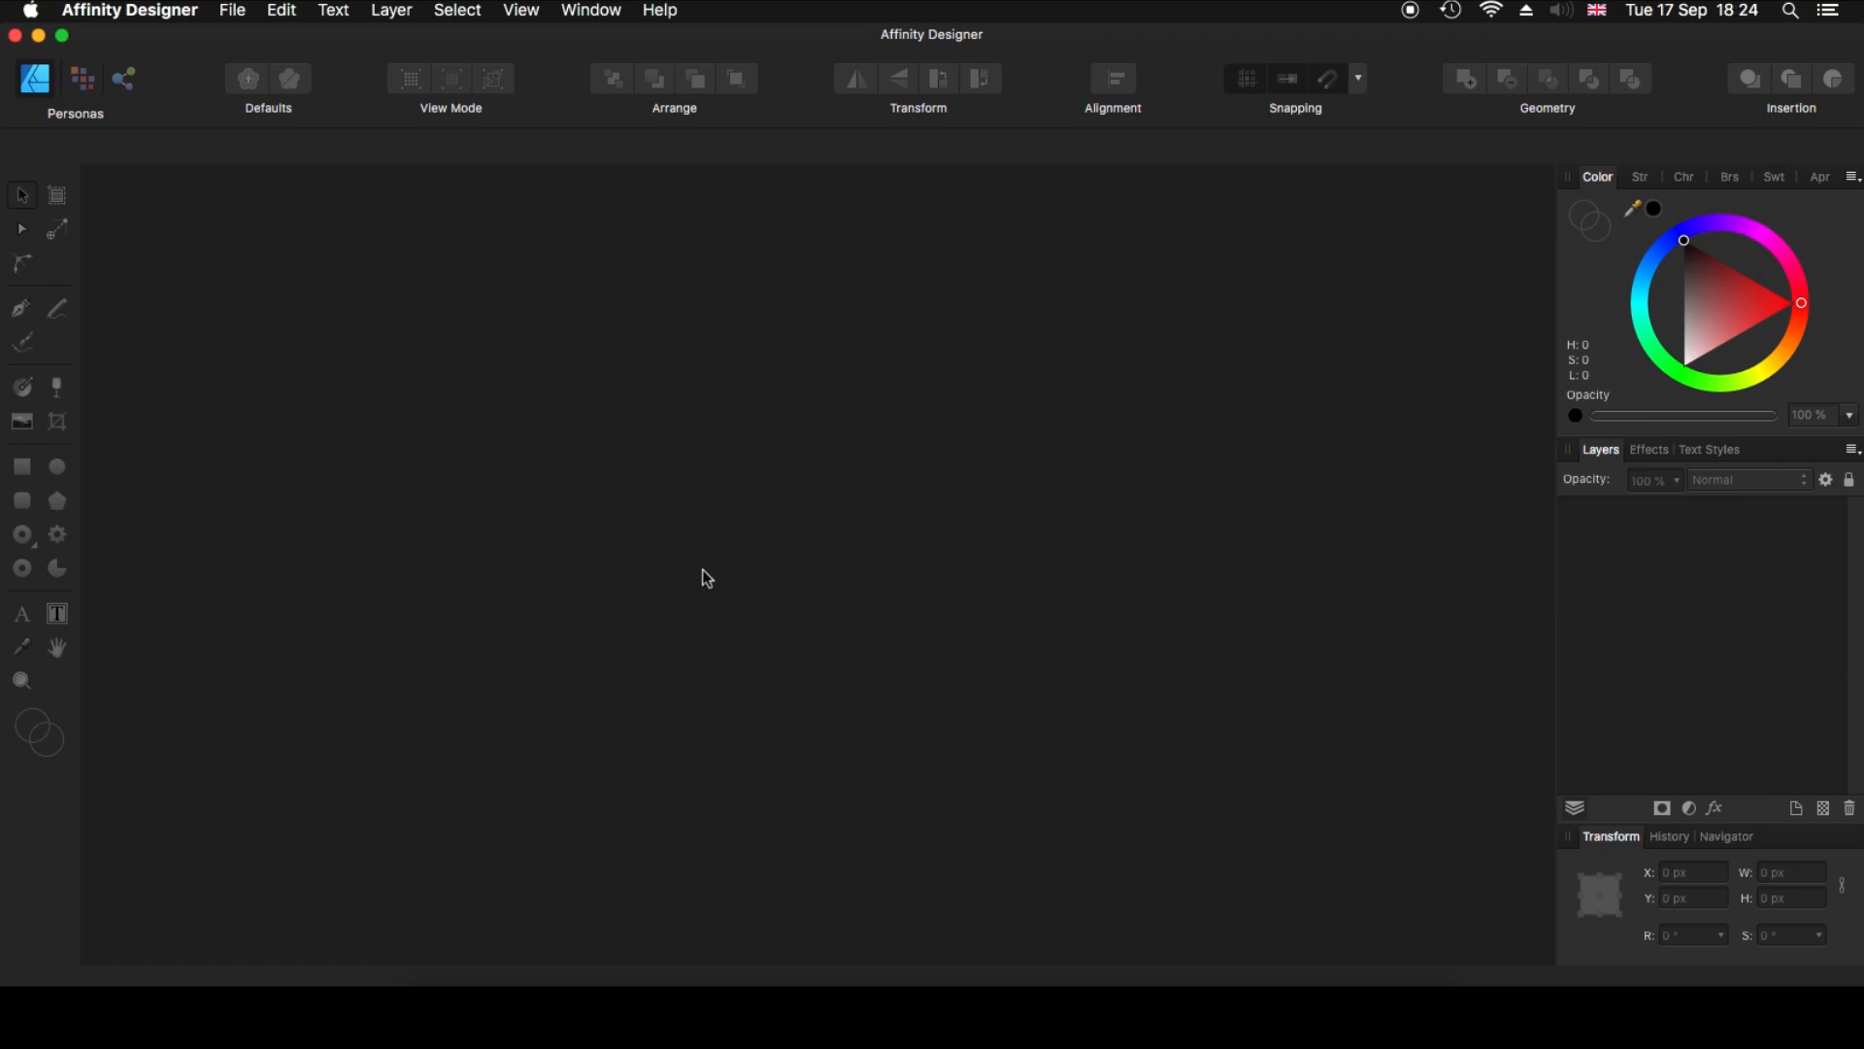
- Create a new document from the Square 1600px page preset
left_click(235, 17)
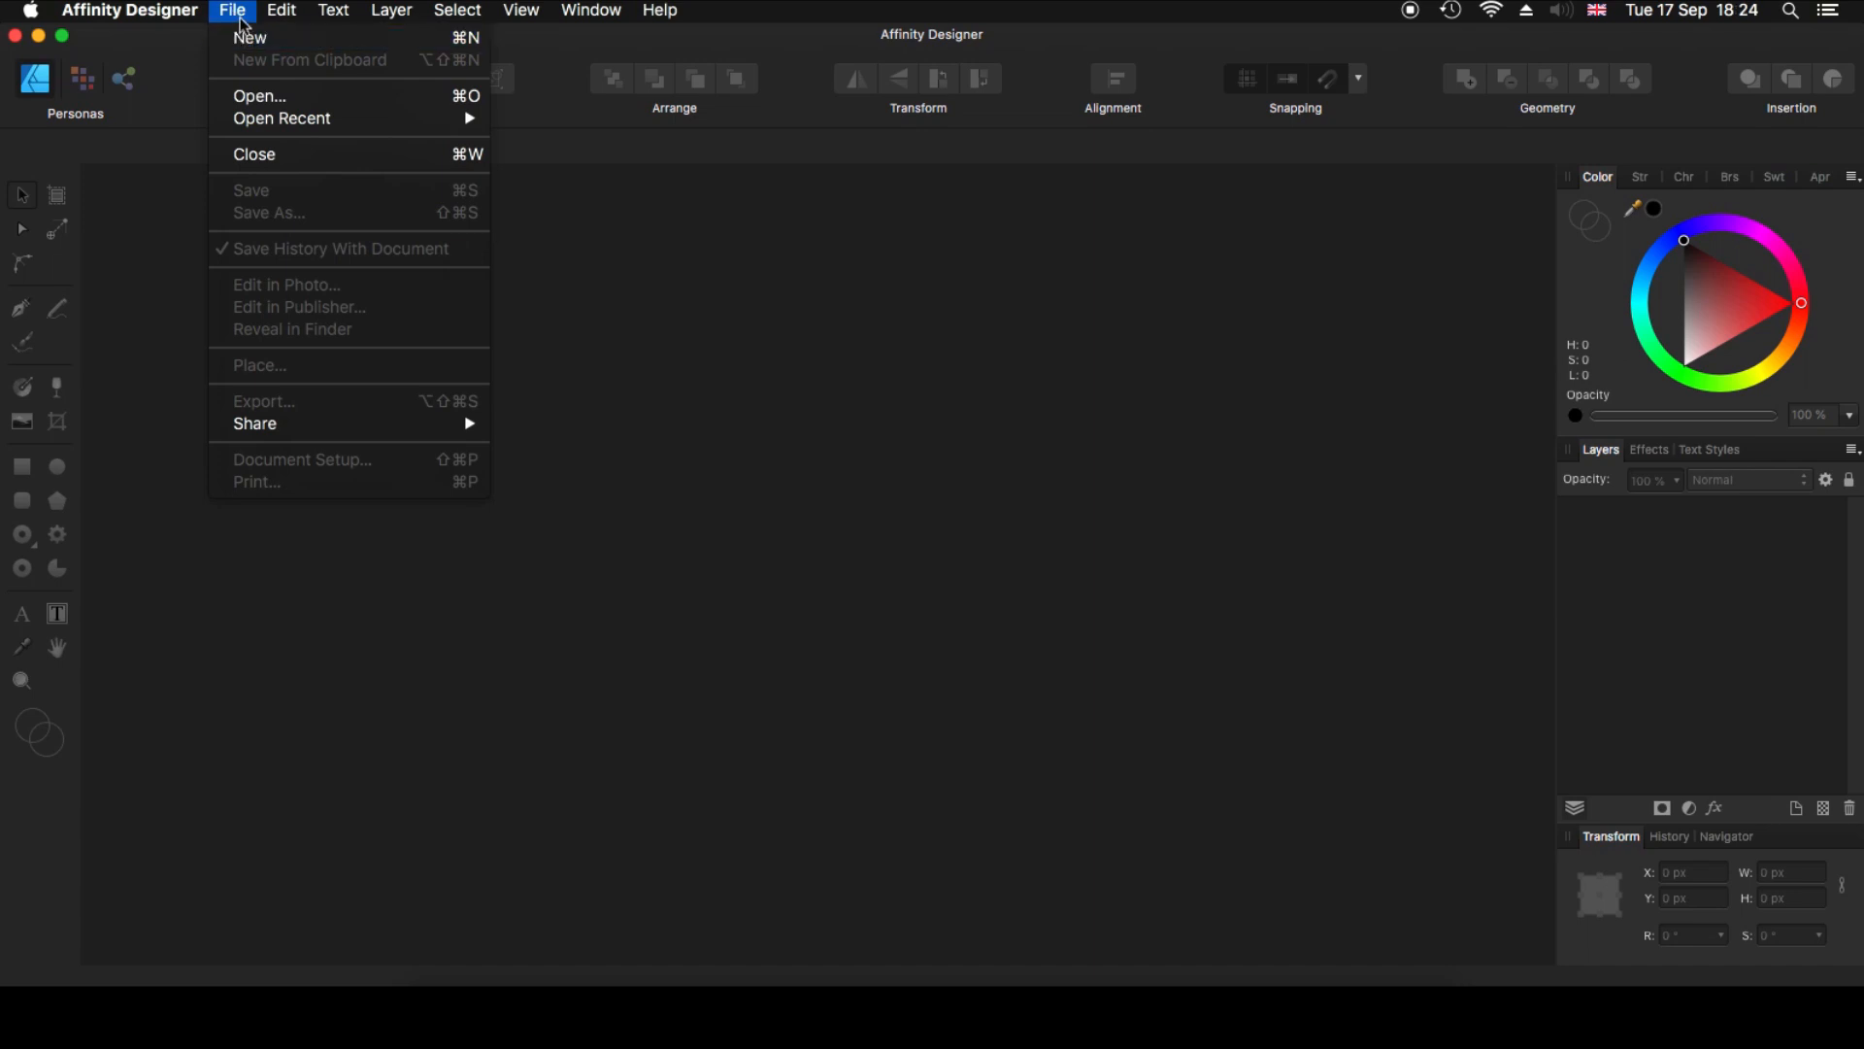
left_click(254, 39)
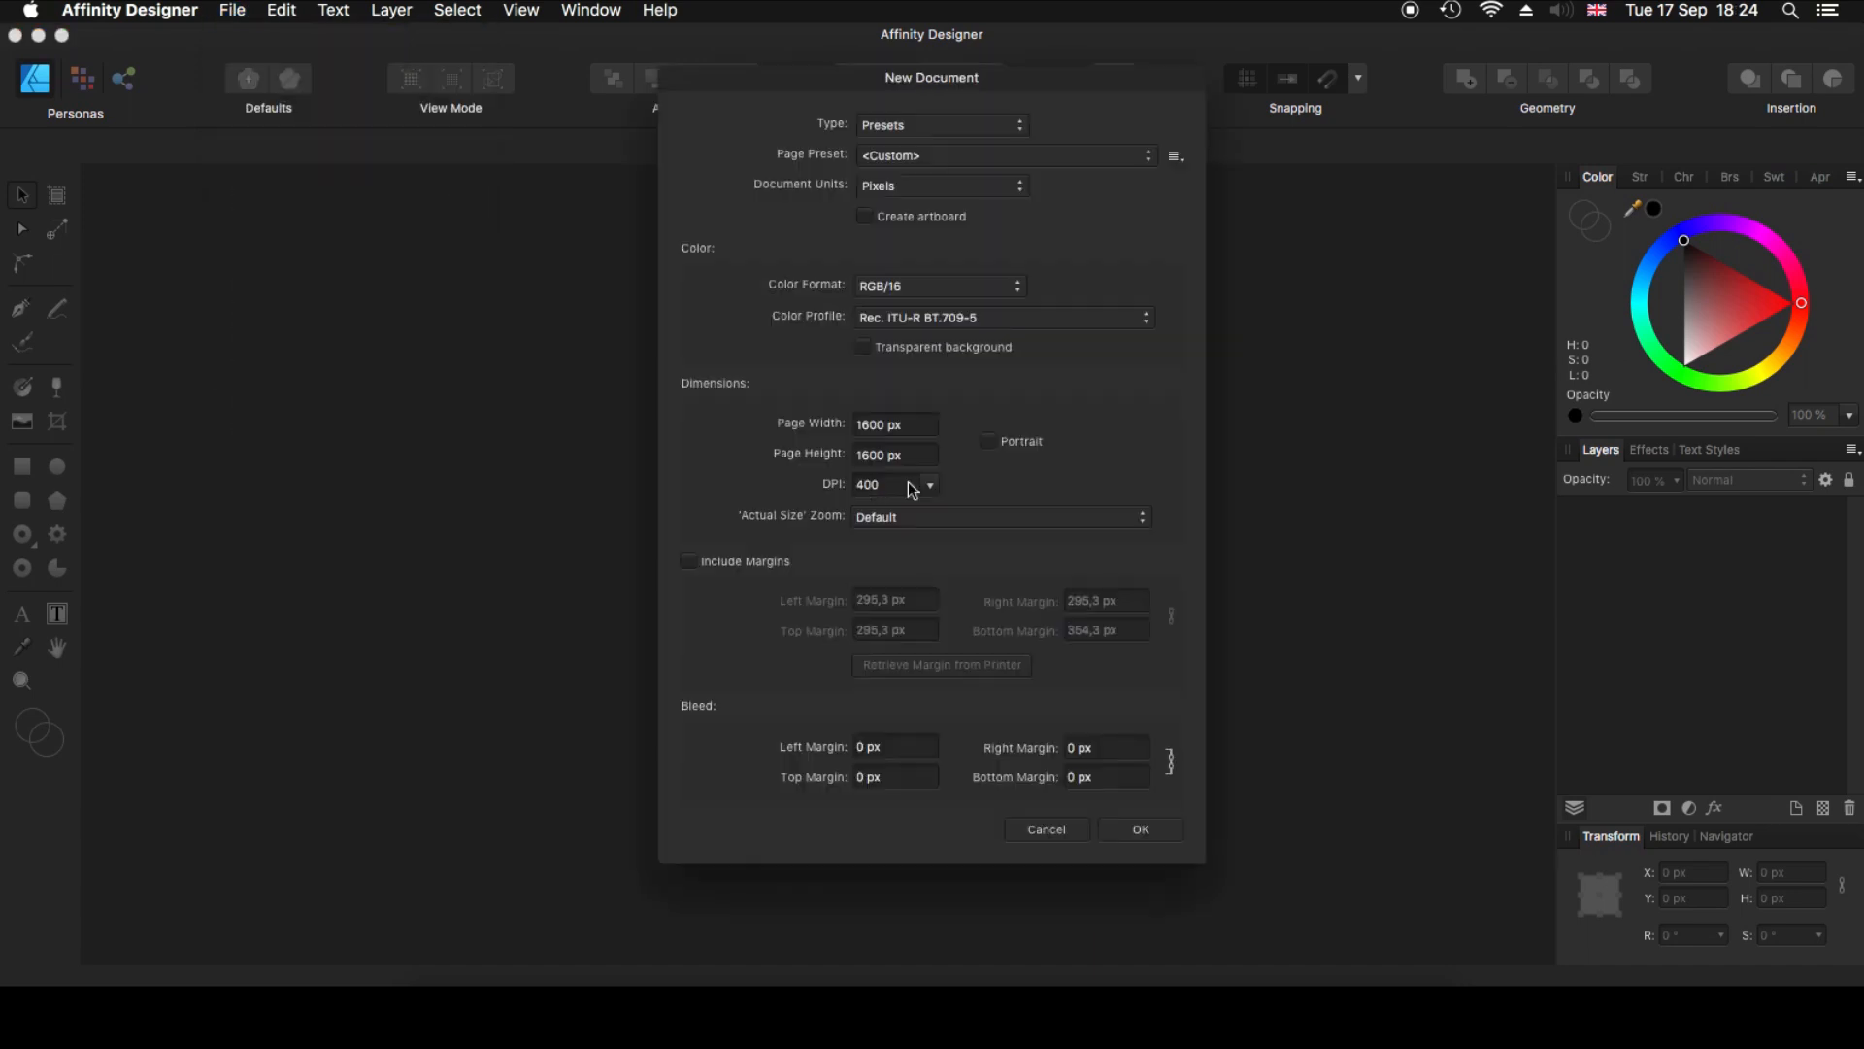
left_click(941, 166)
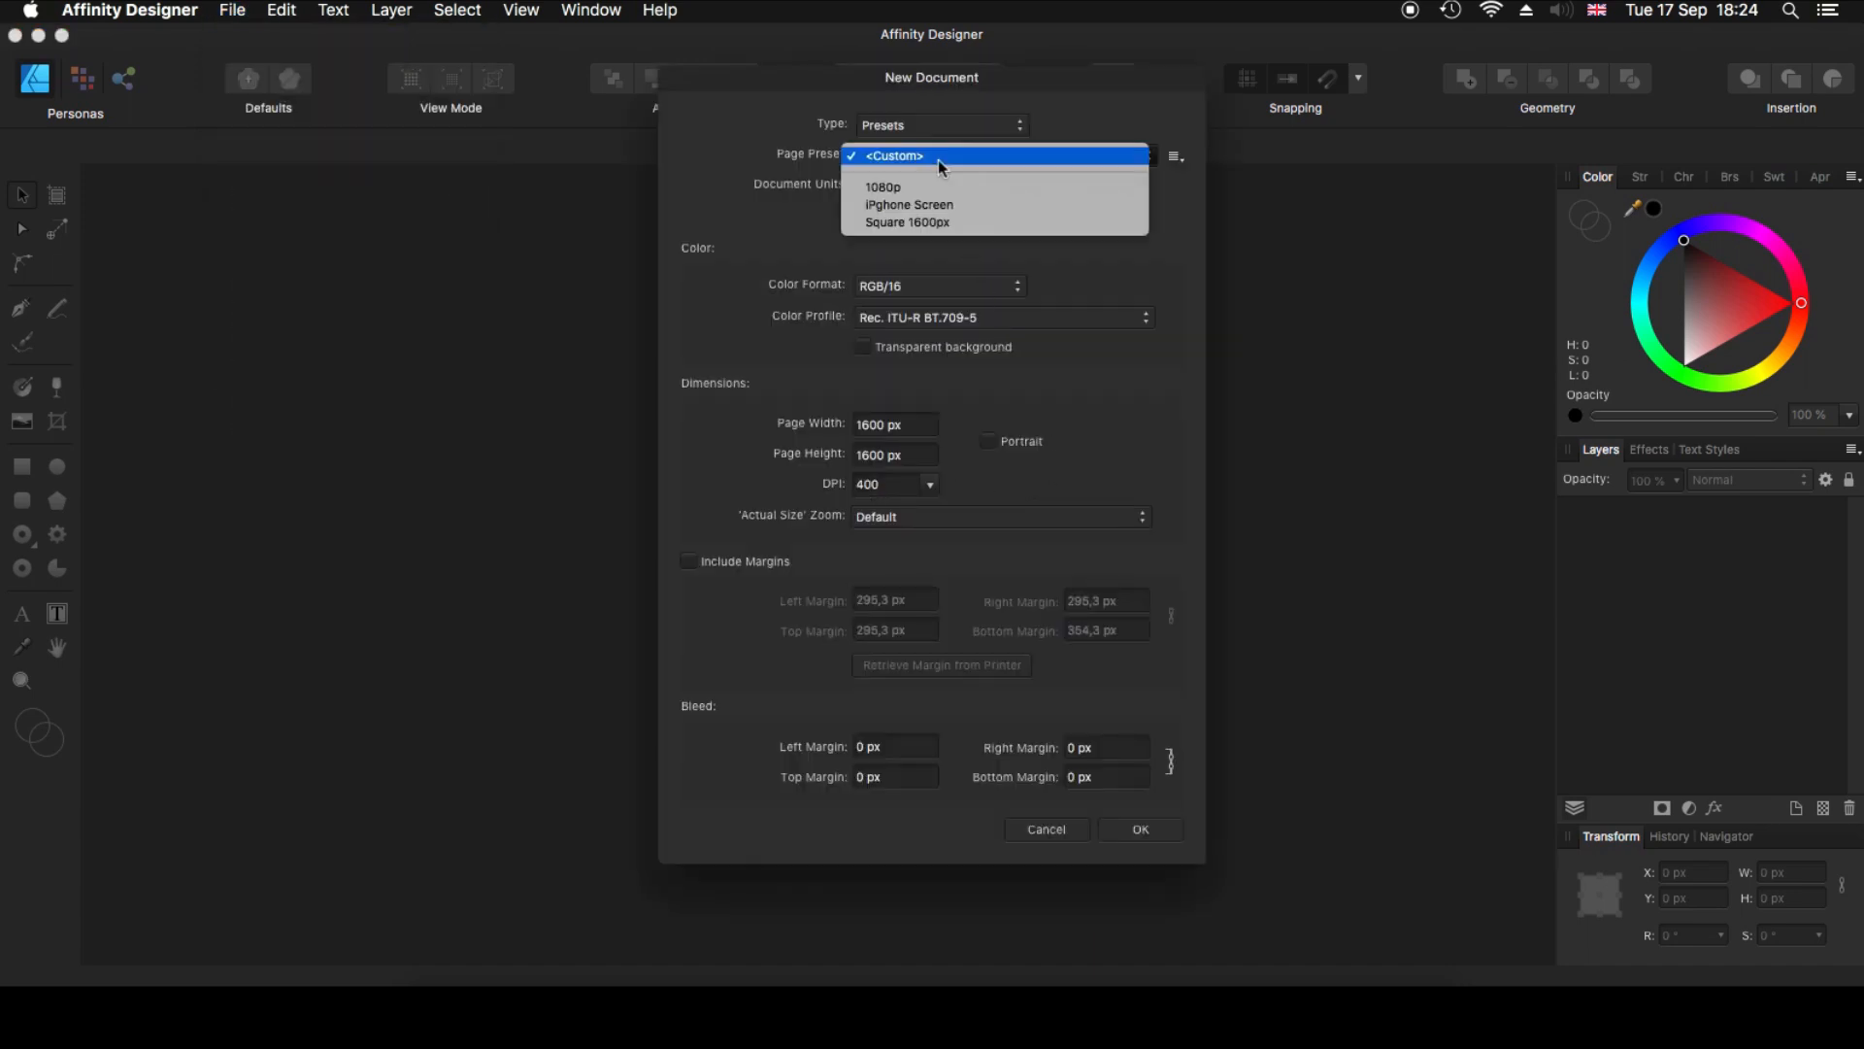
left_click(951, 226)
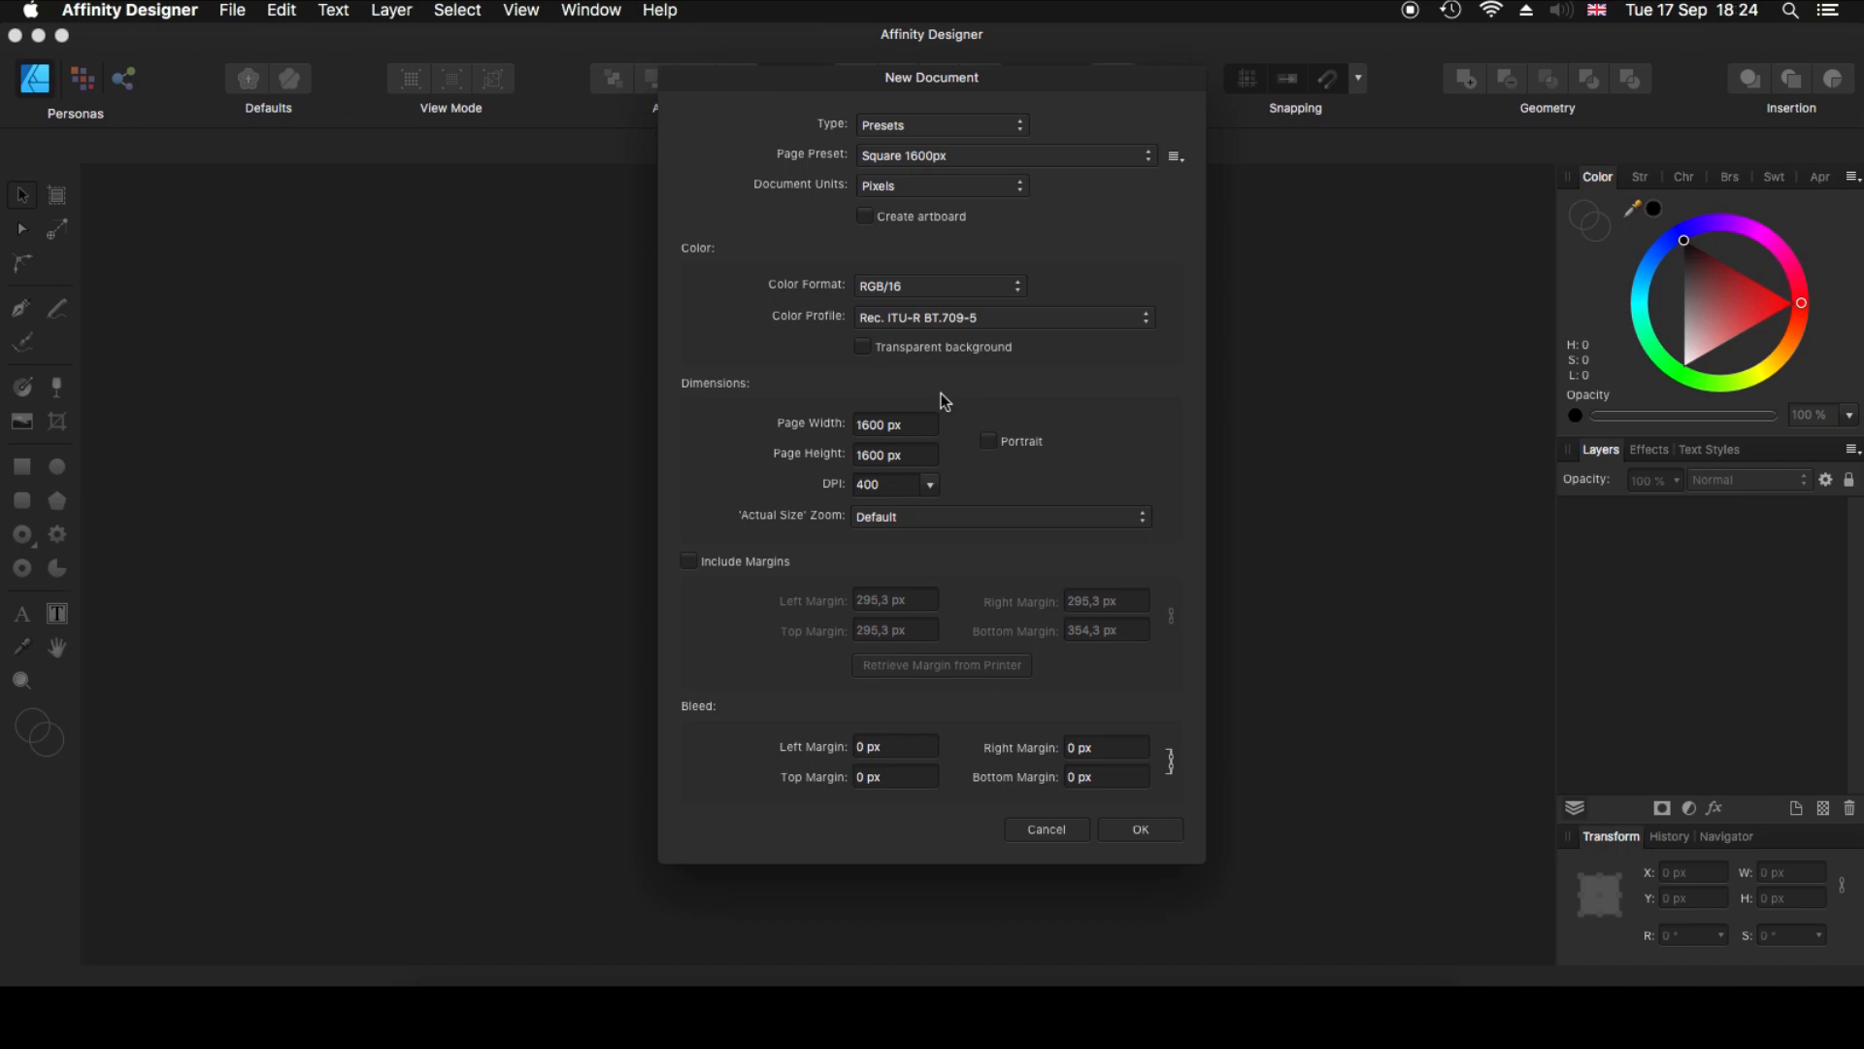
left_click(1138, 831)
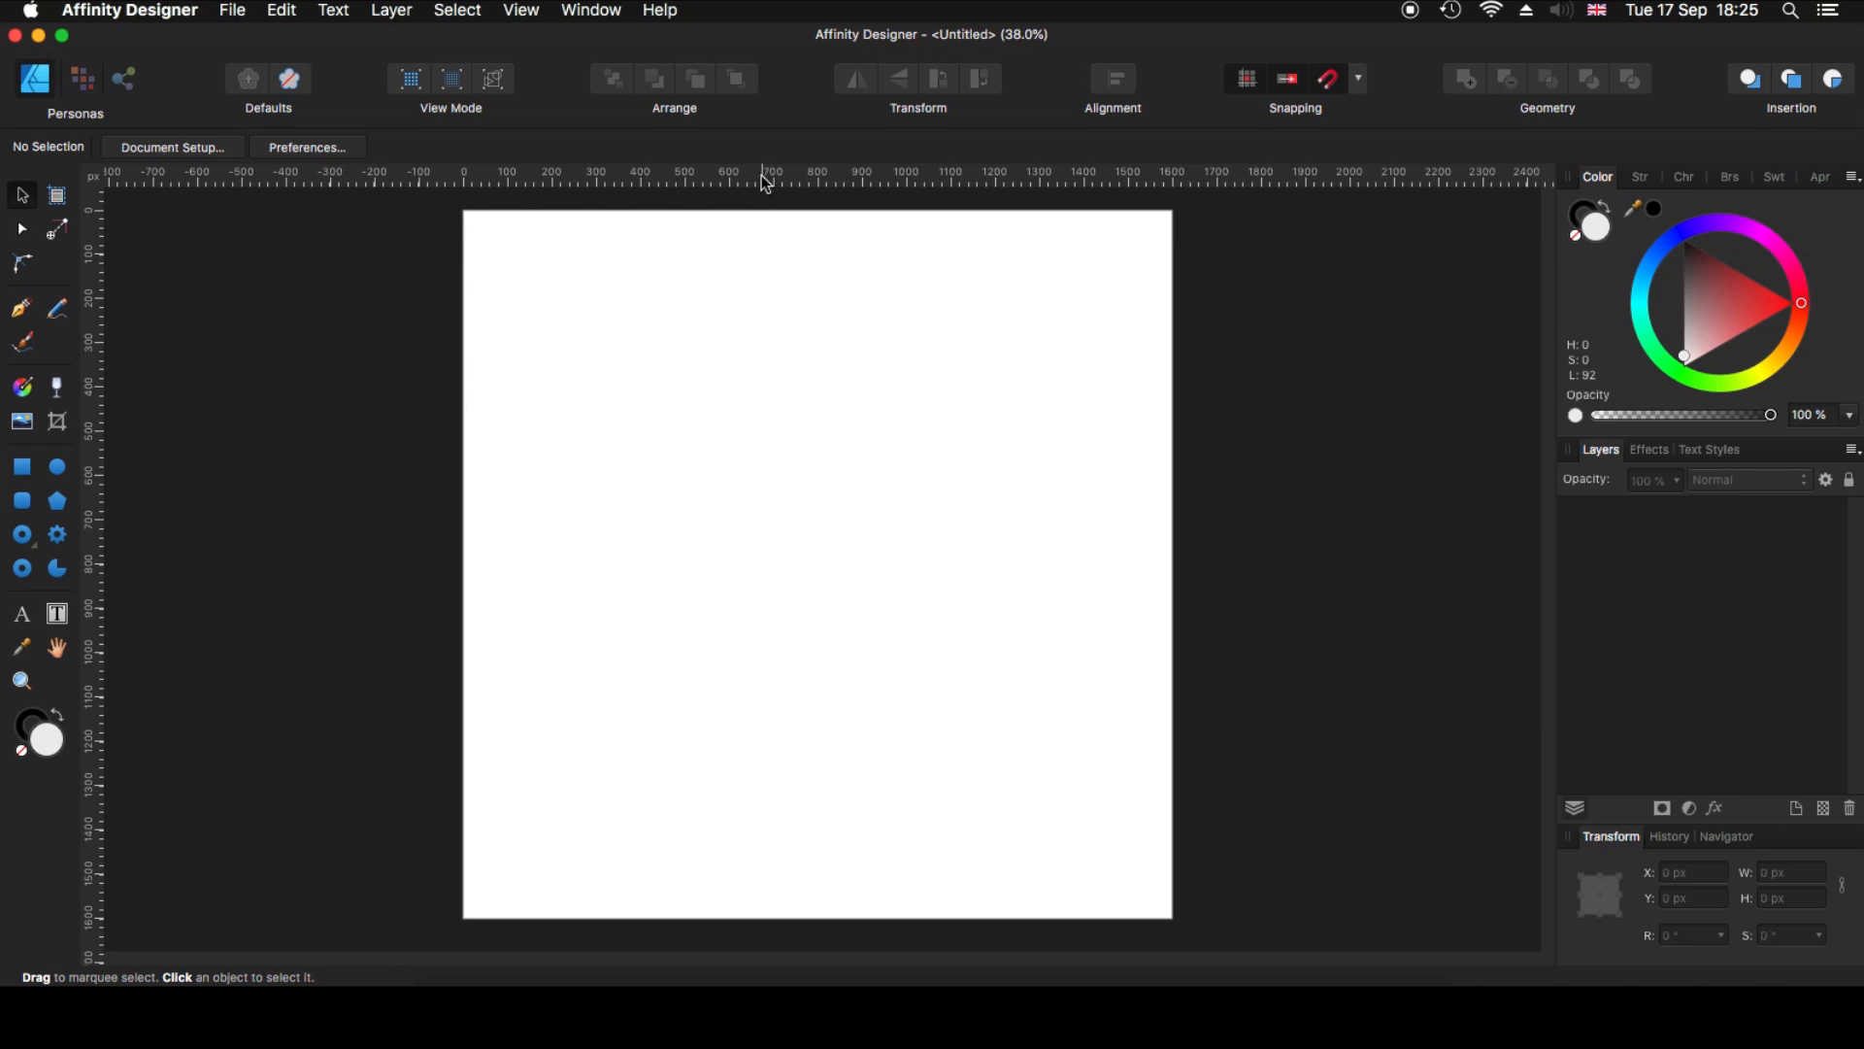
- Add a horizontal and a vertical guide crossing at the page centre at 800 px, and lock the guides
left_click_drag(767, 183, 840, 576)
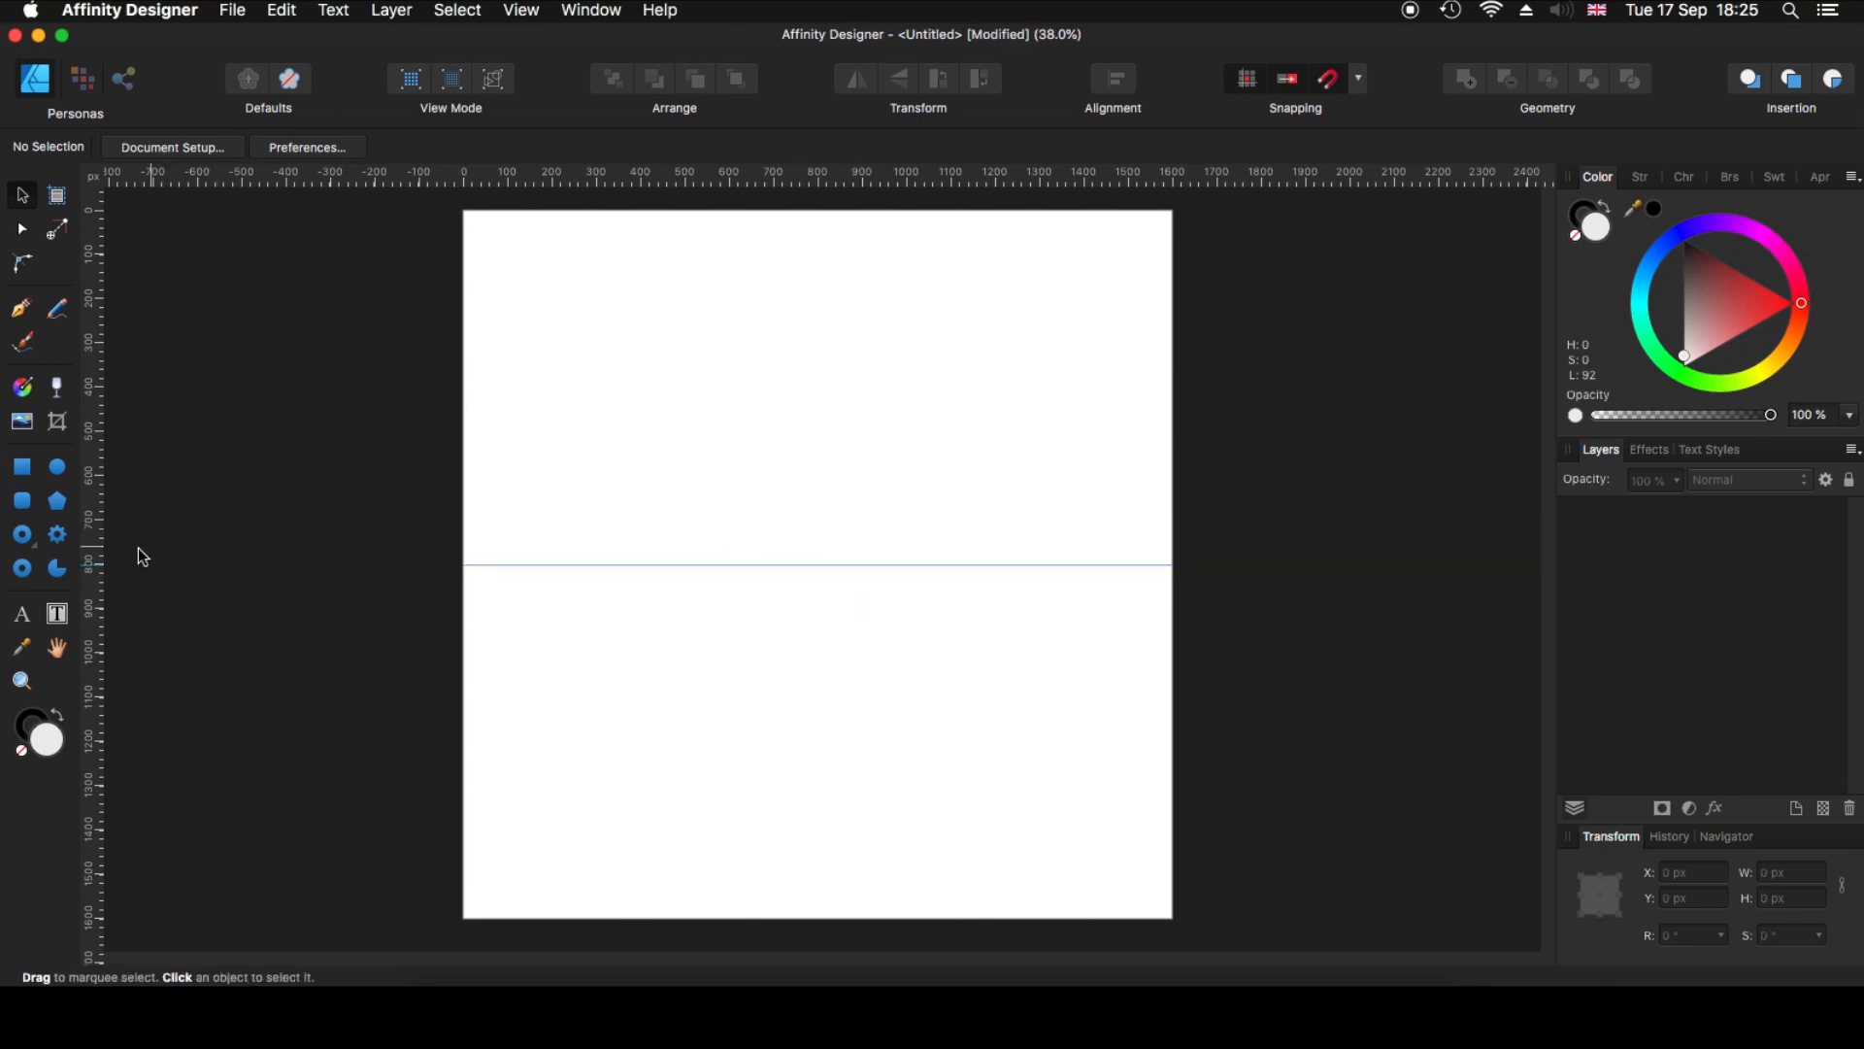
left_click_drag(95, 560, 819, 505)
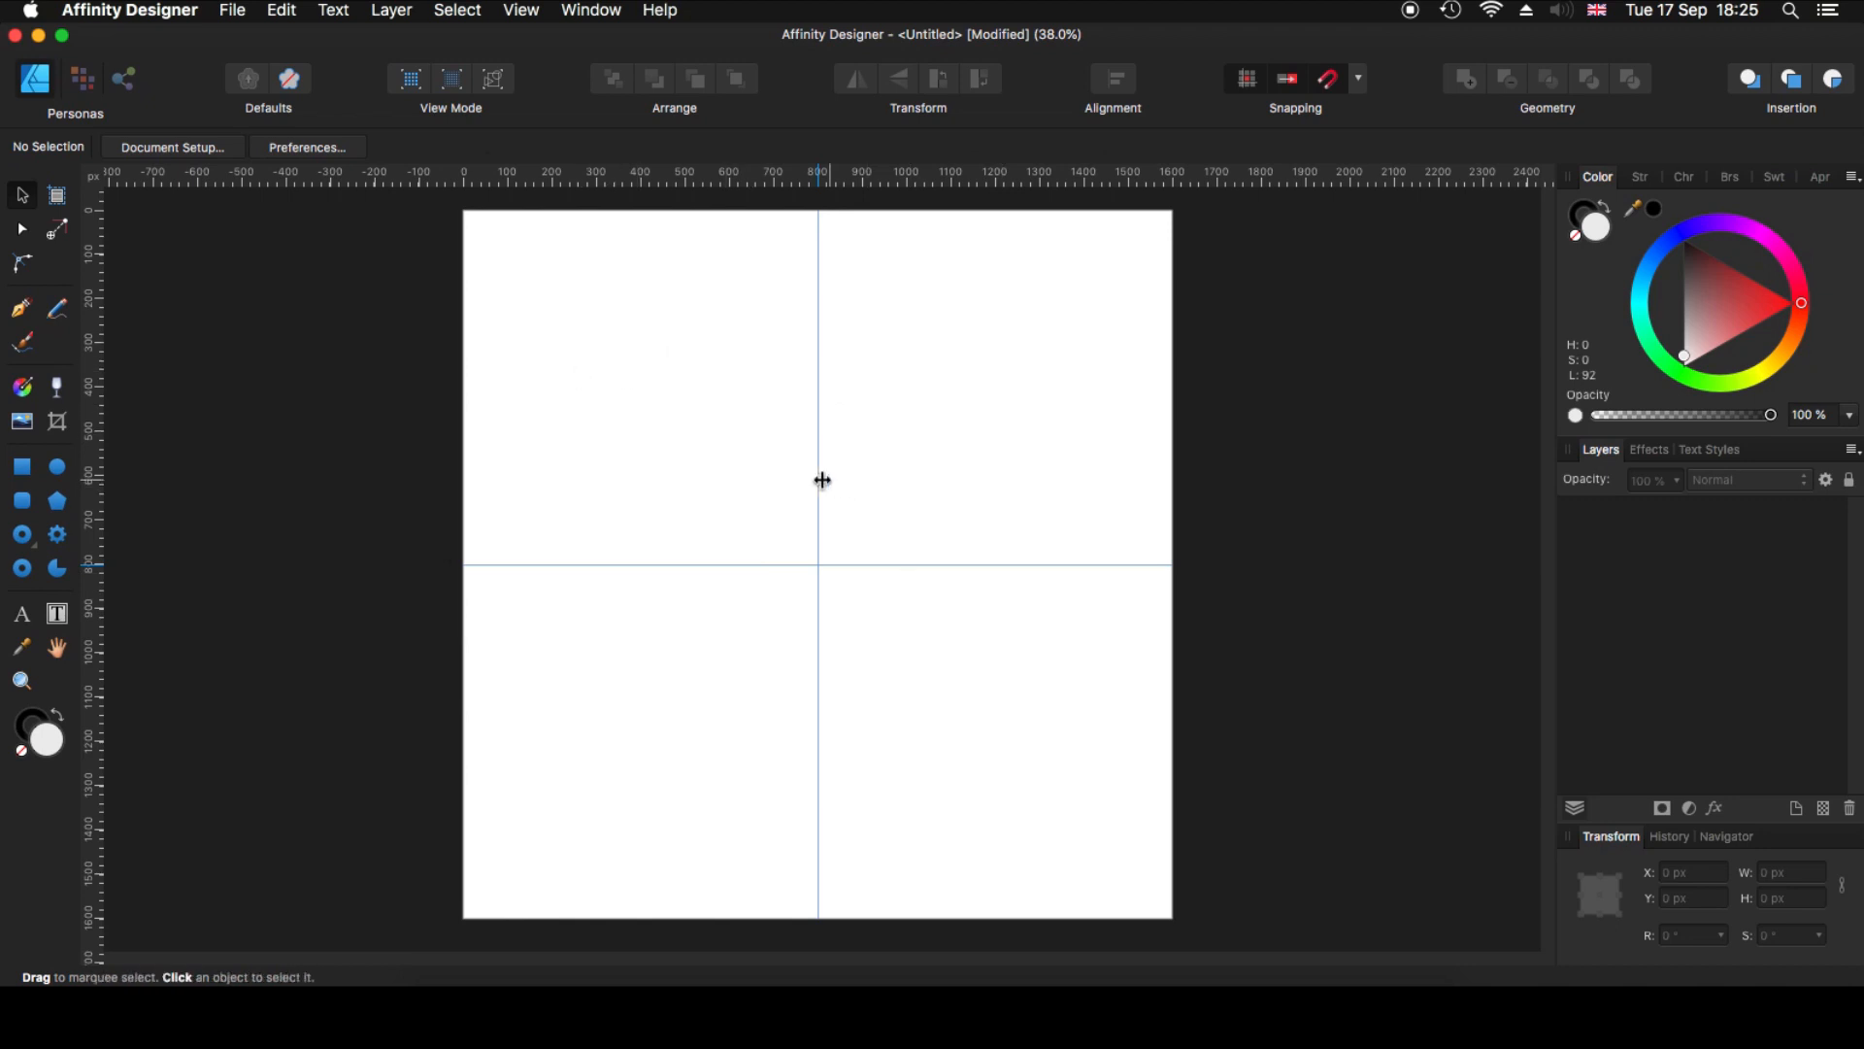
left_click(522, 11)
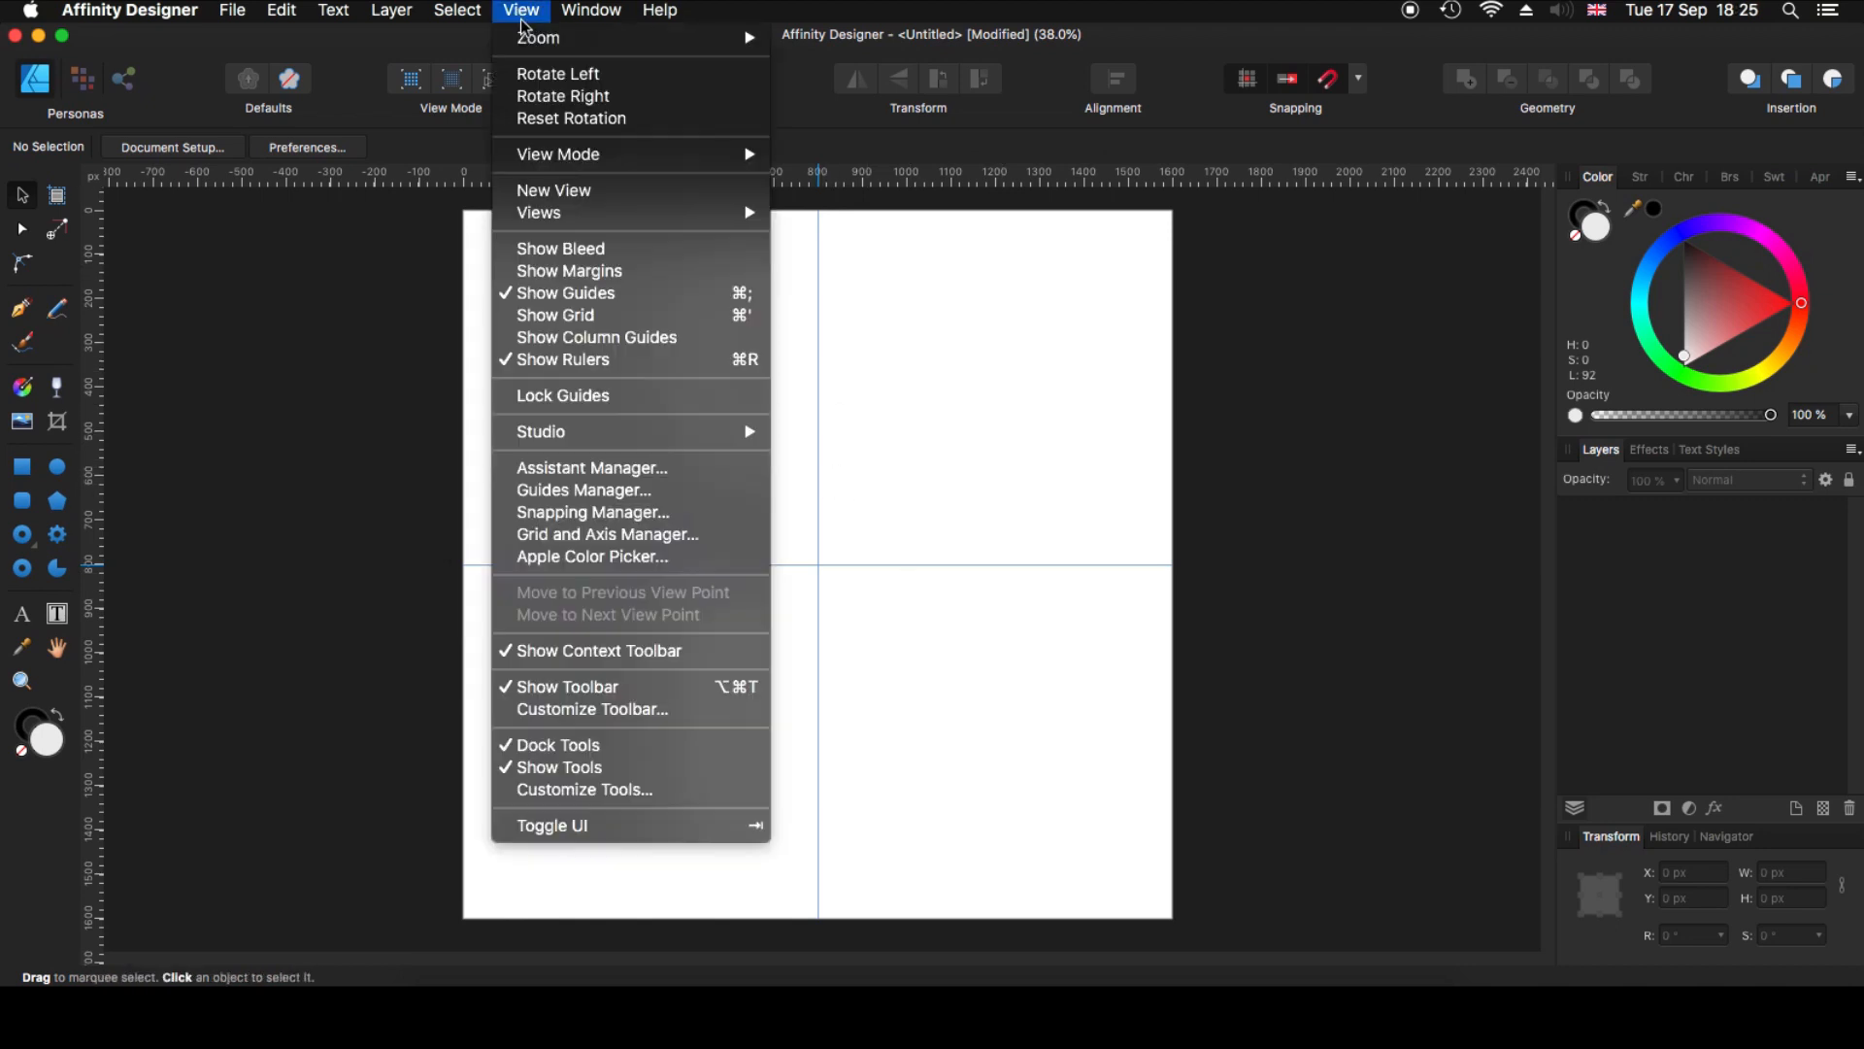
left_click(591, 396)
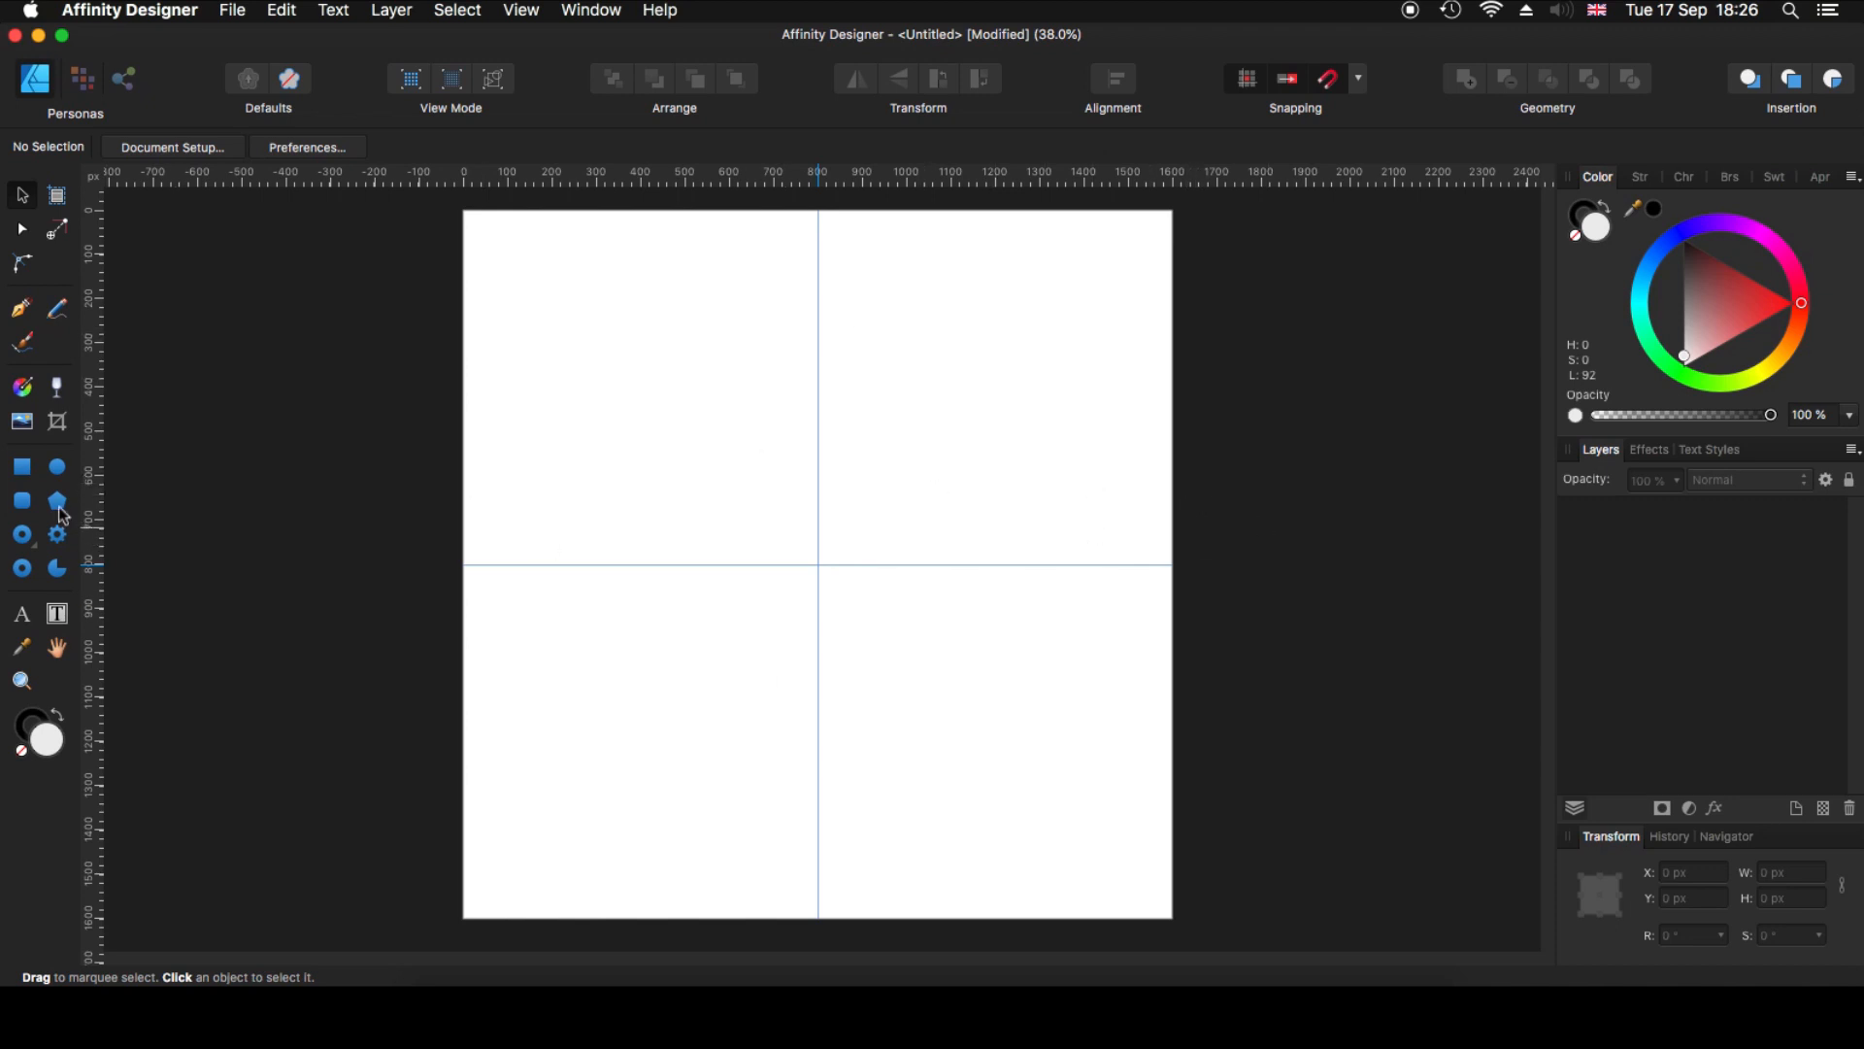
- Draw a circle about 1064 px wide centred on the guides' intersection, with no fill and a 1 px stroke, and lock it
left_click(57, 467)
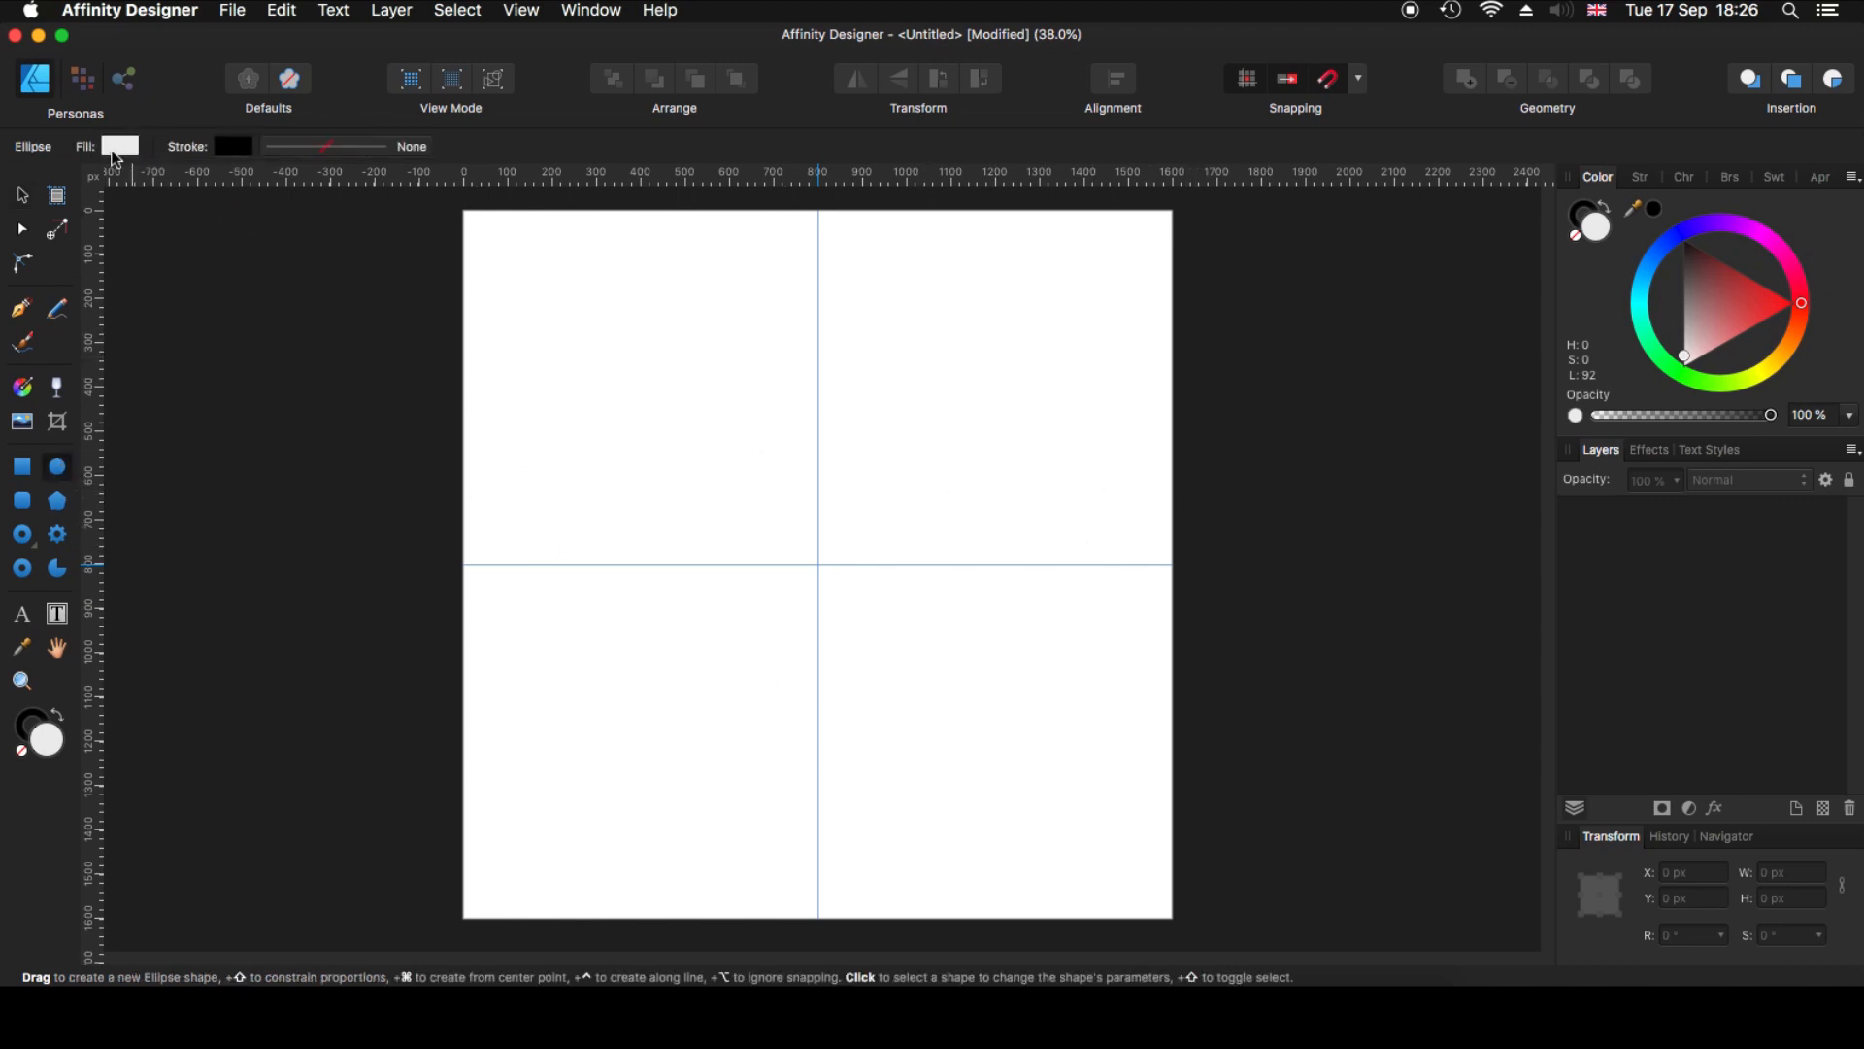
left_click(118, 147)
left_click(362, 174)
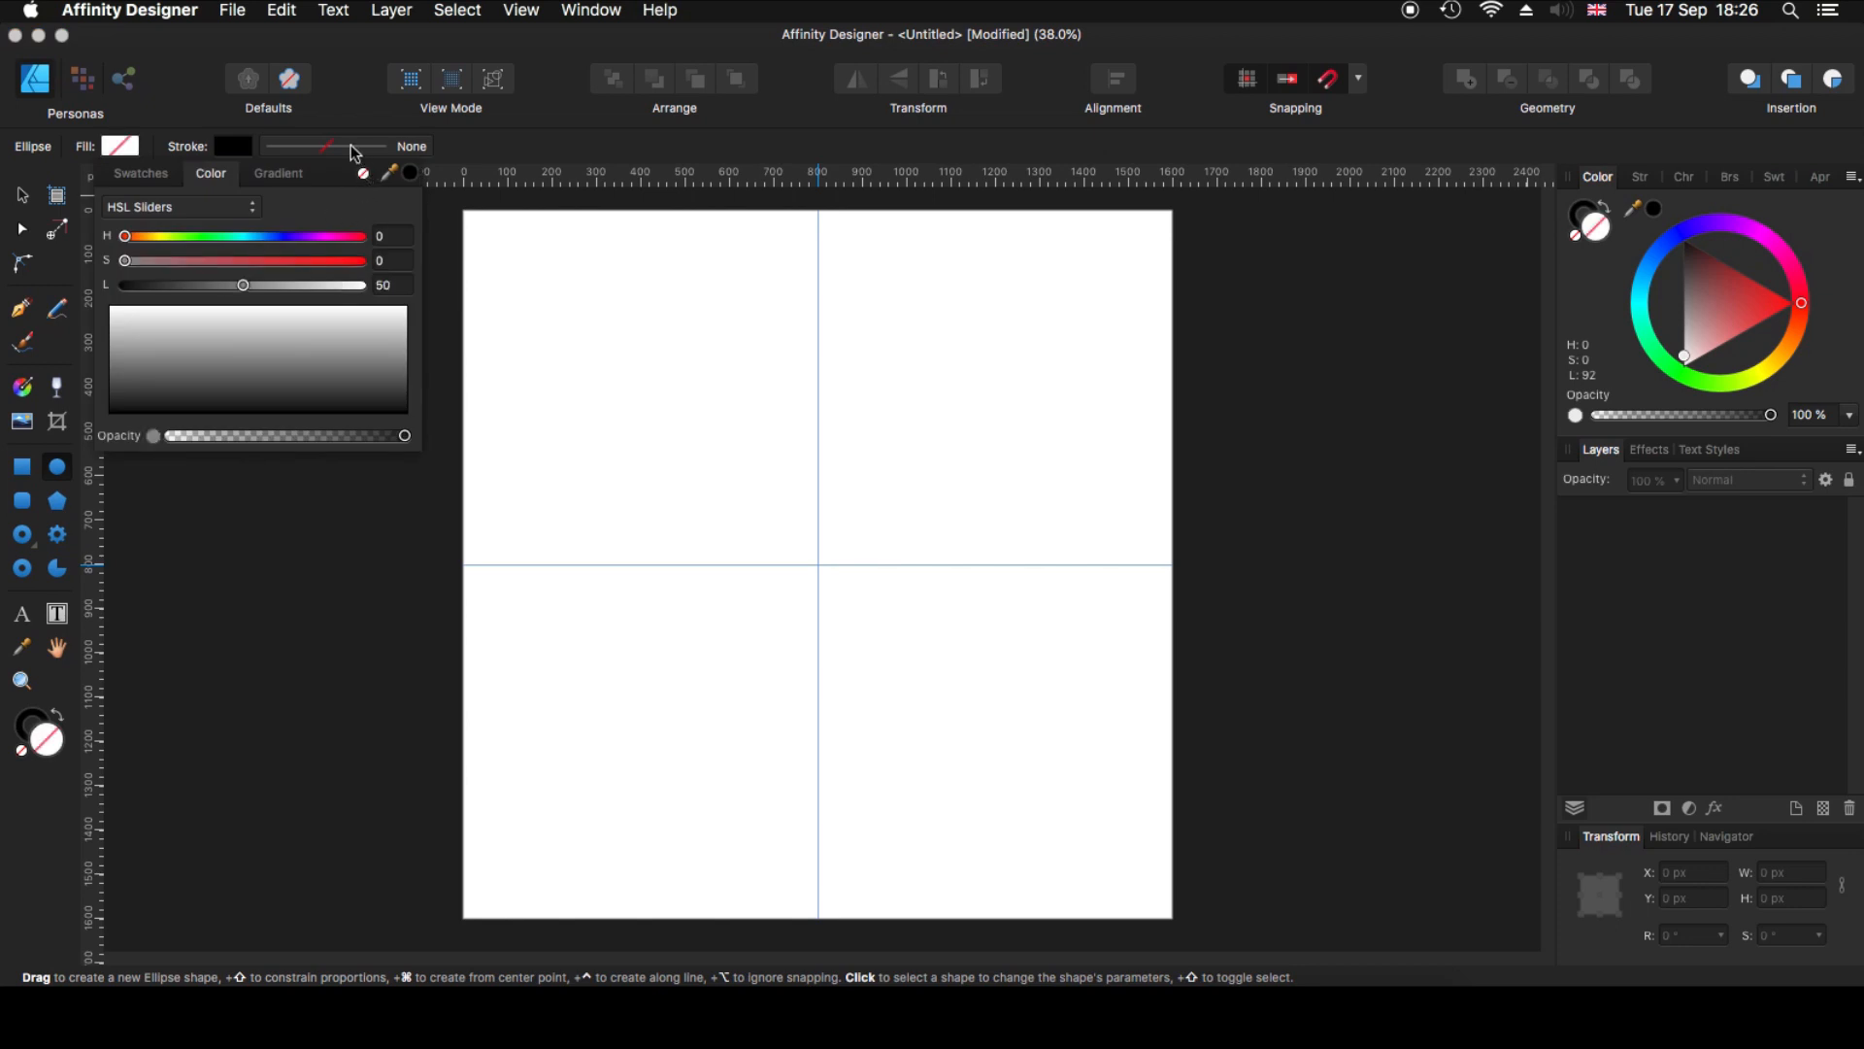
left_click(325, 145)
left_click(425, 224)
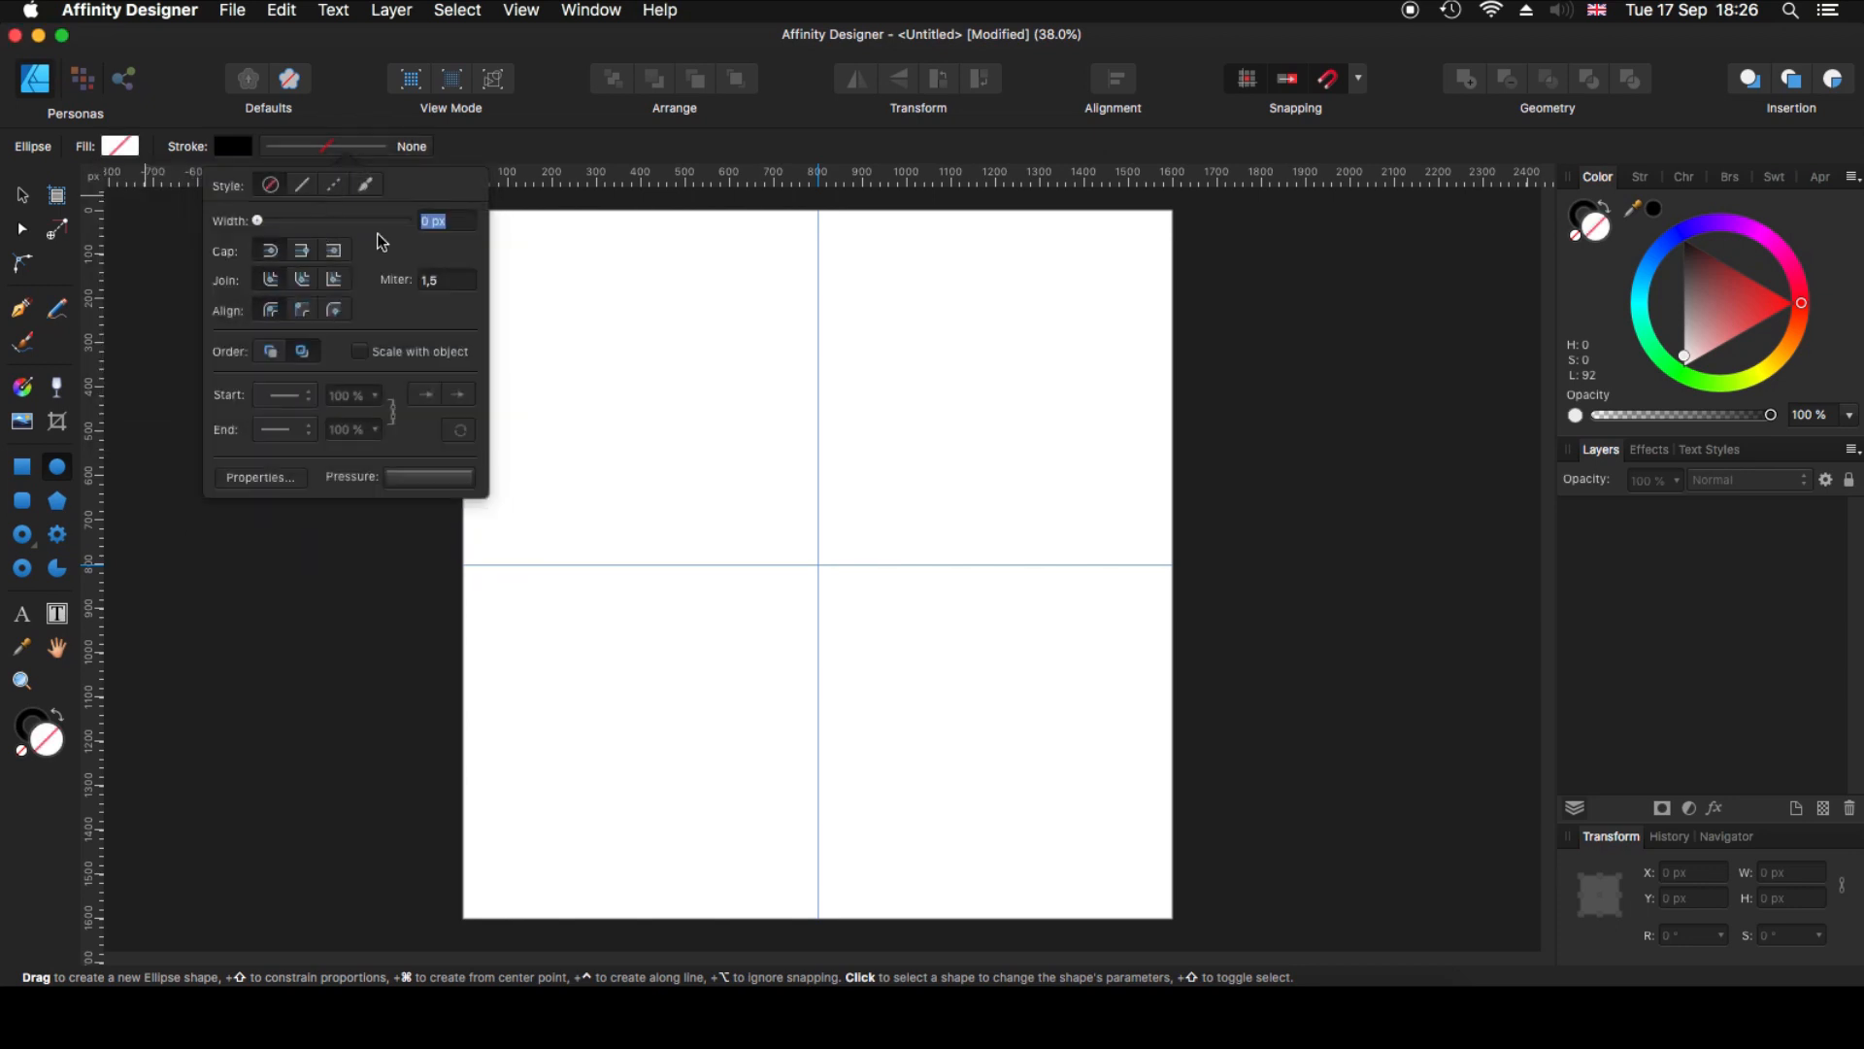
type("1")
key("Return")
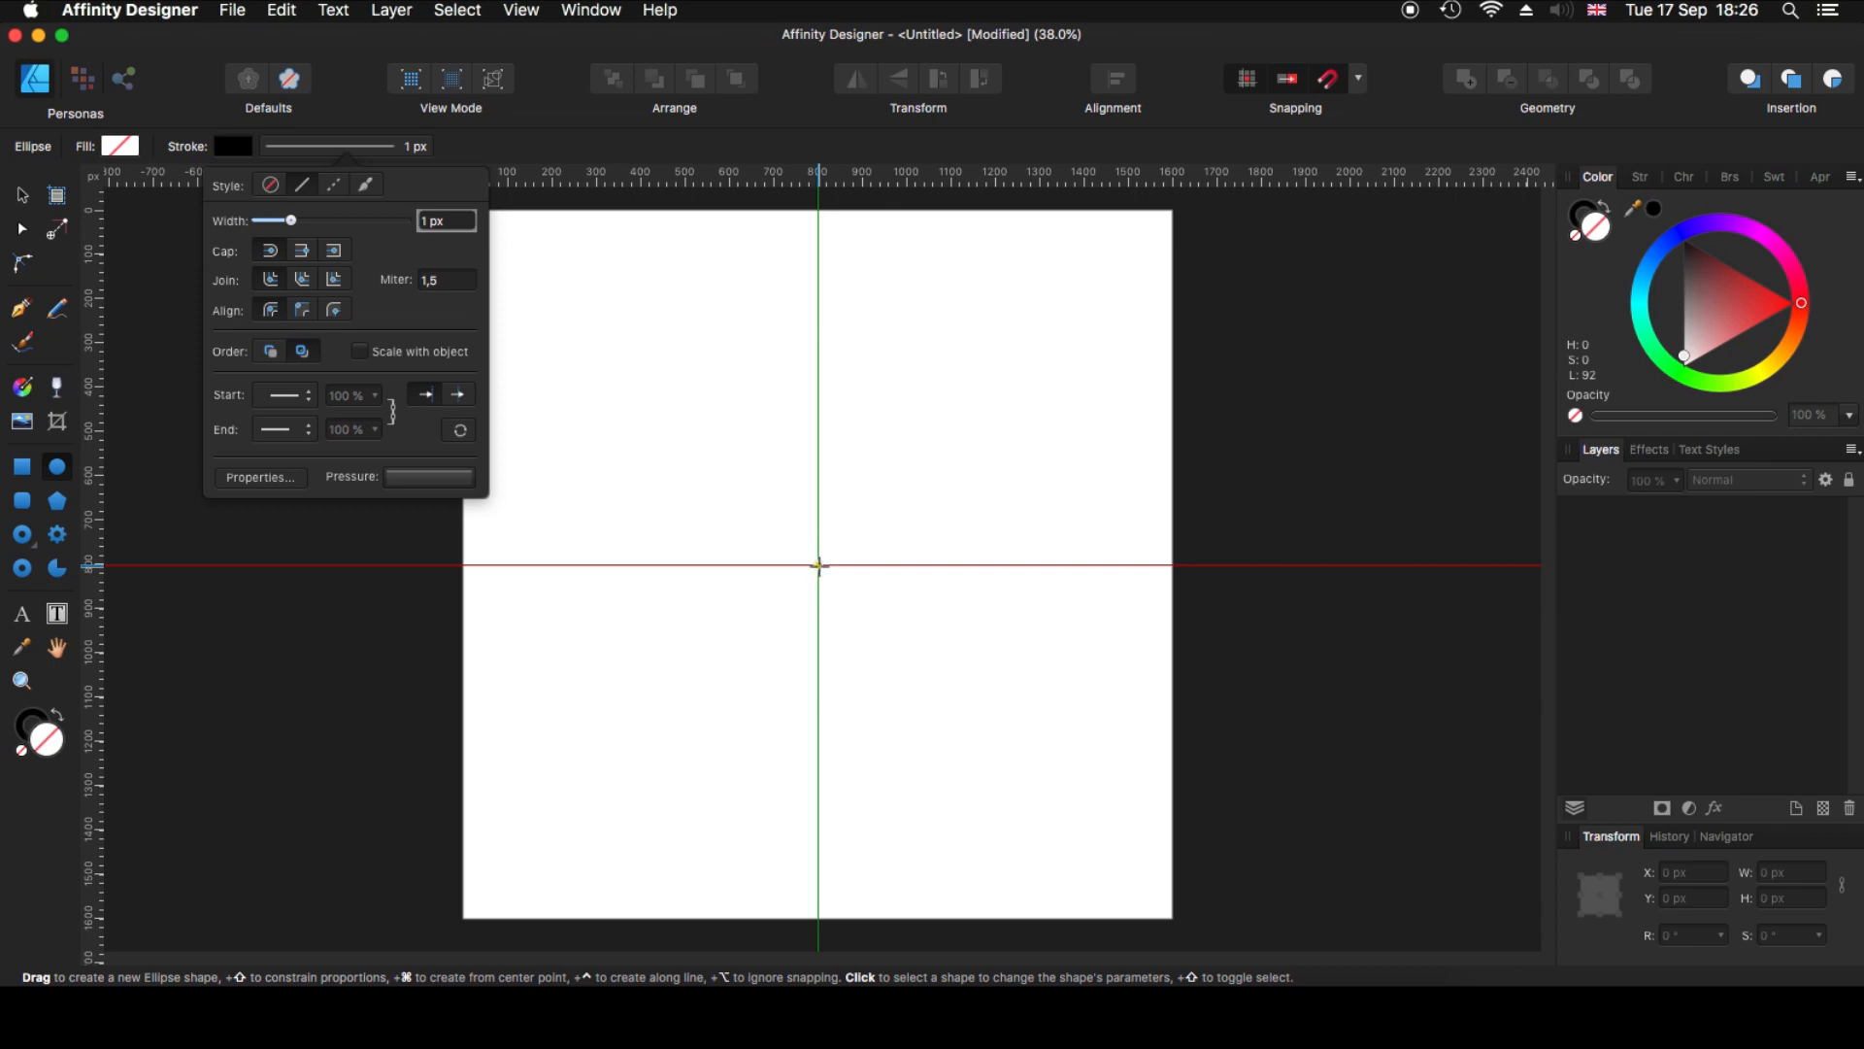
left_click(818, 564)
mouse_move(818, 564)
left_mouse_down()
mouse_move(1003, 731)
mouse_move(1065, 761)
mouse_move(1074, 790)
left_mouse_up()
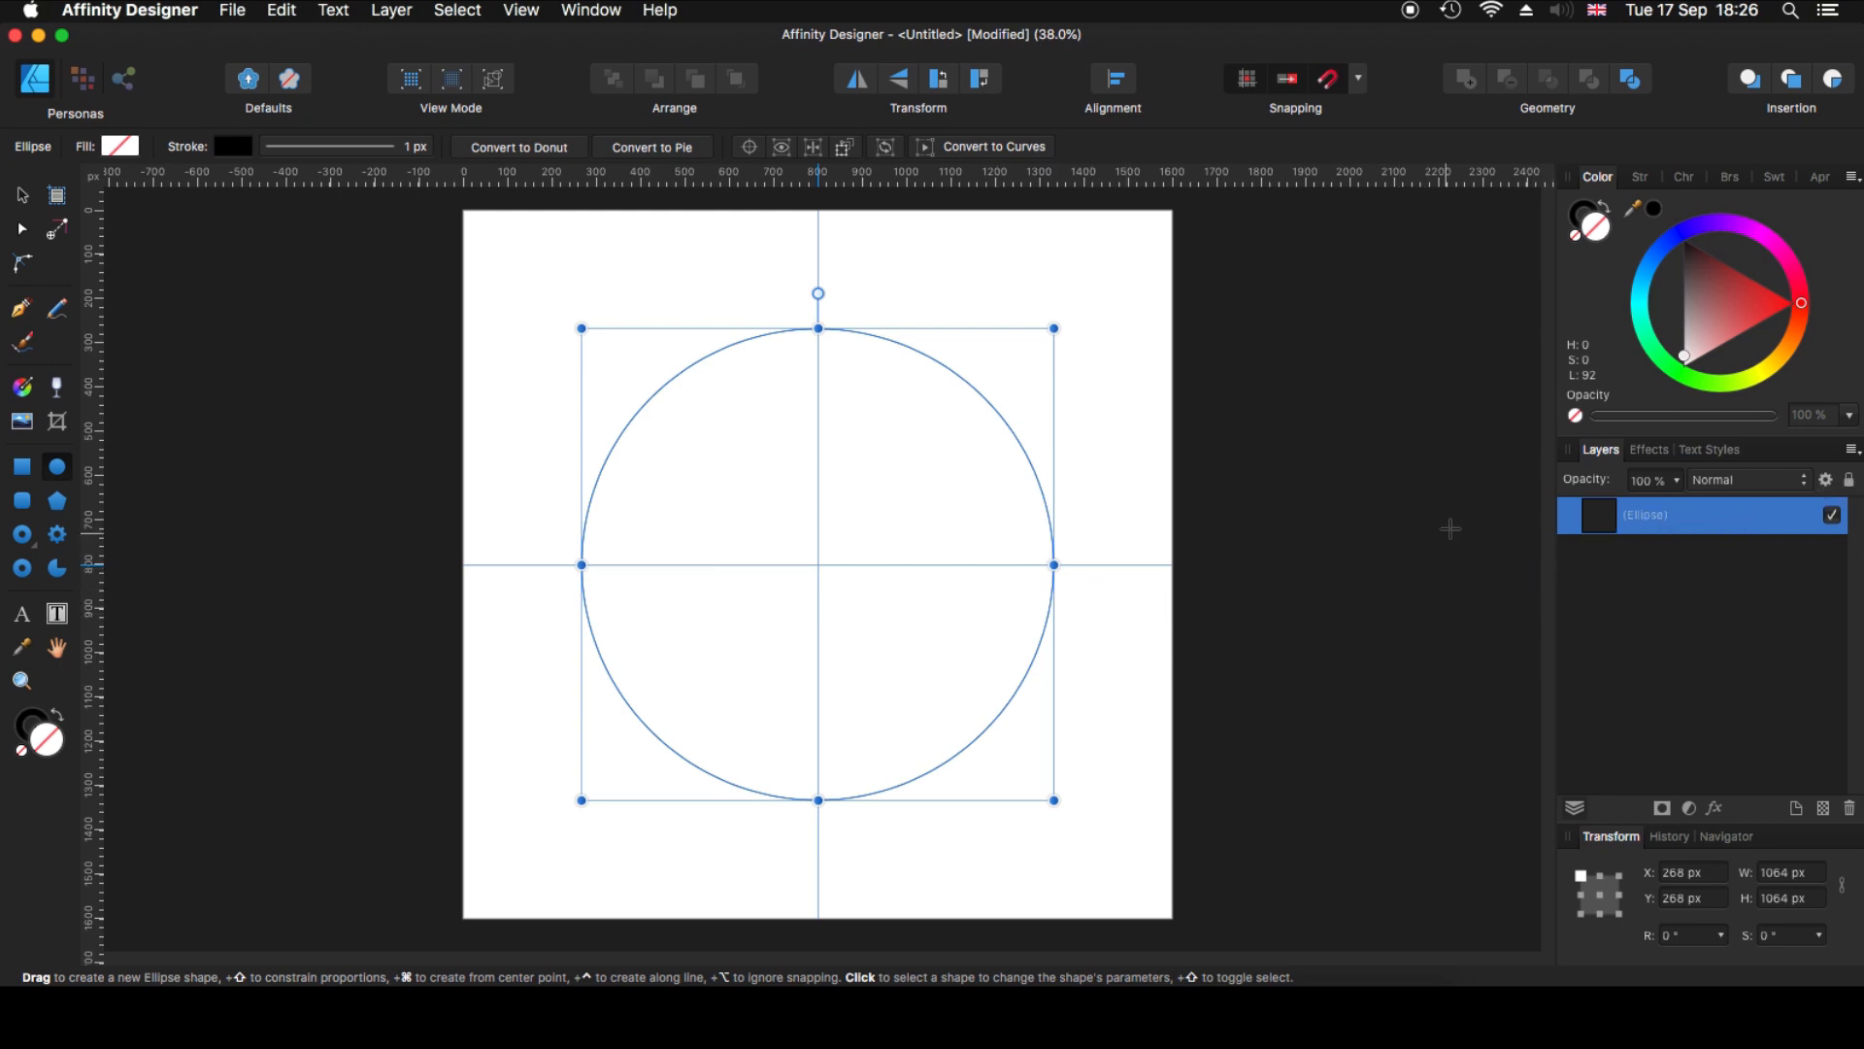
left_click(1850, 480)
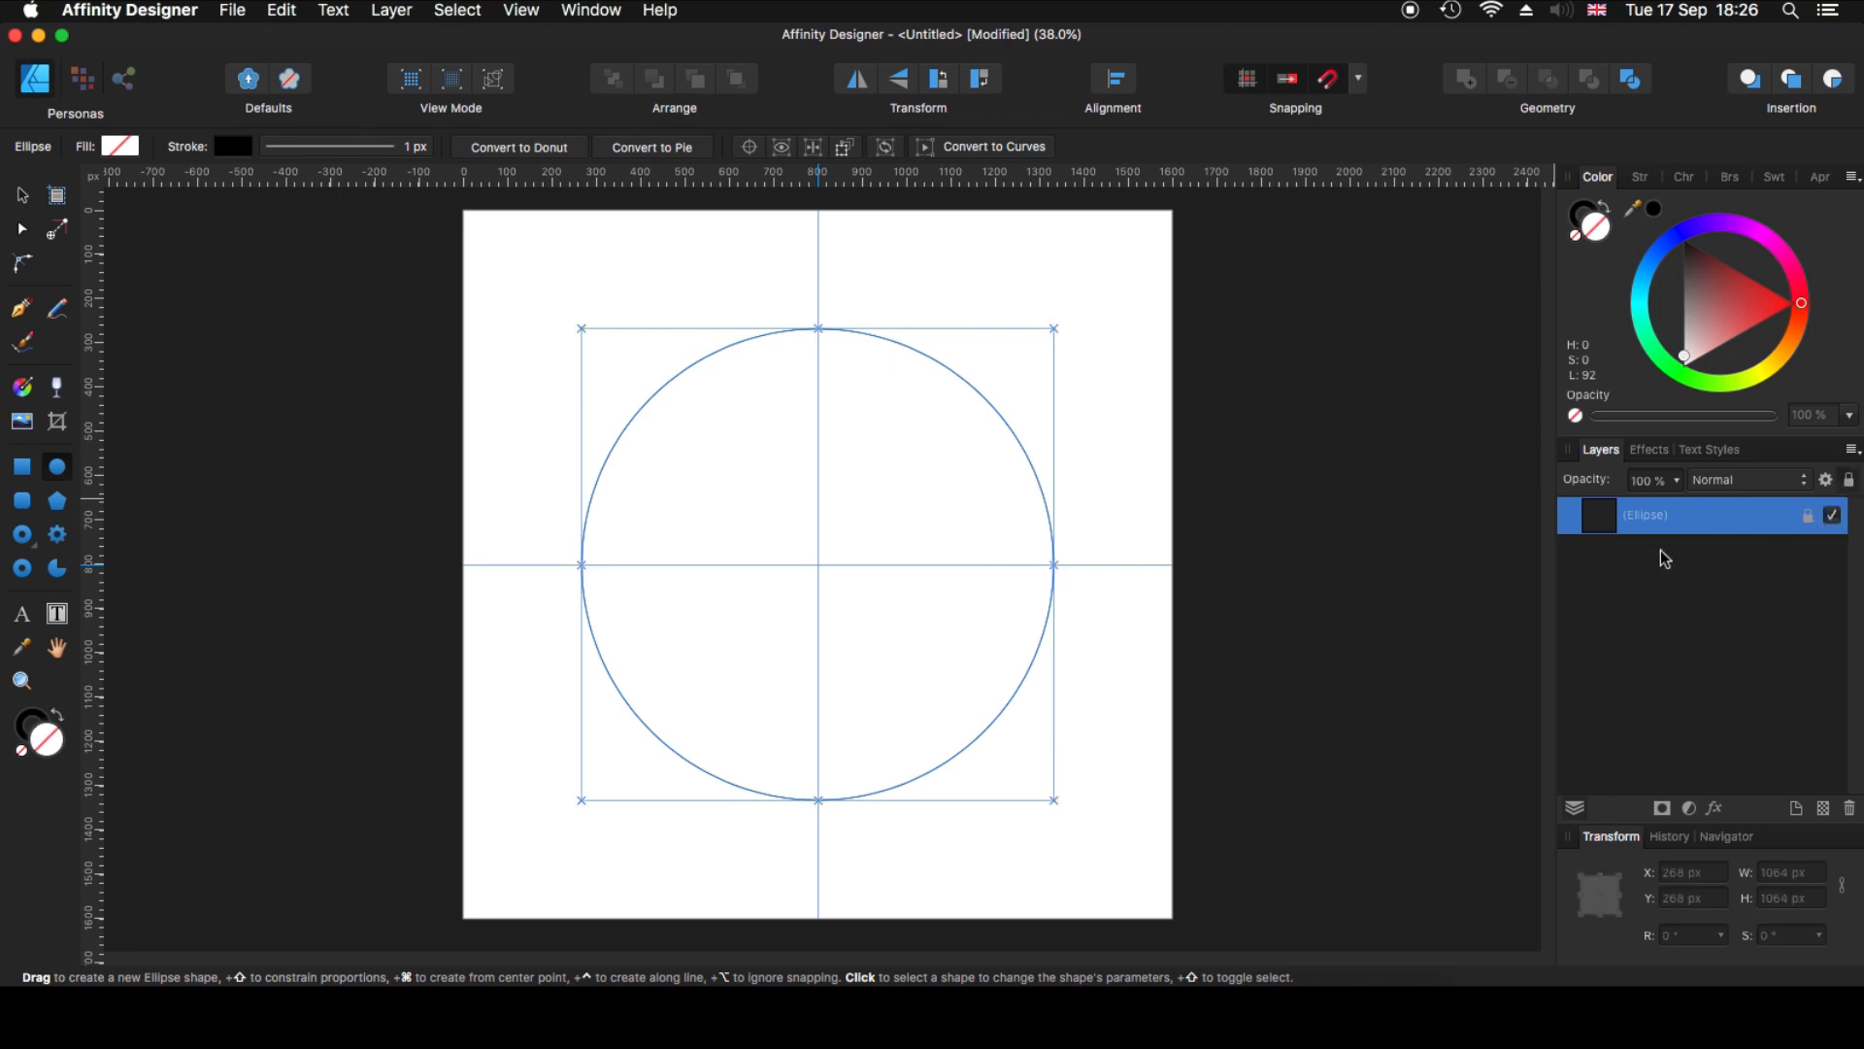
left_click(22, 197)
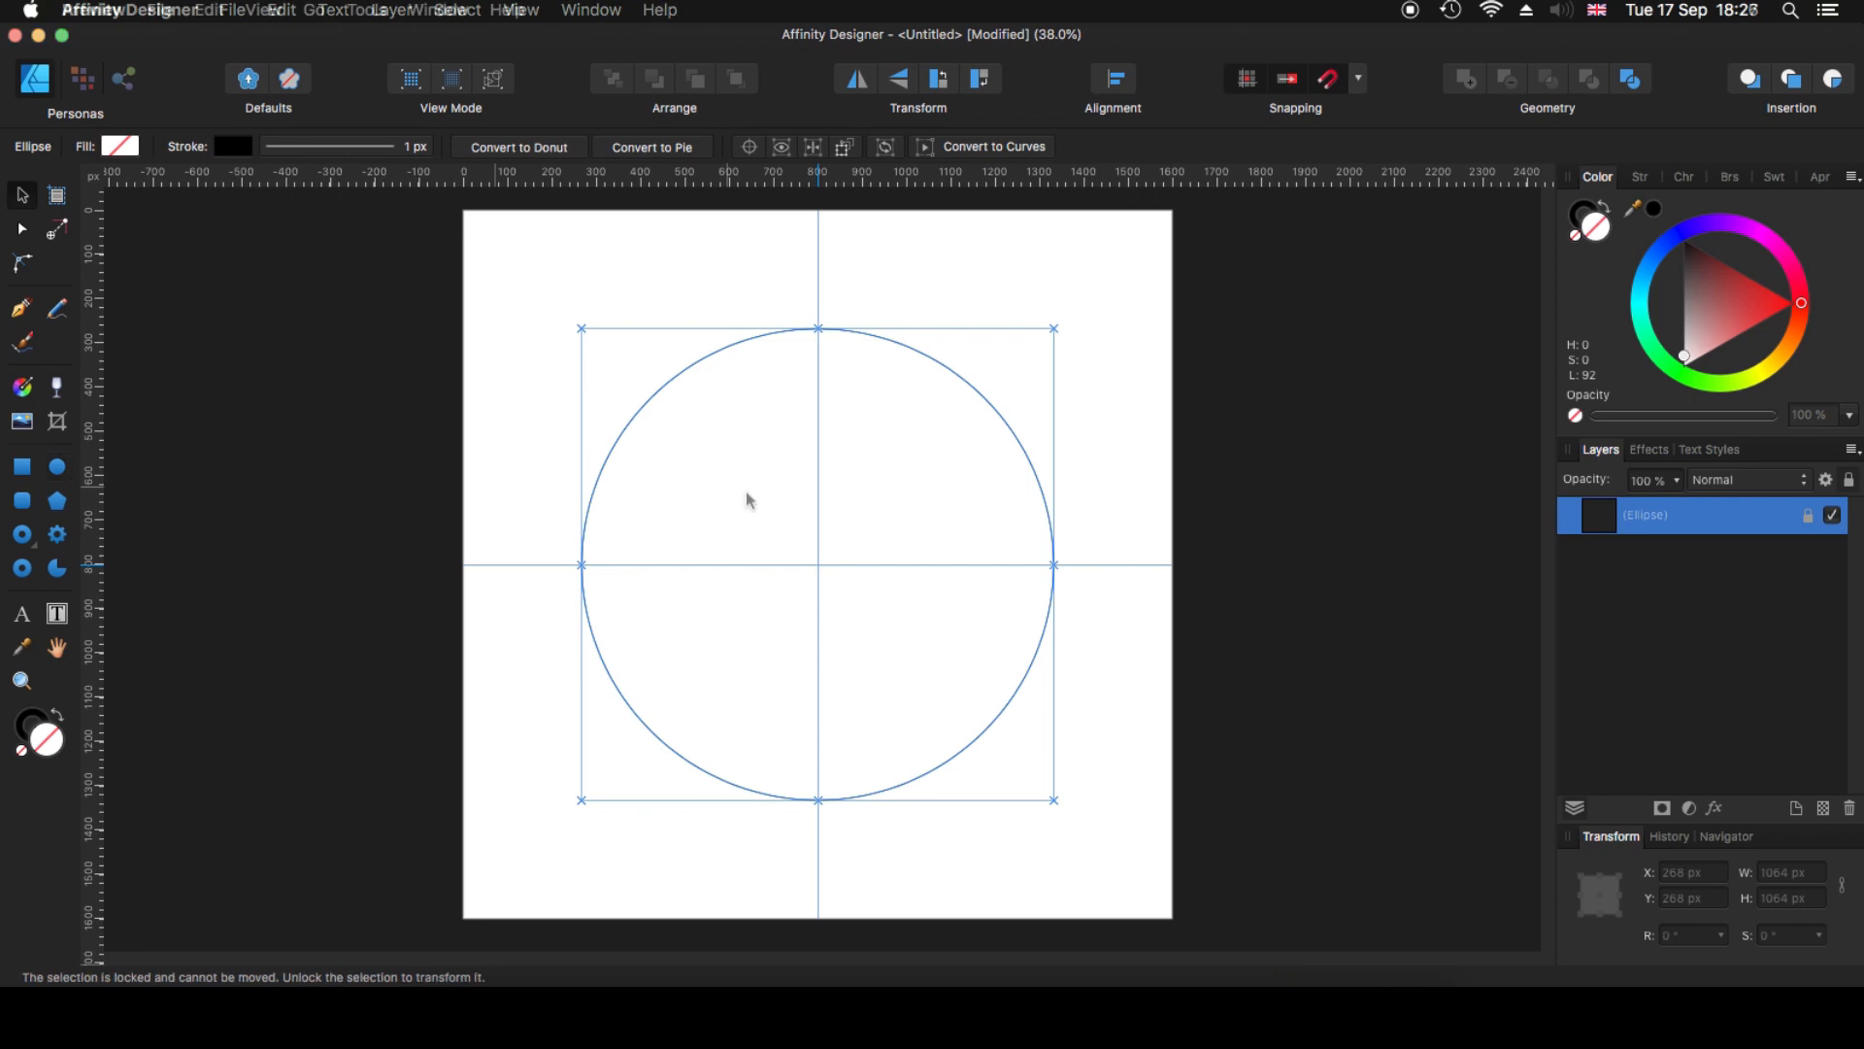
- Switch to Preview to examine the reference circle design in Circles#003.tiff
left_click_drag(1738, 975, 1463, 94)
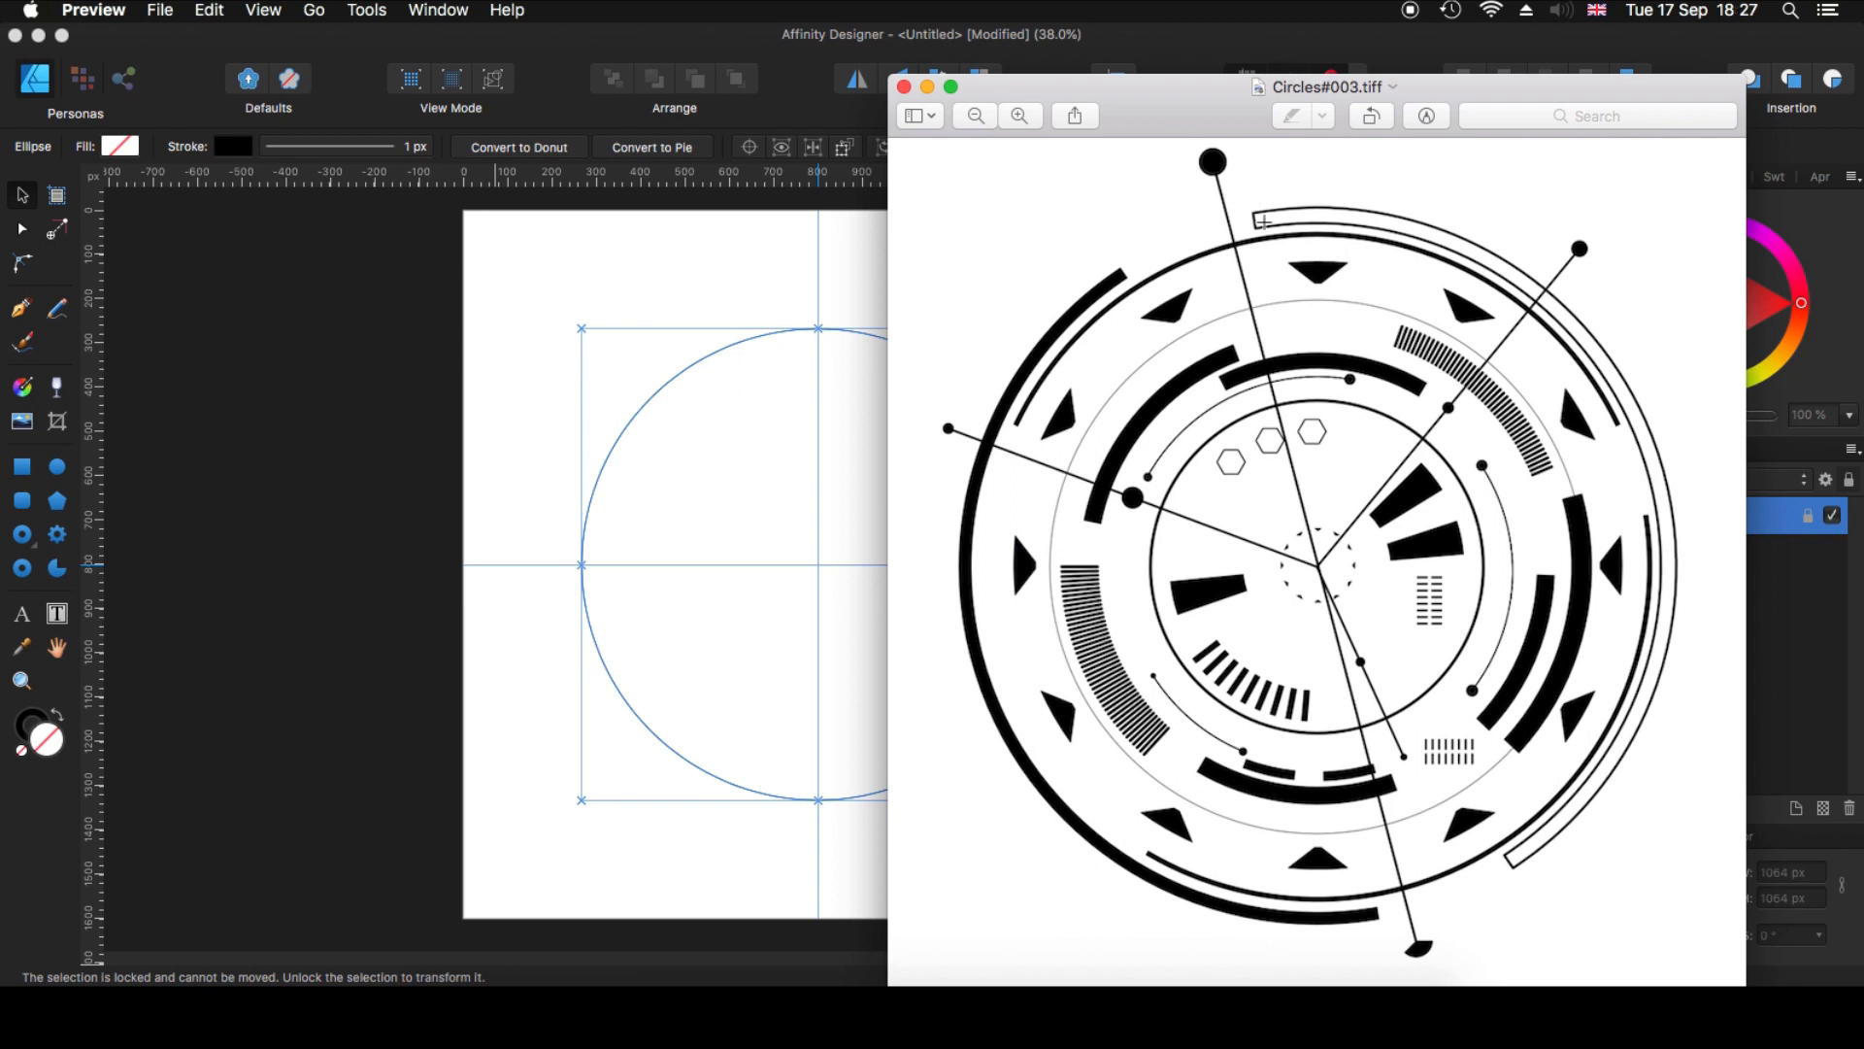
left_click_drag(1177, 103, 1660, 959)
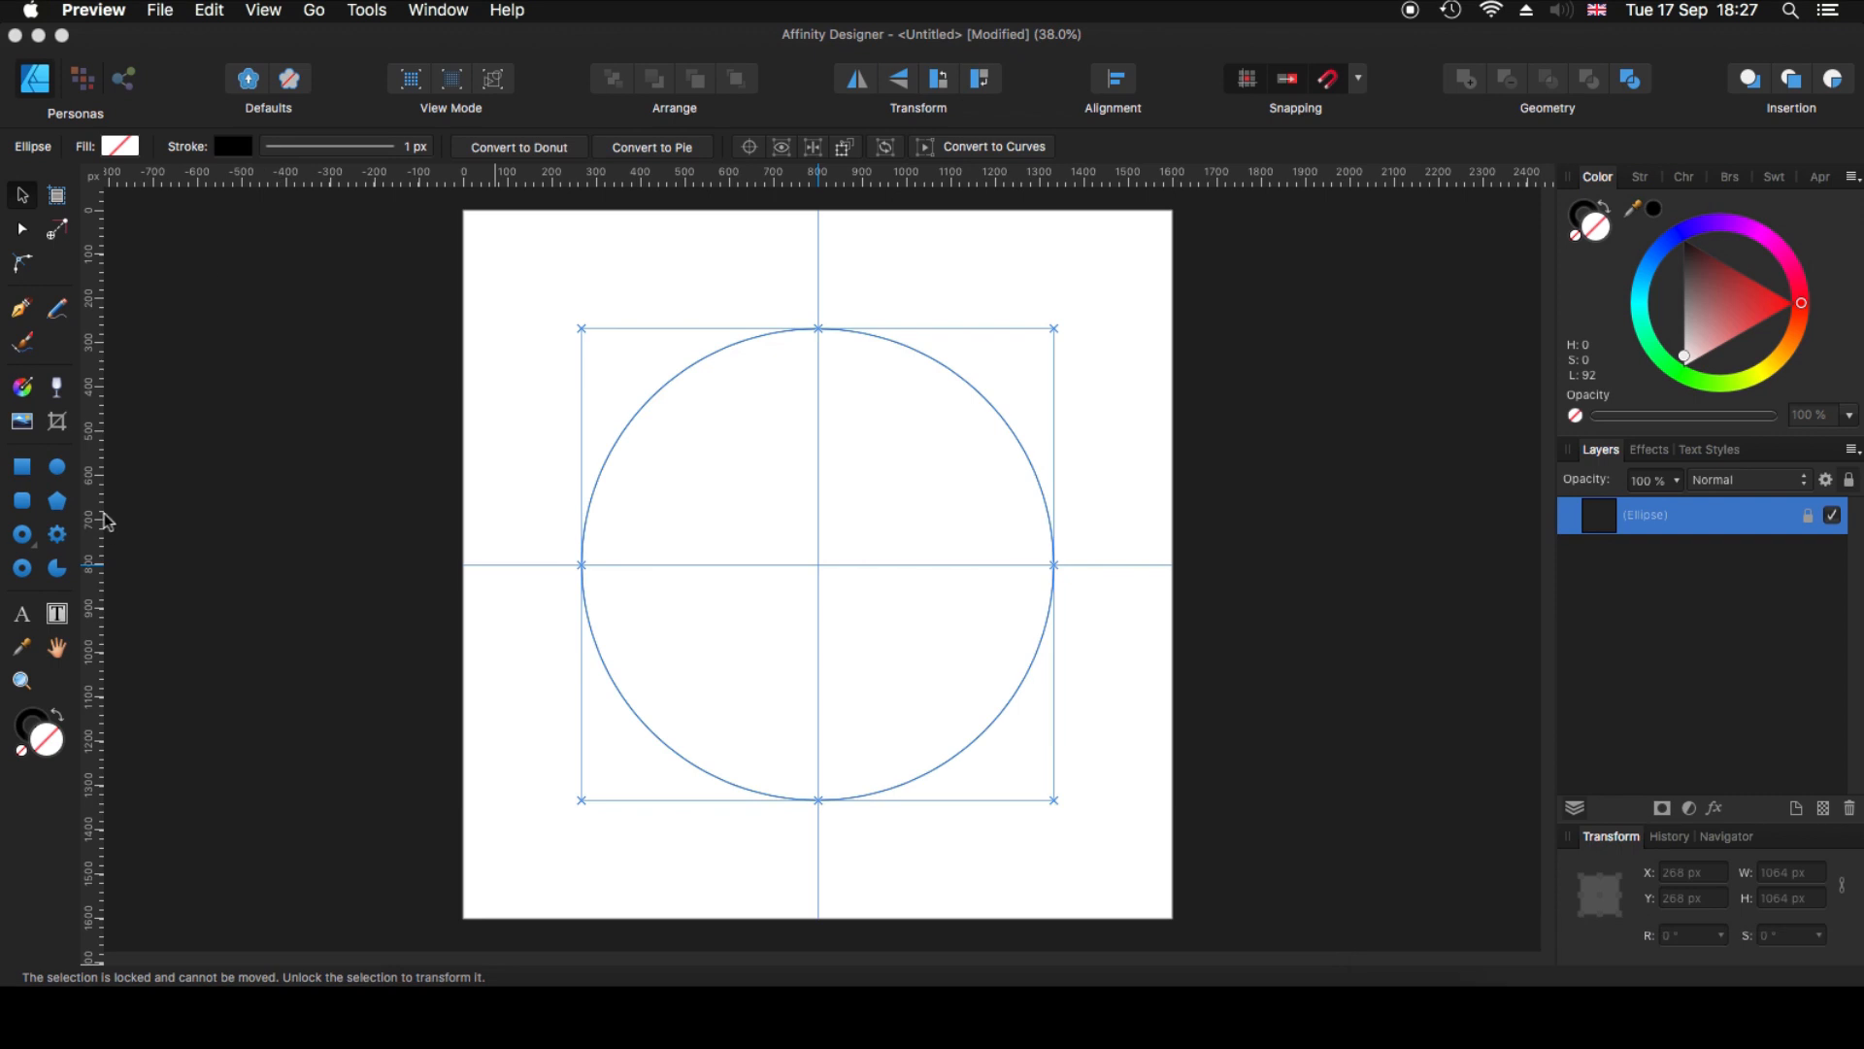
- Draw a straight diagonal line from the circle's centre to beyond its upper-right edge, spanning about 552 by 552 px, and set its stroke to 2 px
left_click(20, 311)
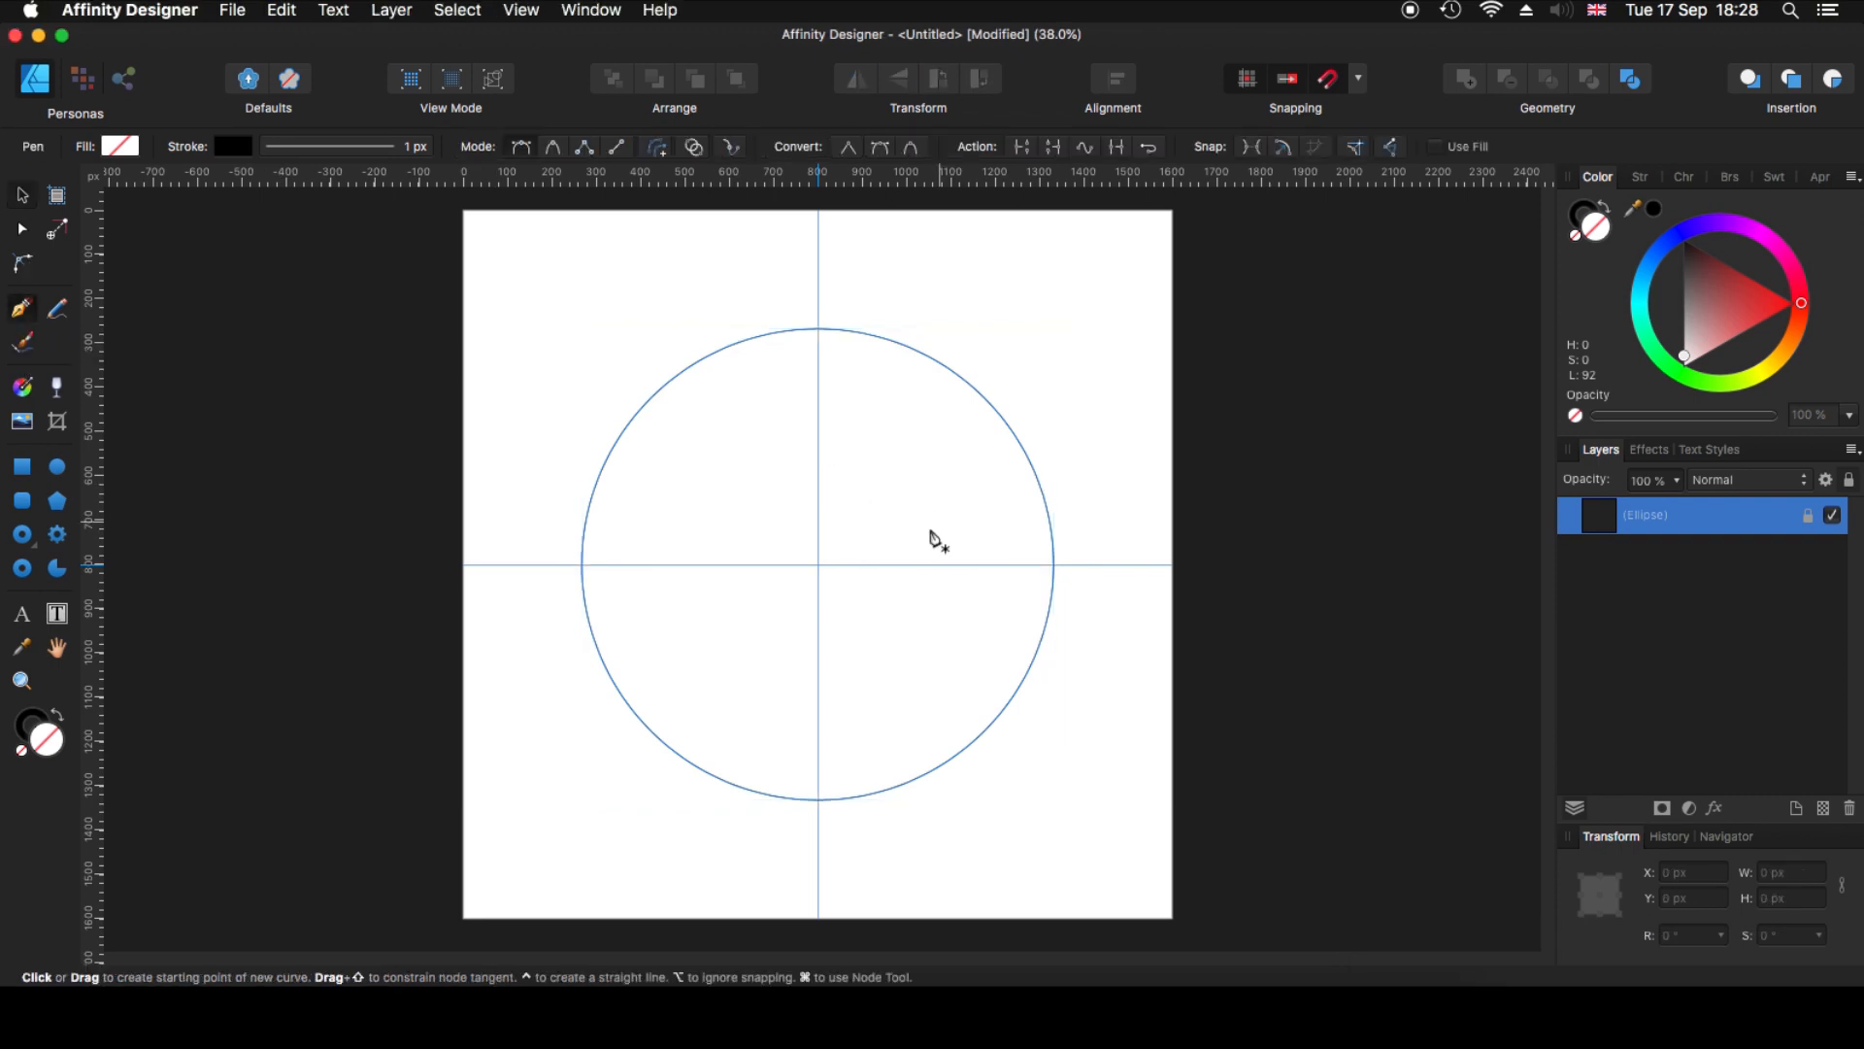
left_click(819, 564)
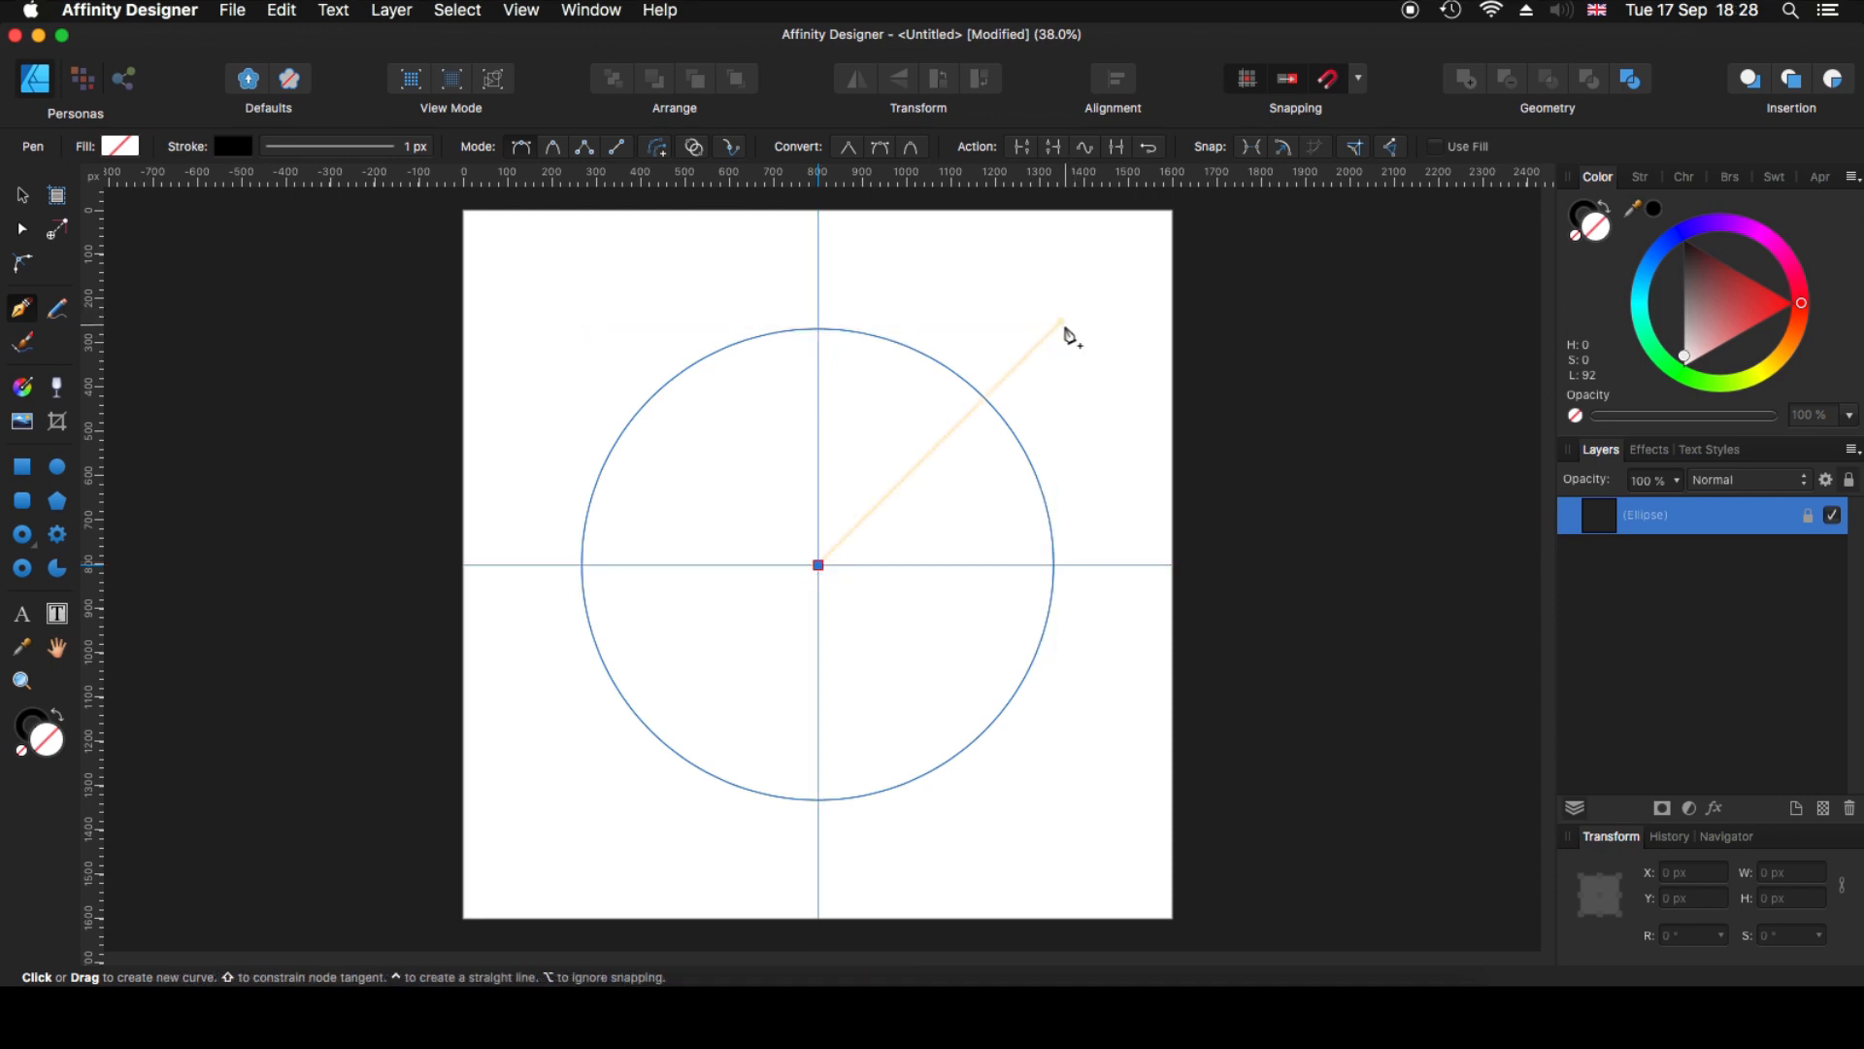
left_click(1063, 321)
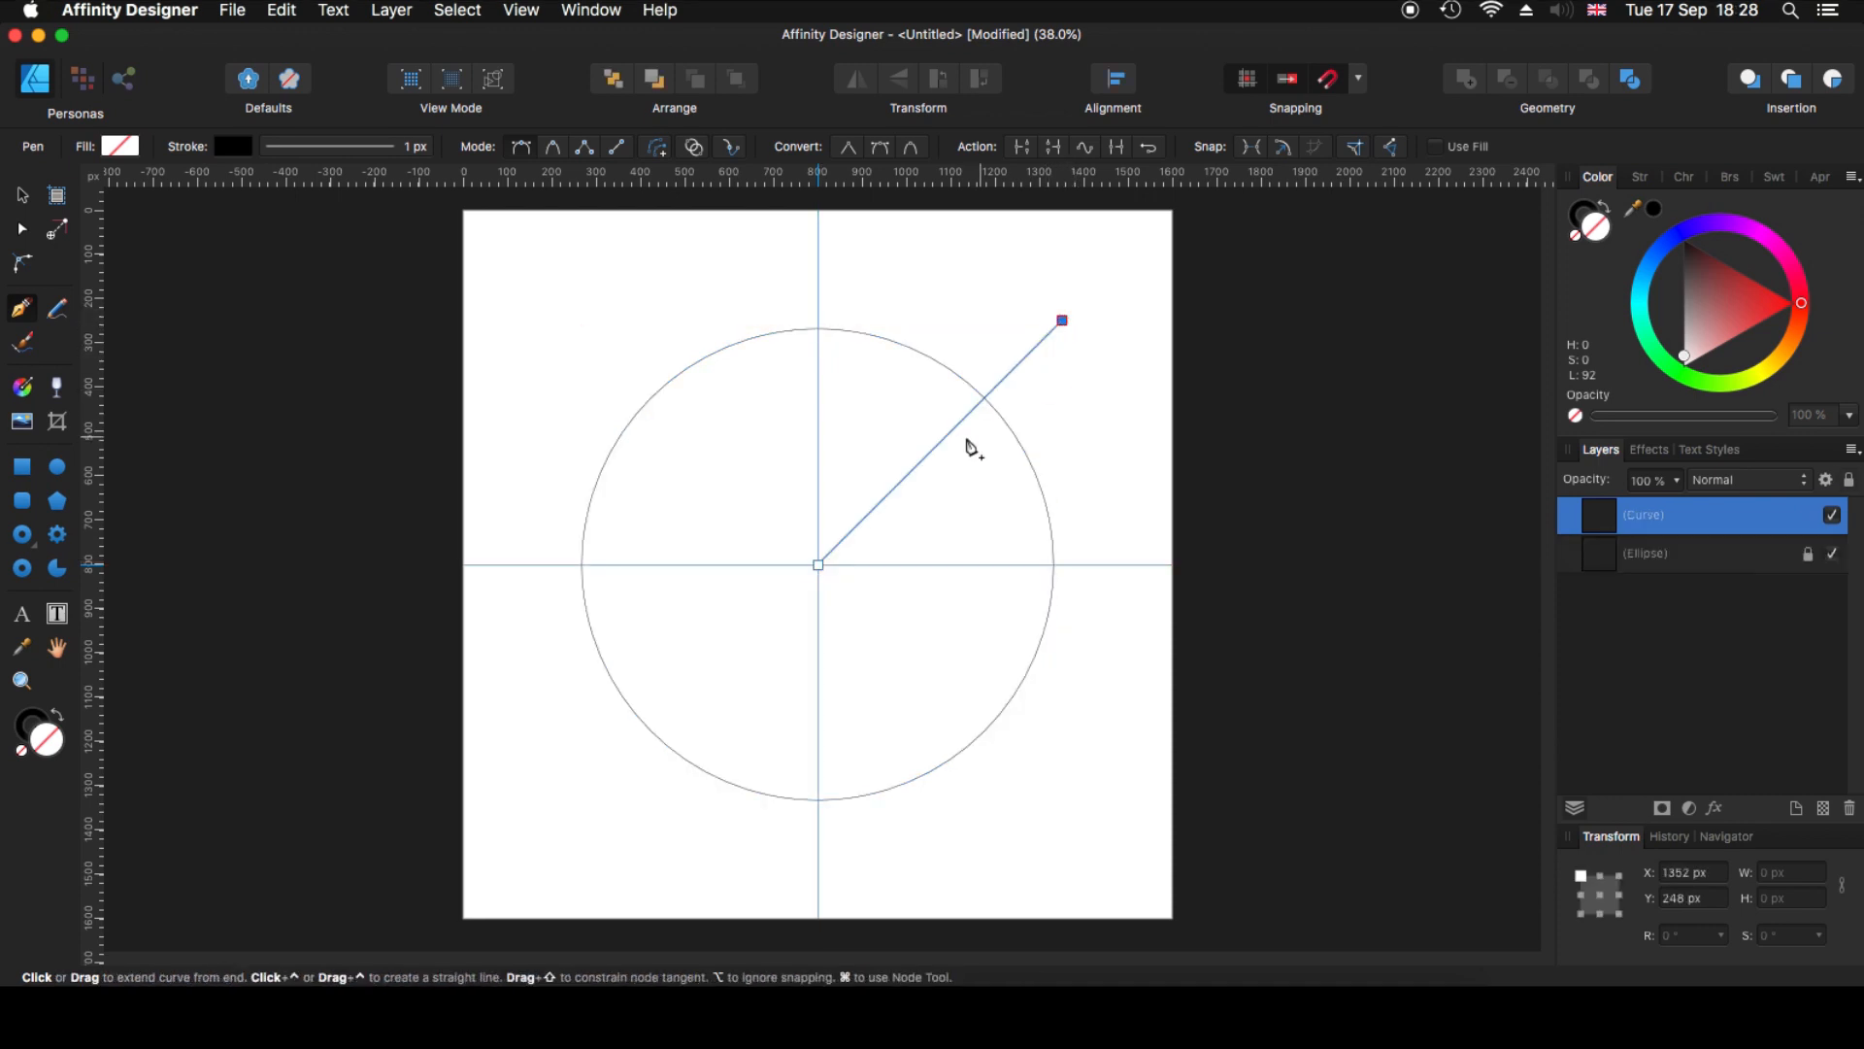
left_click(21, 197)
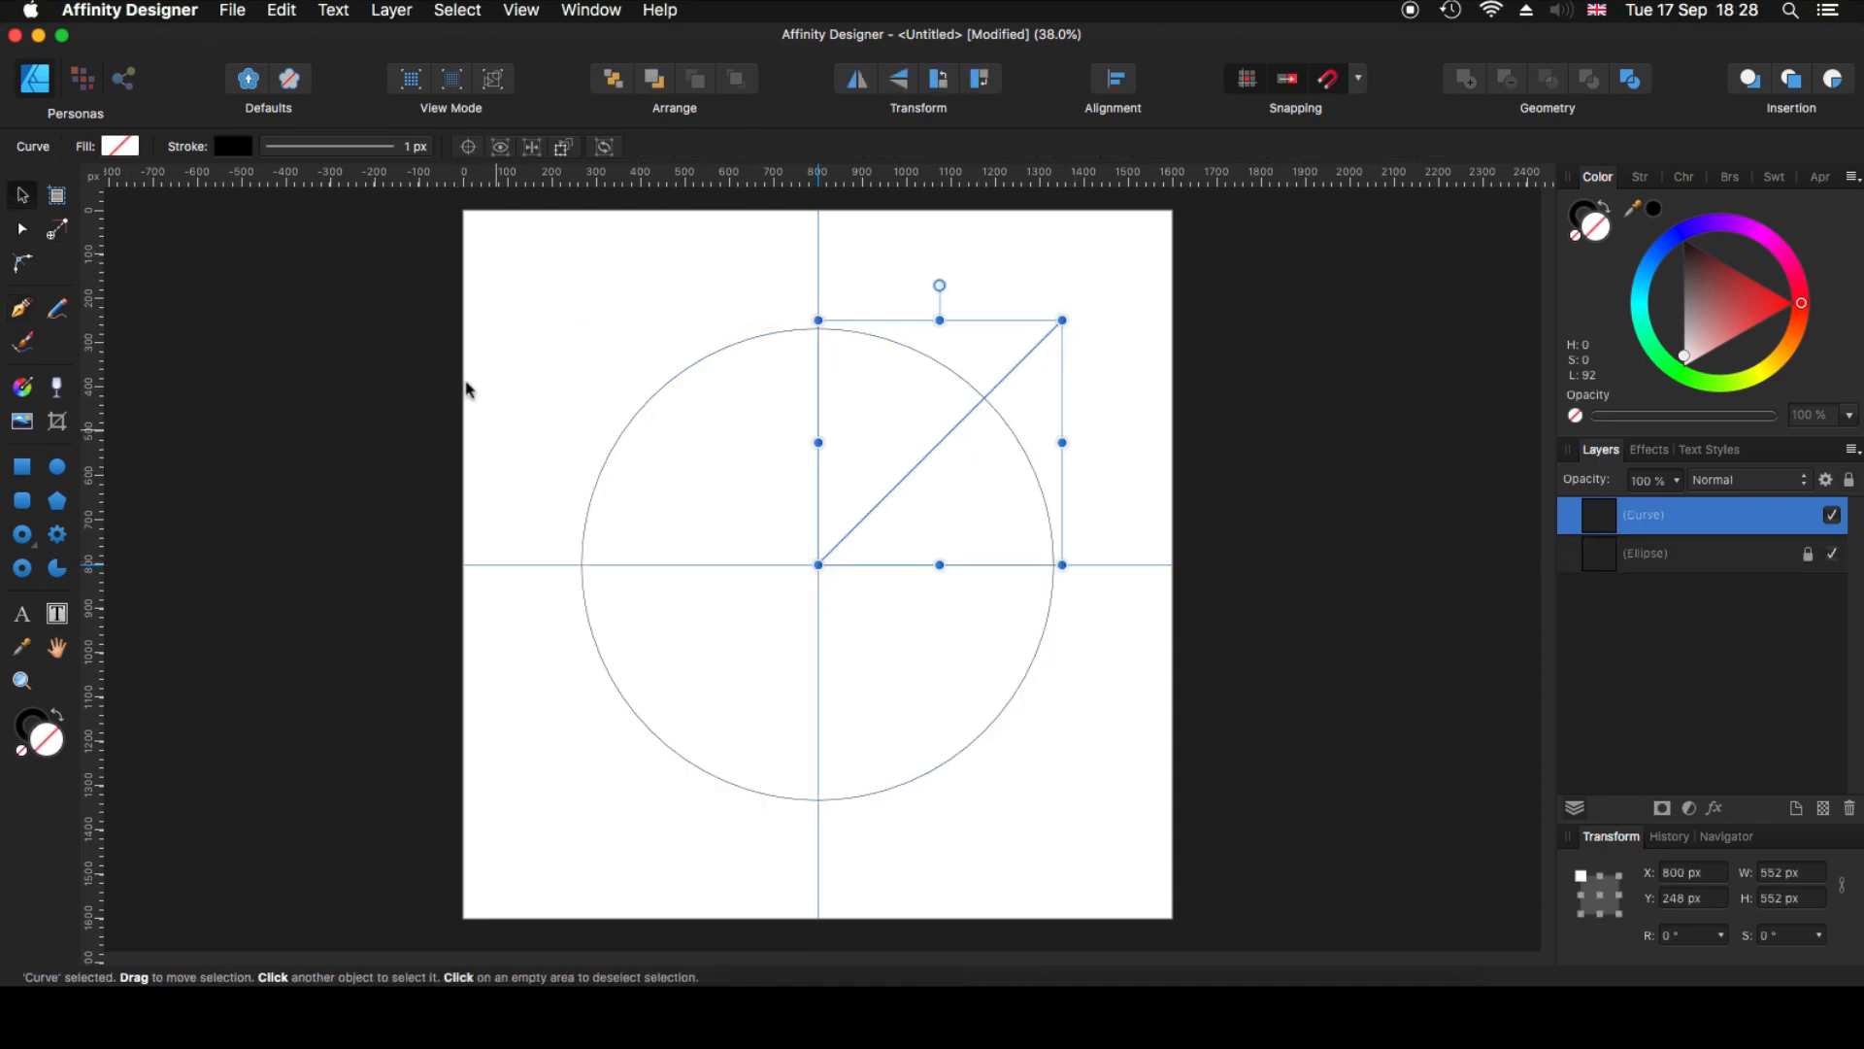
left_click(330, 146)
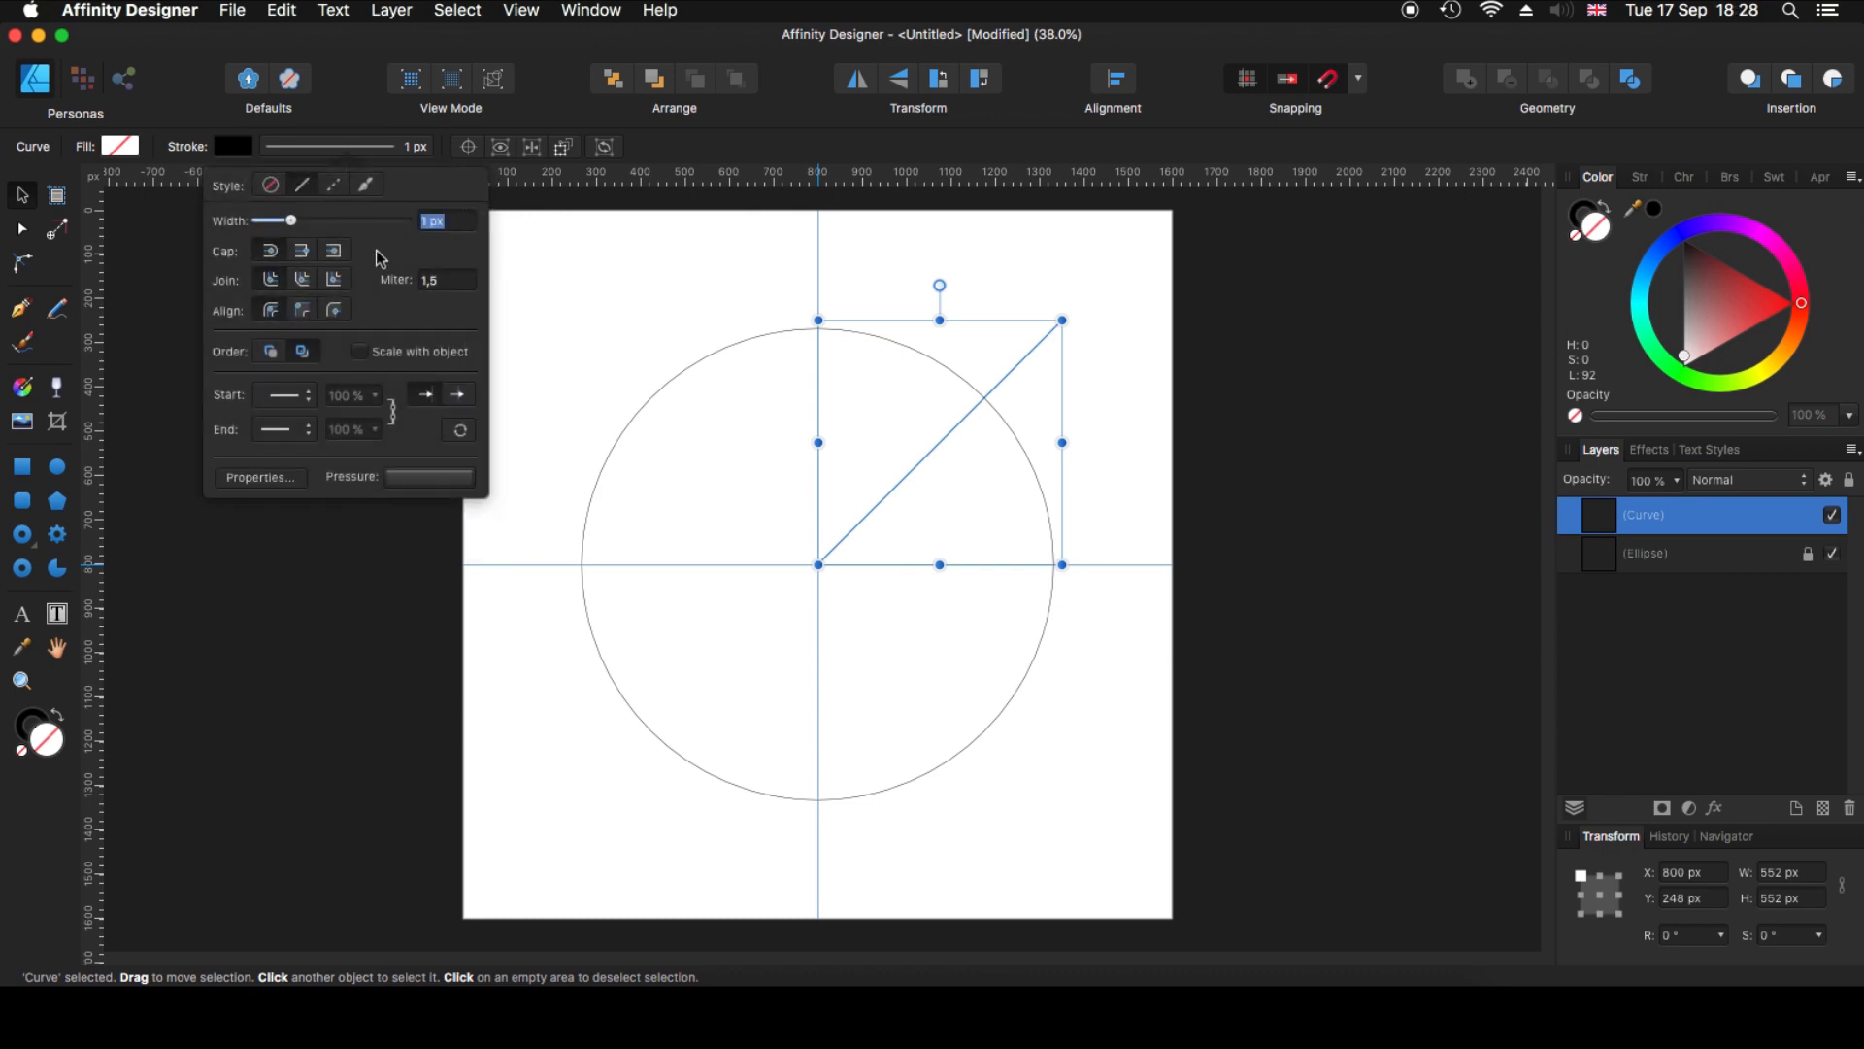
type("2")
key("Return")
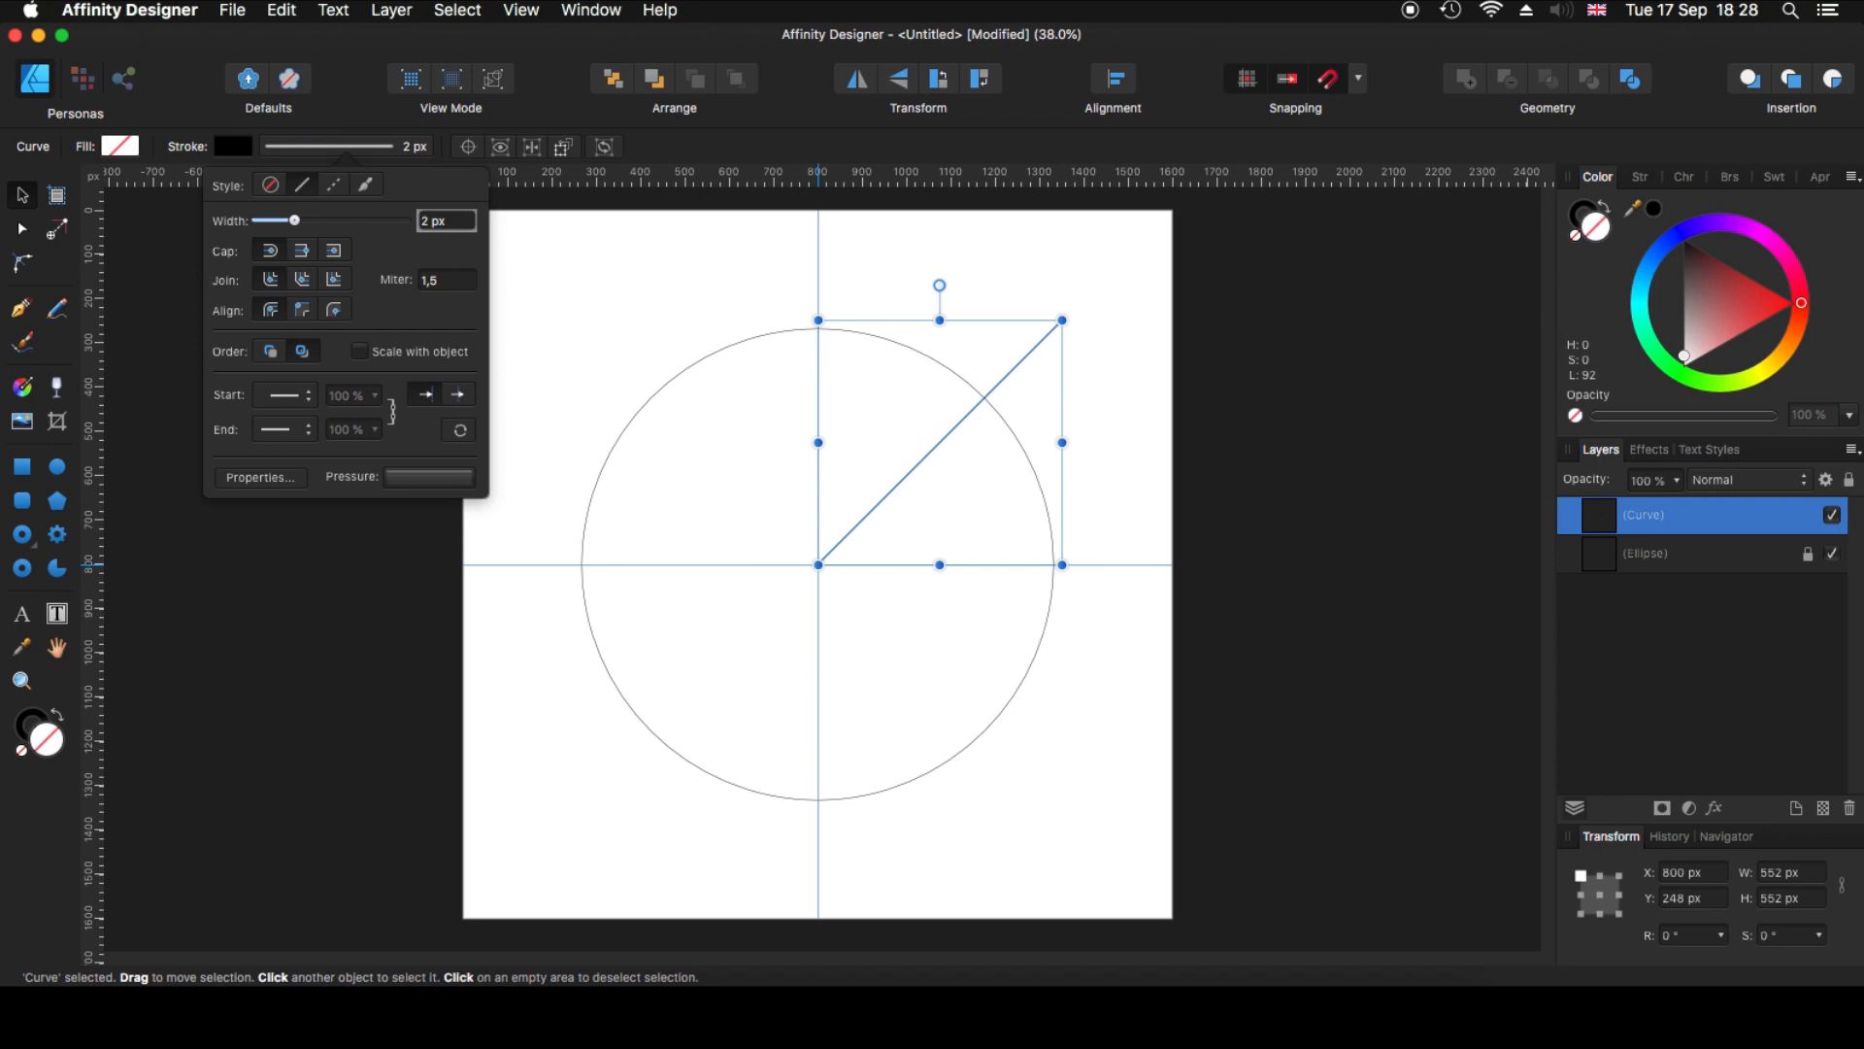
left_click(372, 573)
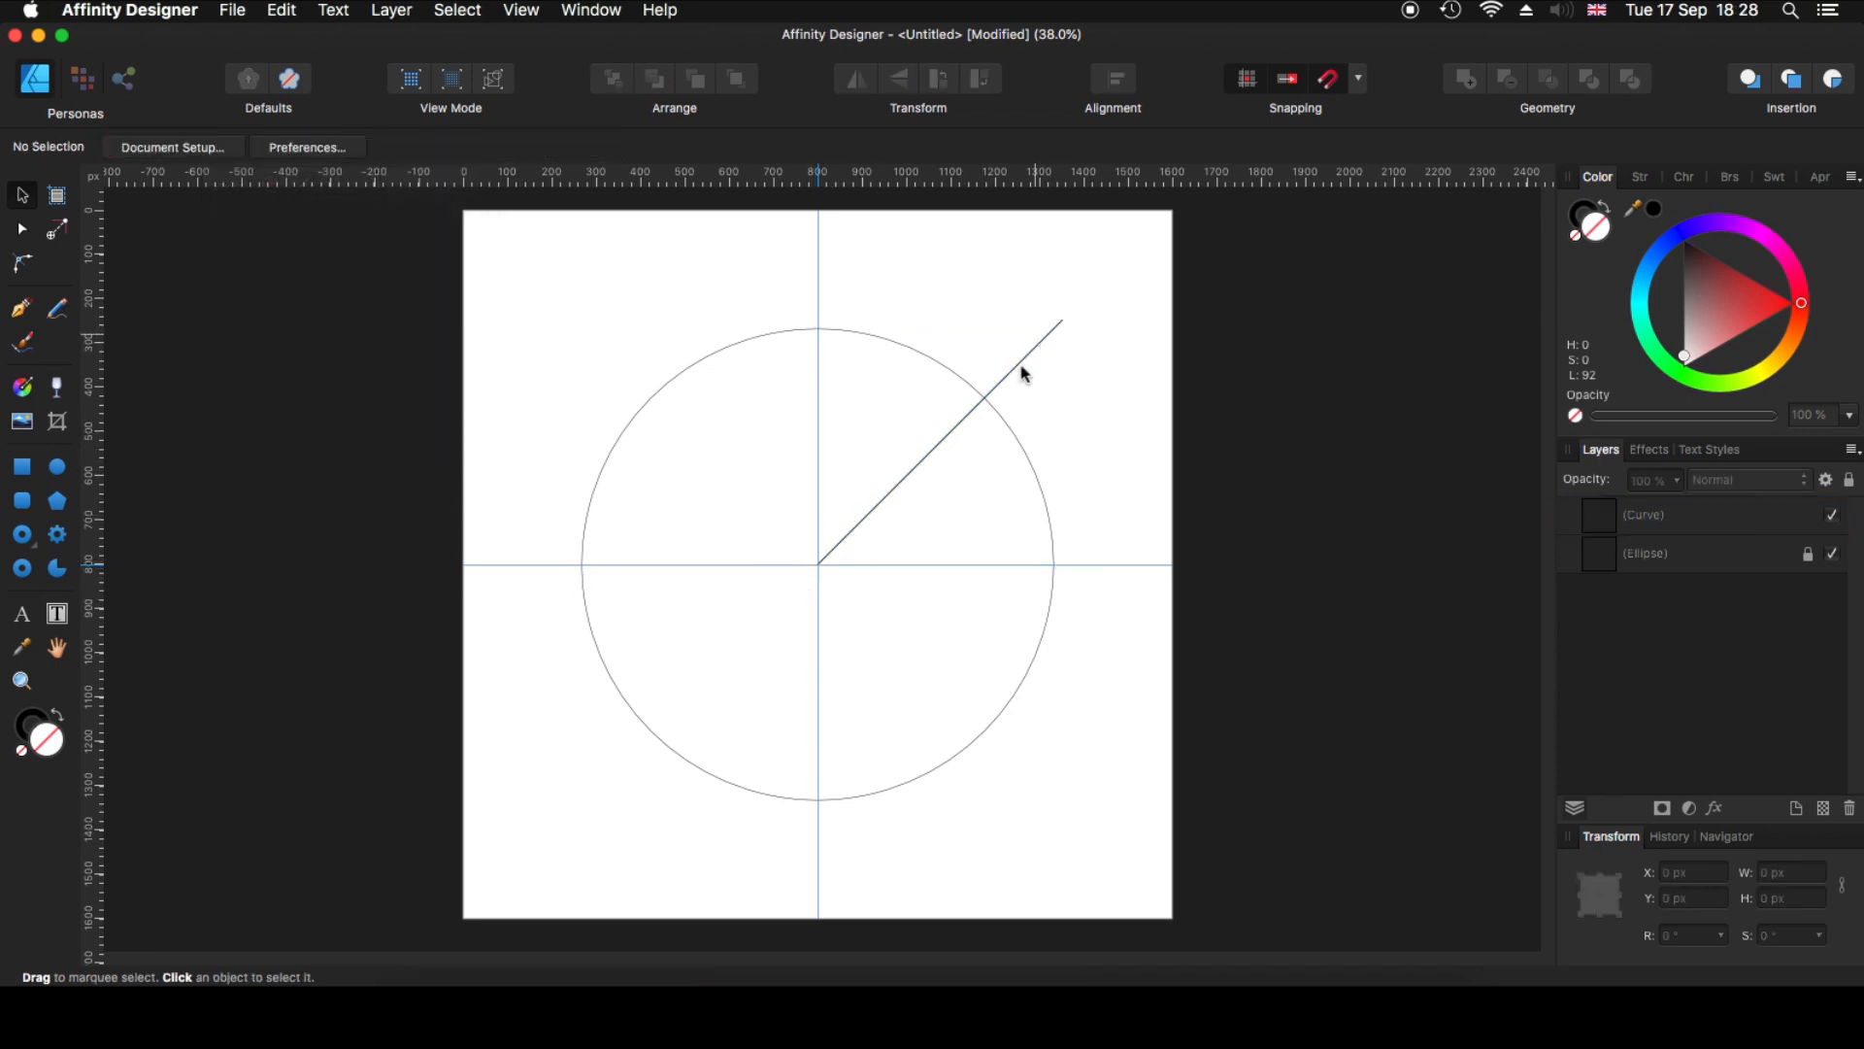
- Draw two black-filled circles on the diagonal line, one about 74 px wide near its middle and one about 40 px wide at its outer end
left_click(58, 469)
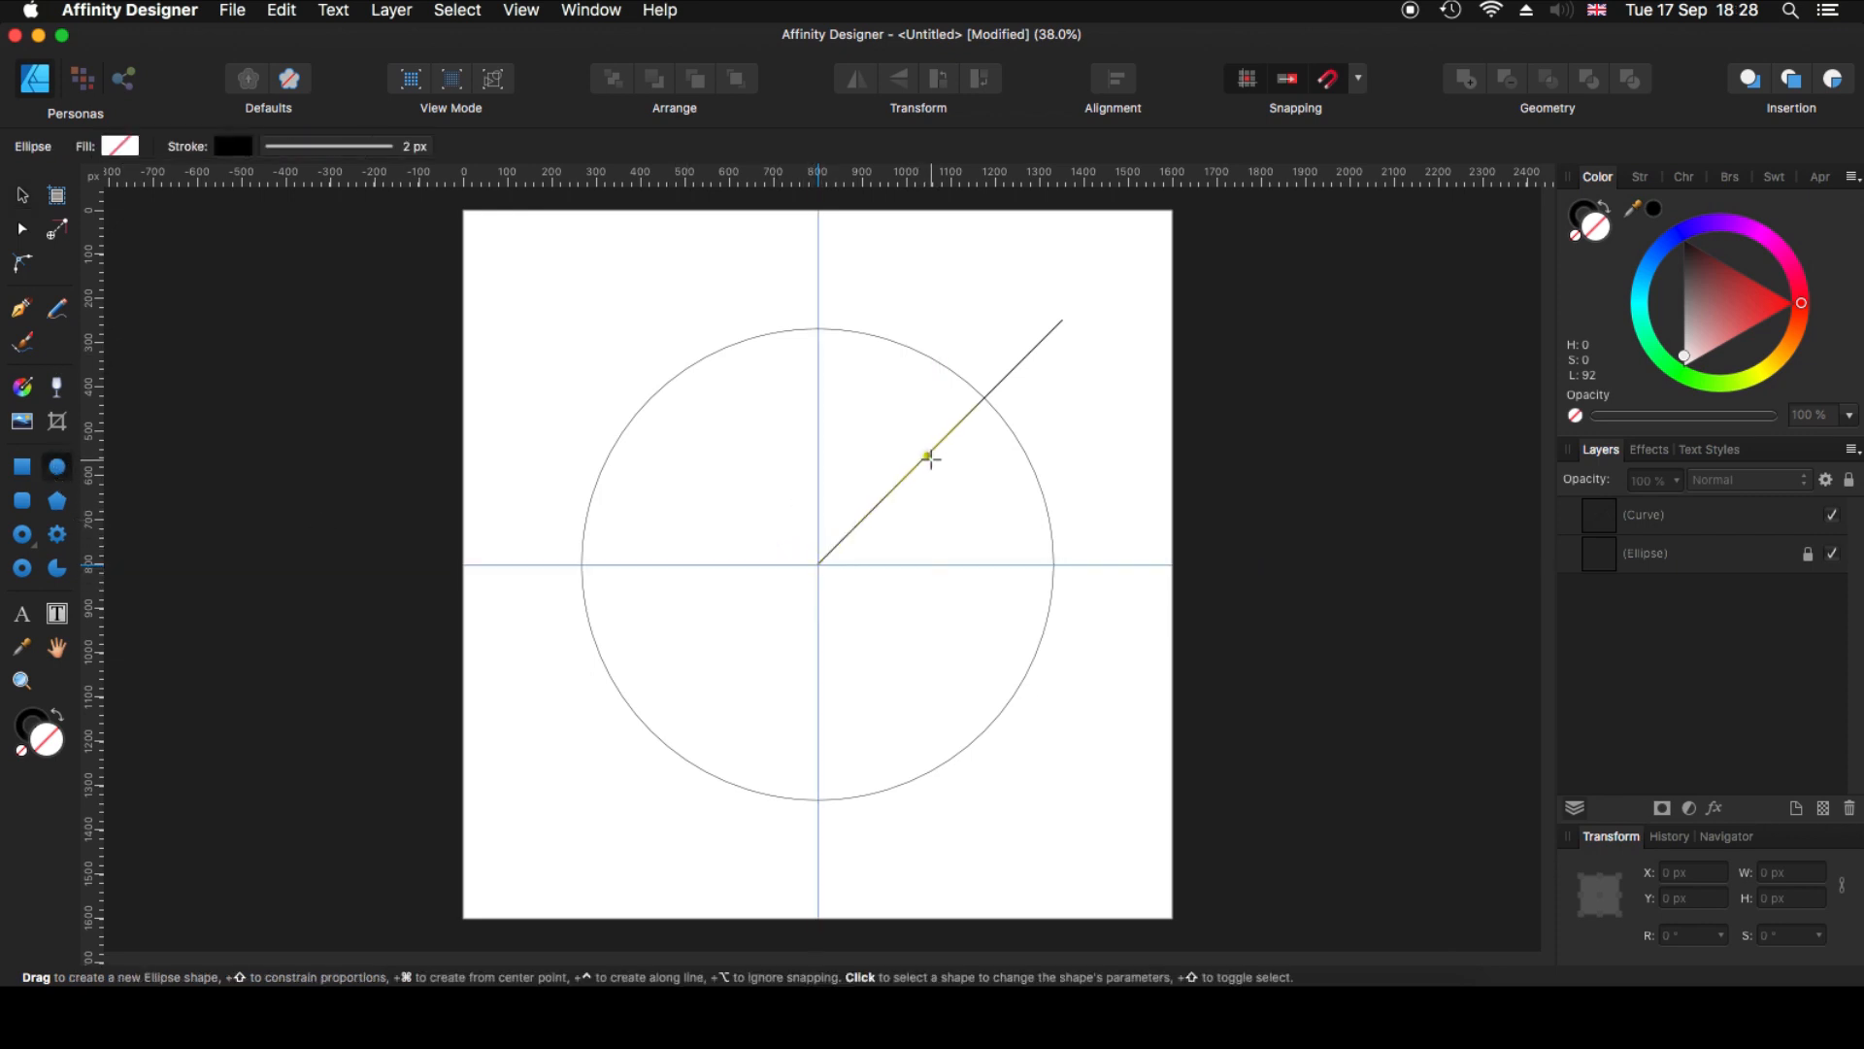
left_click_drag(928, 453, 944, 468)
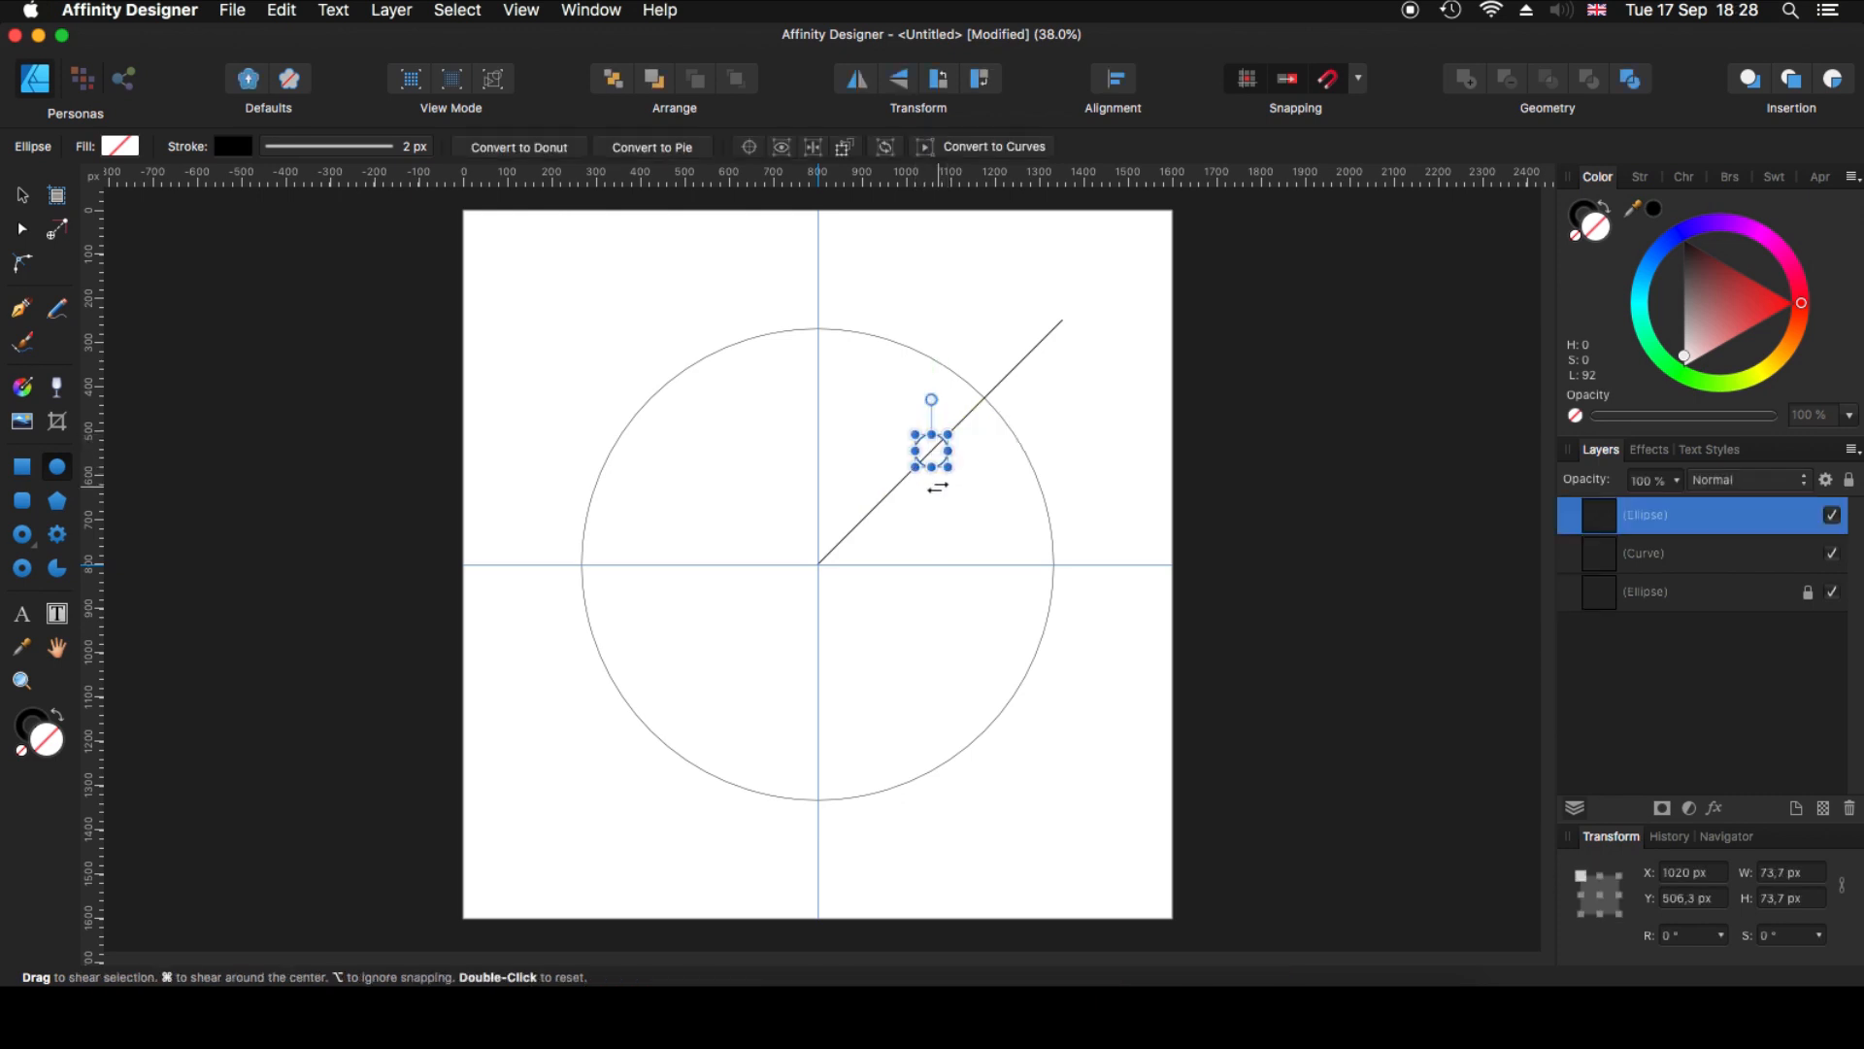
left_click(121, 146)
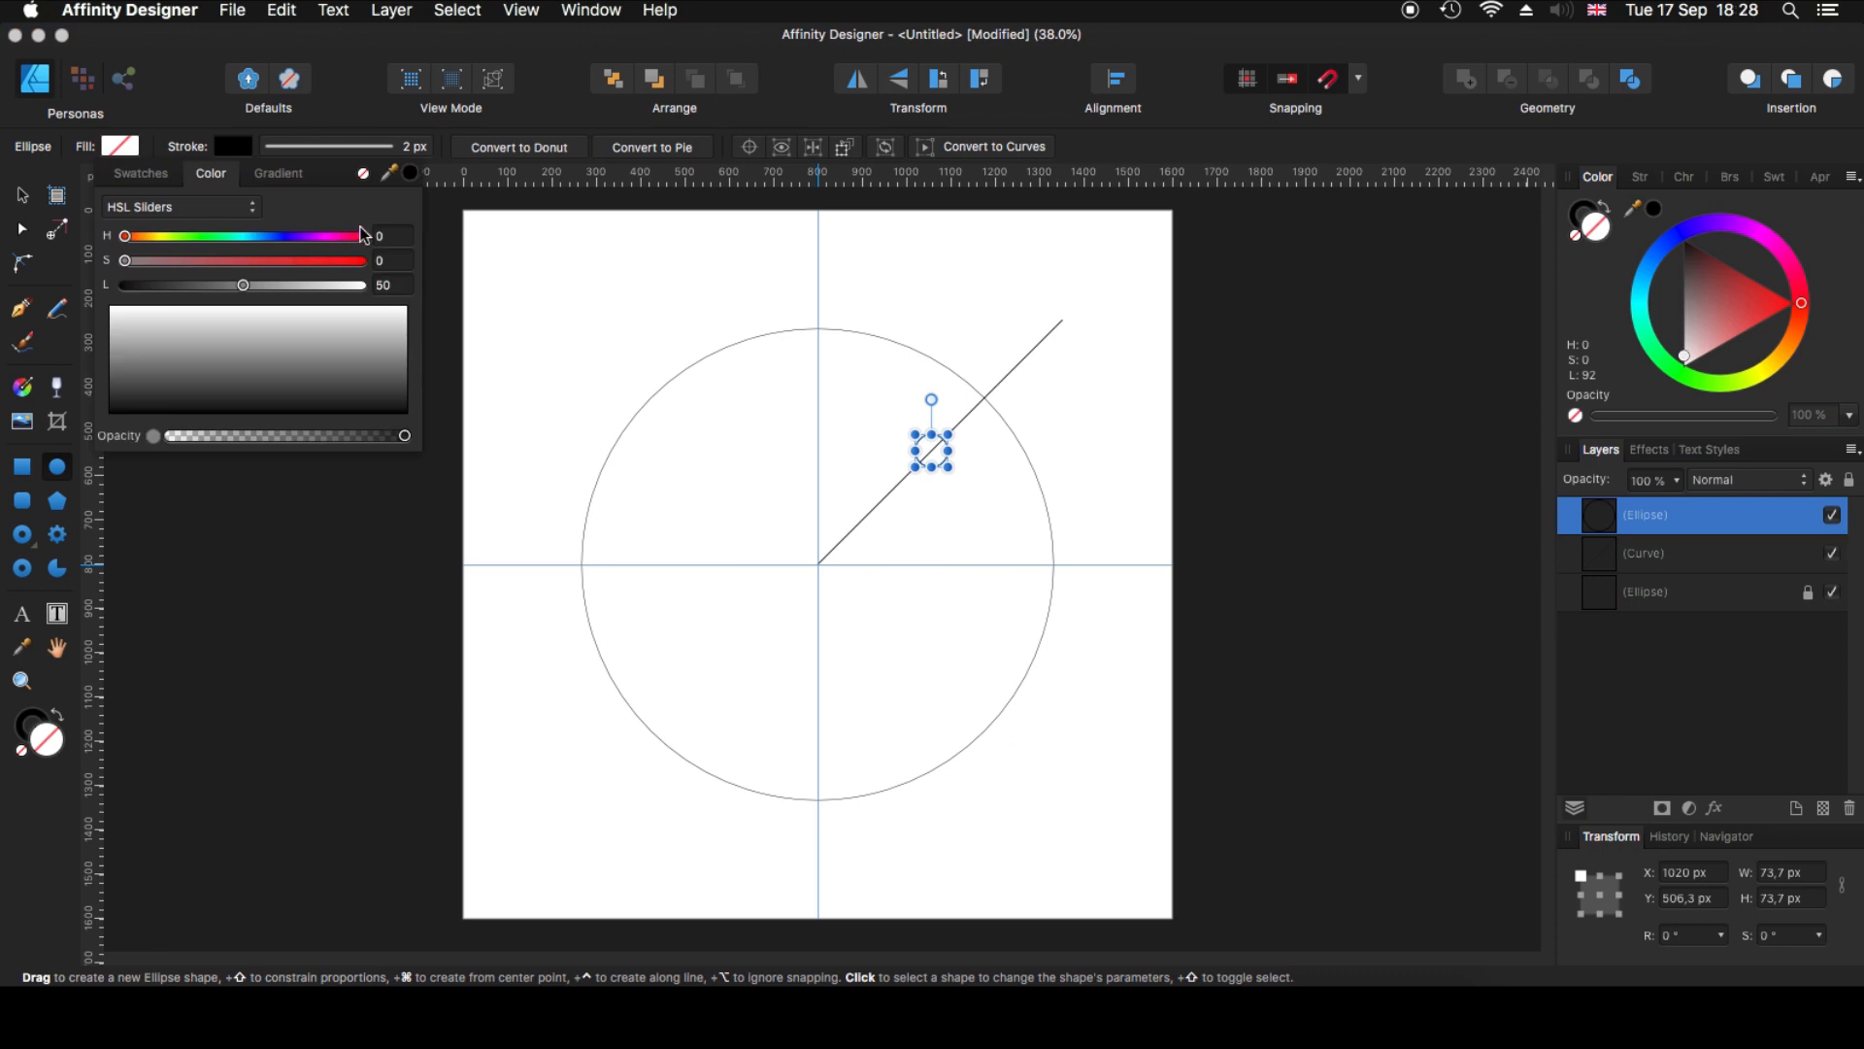
left_click(410, 173)
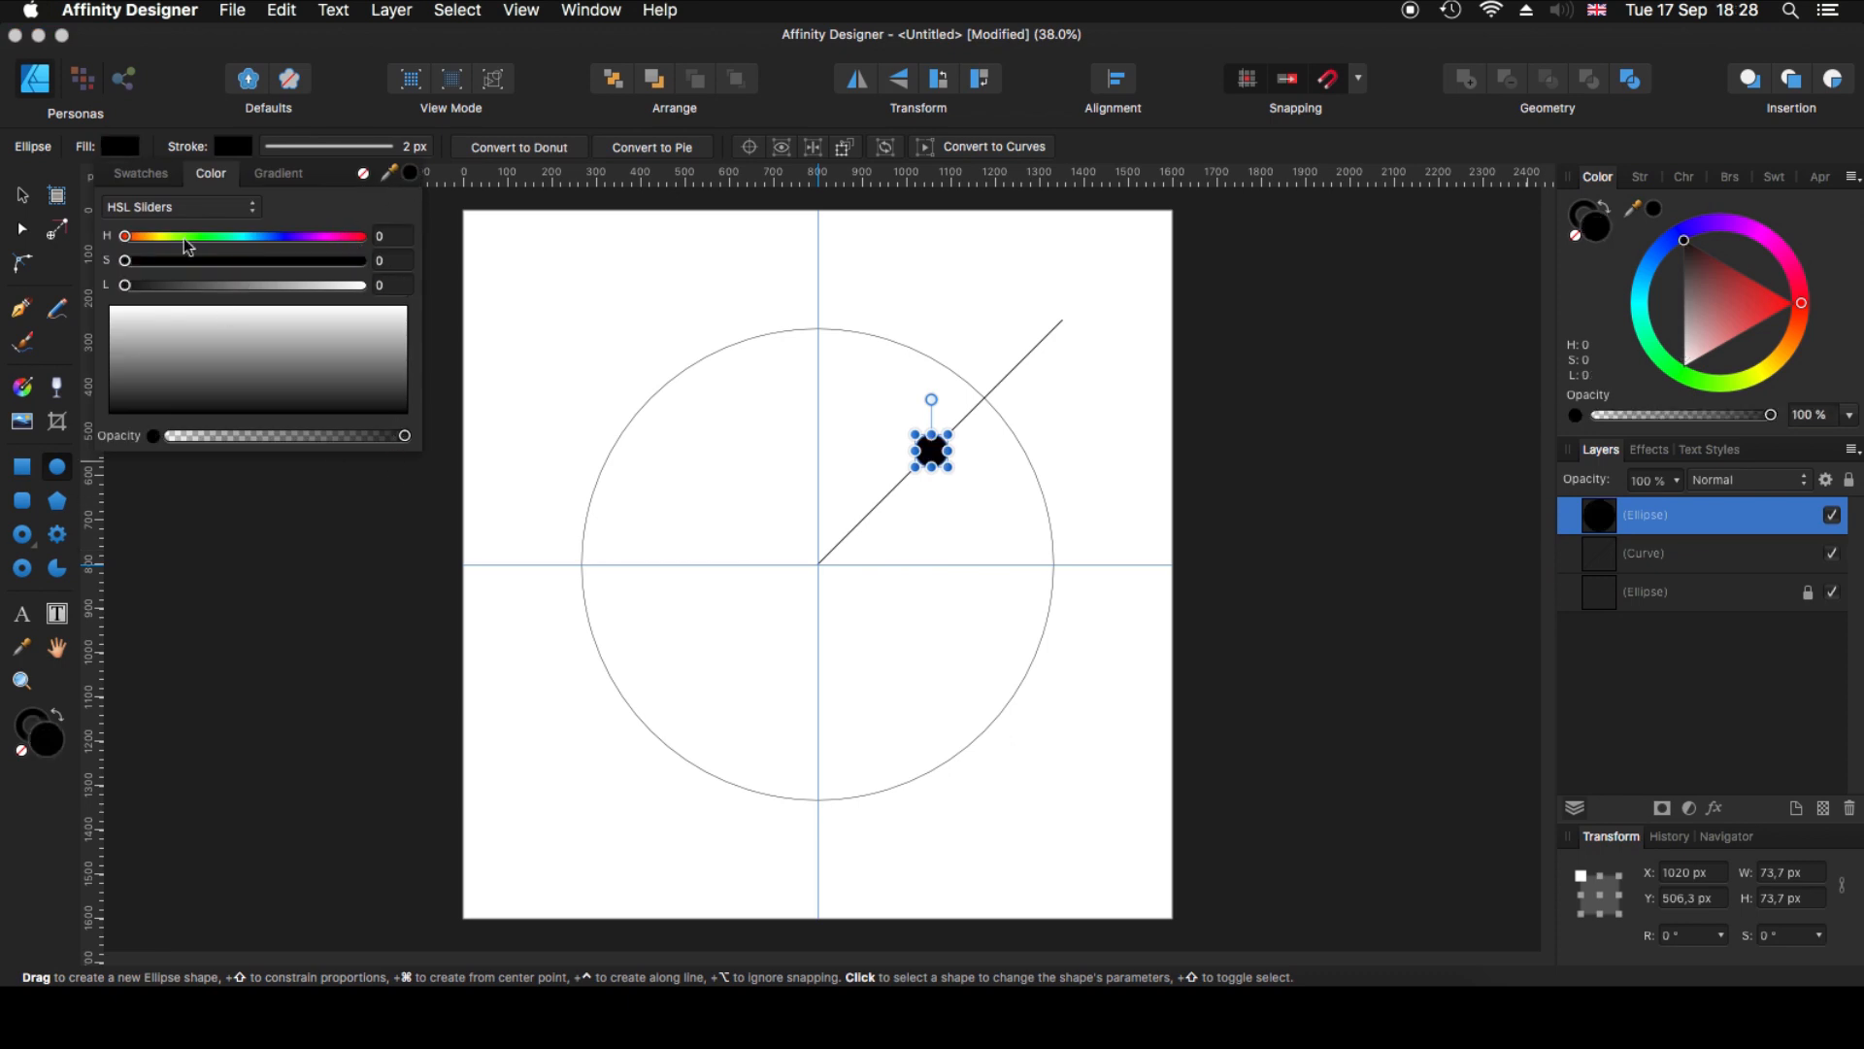
left_click(21, 195)
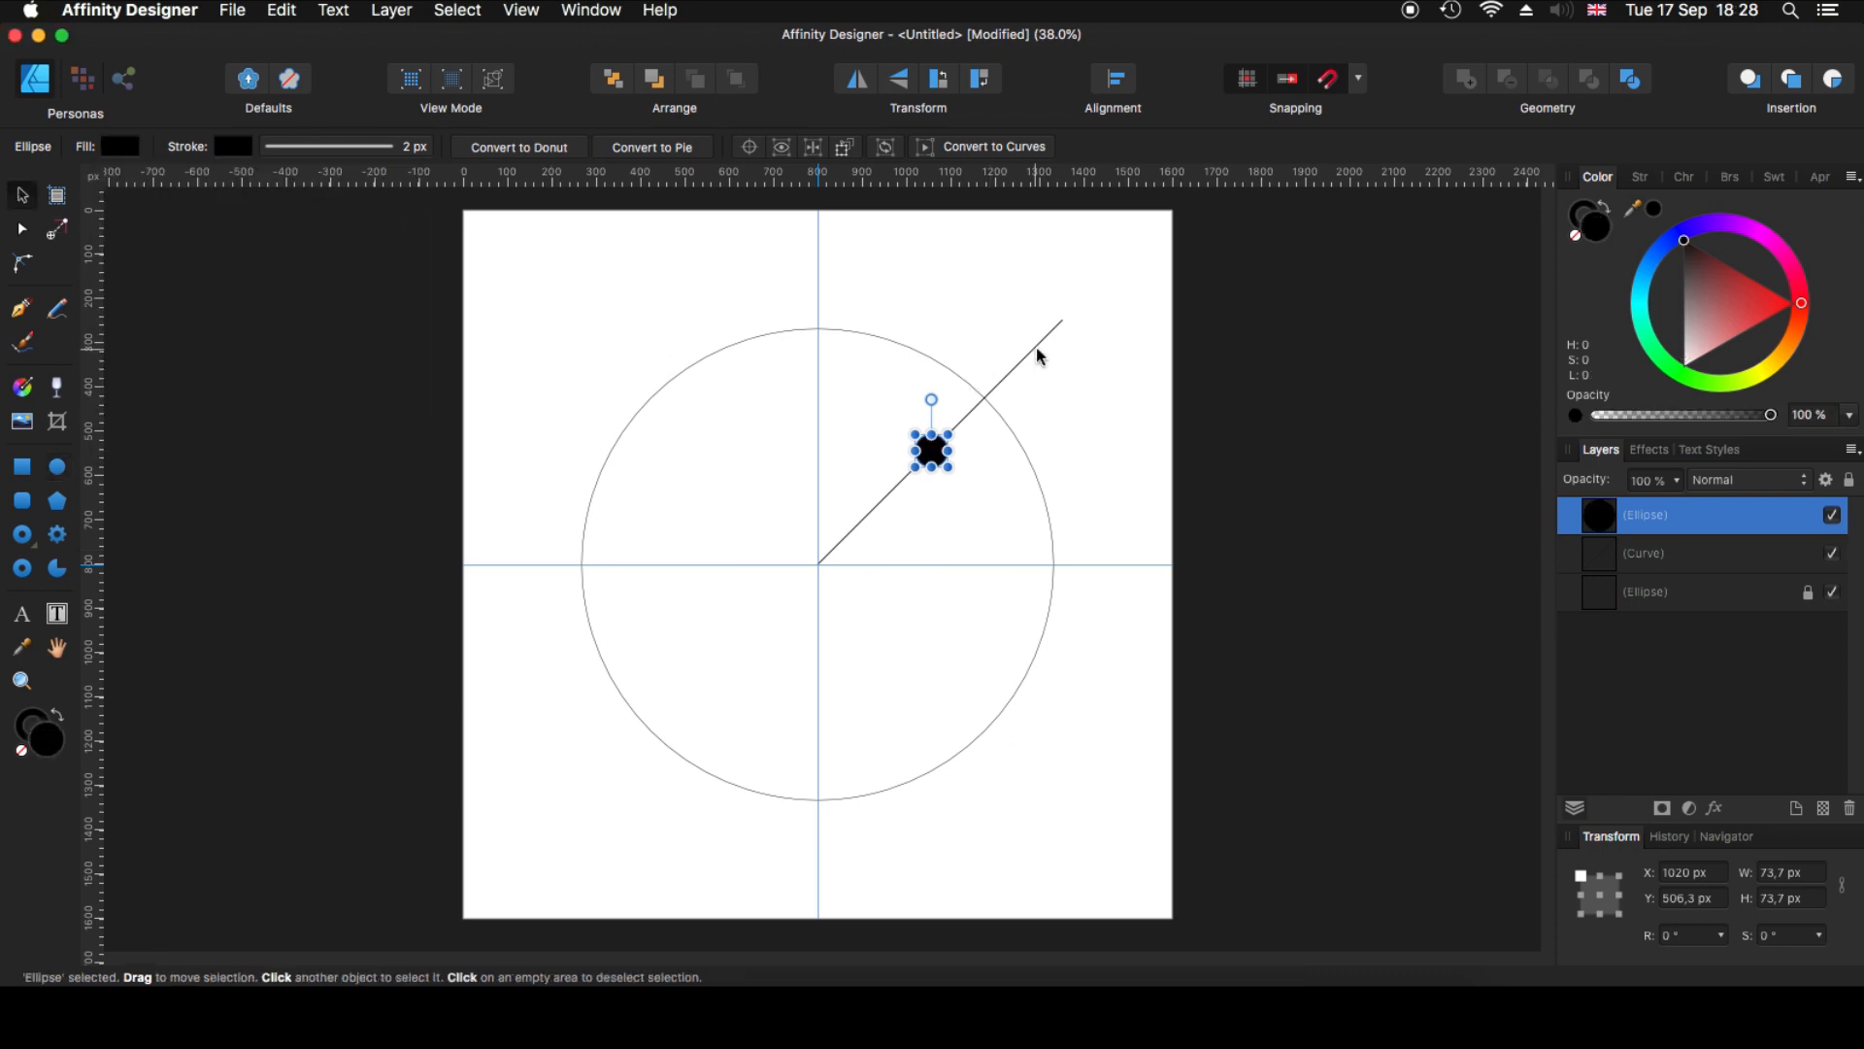
left_click(53, 469)
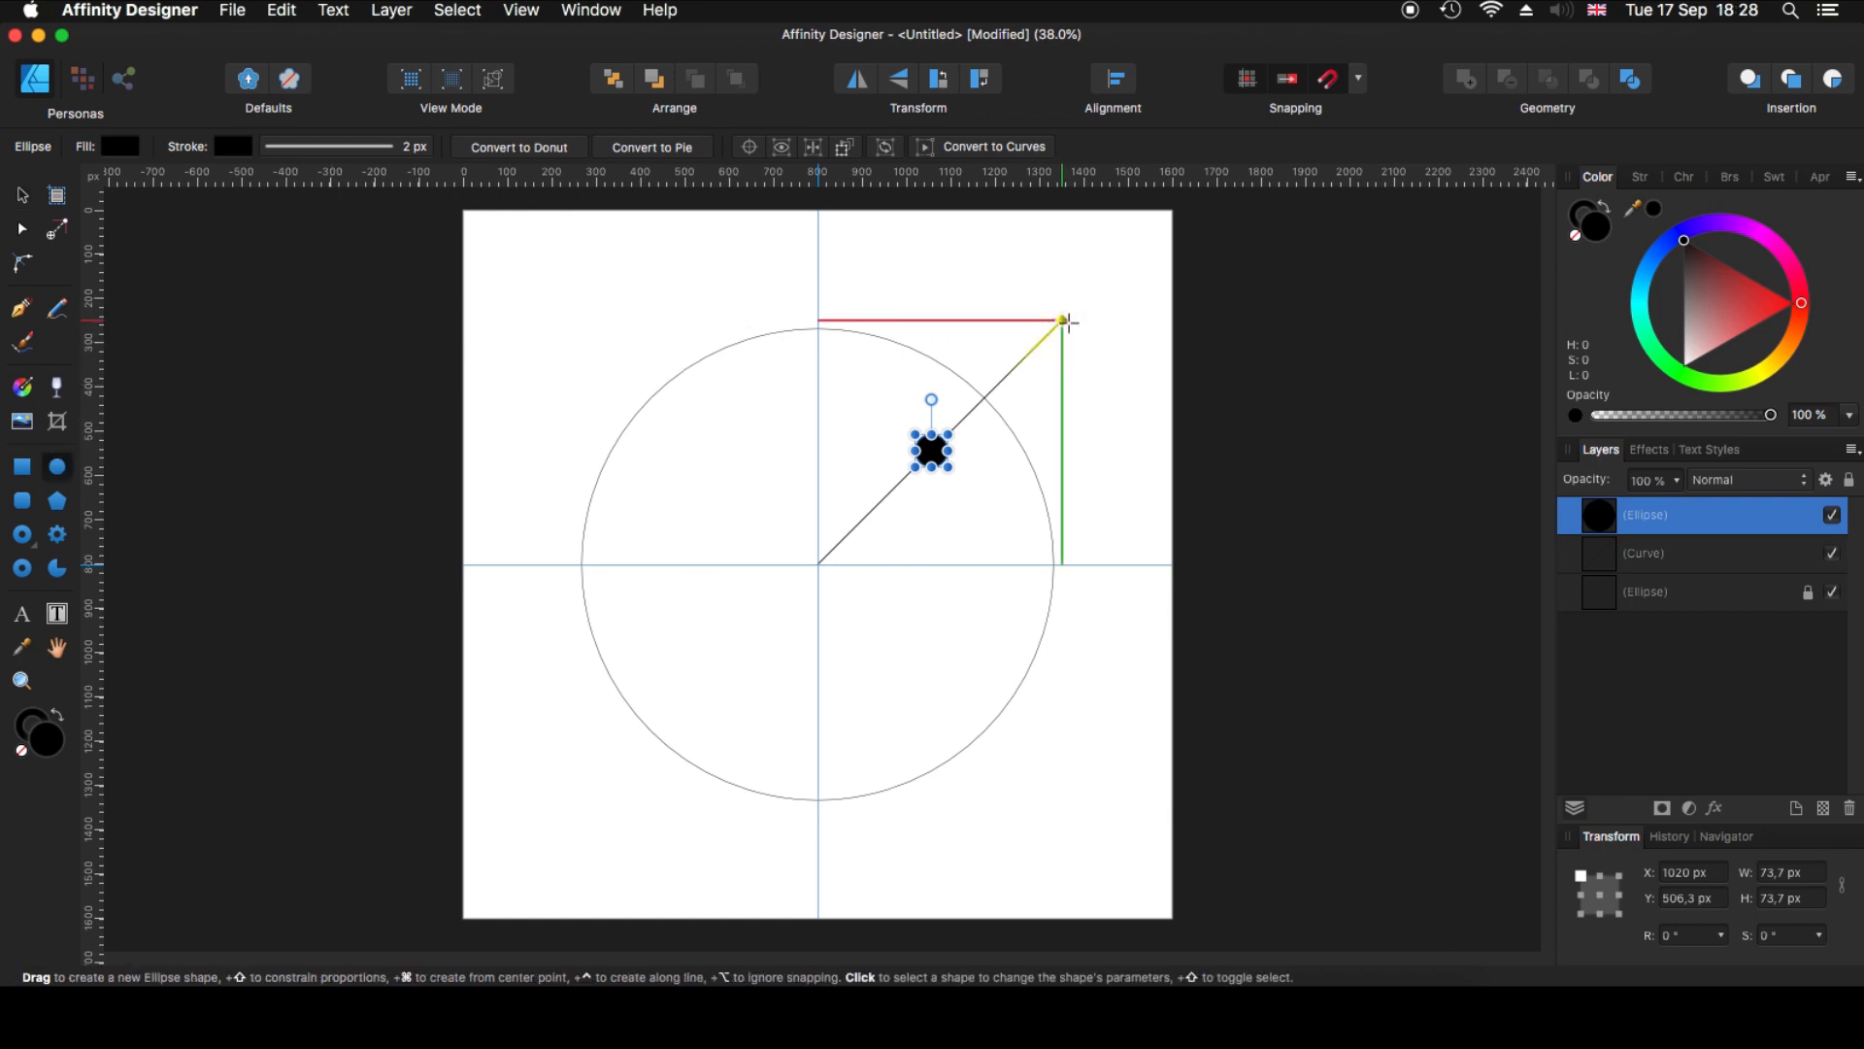
left_click_drag(1063, 320, 1072, 328)
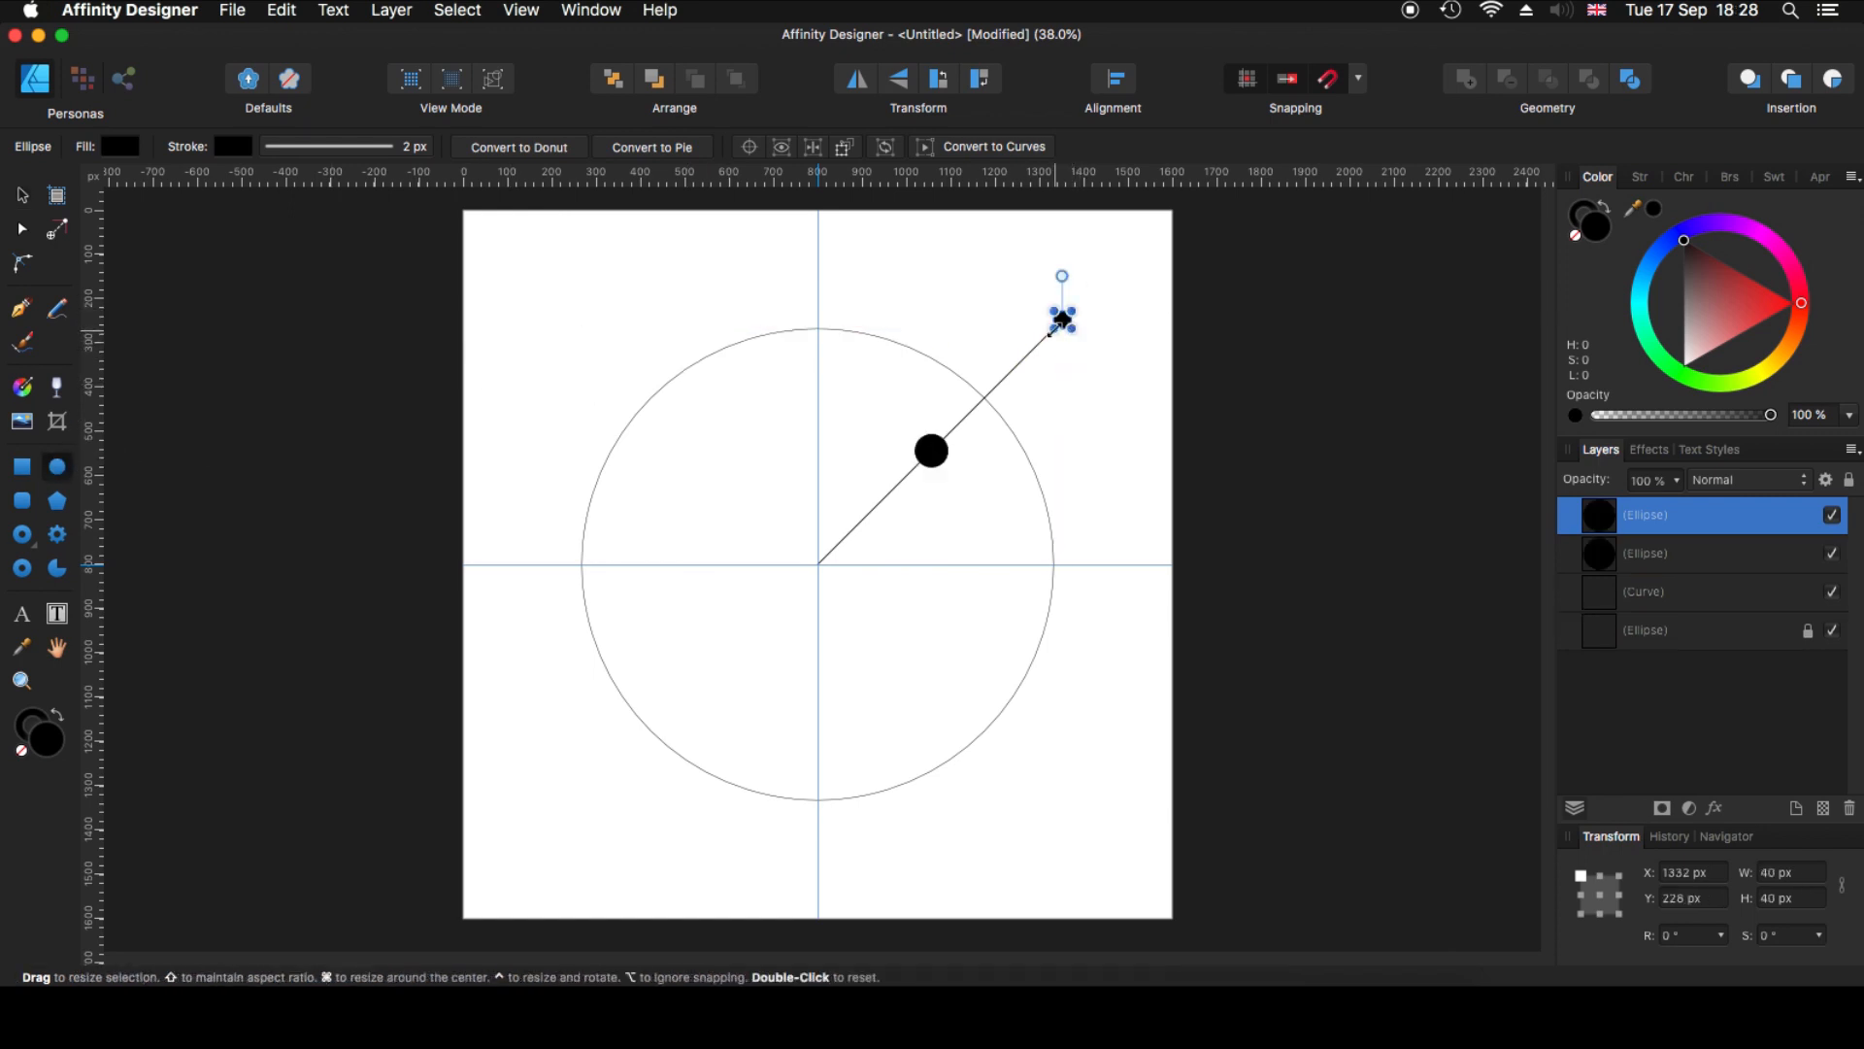
- Group the diagonal line with its two black circles, leaving the locked reference circle out of the group
key("super+plus")
key("super+plus")
left_click_drag(1162, 403, 757, 825)
key("super+plus")
key("super+plus")
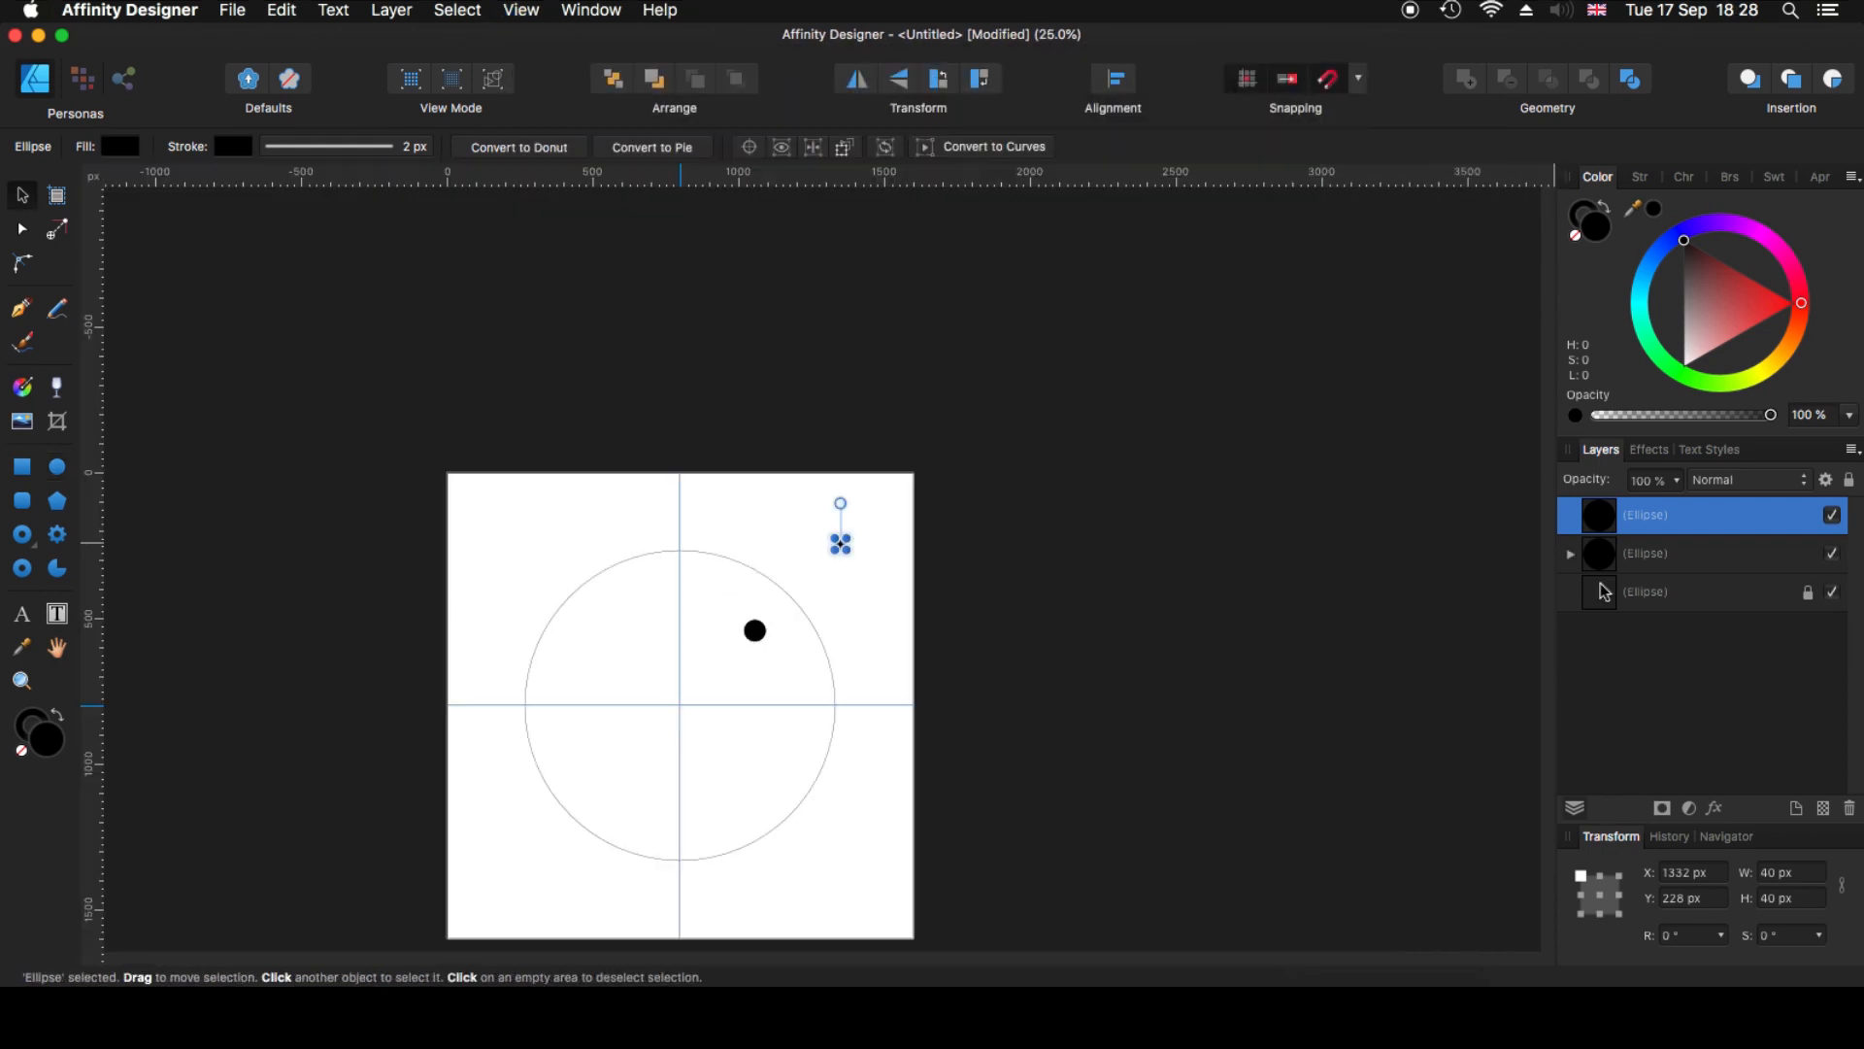
key("super+z")
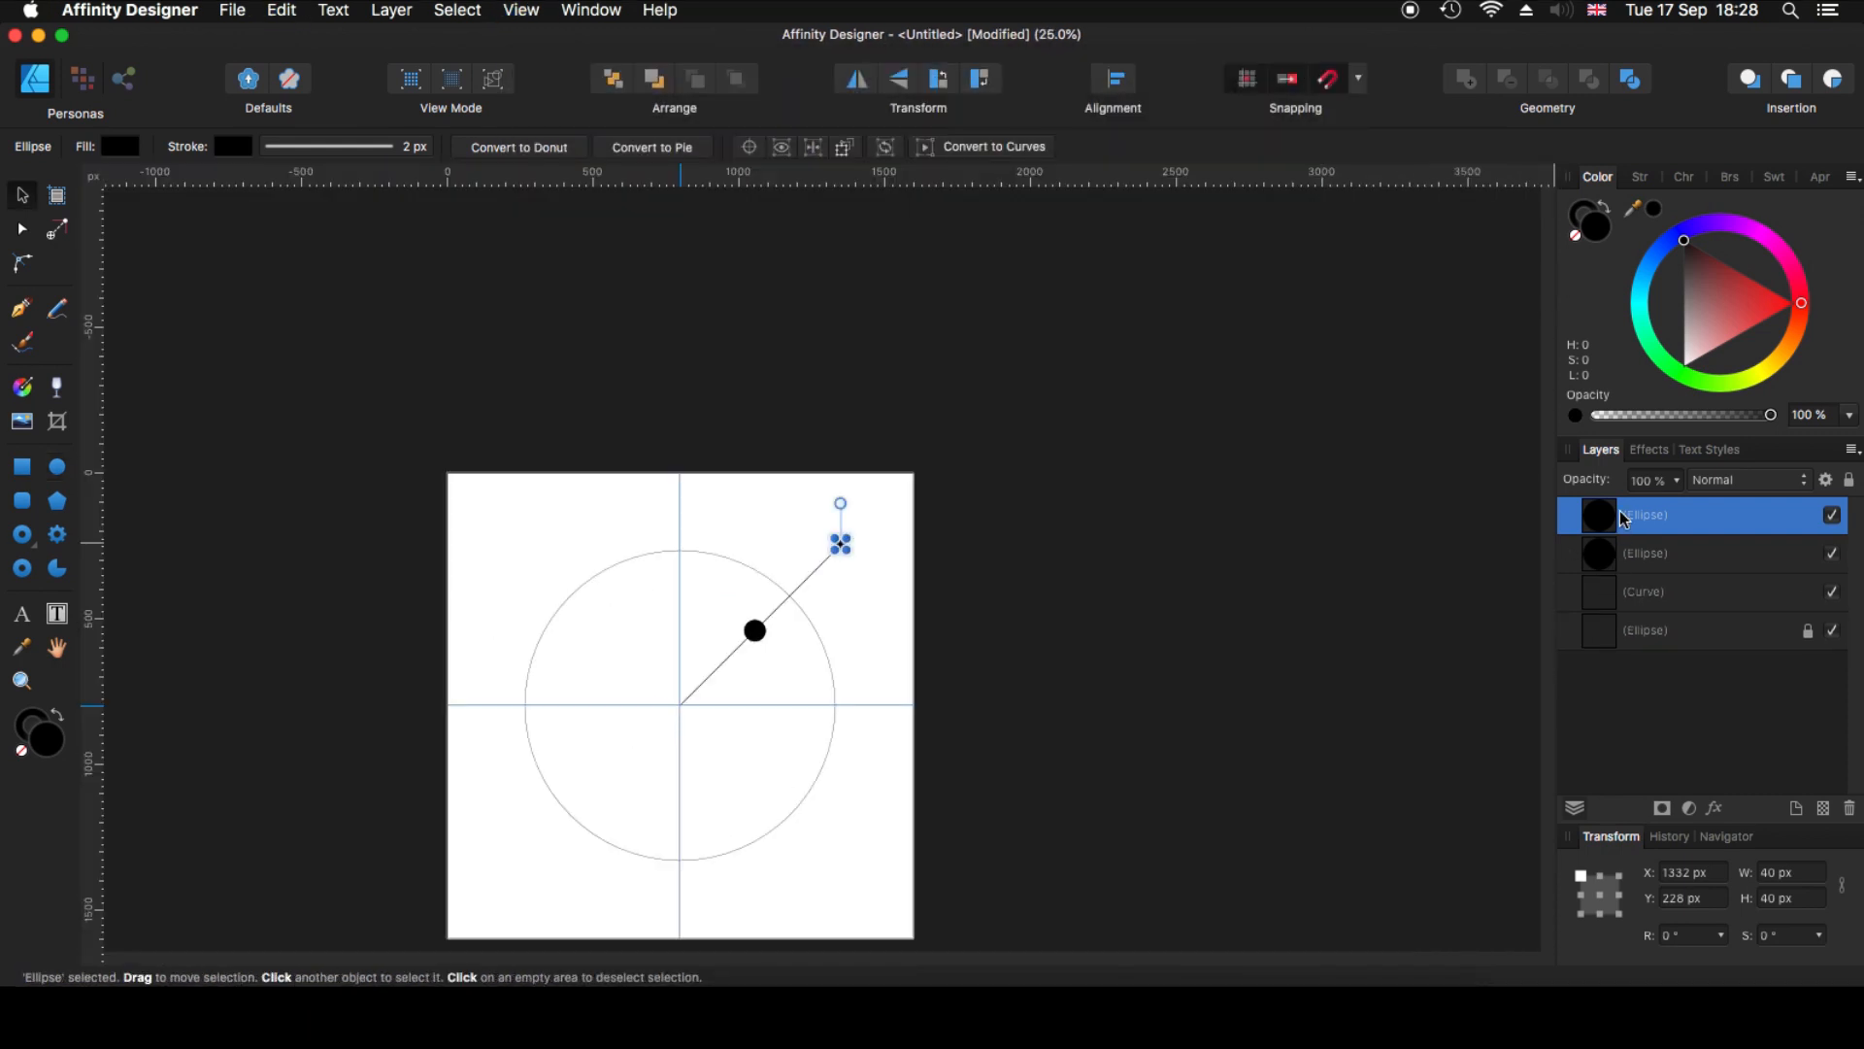
left_click(1661, 597, "shift")
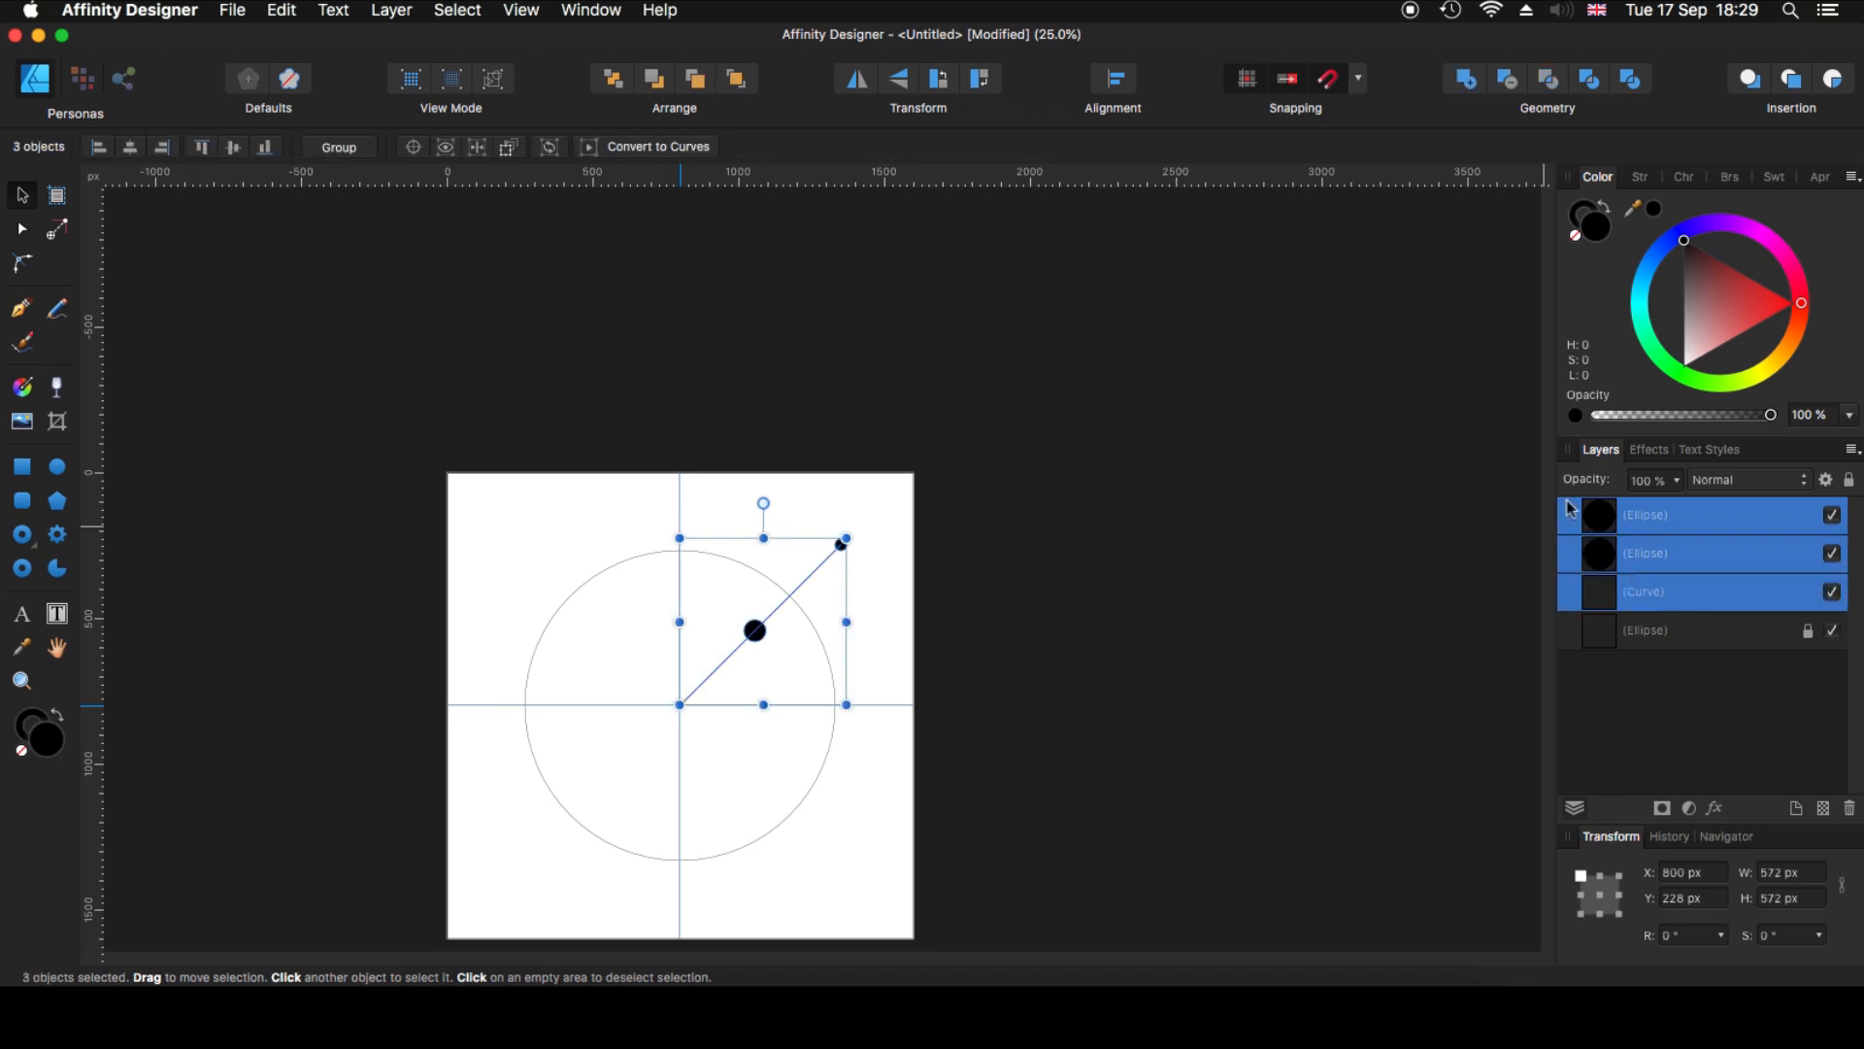
key("super+g")
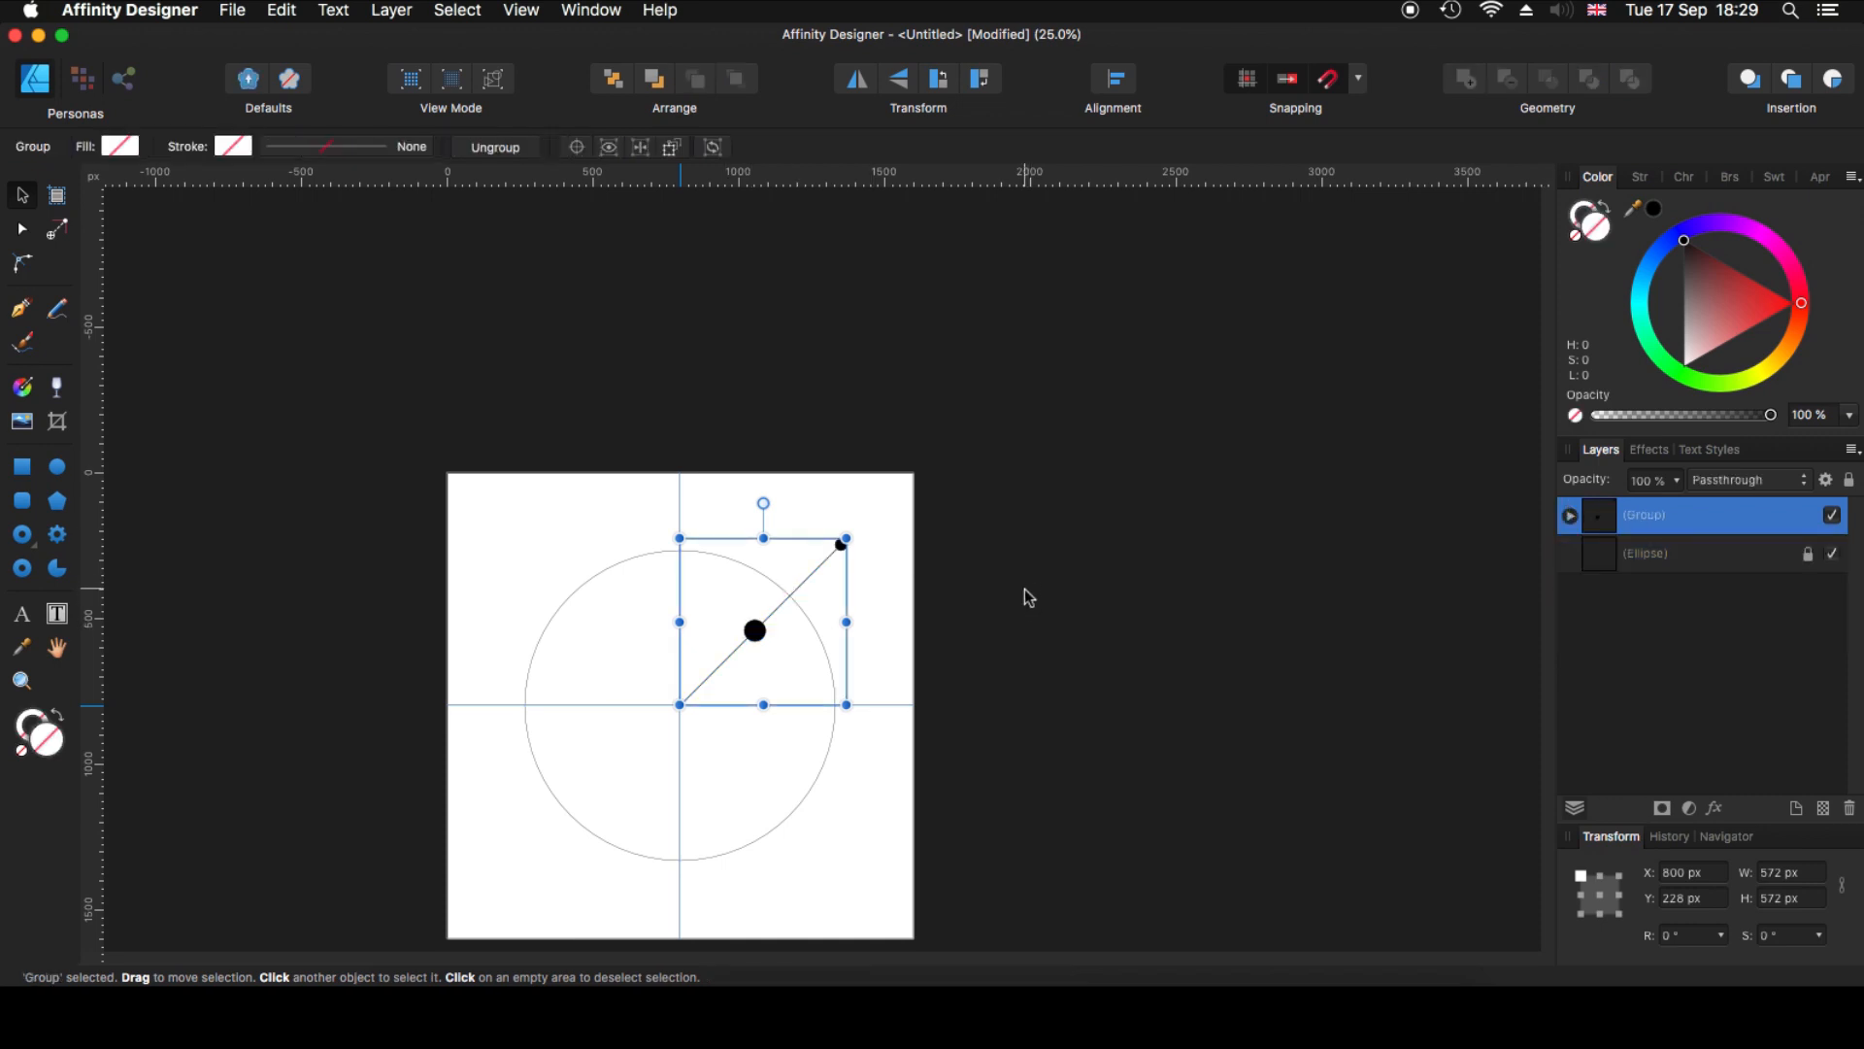
- Try rotating the line group slightly about its default centre, and undo the rotation
left_click_drag(1069, 602, 1268, 497)
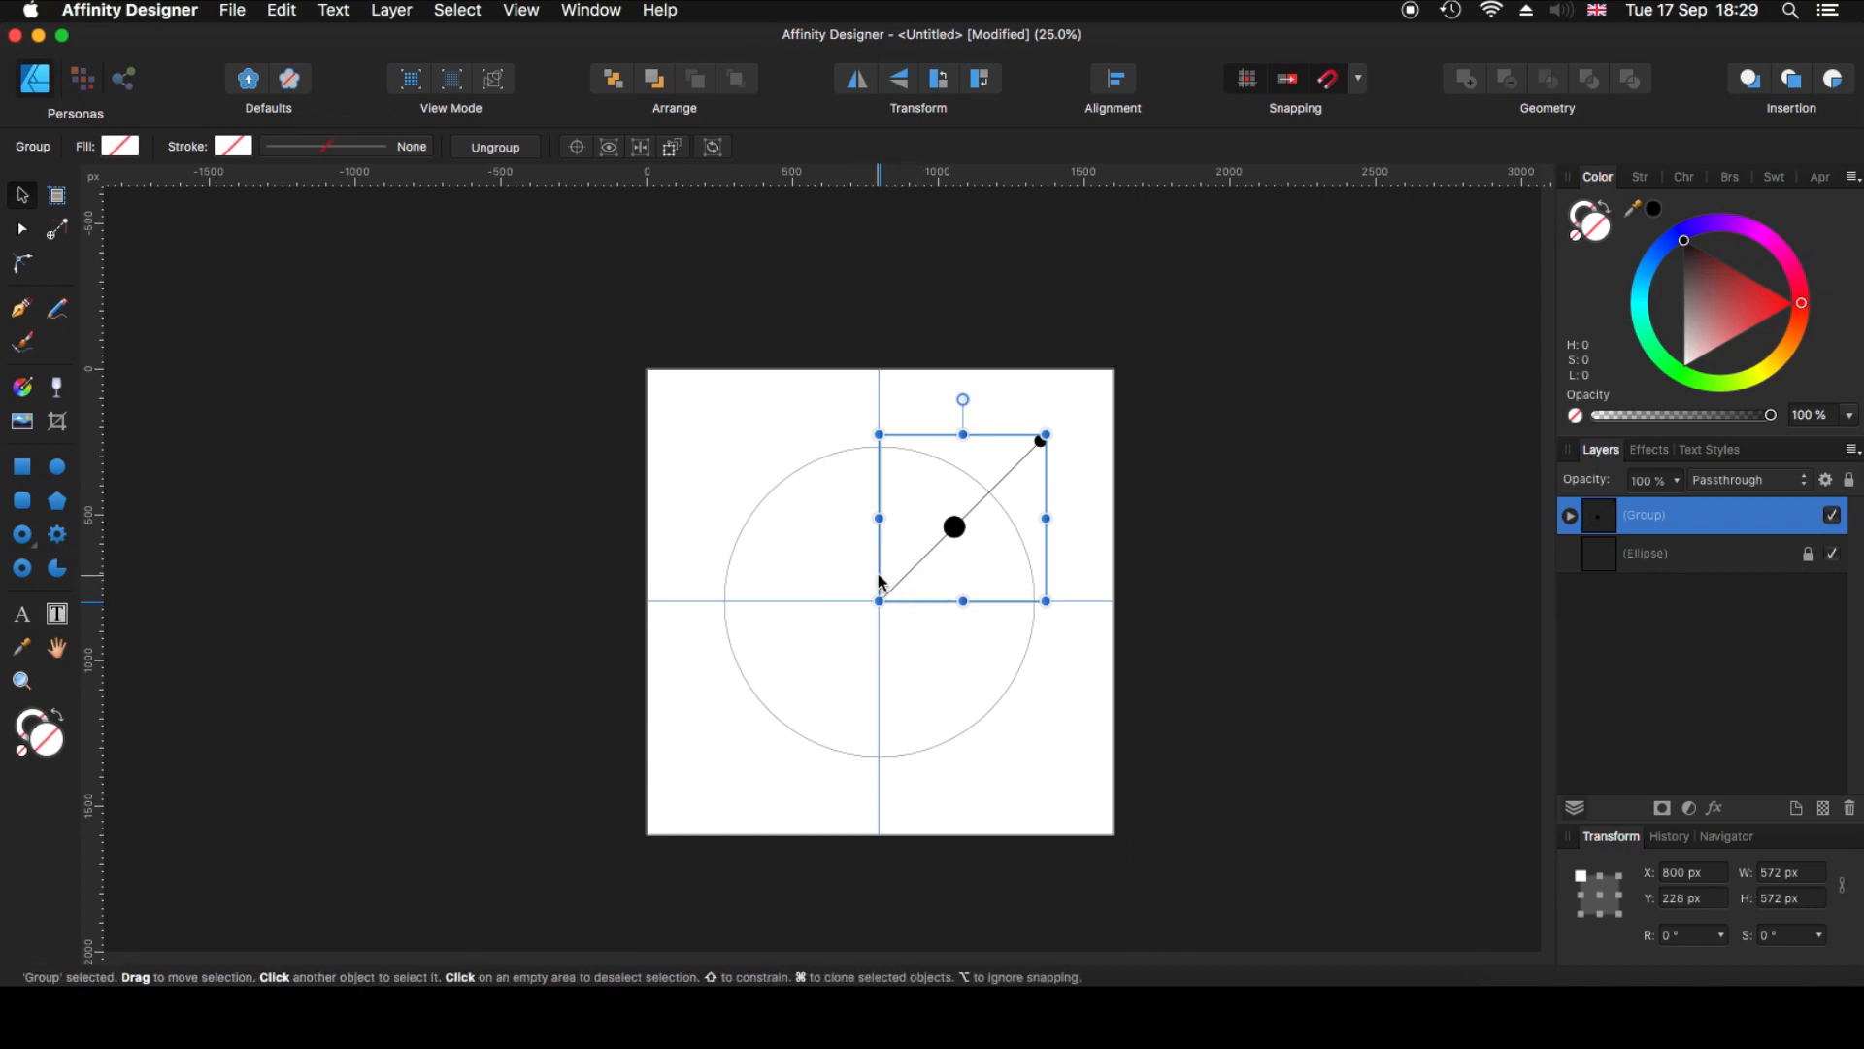
left_click_drag(964, 396, 961, 439)
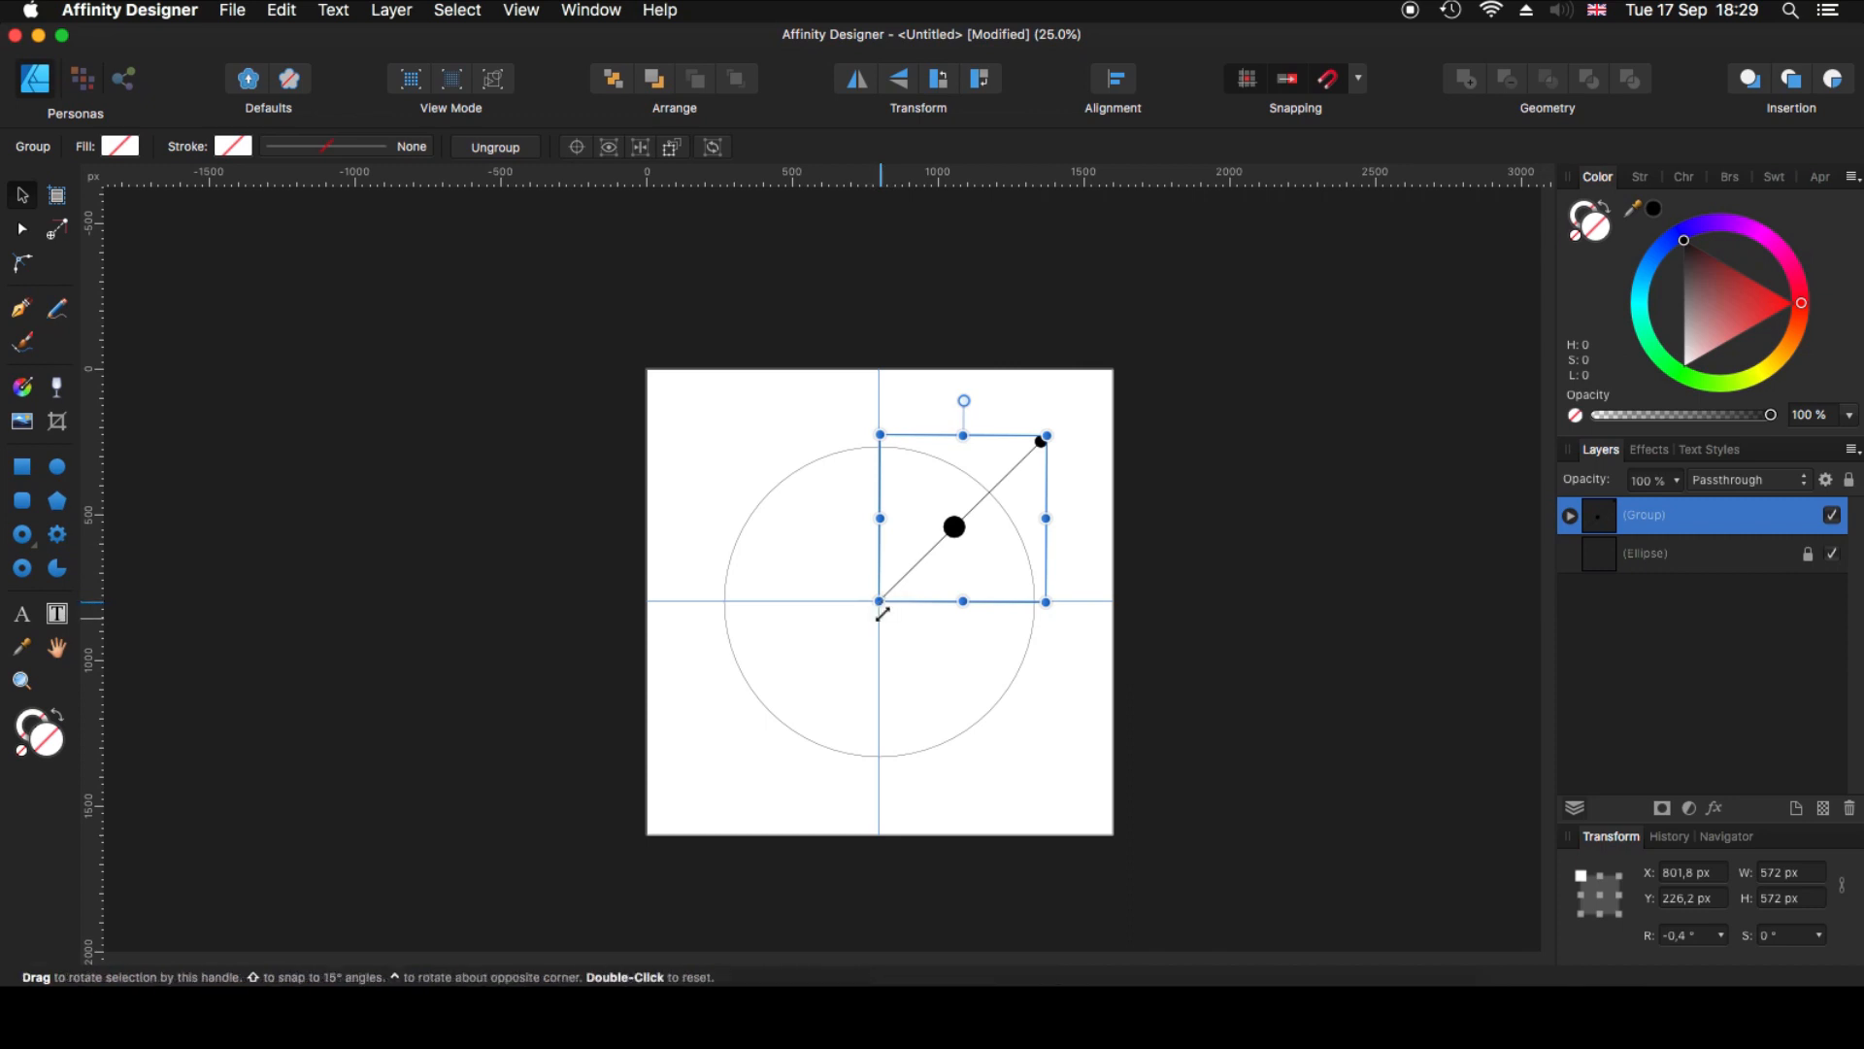
key("super+z")
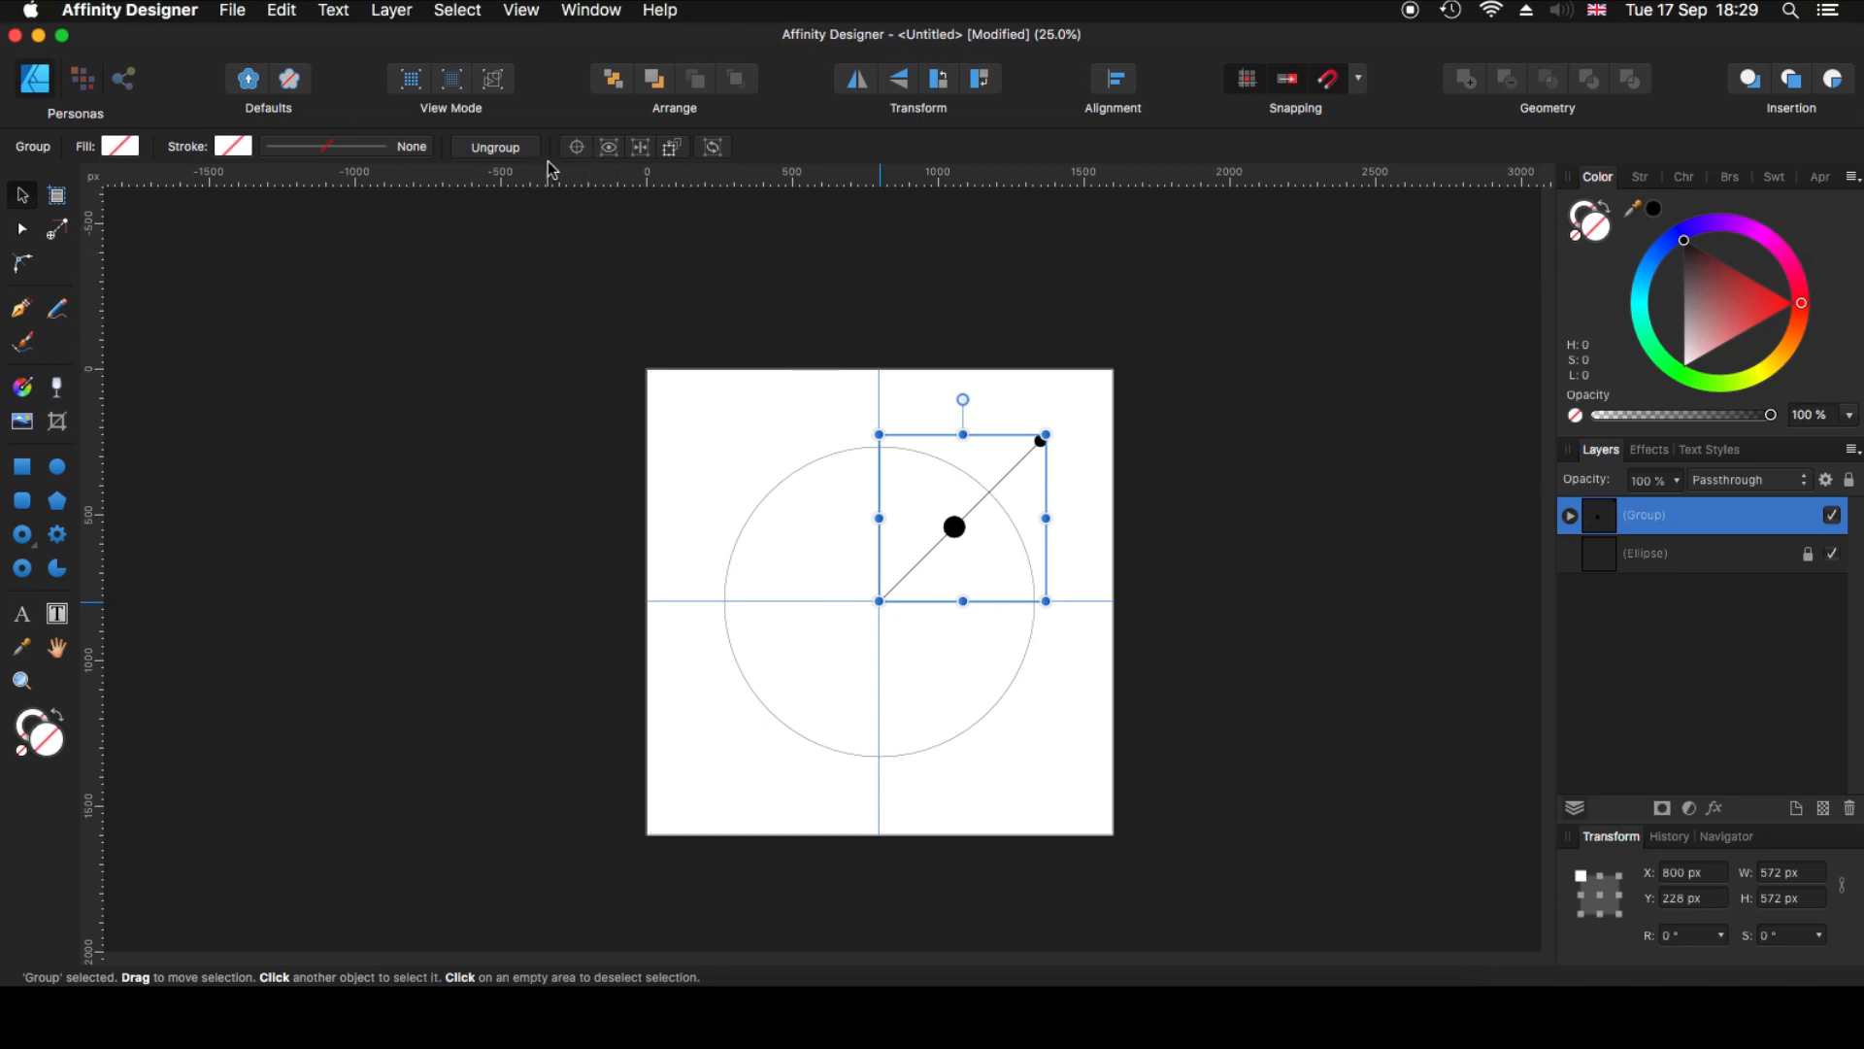
- Show the line group's transform origin and move it to the line's inner end at the guides' intersection
left_click(578, 152)
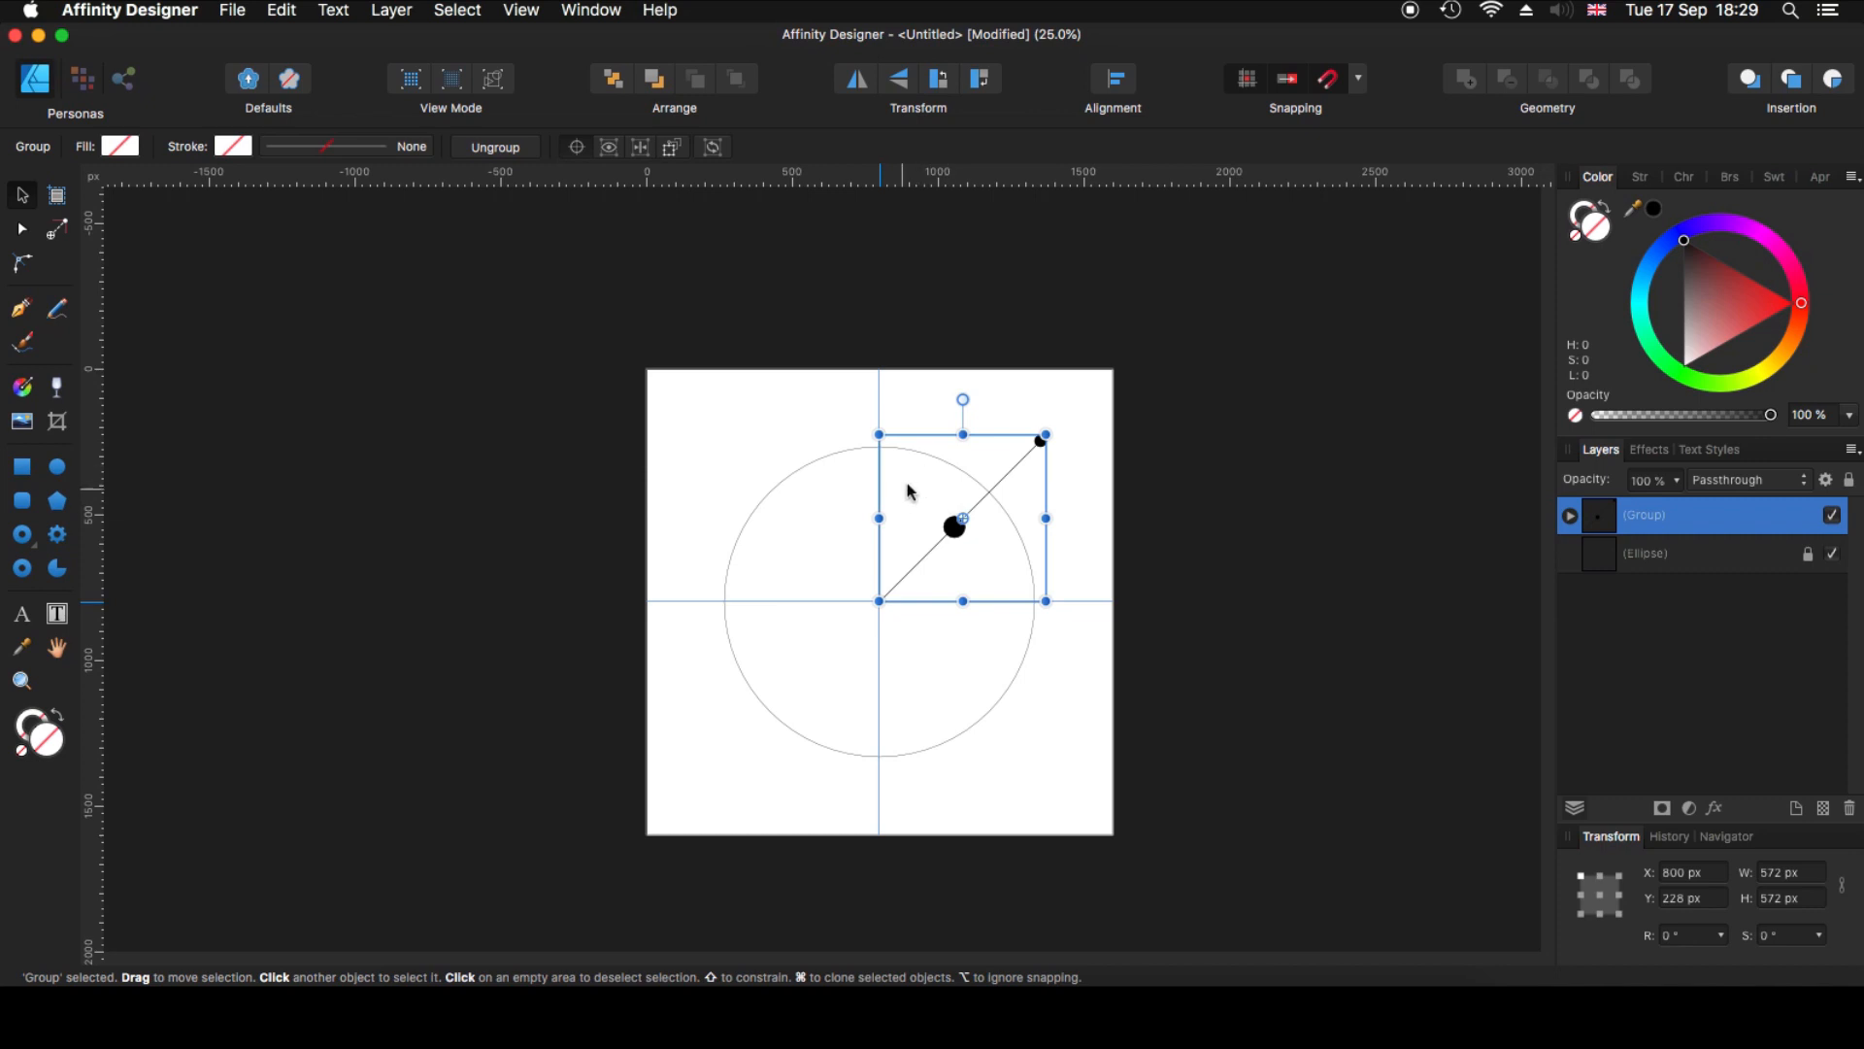
key("super+plus")
key("super+plus")
scroll(1000, 523, "right", 5)
scroll(1000, 522, "up", 3)
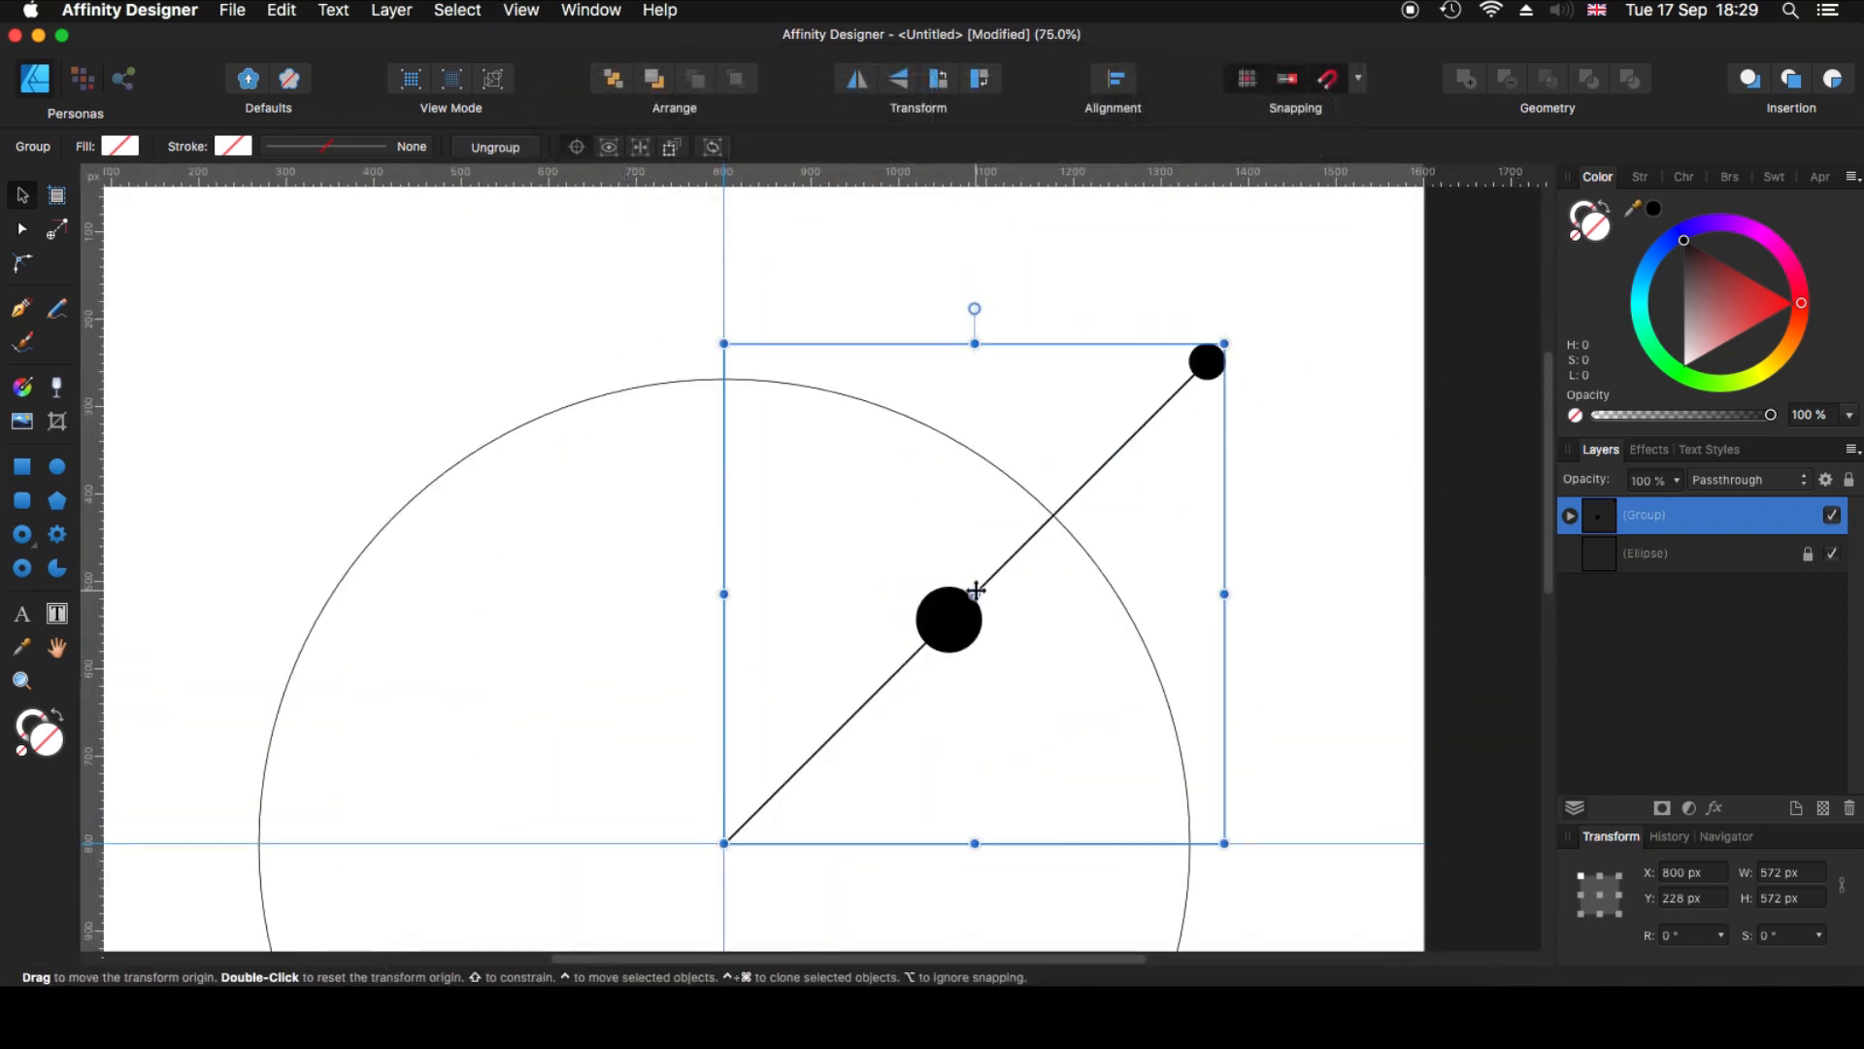
left_click_drag(975, 592, 724, 843)
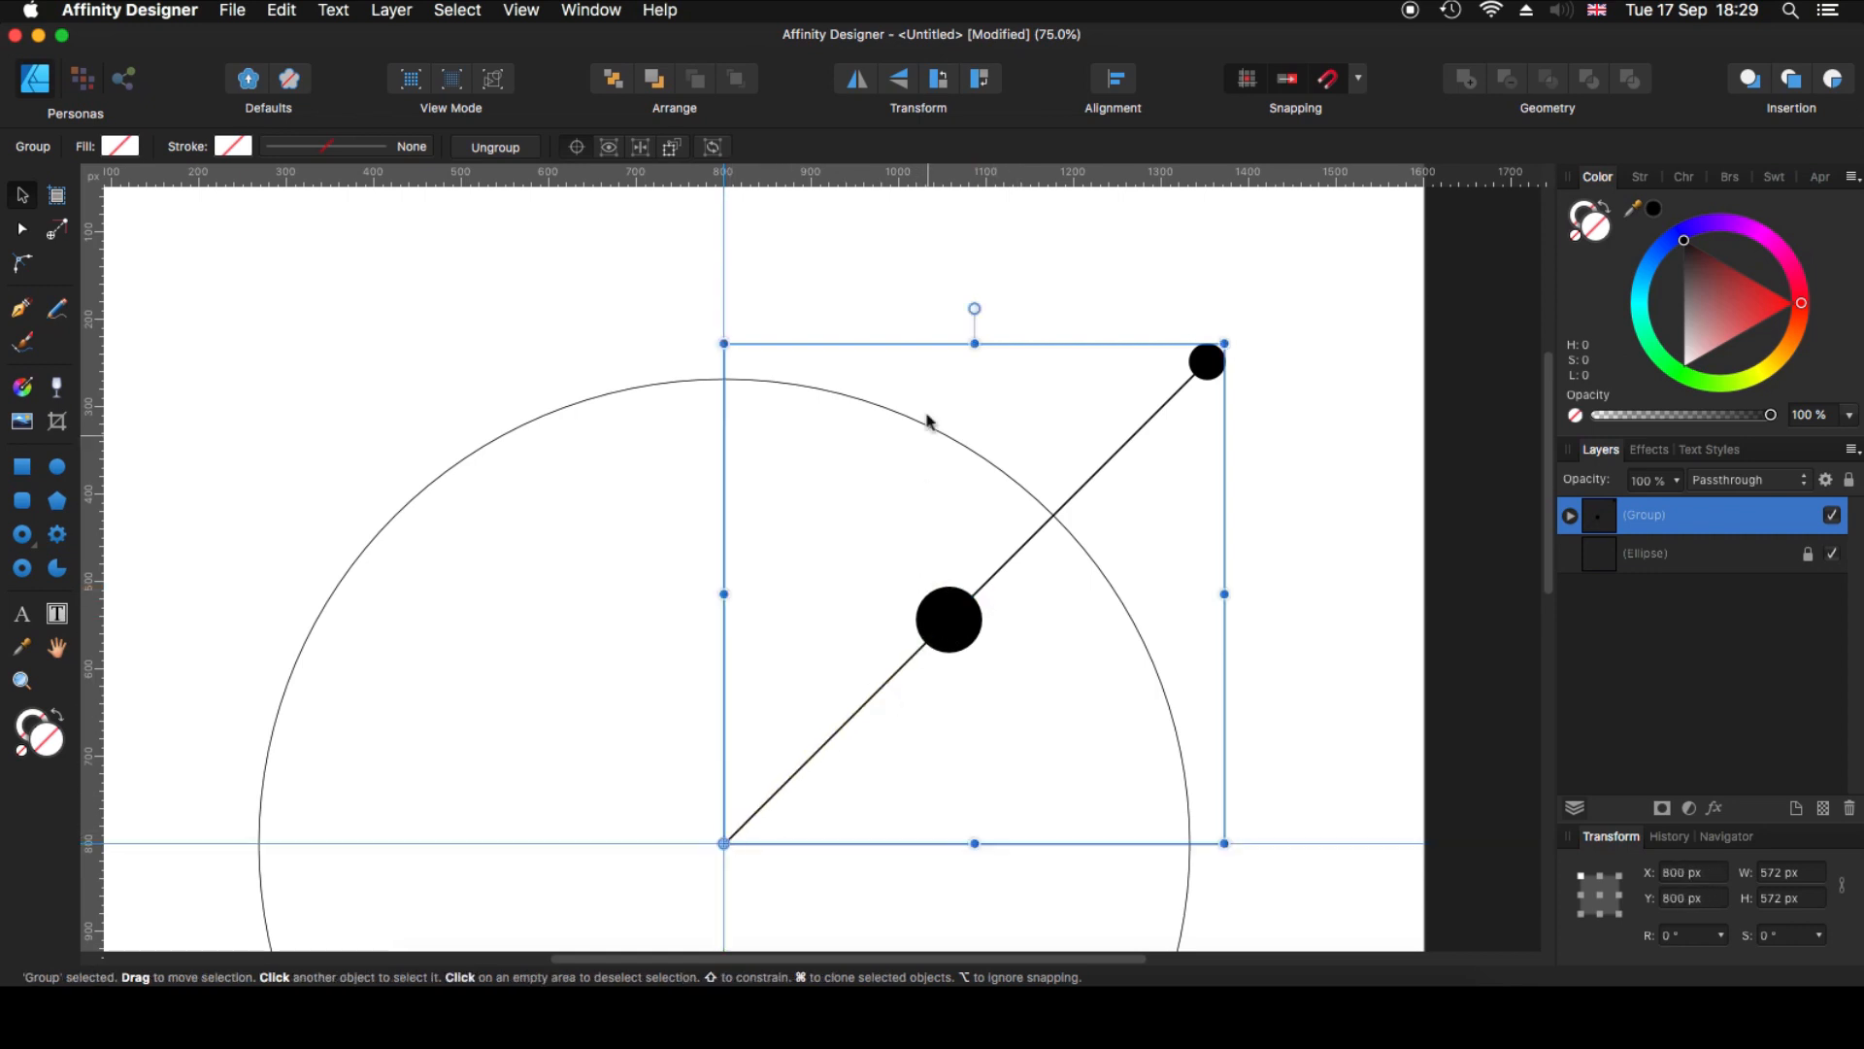
- Try rotating the line group slightly about its relocated transform origin, and undo the rotation
left_click(977, 302)
left_click(954, 610)
left_click_drag(974, 307, 917, 416)
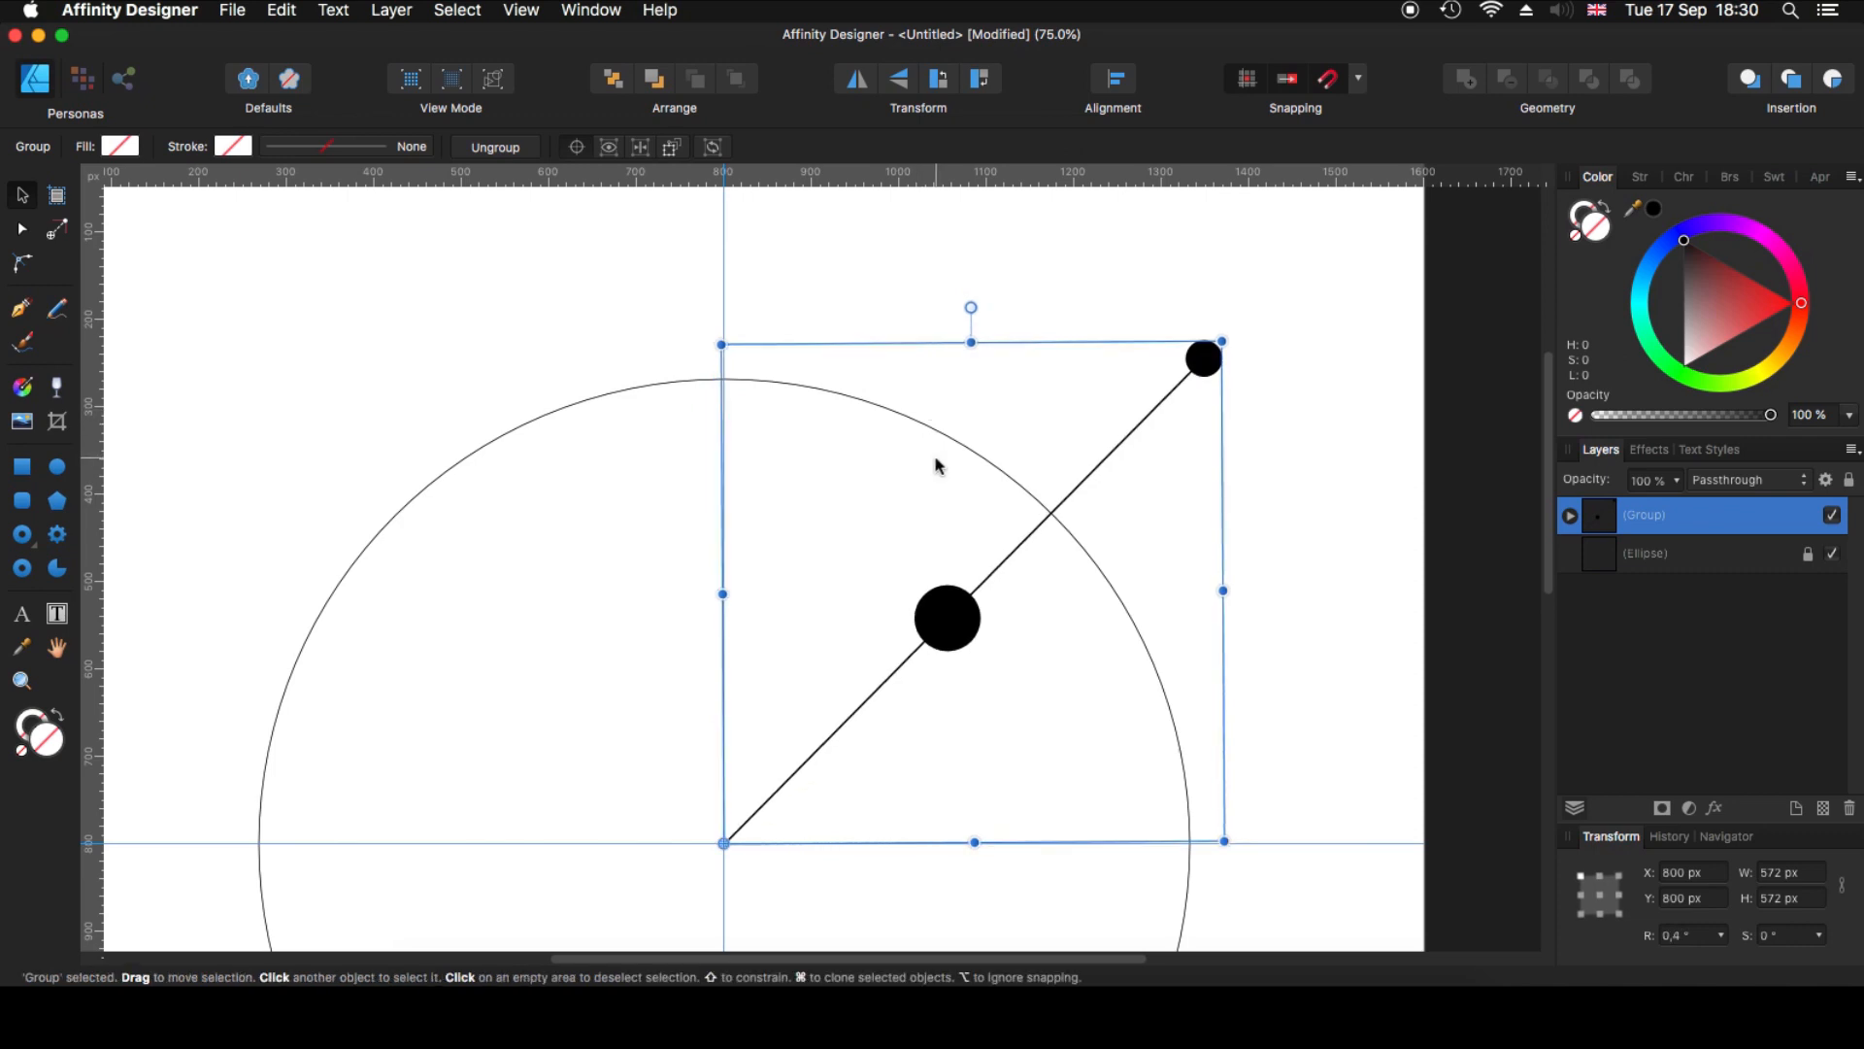
key("super+z")
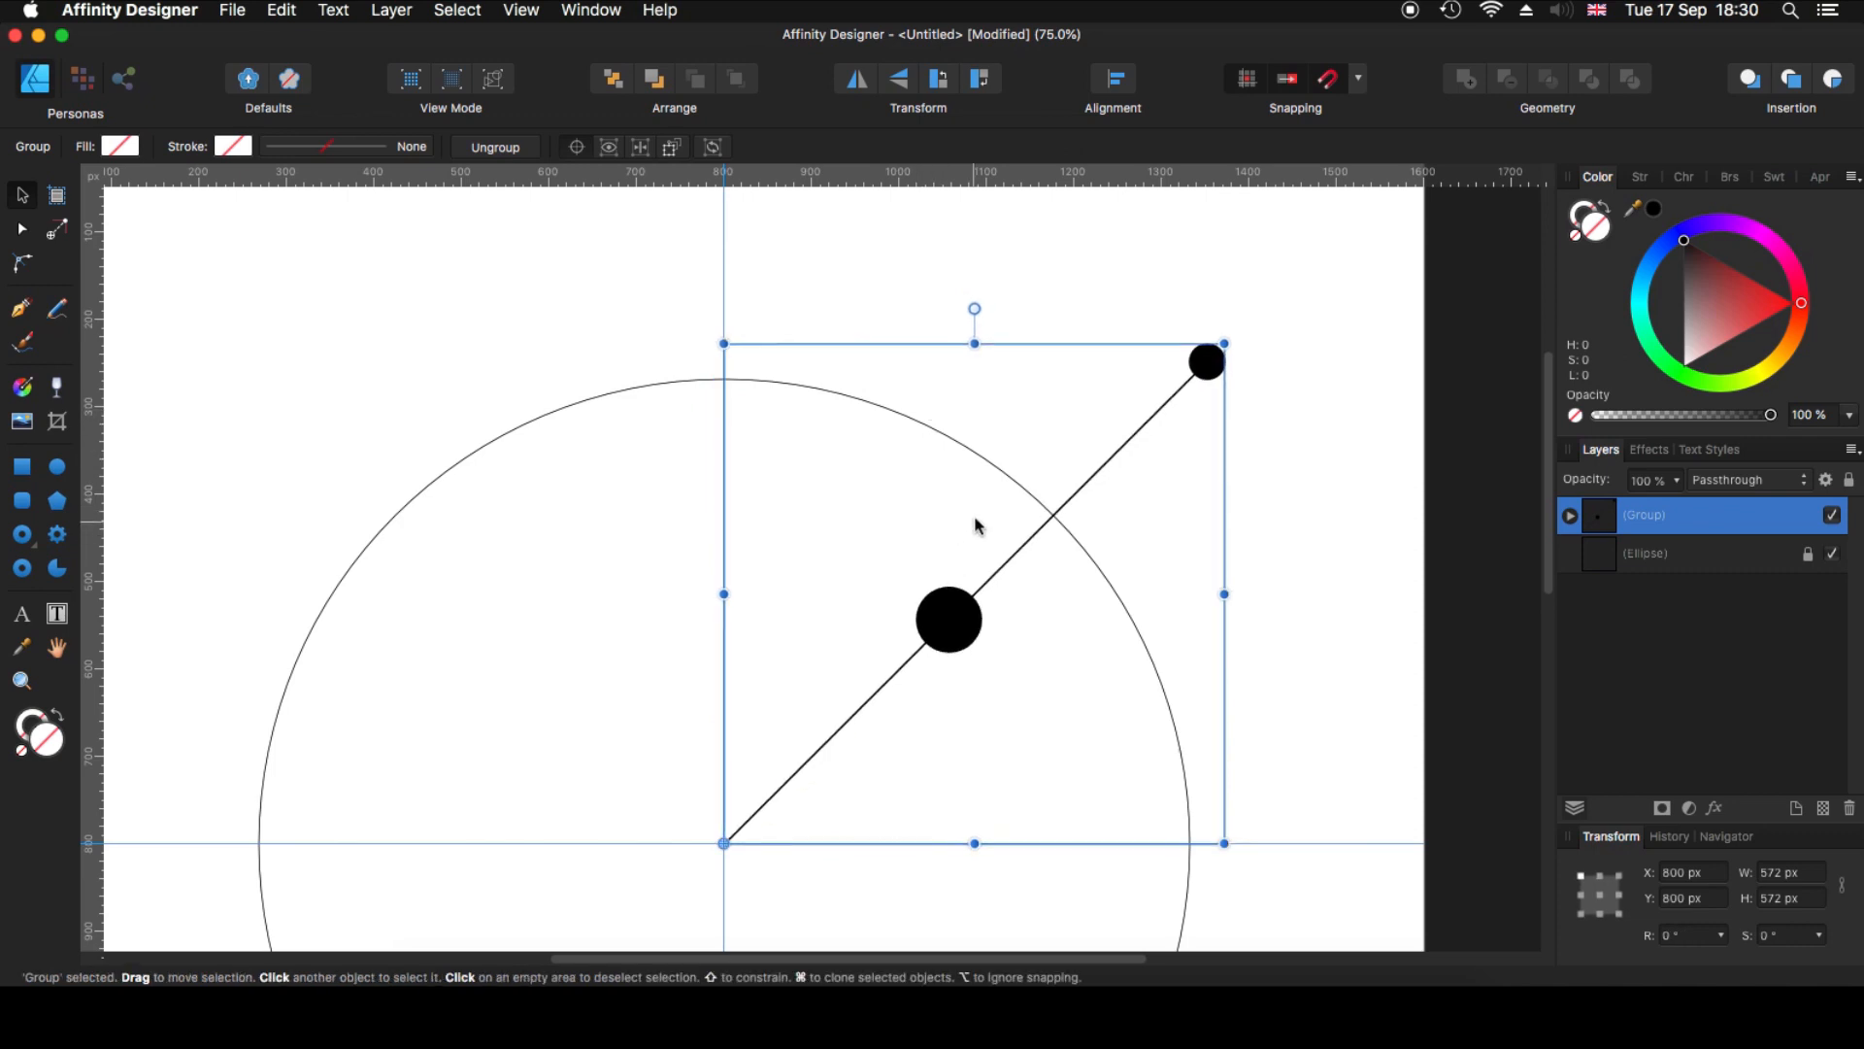
- Switch to Preview to check how the radiating lines are arranged in Circles#003.tiff
scroll(974, 524, "down", 3)
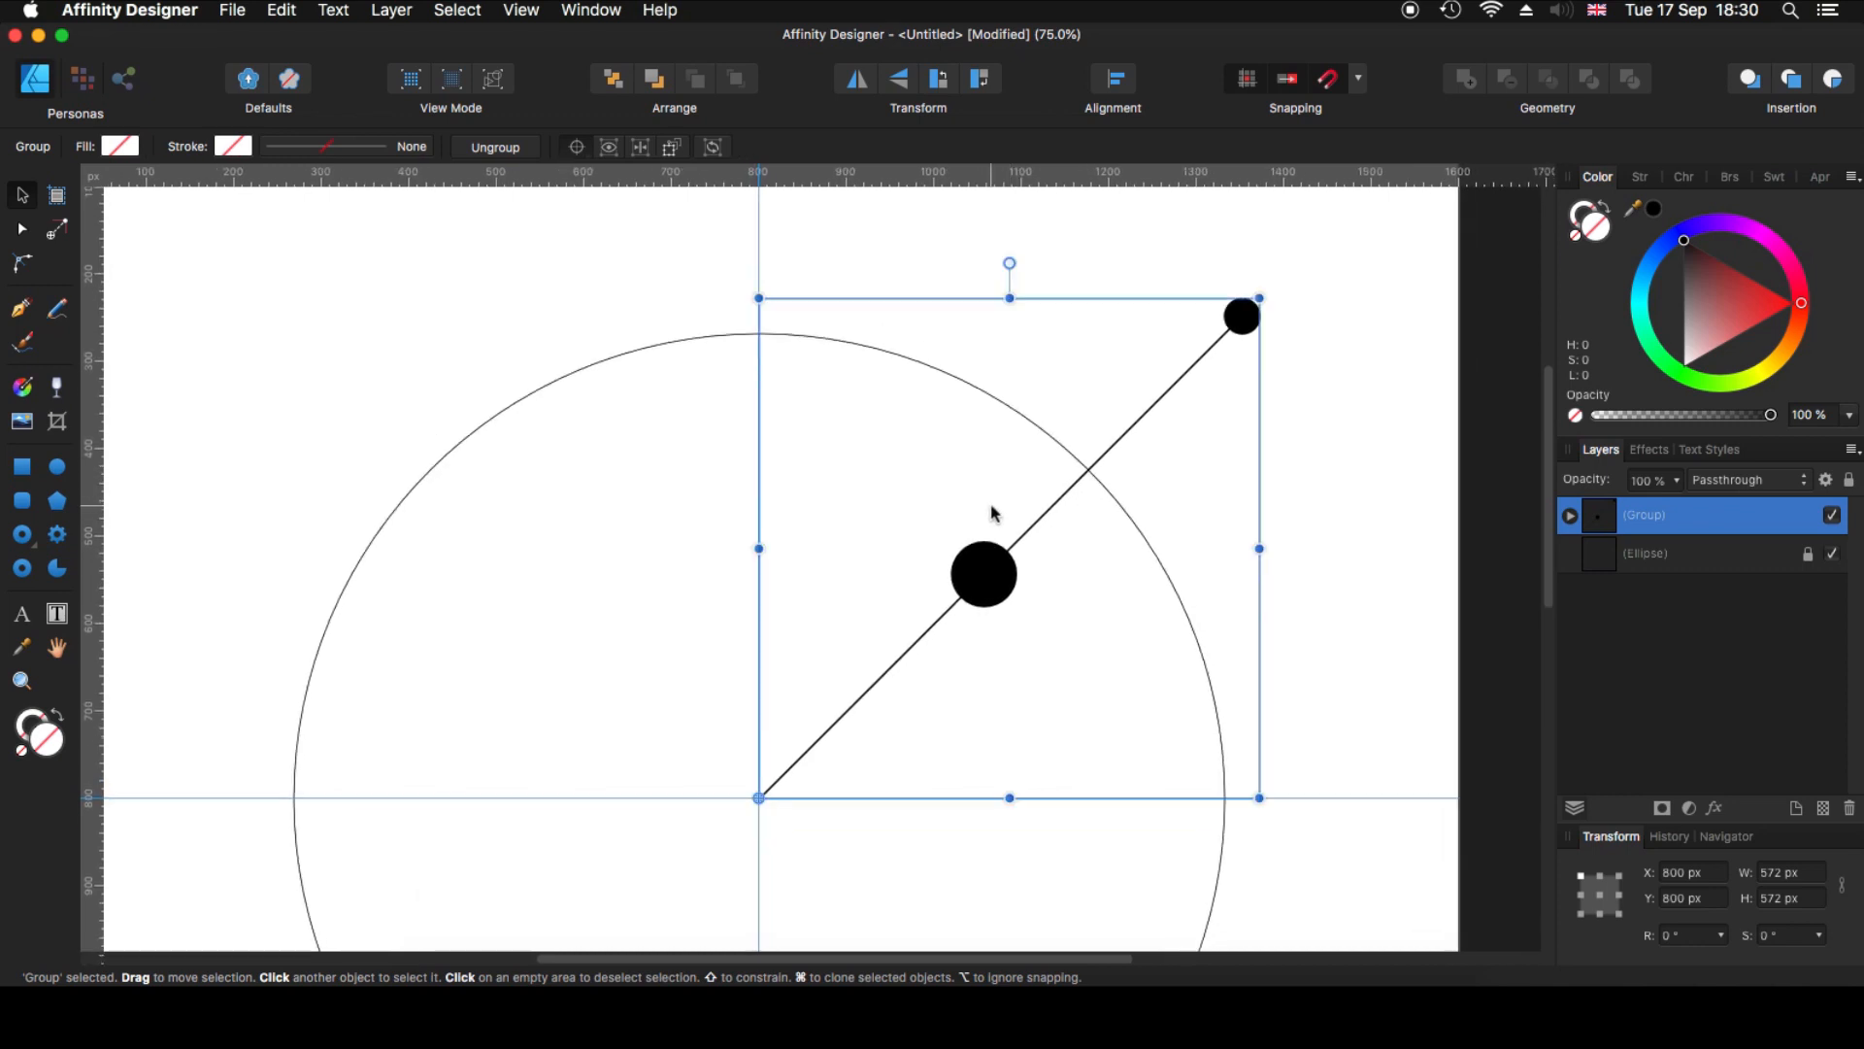
key("super+minus")
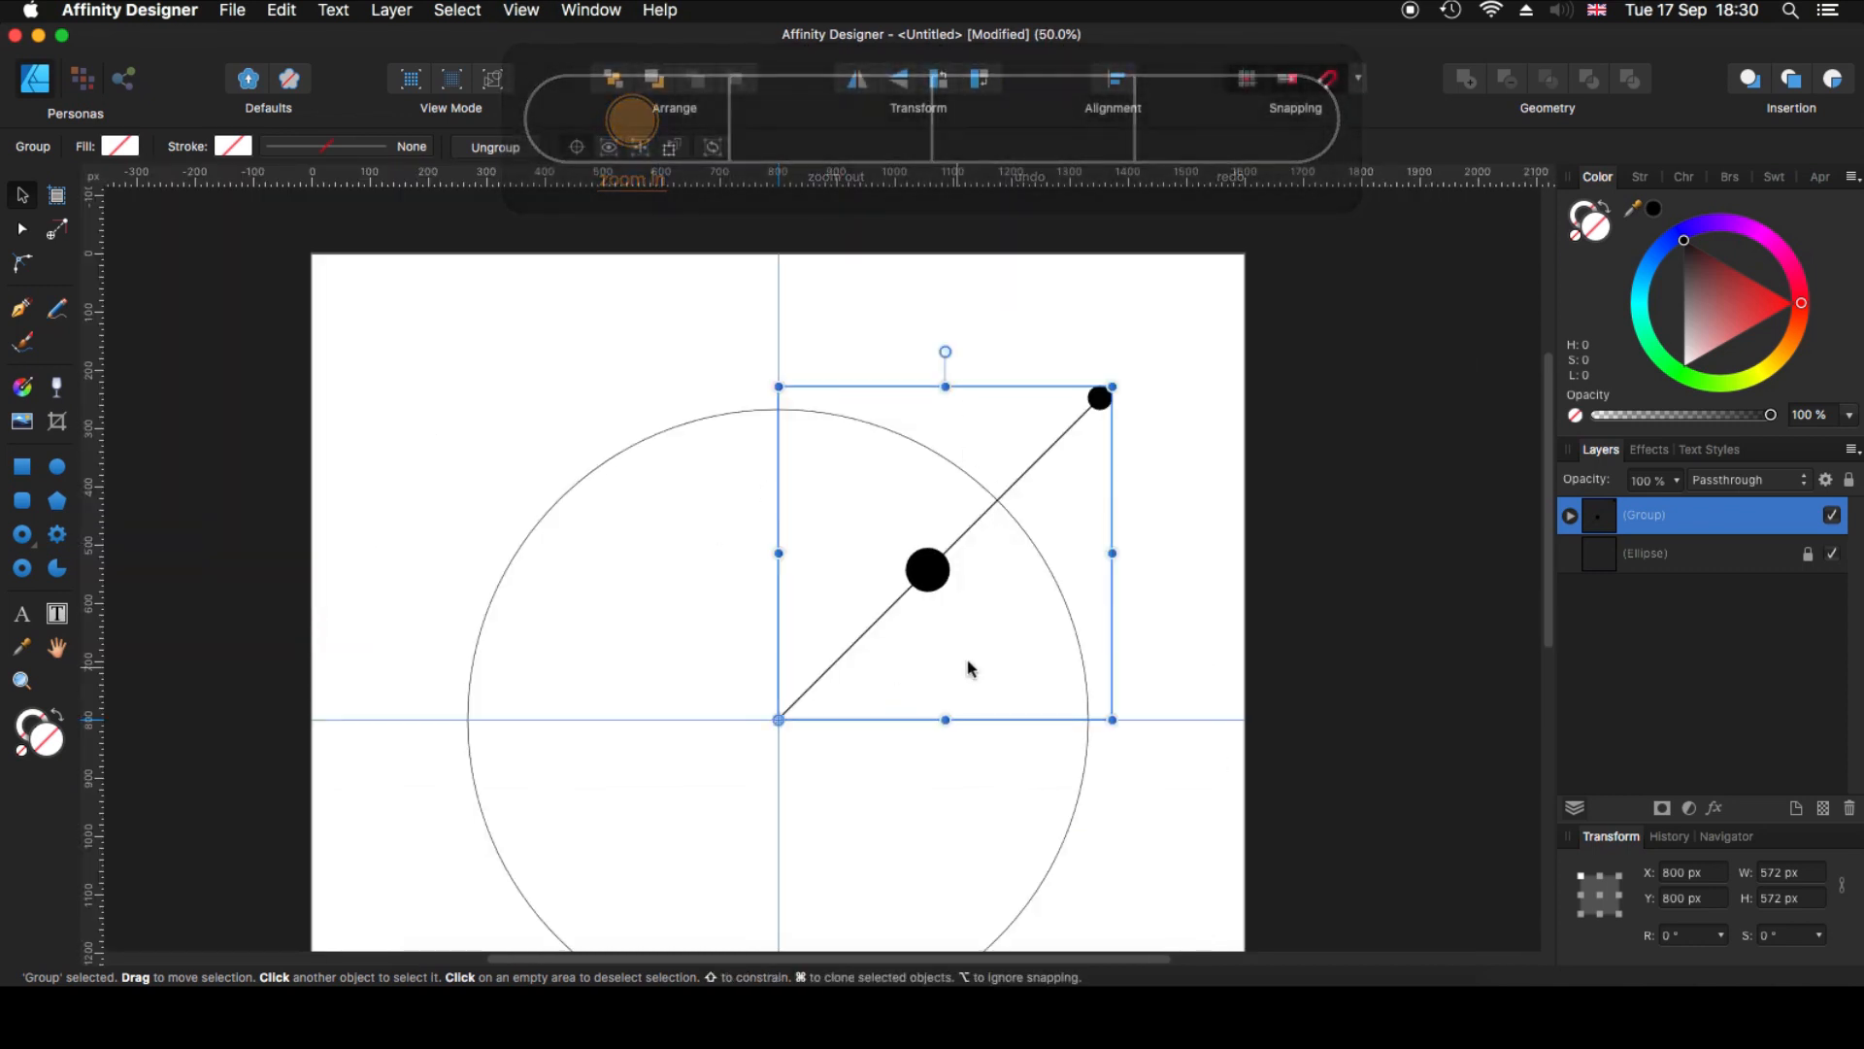
left_click(1391, 982)
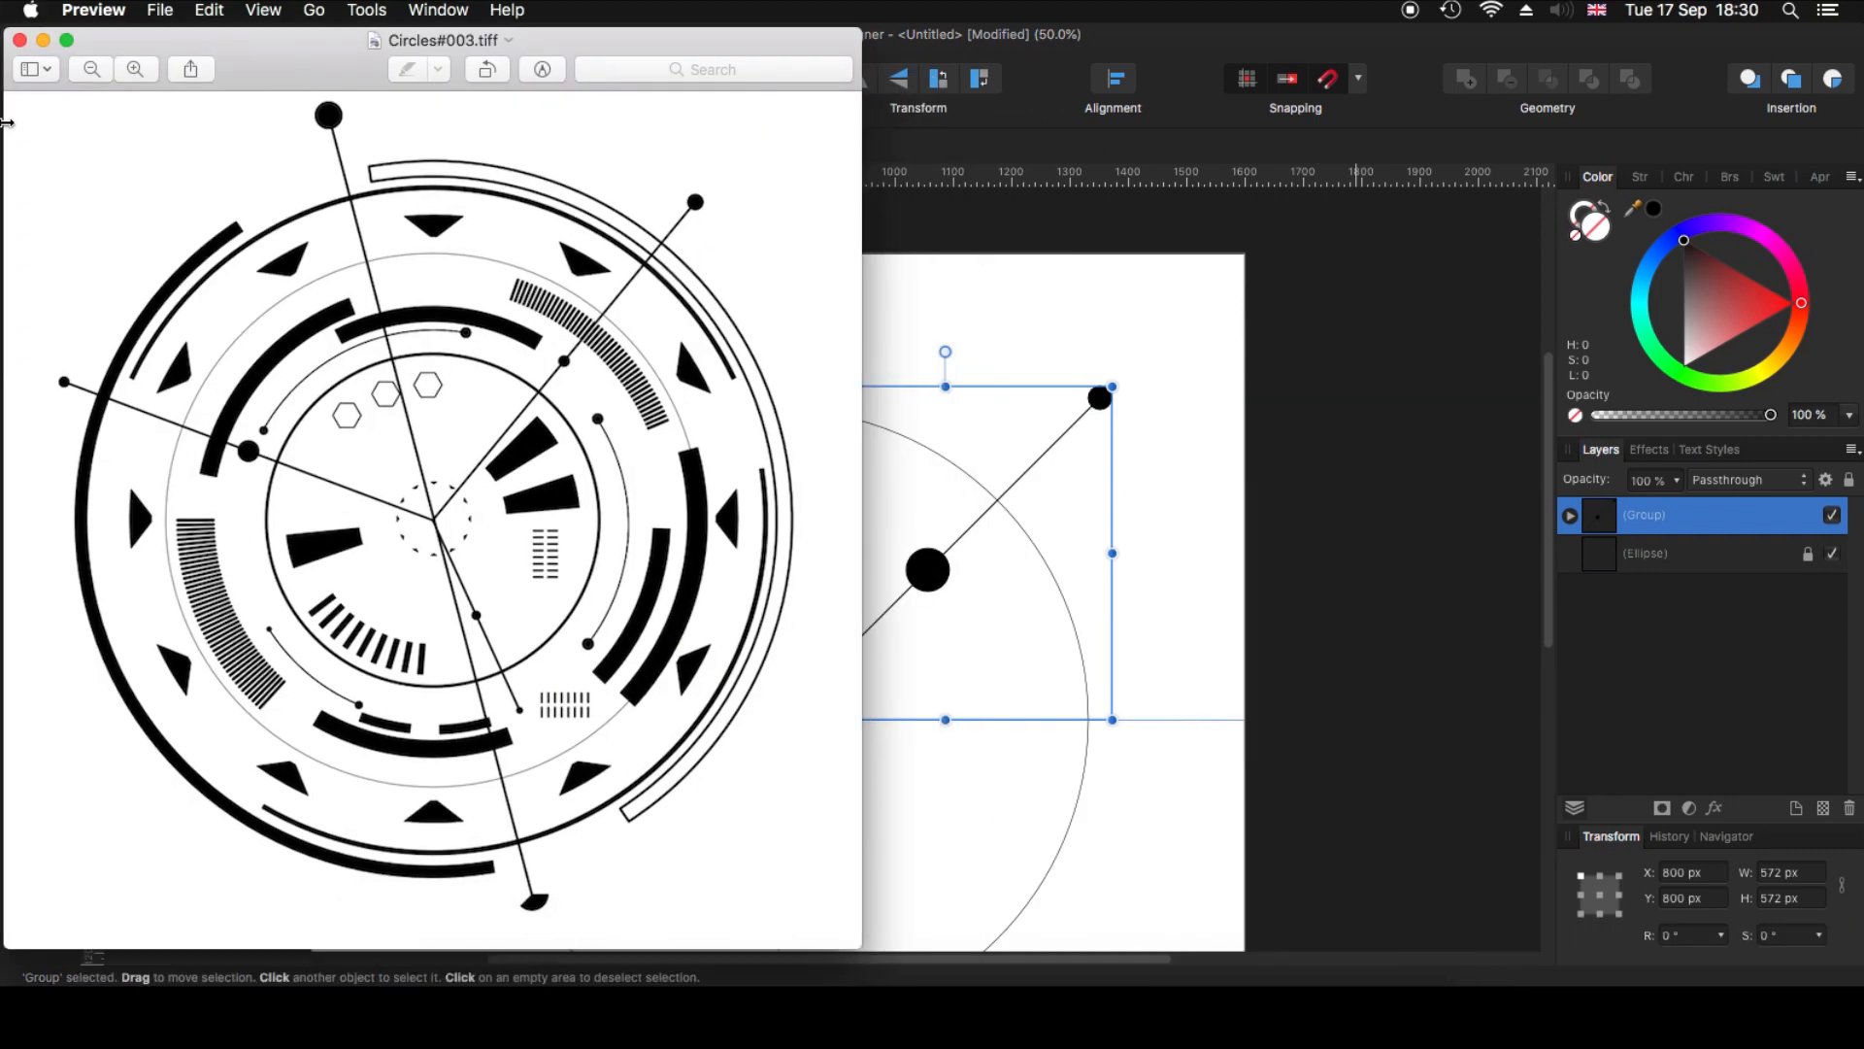
left_click(43, 41)
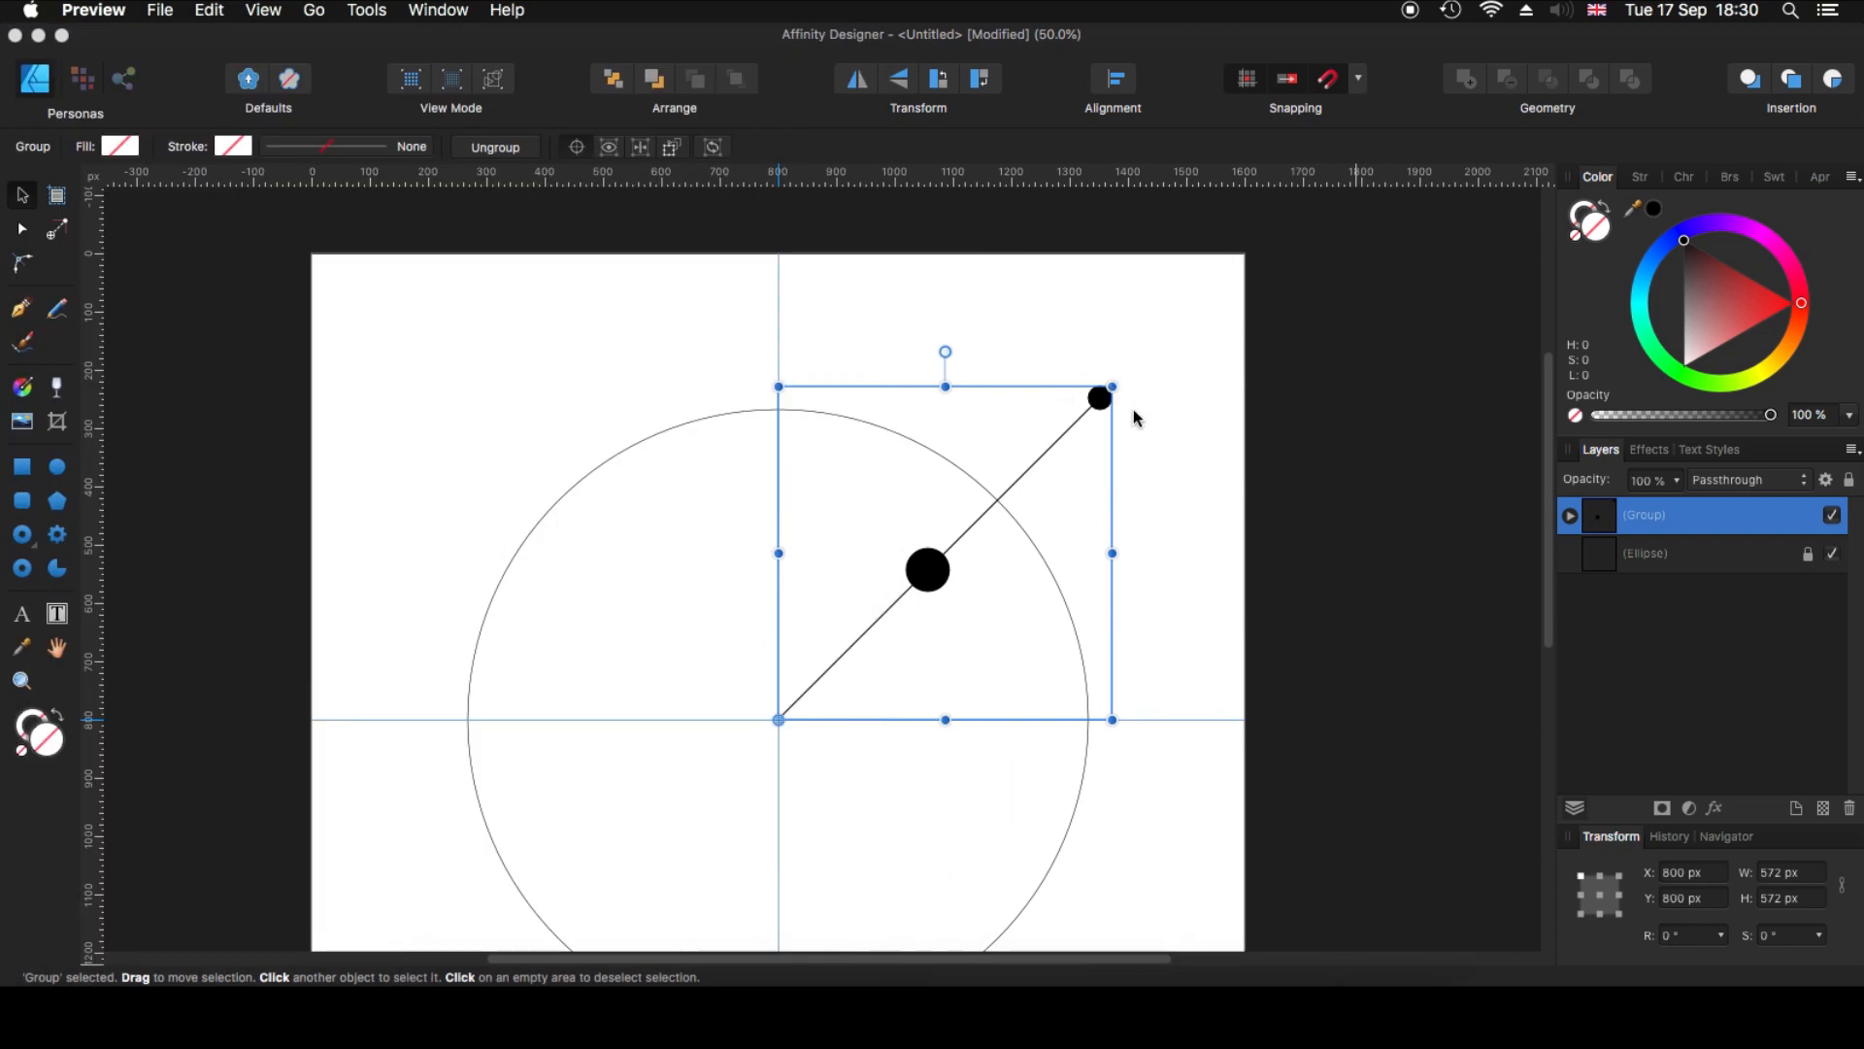
- Duplicate the line group and rotate the copy about the circle's centre to about 72.5°
left_click(1072, 476)
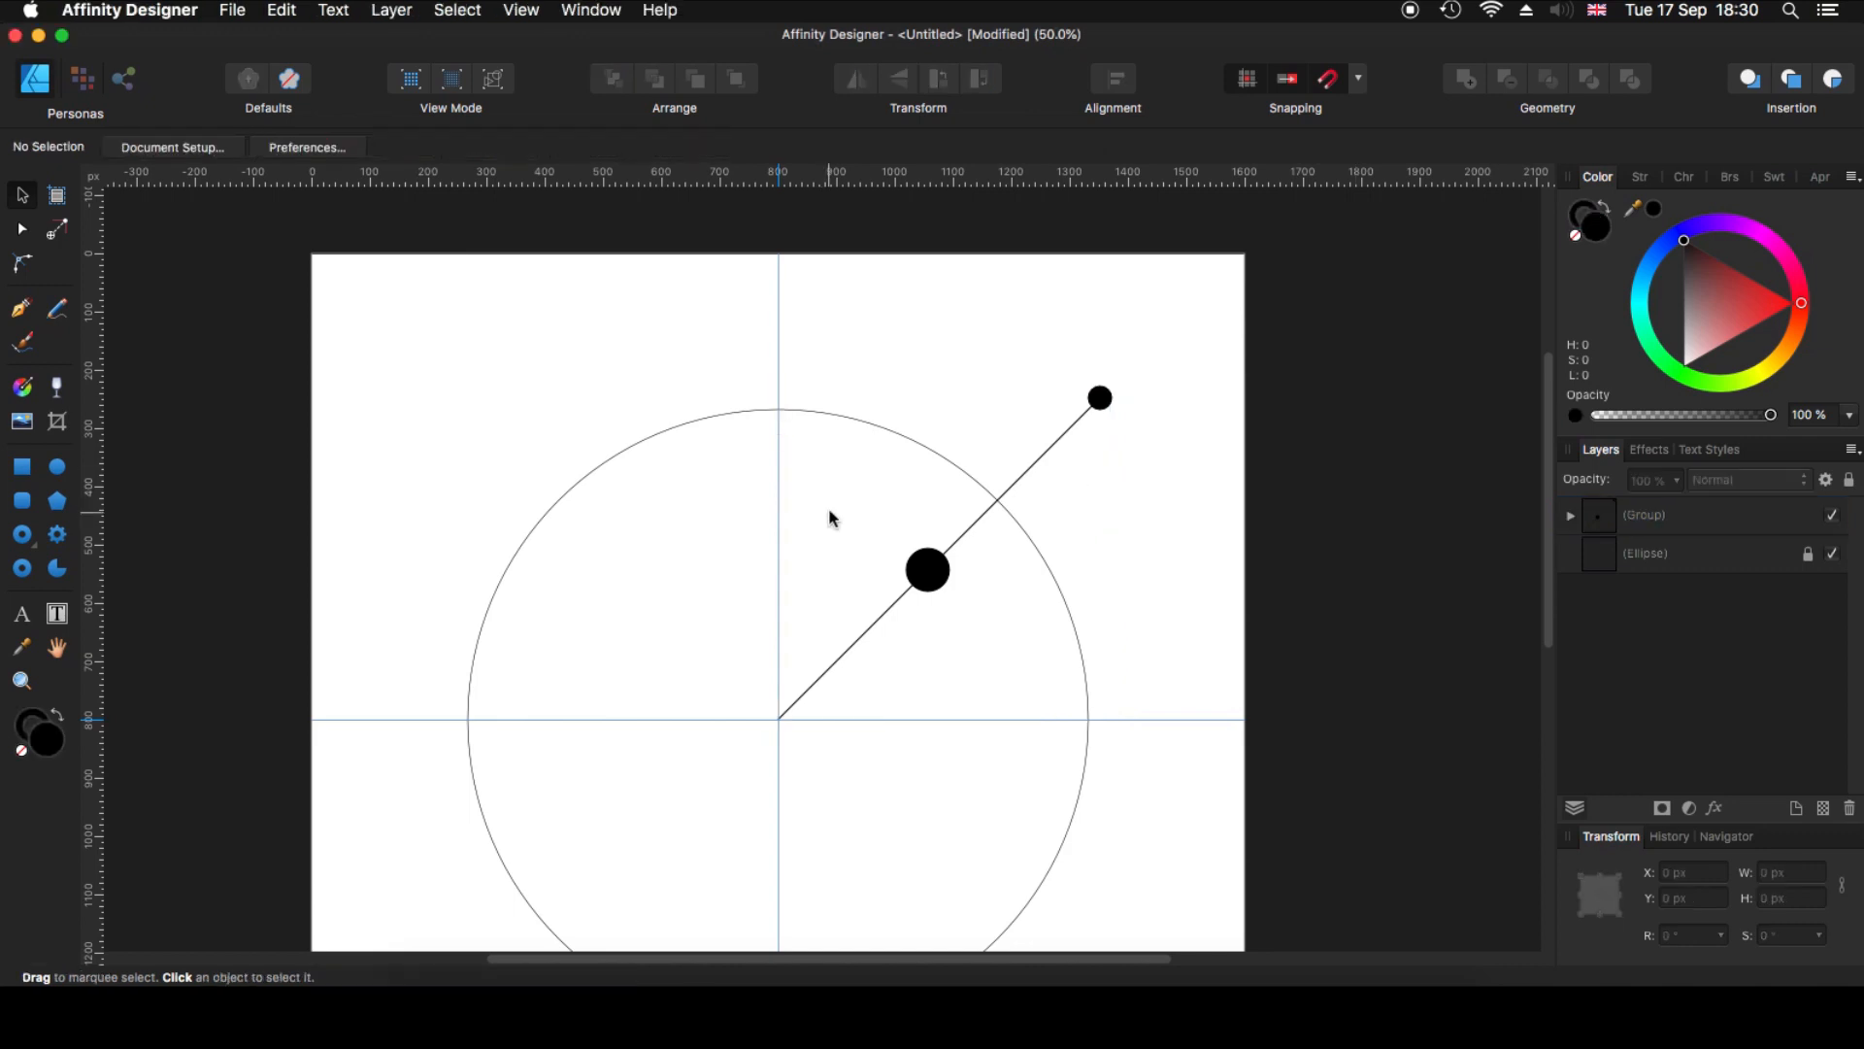
left_click(923, 562)
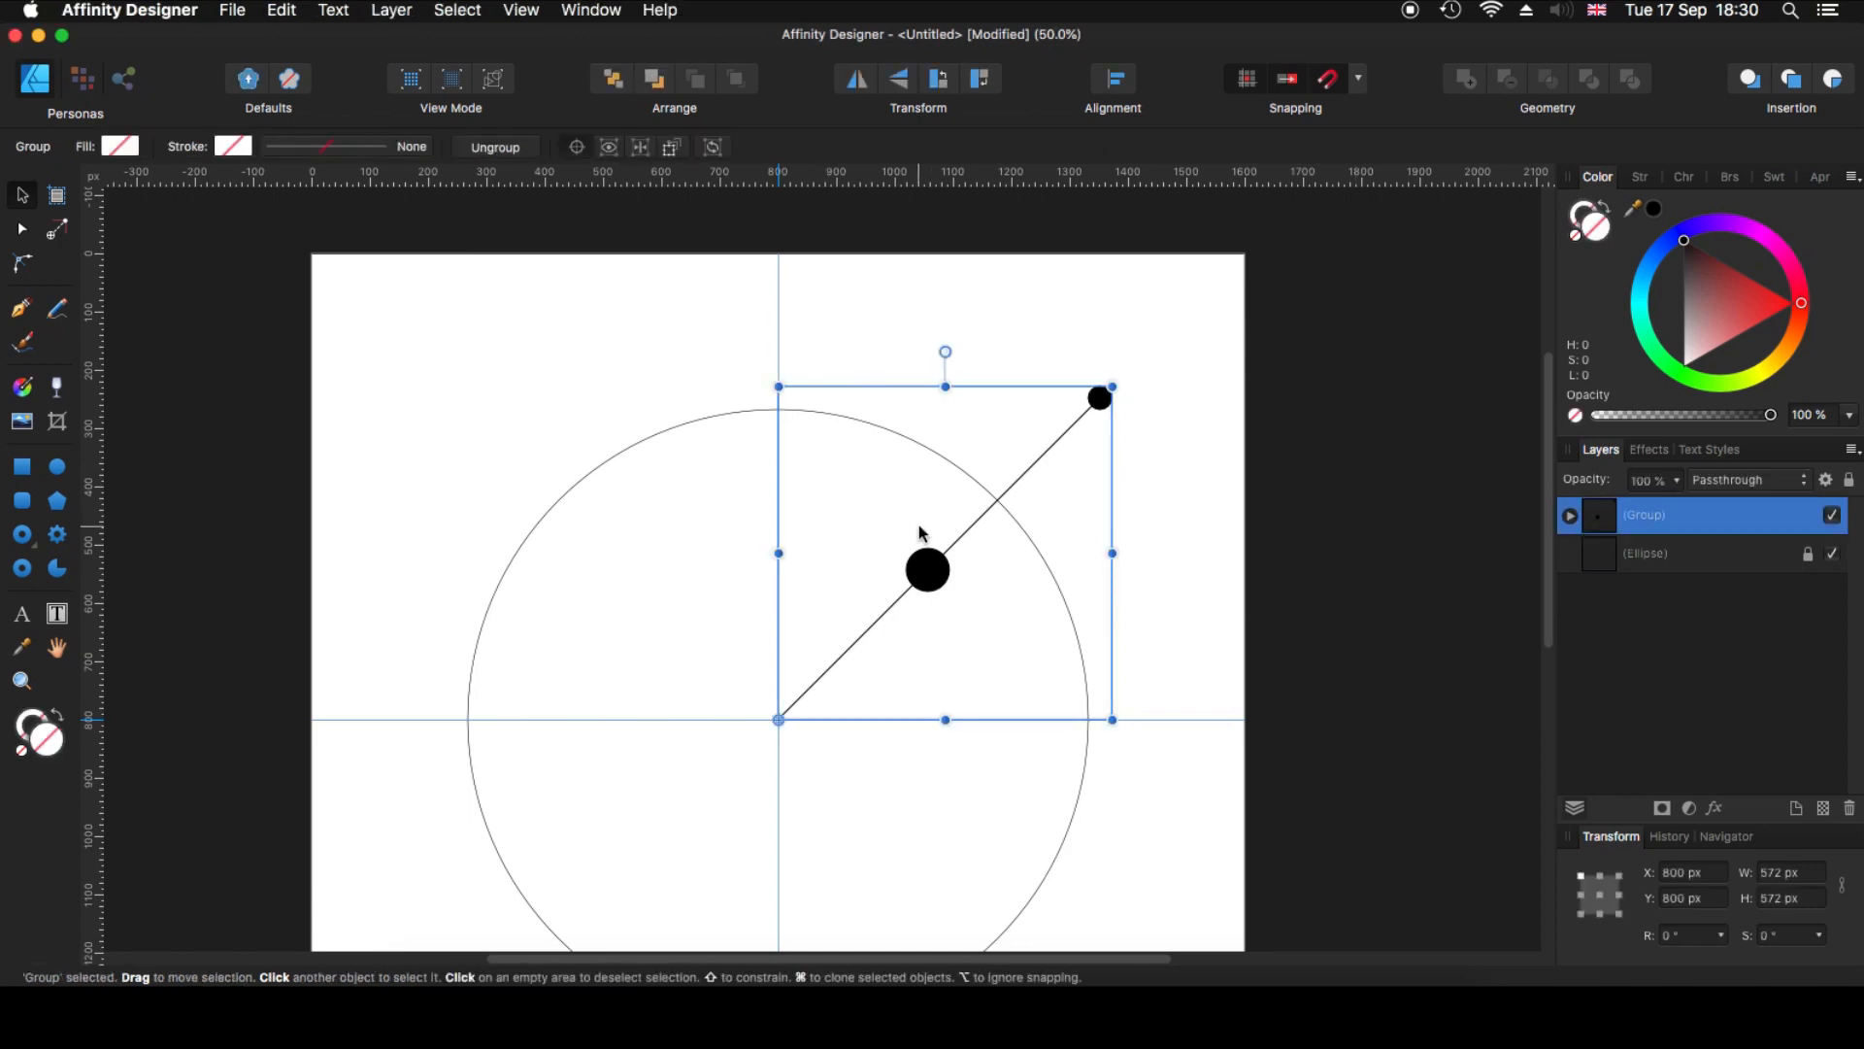
key("super+j")
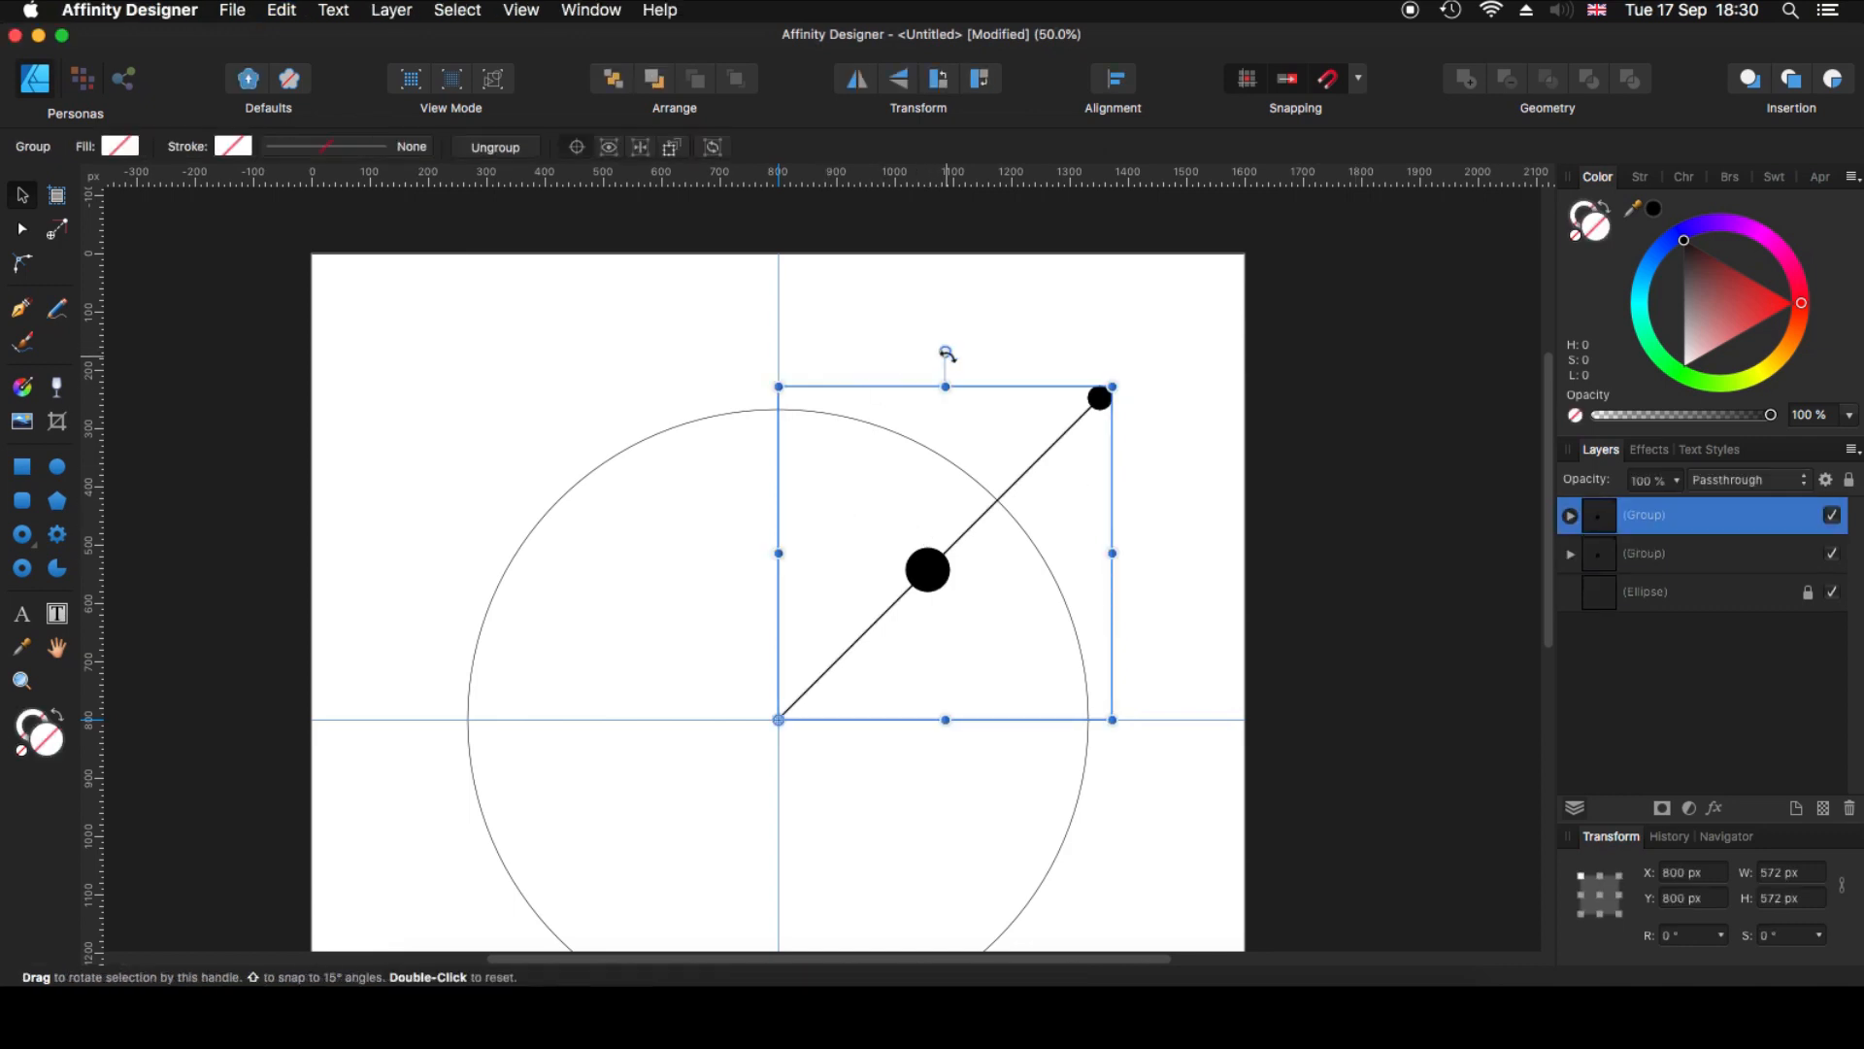
left_click_drag(948, 351, 504, 461)
- Duplicate the original line group again, rotate the copy to about -115.5° and scale it down proportionally to about 286 px
scroll(1094, 570, "down", 3)
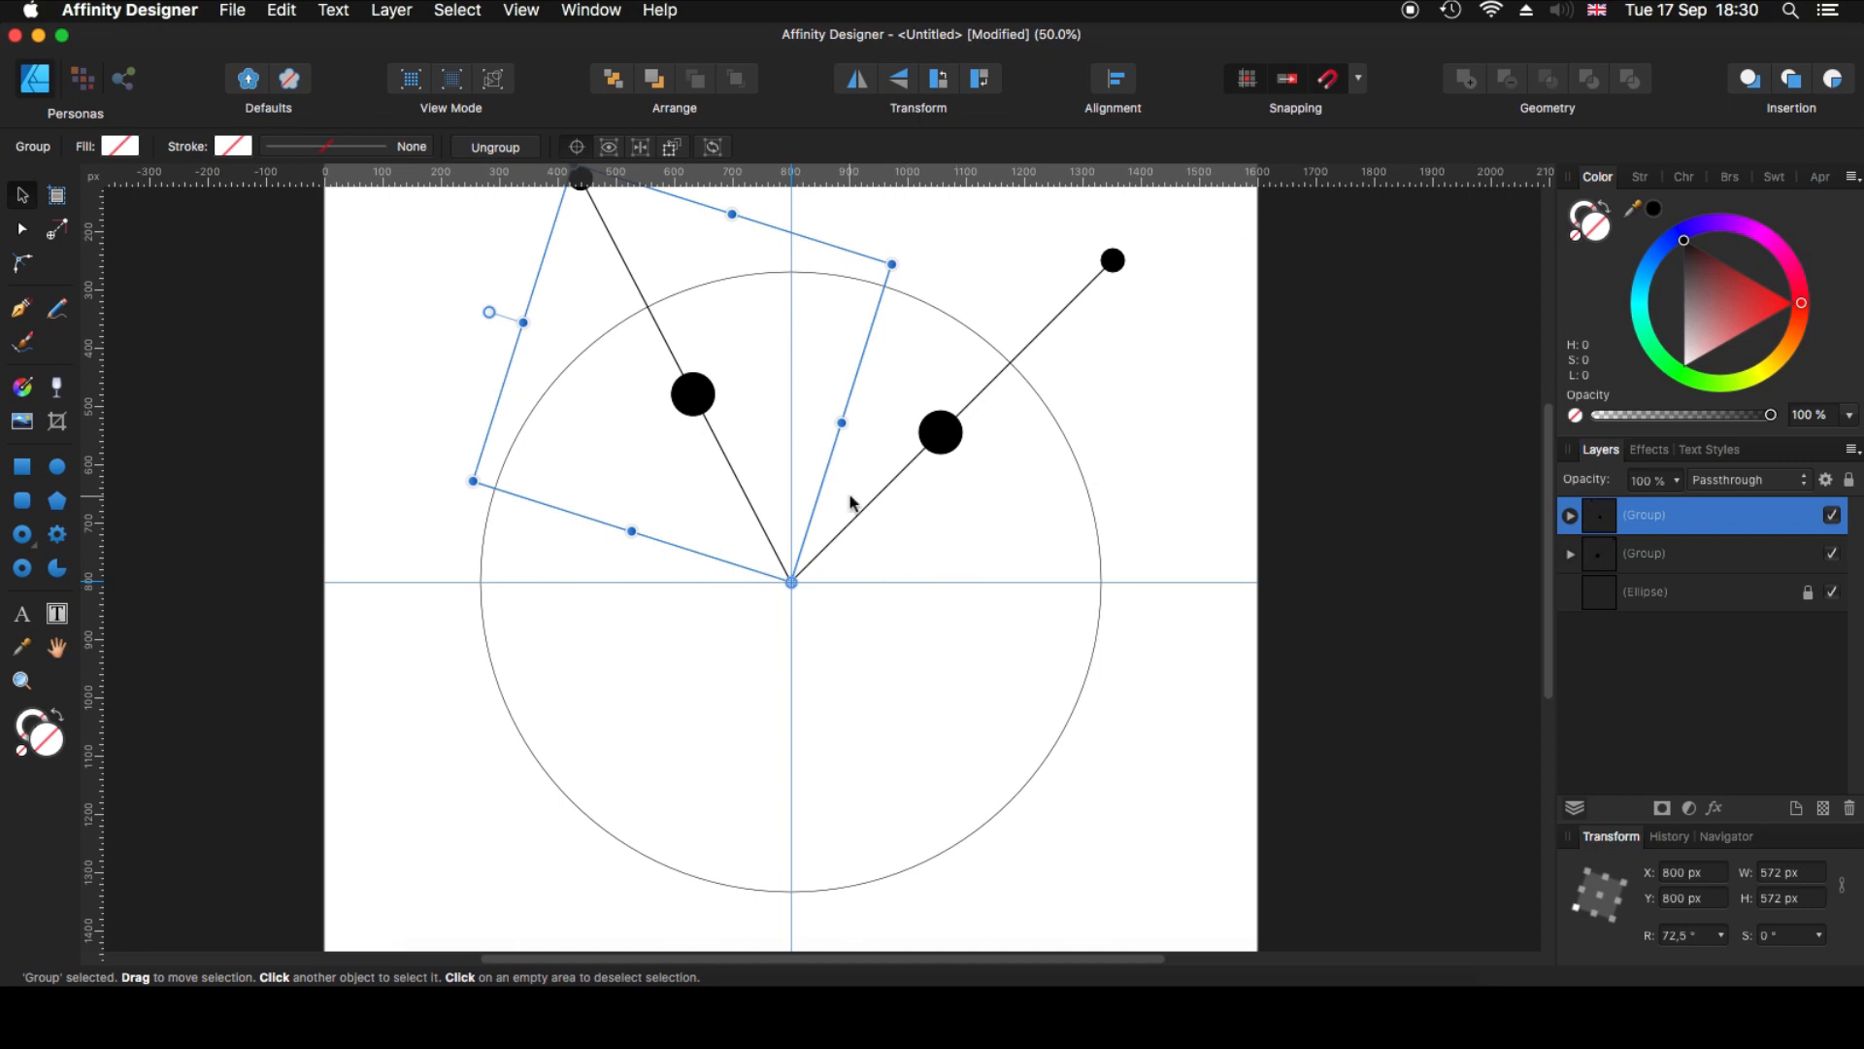
left_click(950, 457)
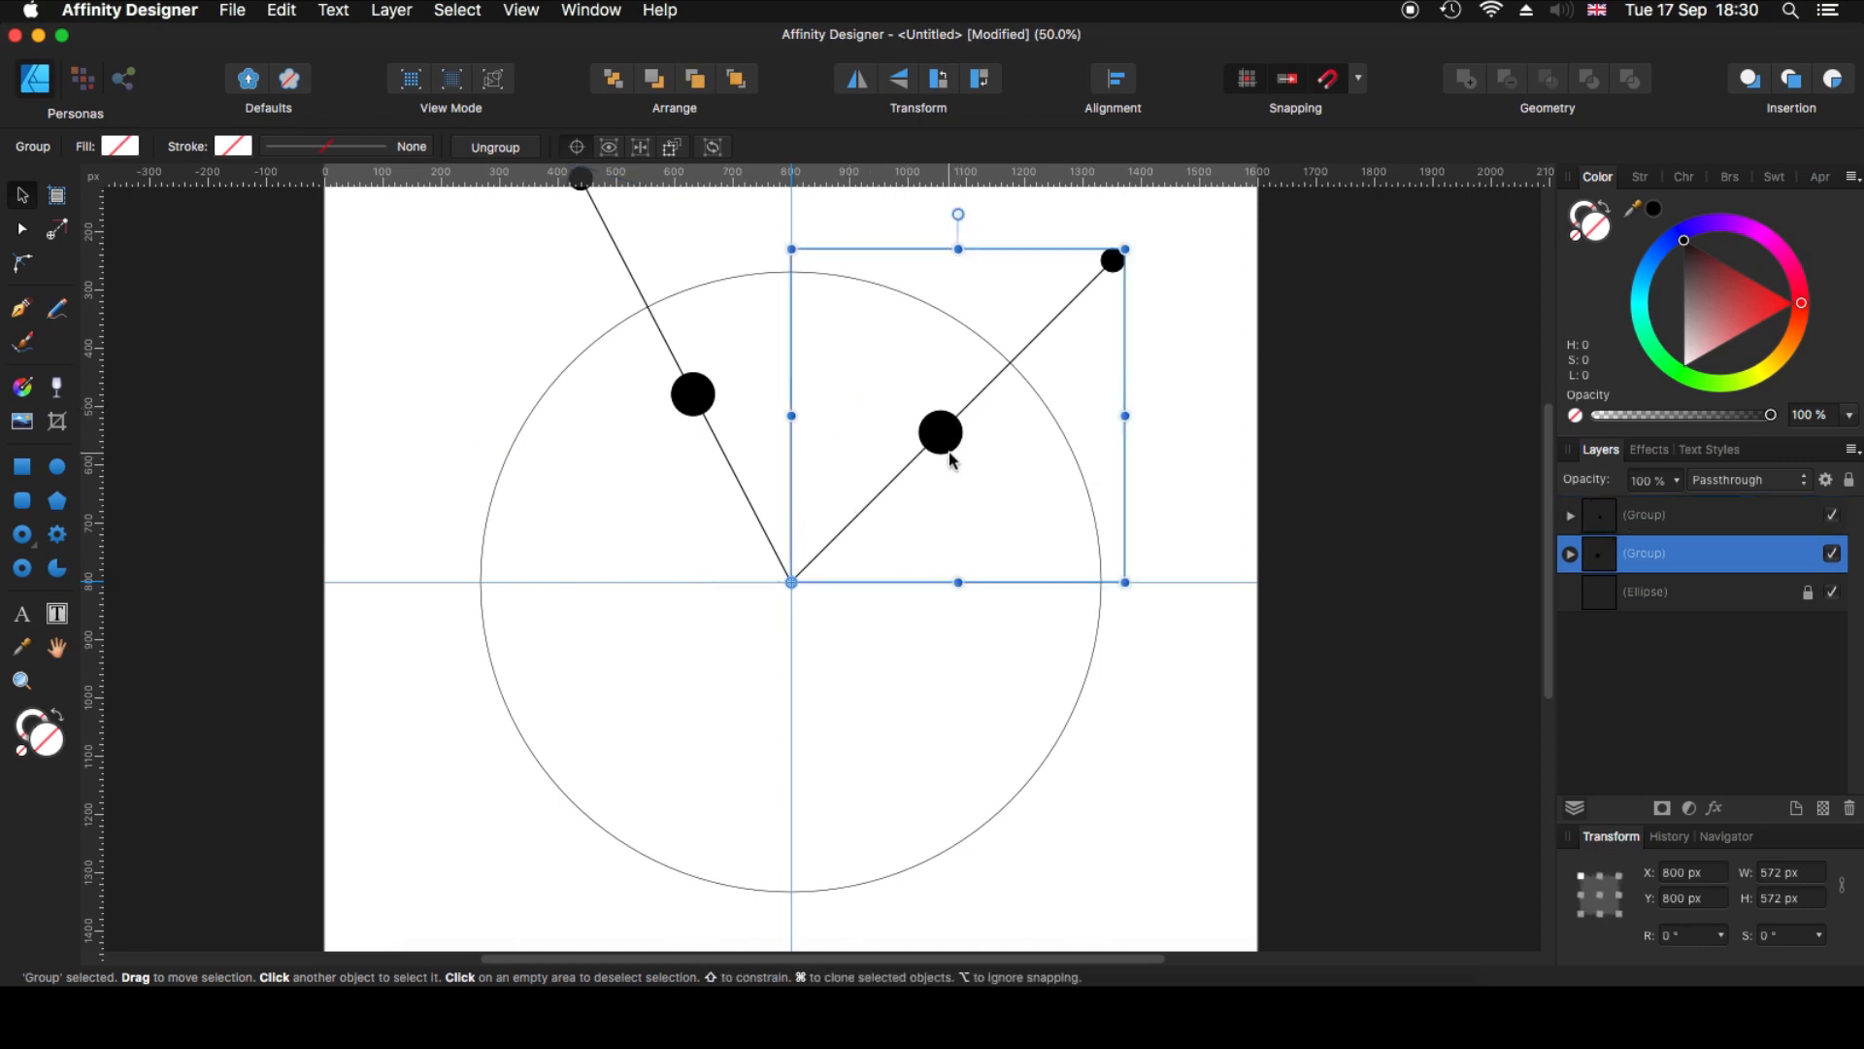
key("super+j")
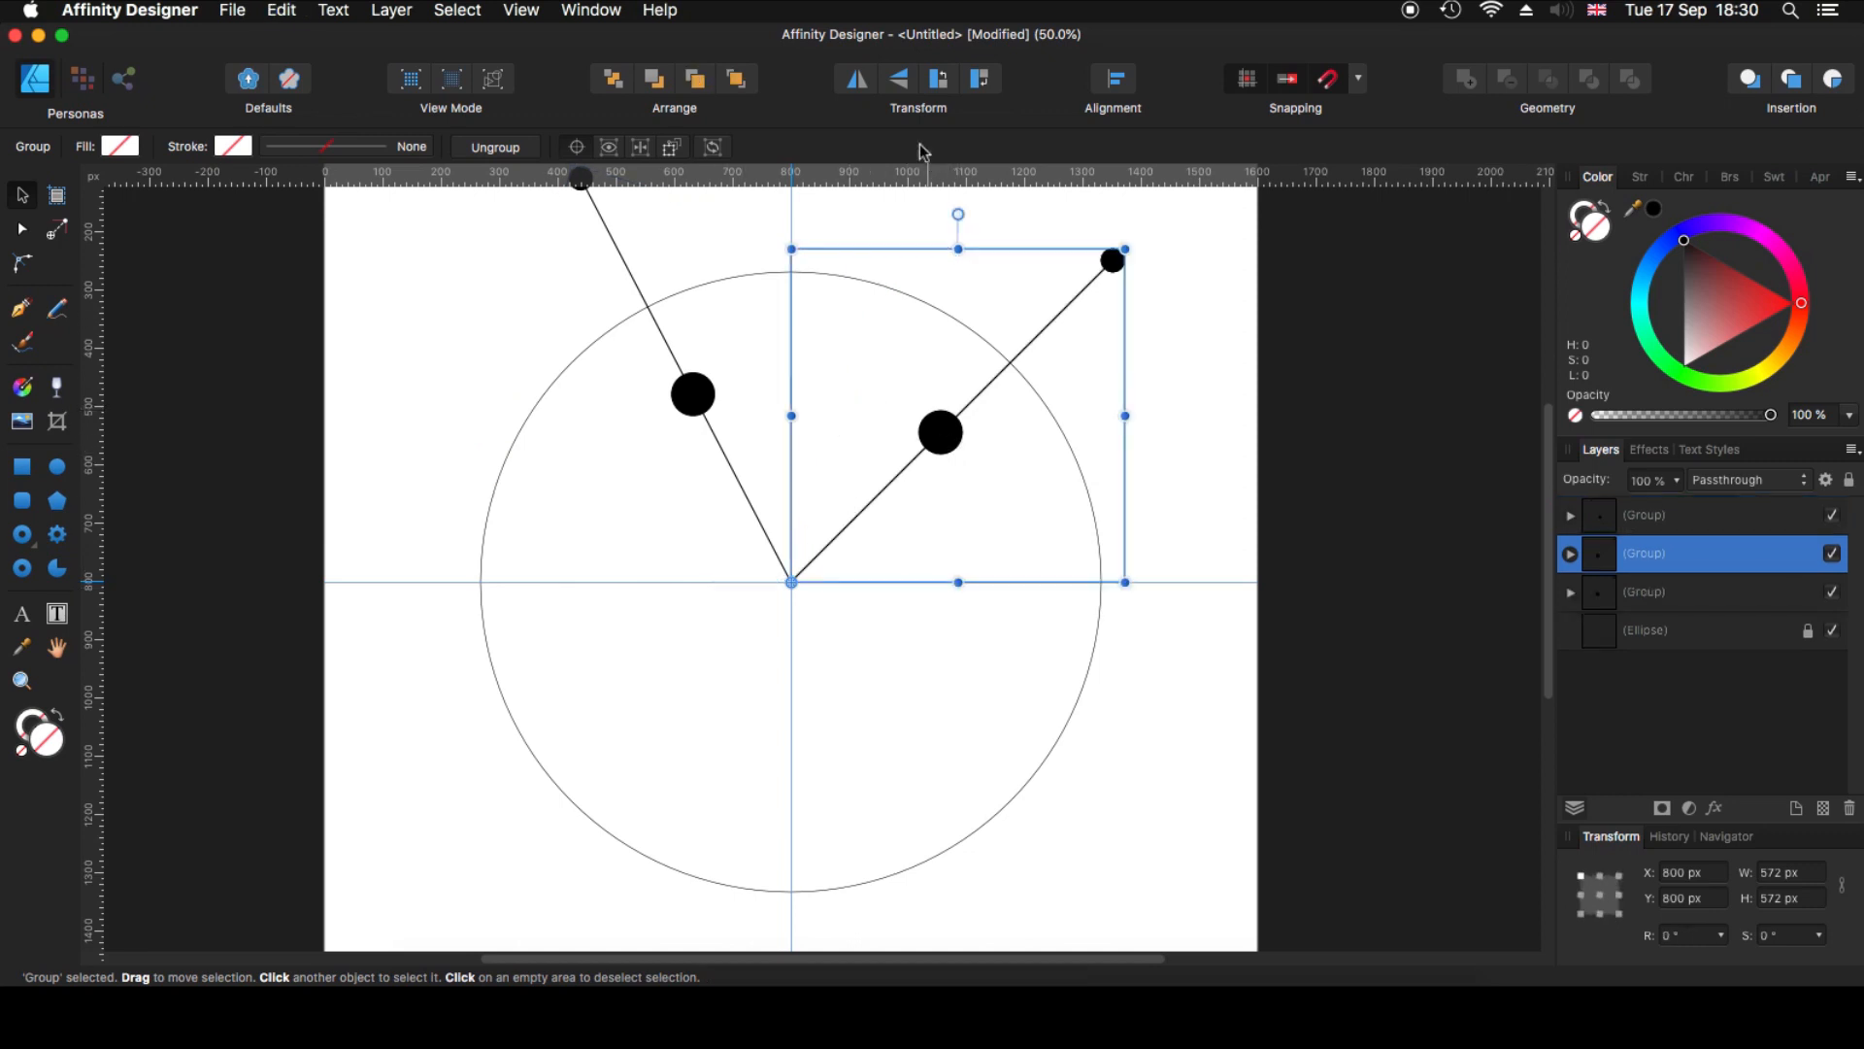
left_click_drag(958, 215, 986, 741)
scroll(1092, 638, "down", 5)
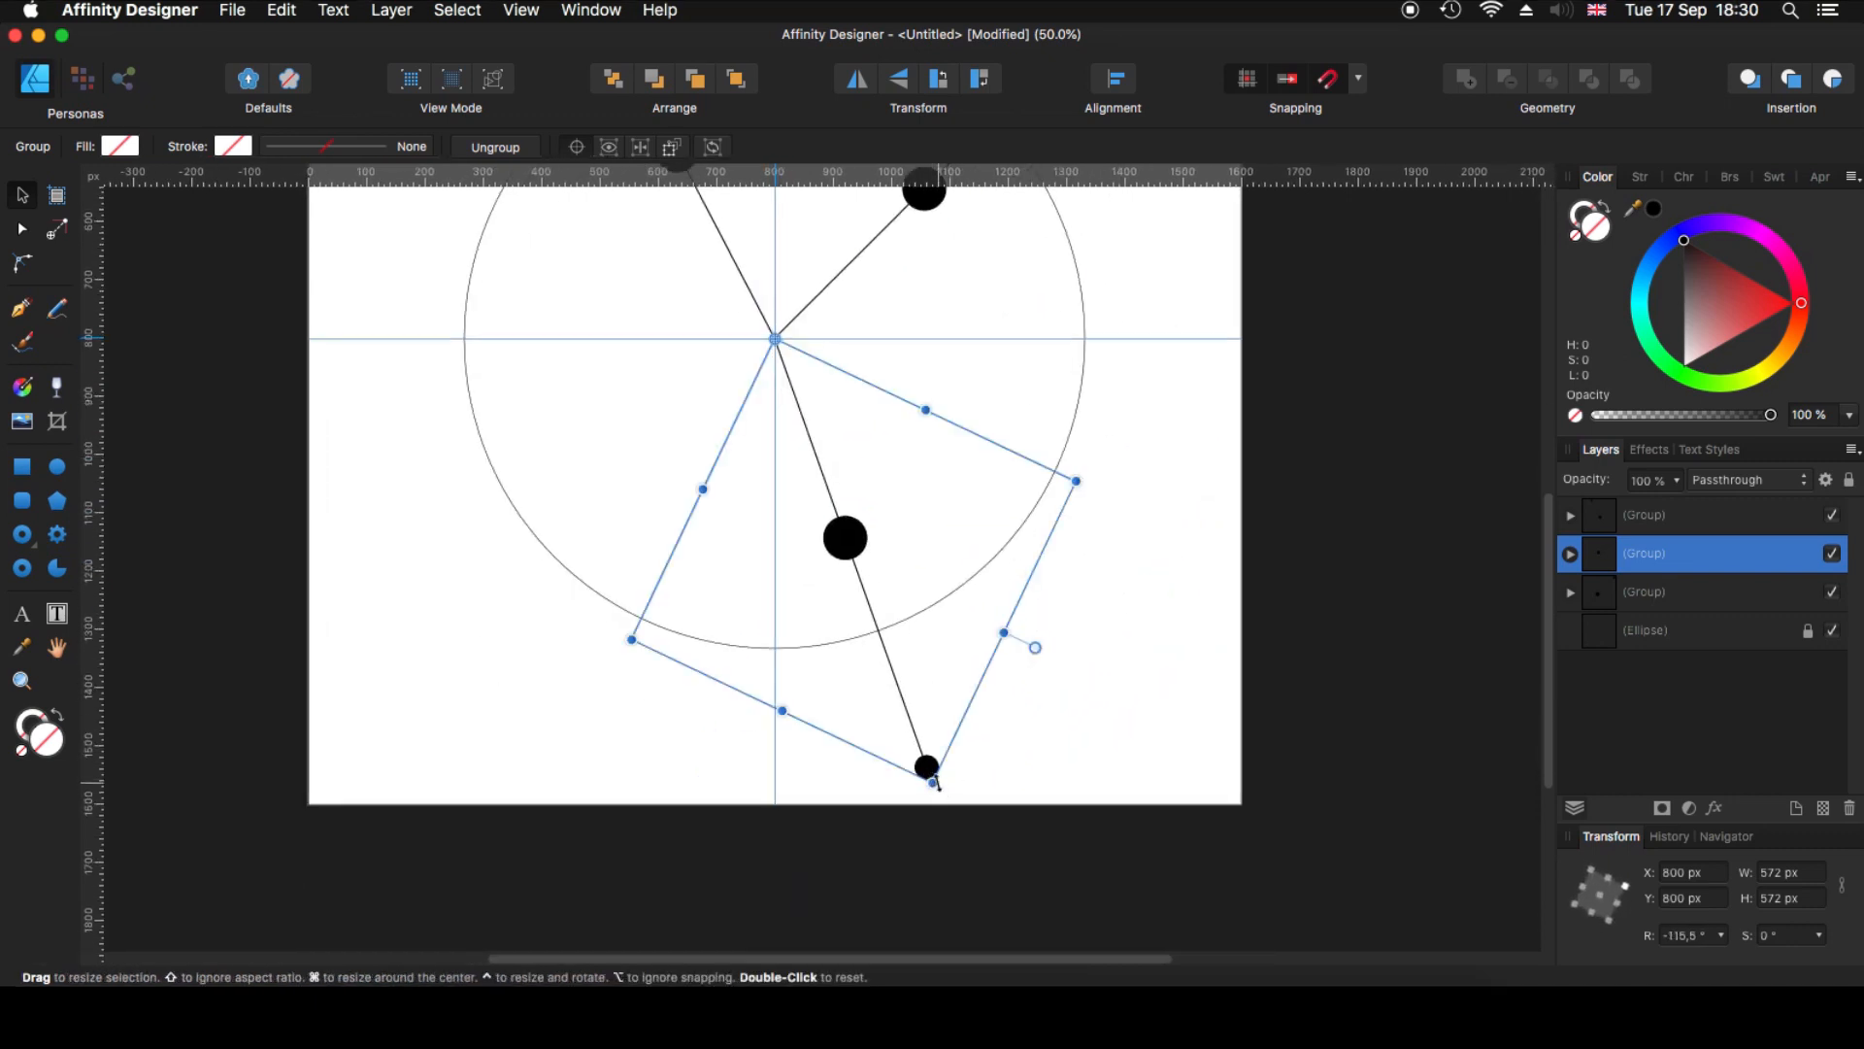
left_click_drag(934, 782, 854, 561)
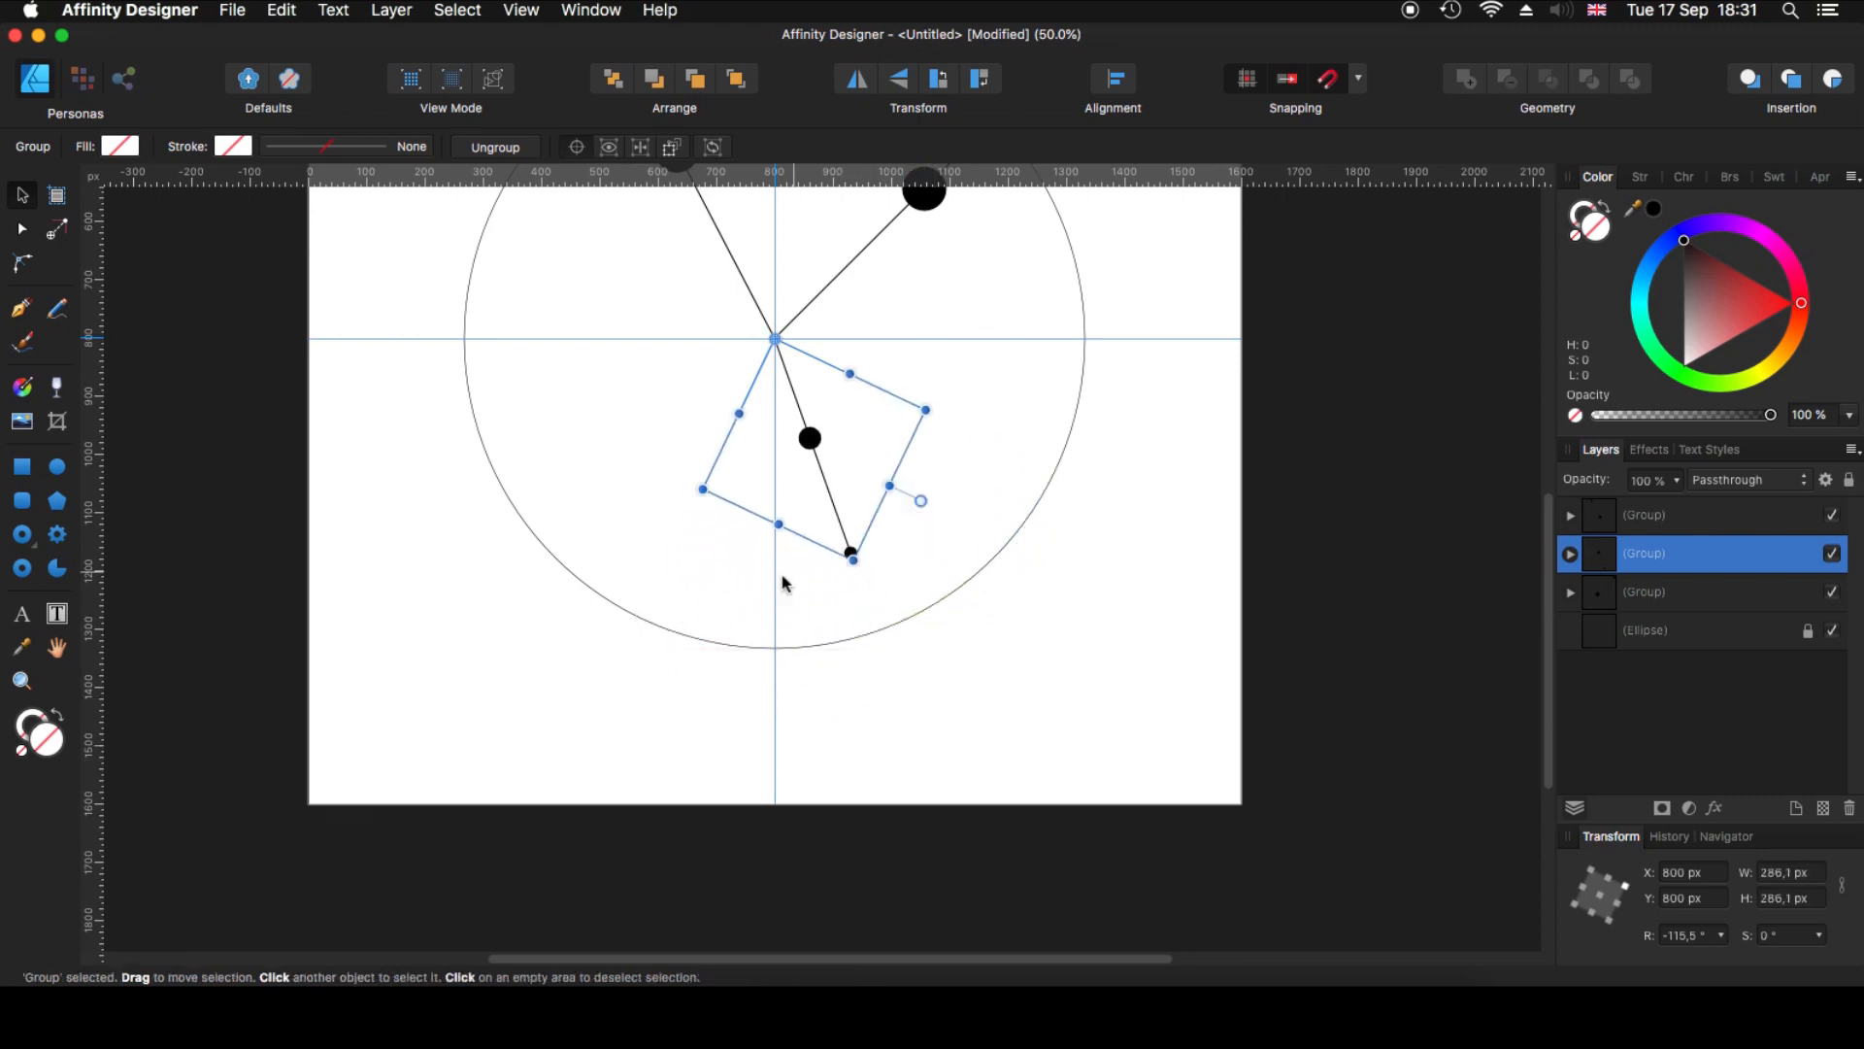
- Scale the upper-left line group down proportionally to about 456 px and rotate it to about 93.9°
scroll(786, 582, "up", 5)
scroll(787, 582, "left", 2)
scroll(757, 528, "up", 3)
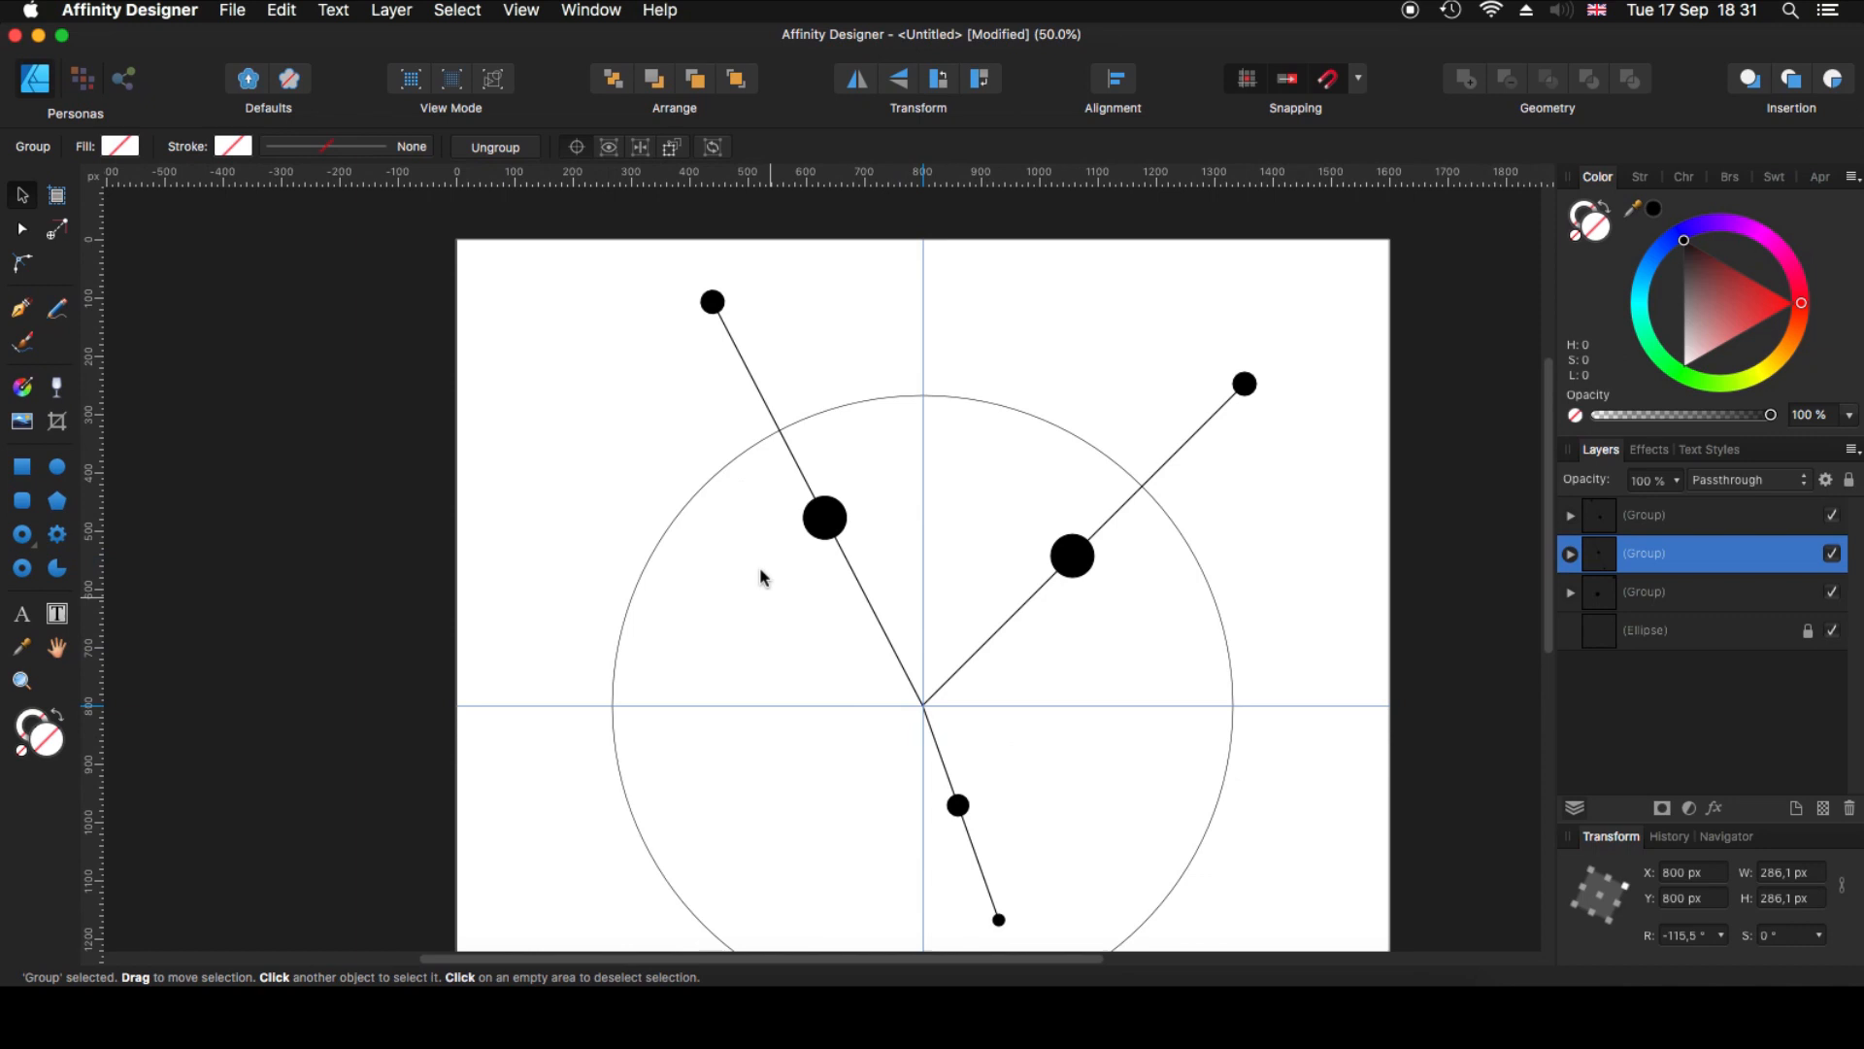
left_click(741, 376)
left_click_drag(710, 297, 738, 369)
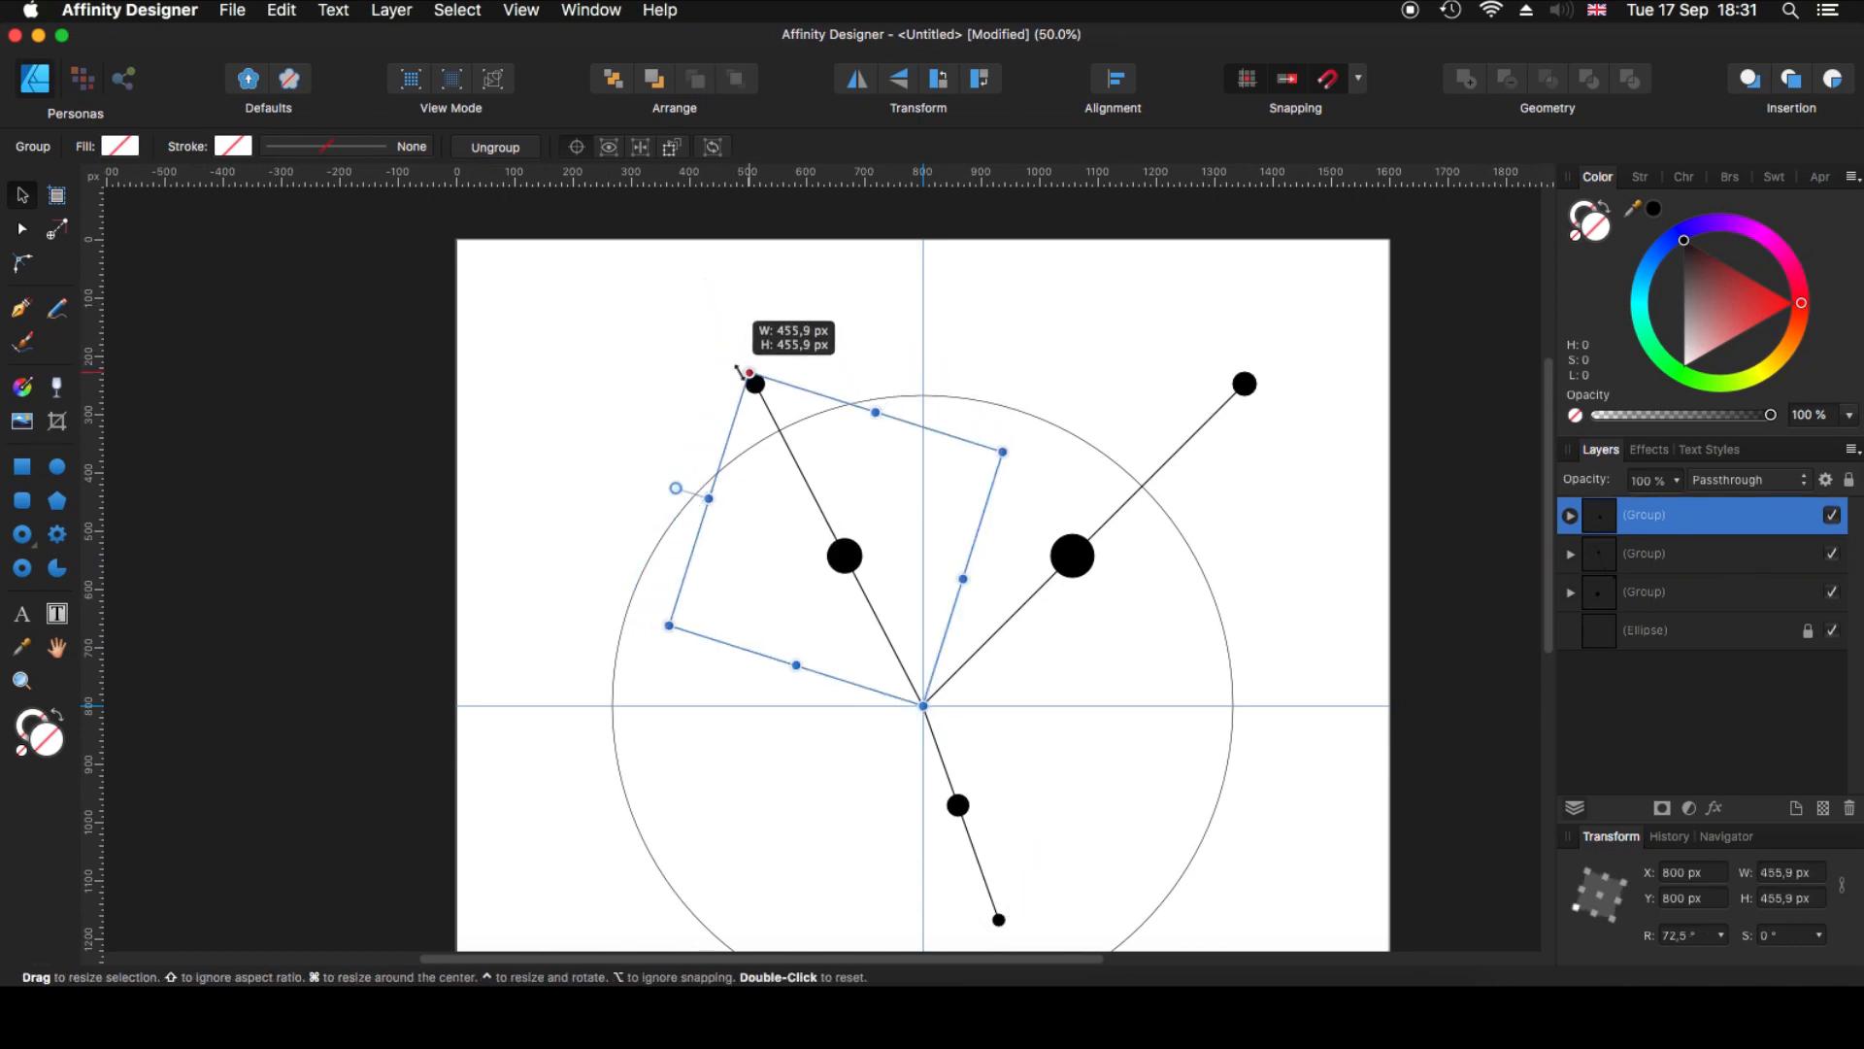
left_click_drag(676, 487, 612, 592)
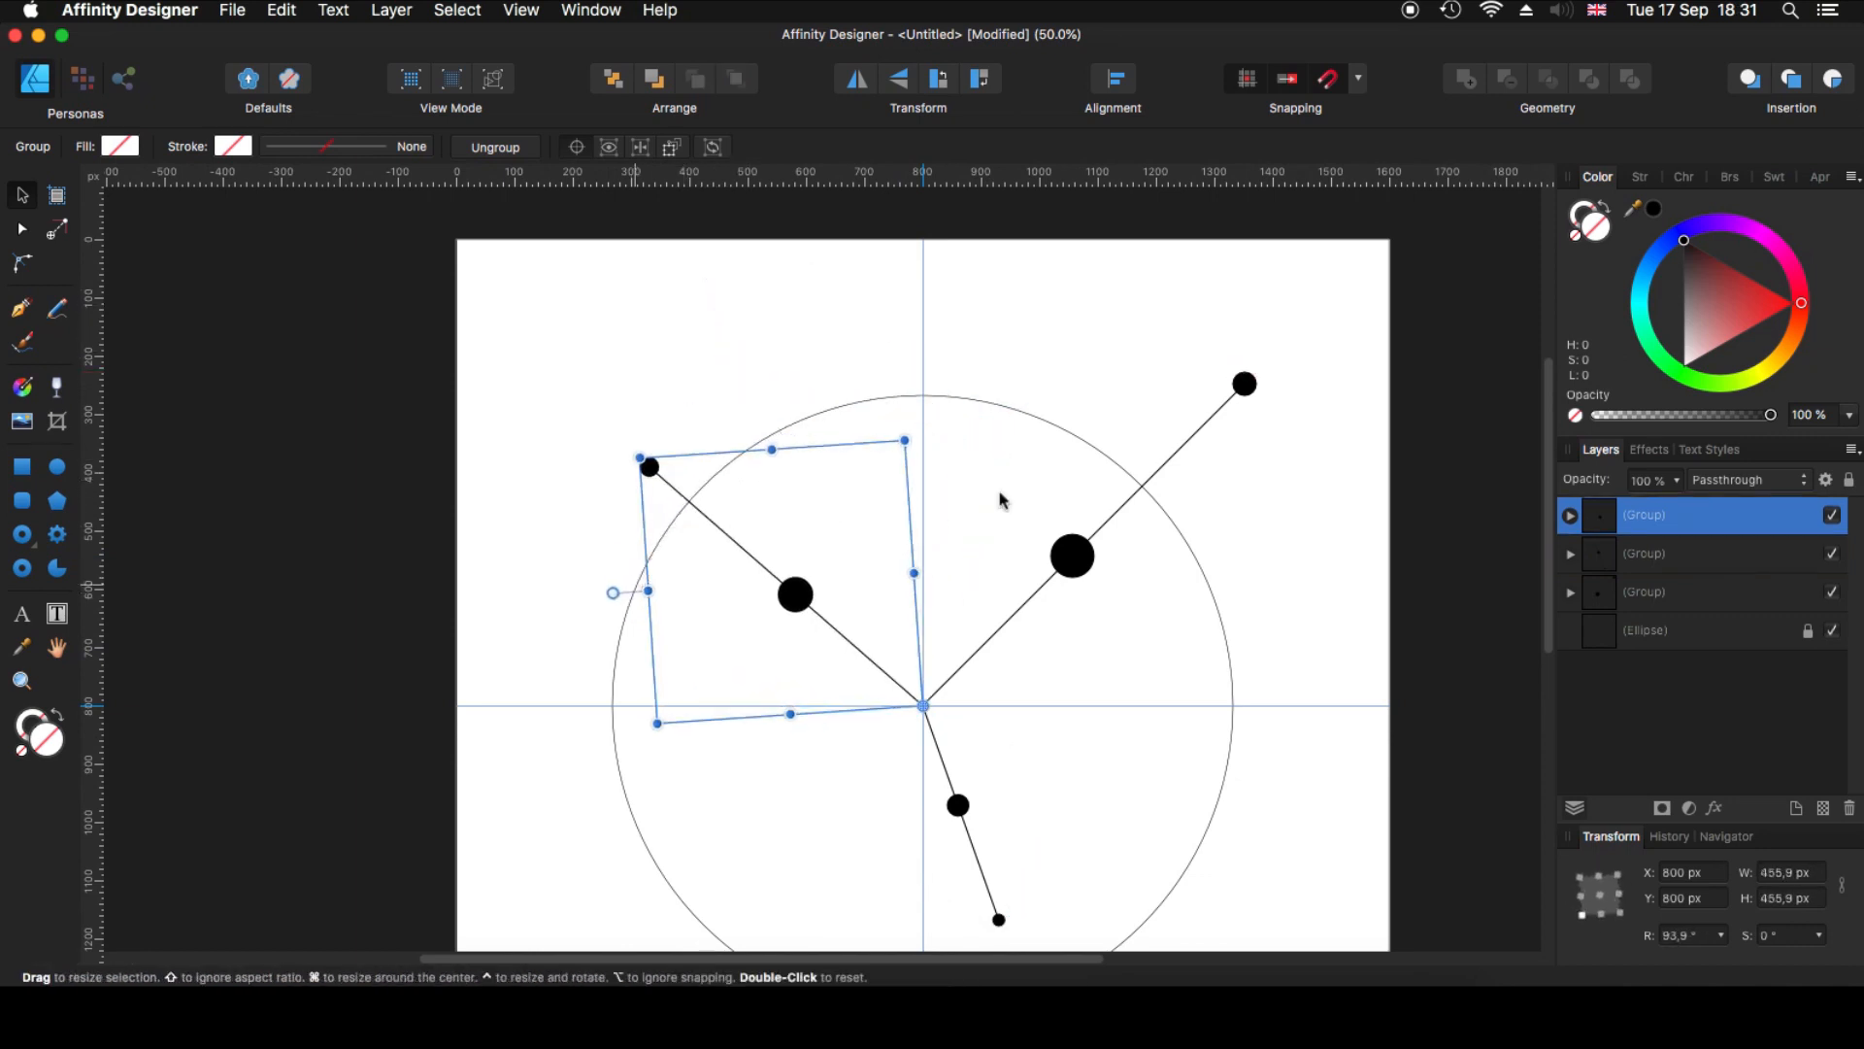
- Enlarge the upper-right line group proportionally to about 660 px from the circle's centre, and deselect it
left_click(1174, 461)
left_click_drag(1256, 375, 1311, 317)
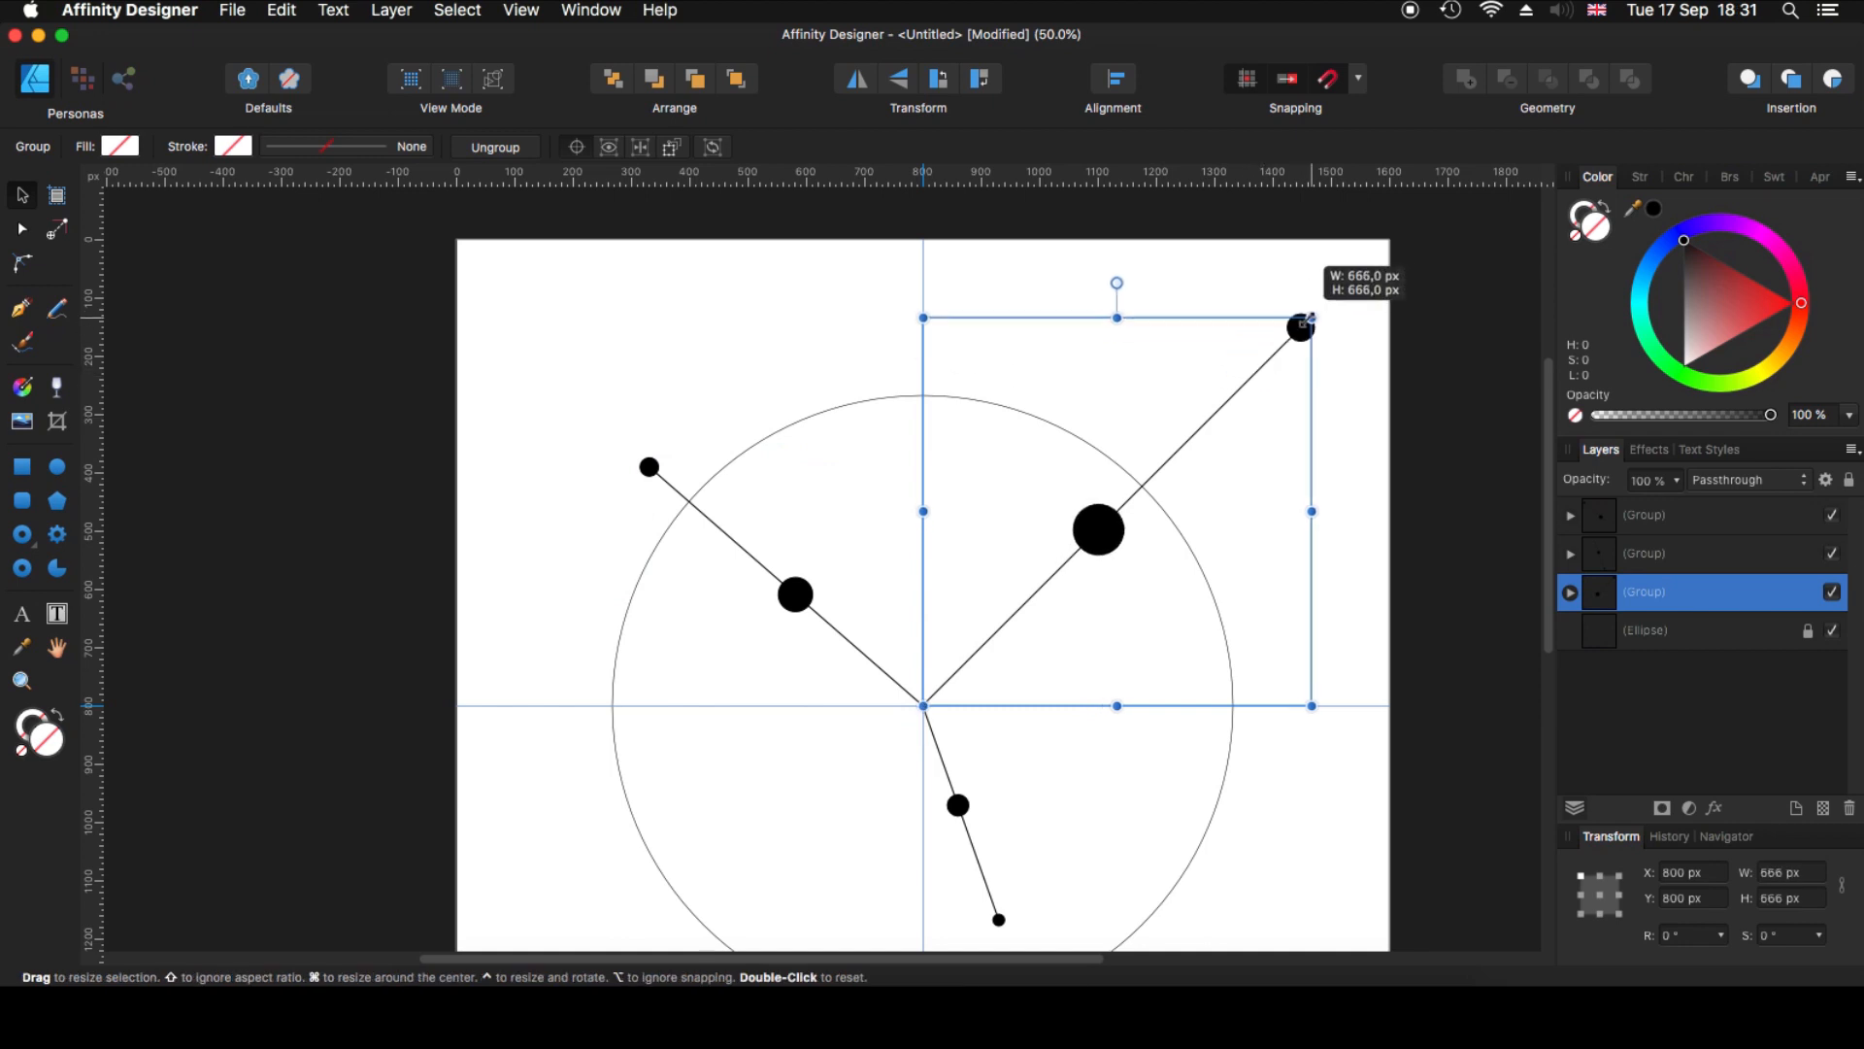
left_click(803, 354)
- Review the three radiating lines on the whole page and compare them with Circles#003.tiff in Preview
scroll(1010, 632, "left", 5)
scroll(1010, 632, "up", 3)
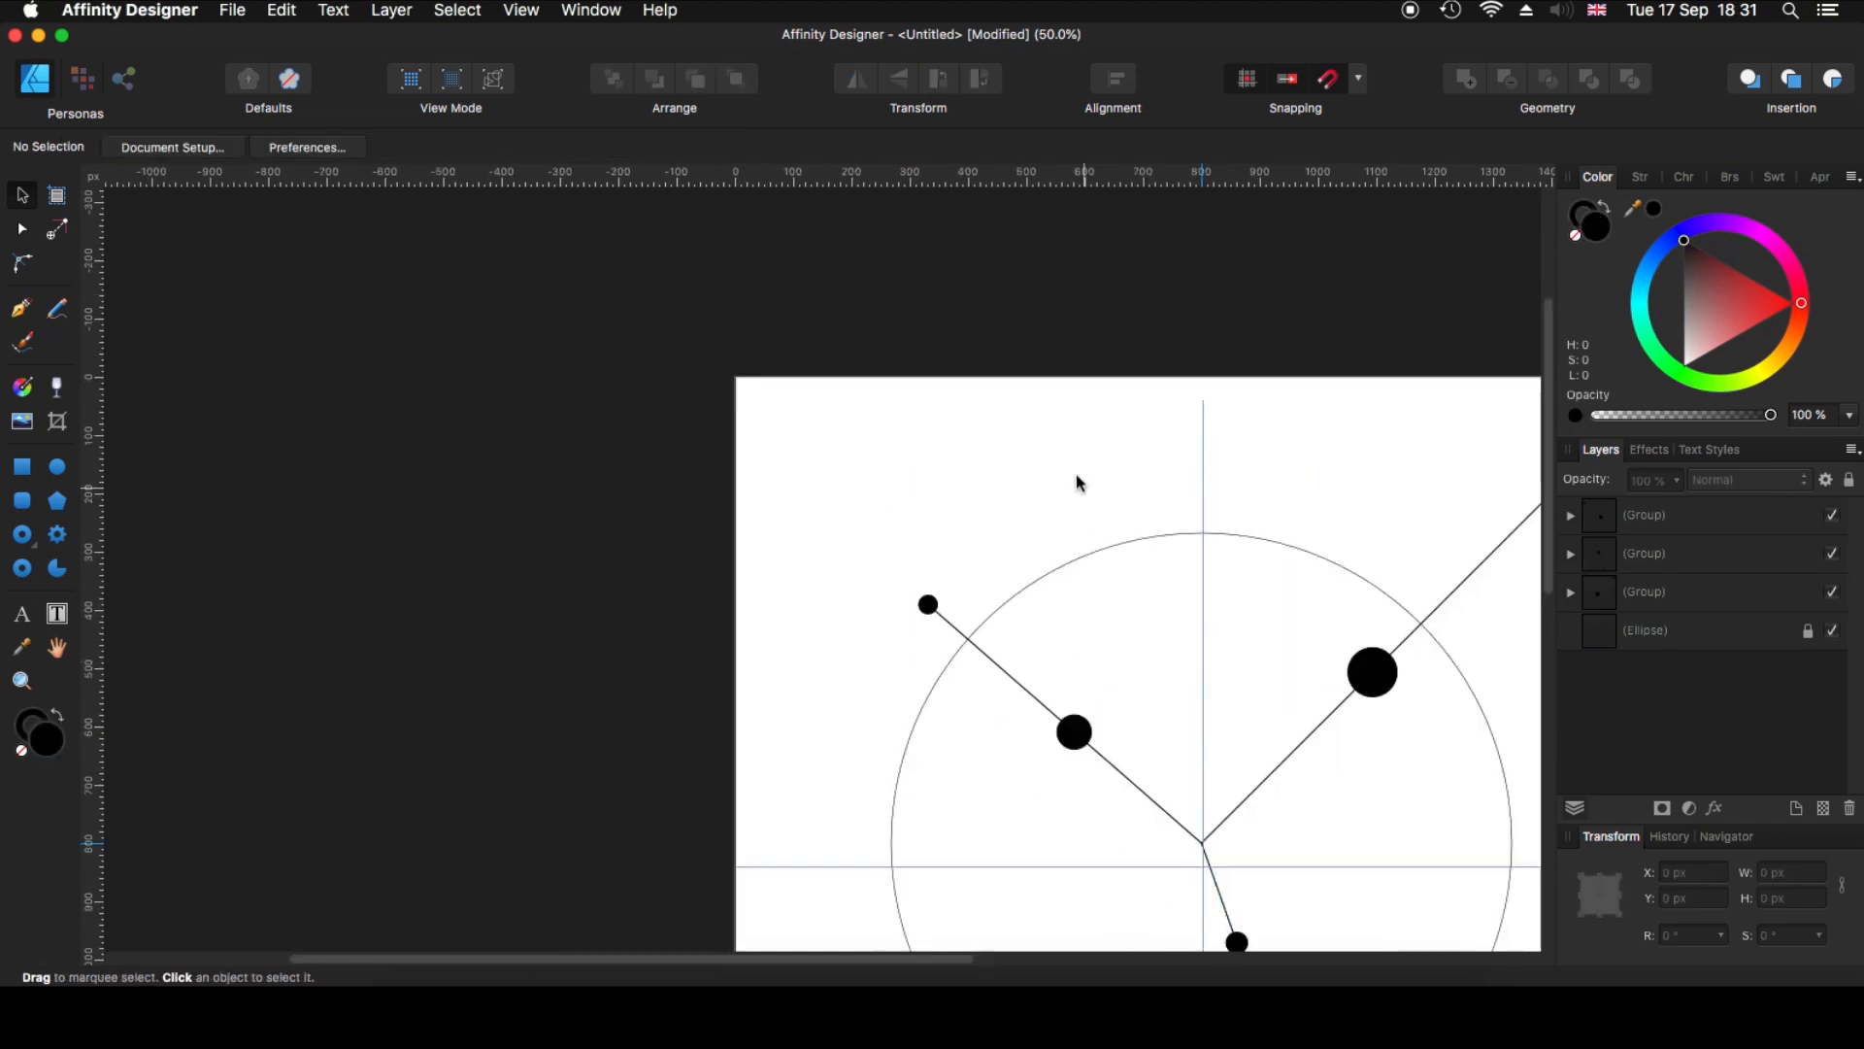
left_click_drag(1079, 482, 683, 311)
scroll(684, 310, "down", 3)
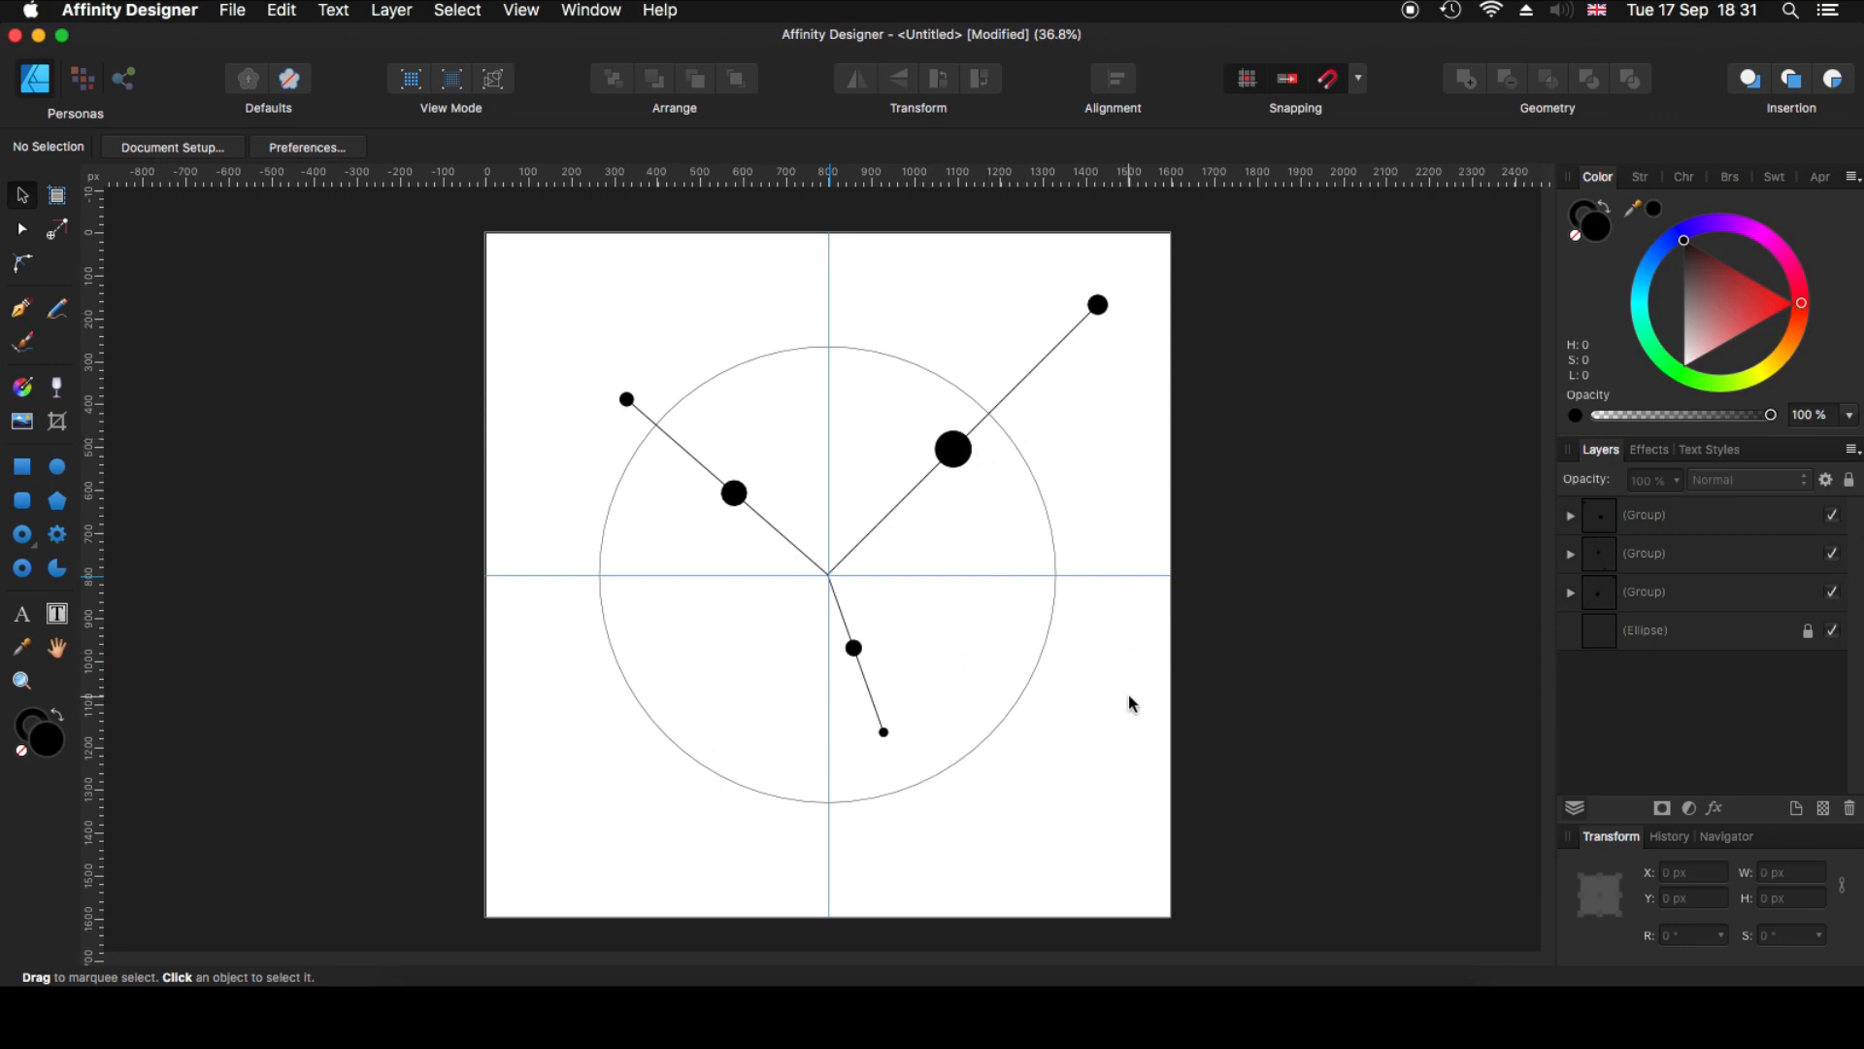
left_click(1398, 975)
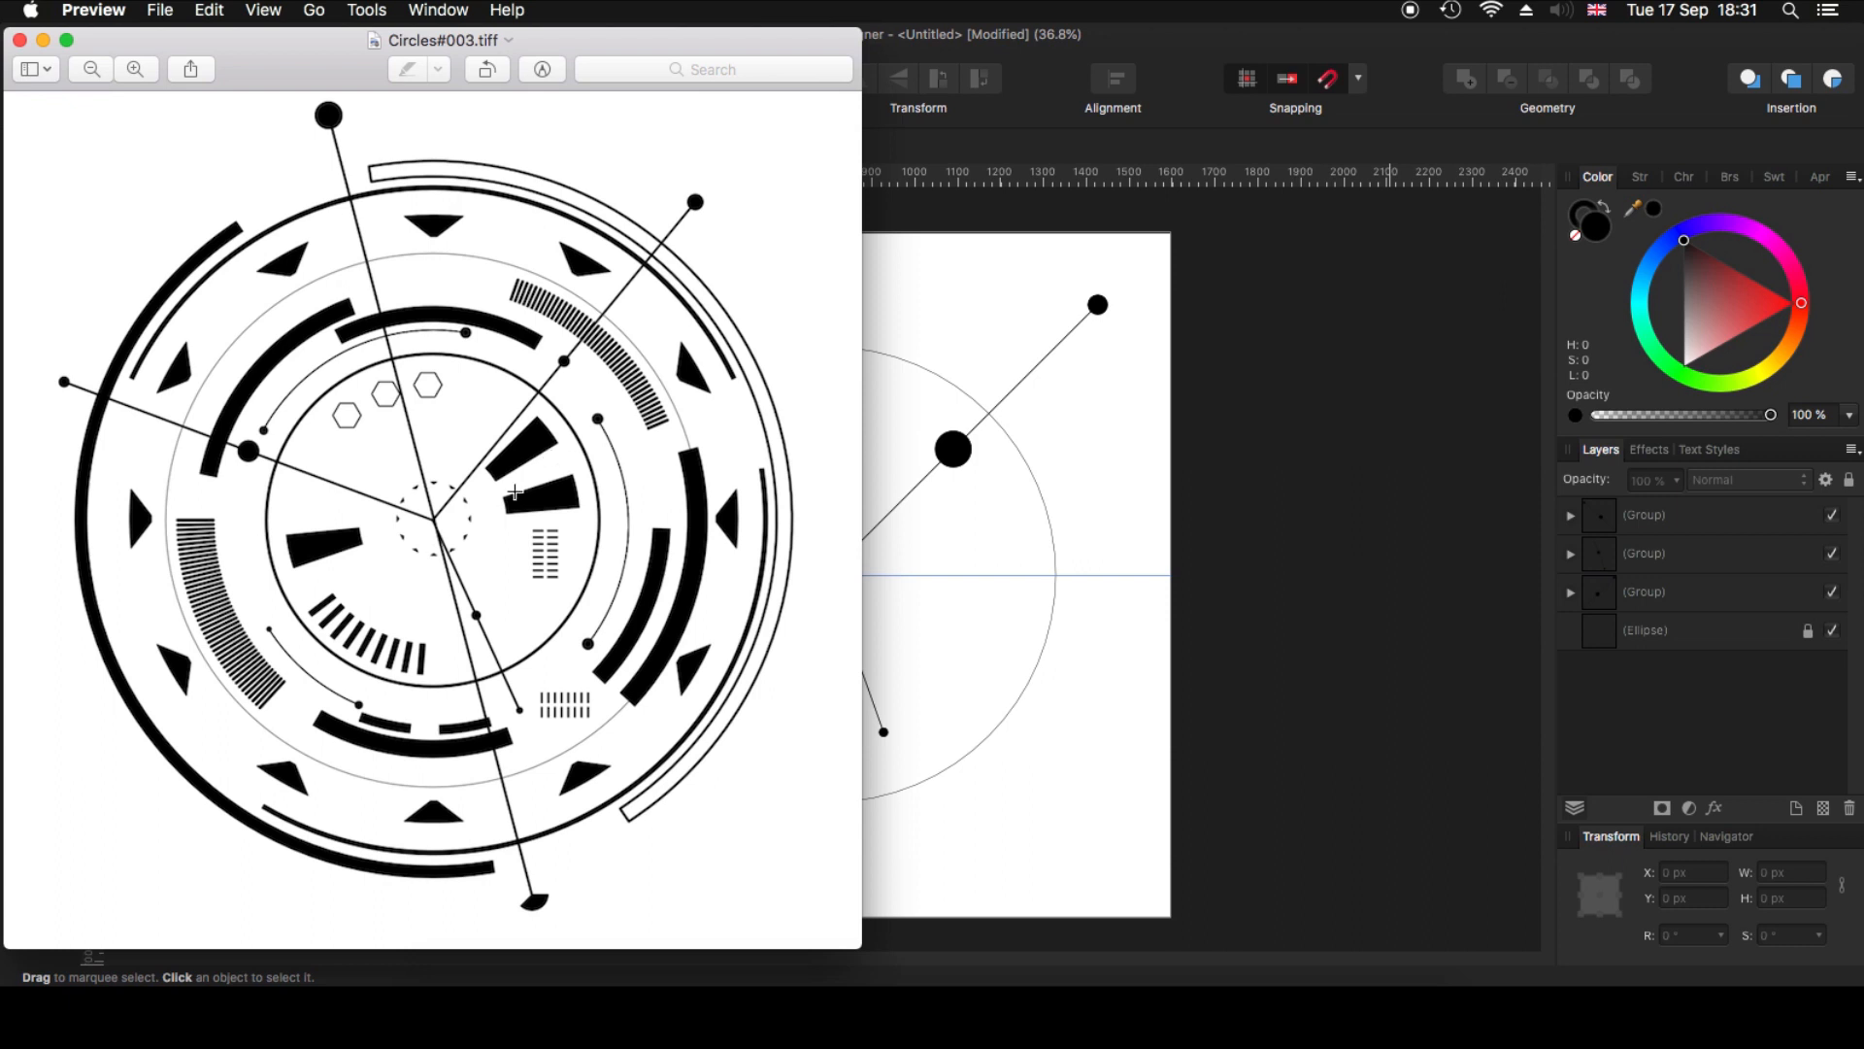
key("super+w")
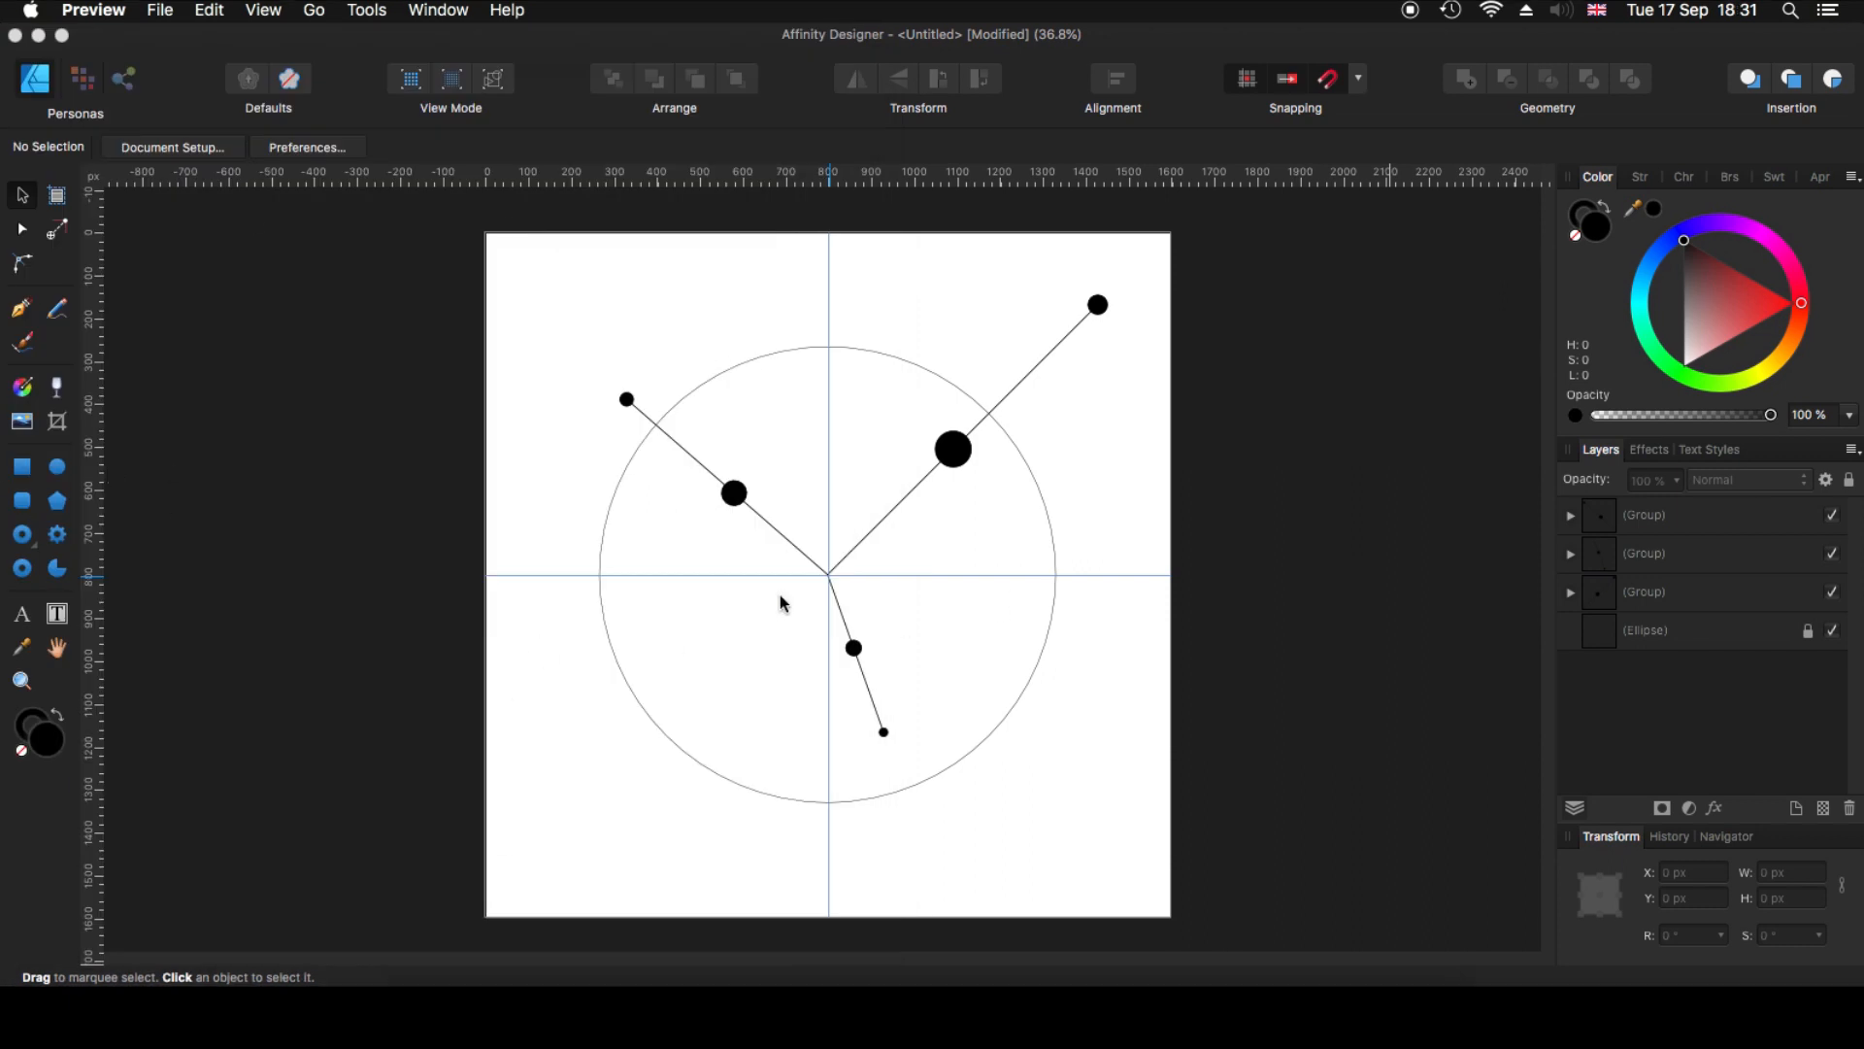
- Draw a black donut about 550 px wide with a 50% hole radius, centred on the guides' intersection
left_click(24, 575)
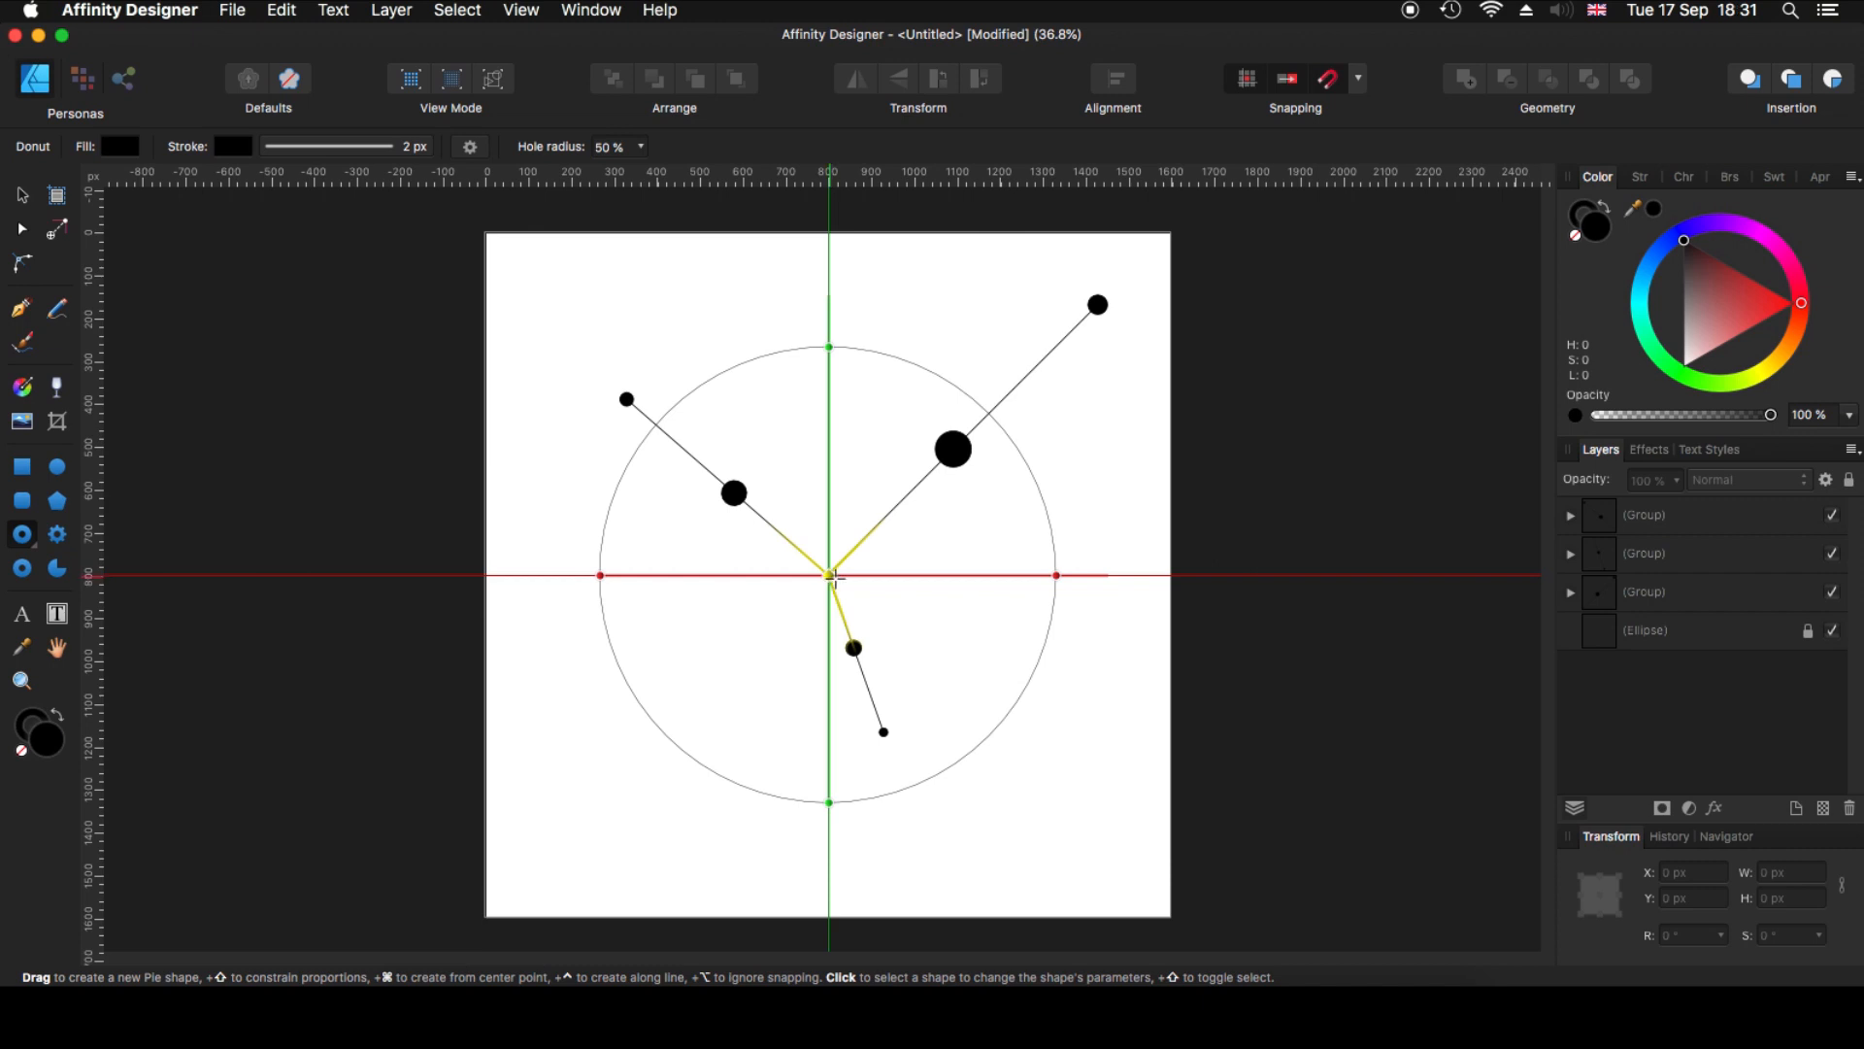
left_click_drag(833, 576, 973, 685)
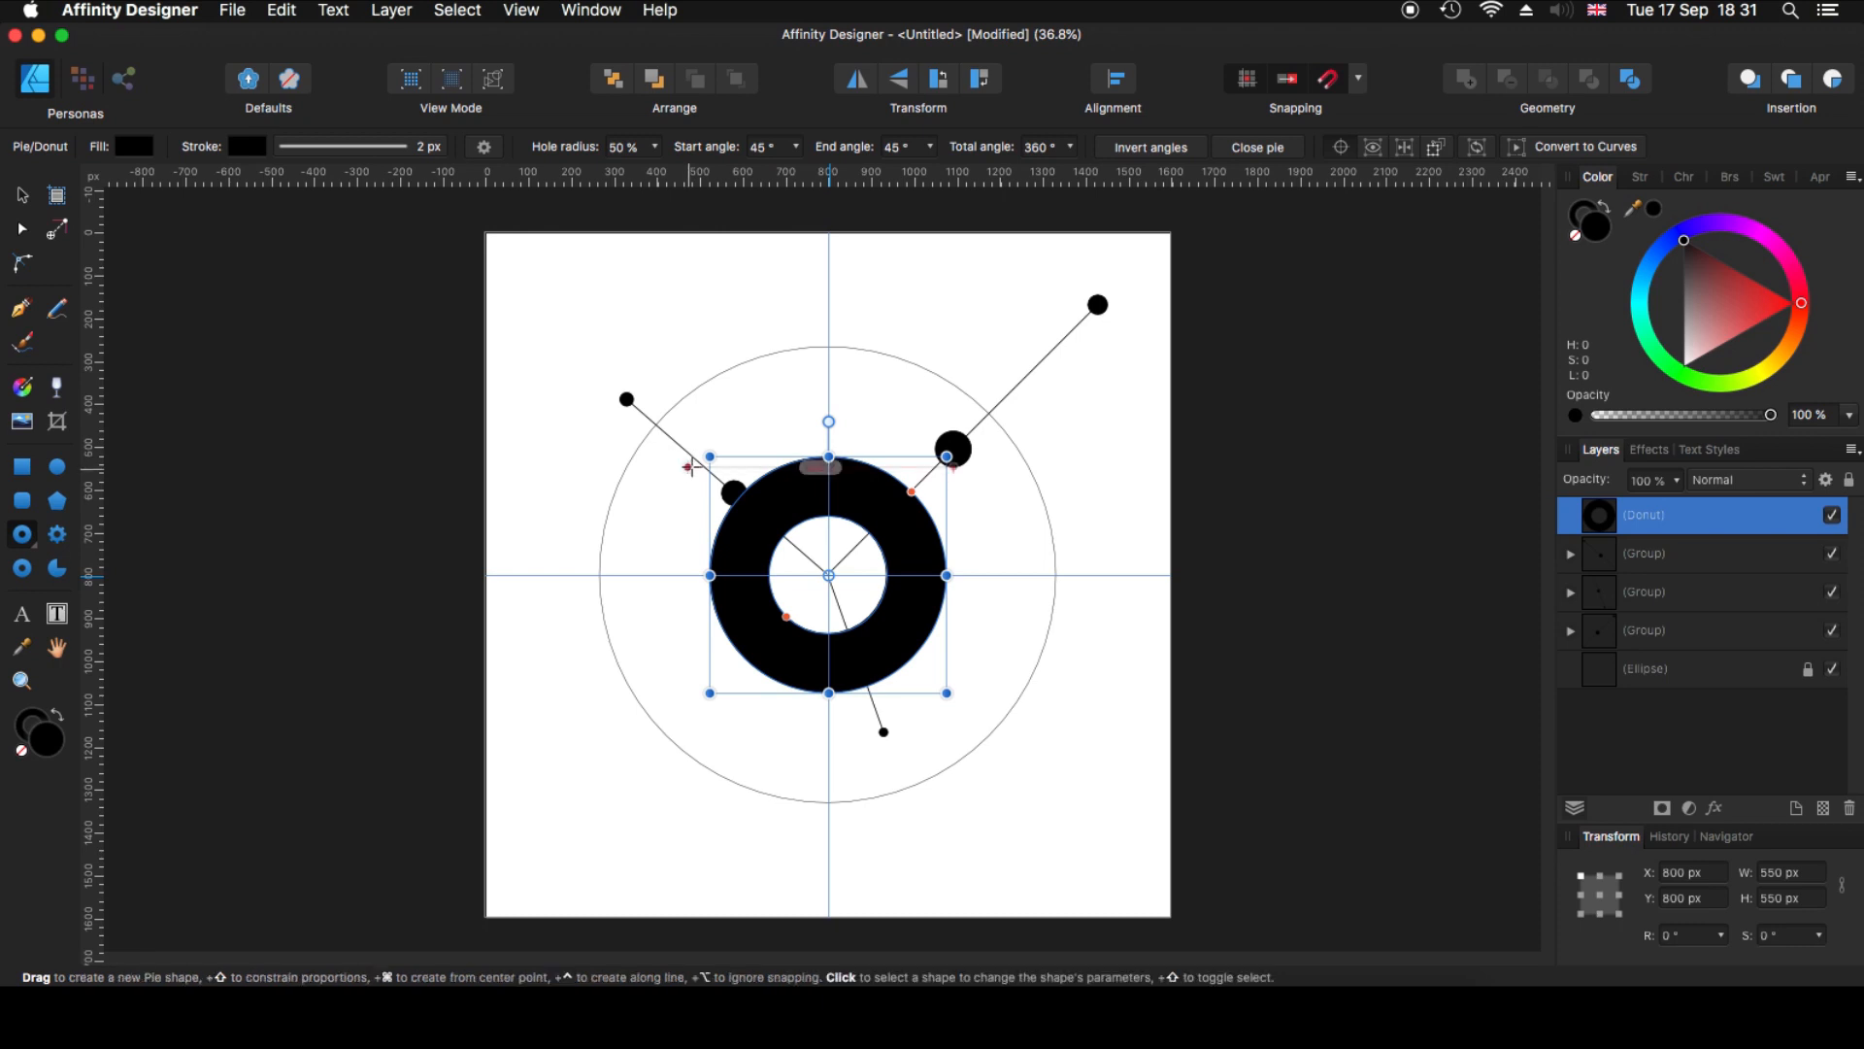
key("v")
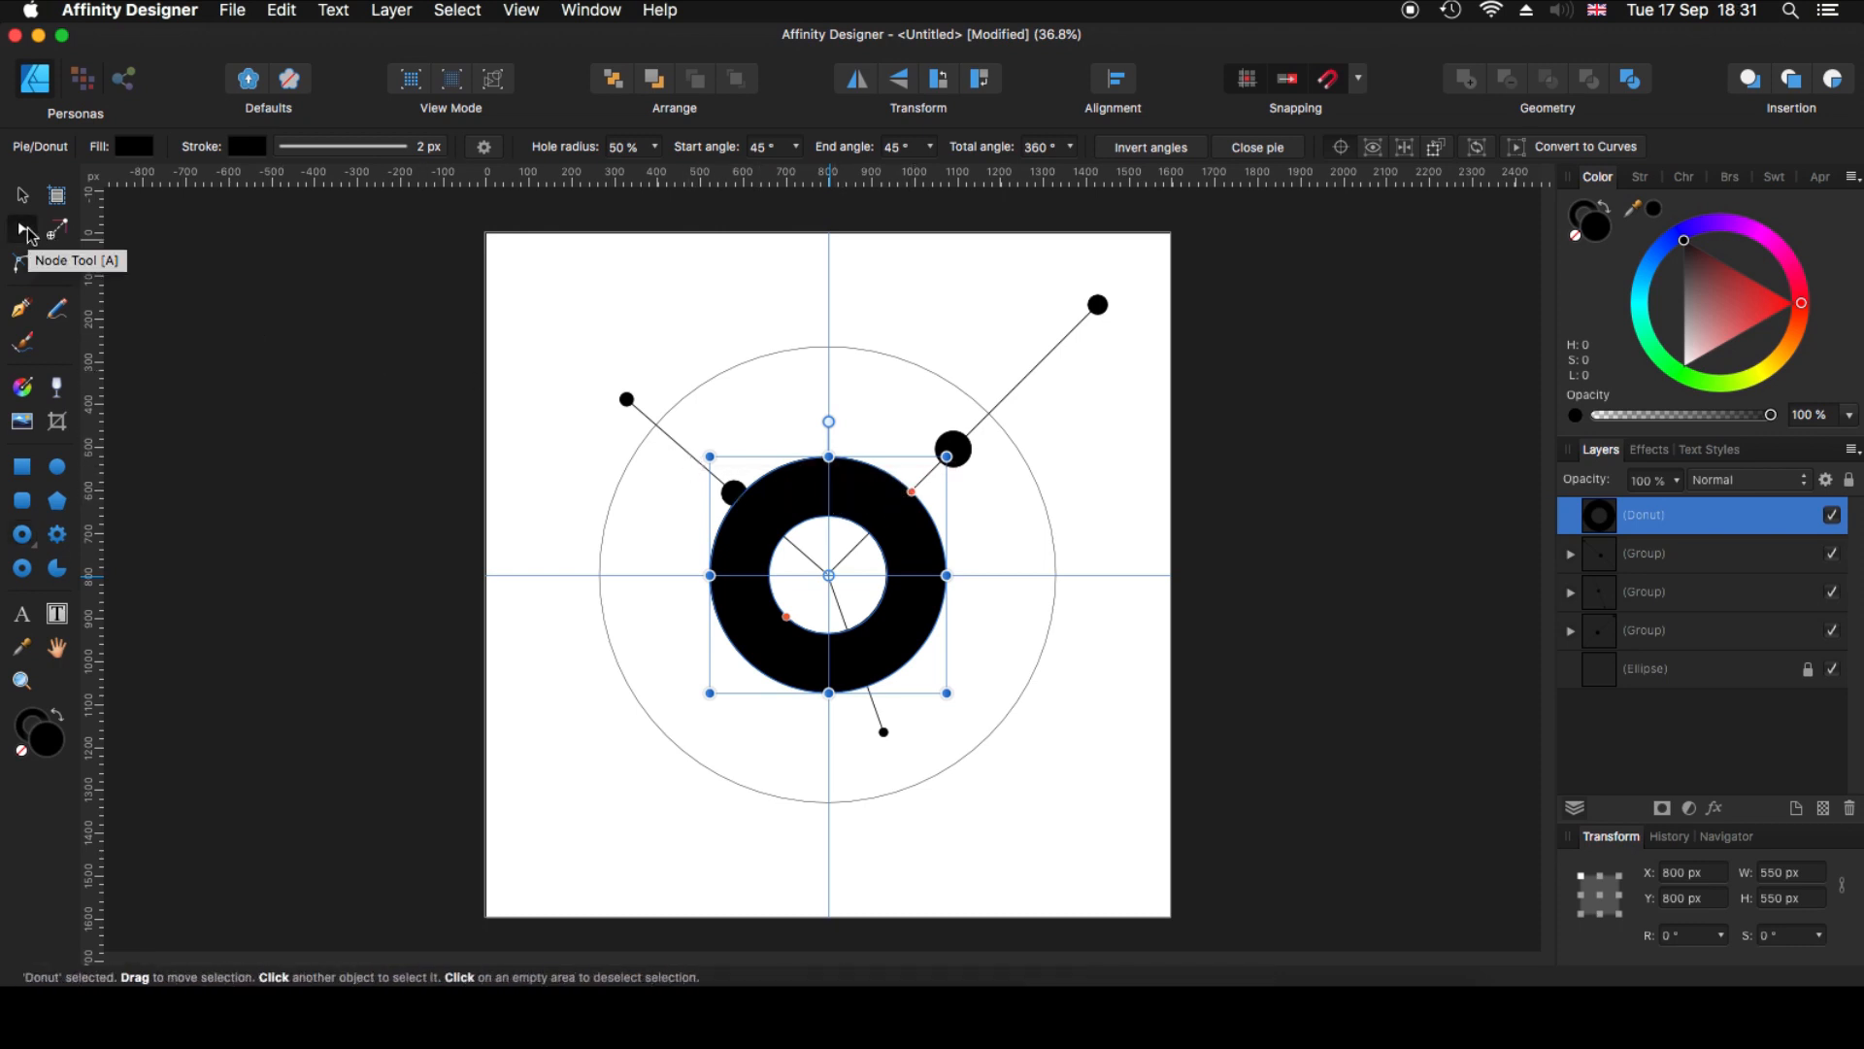
- Cut the donut down to a narrow wedge segment with a 65° start angle and a 73° end angle
left_click(30, 233)
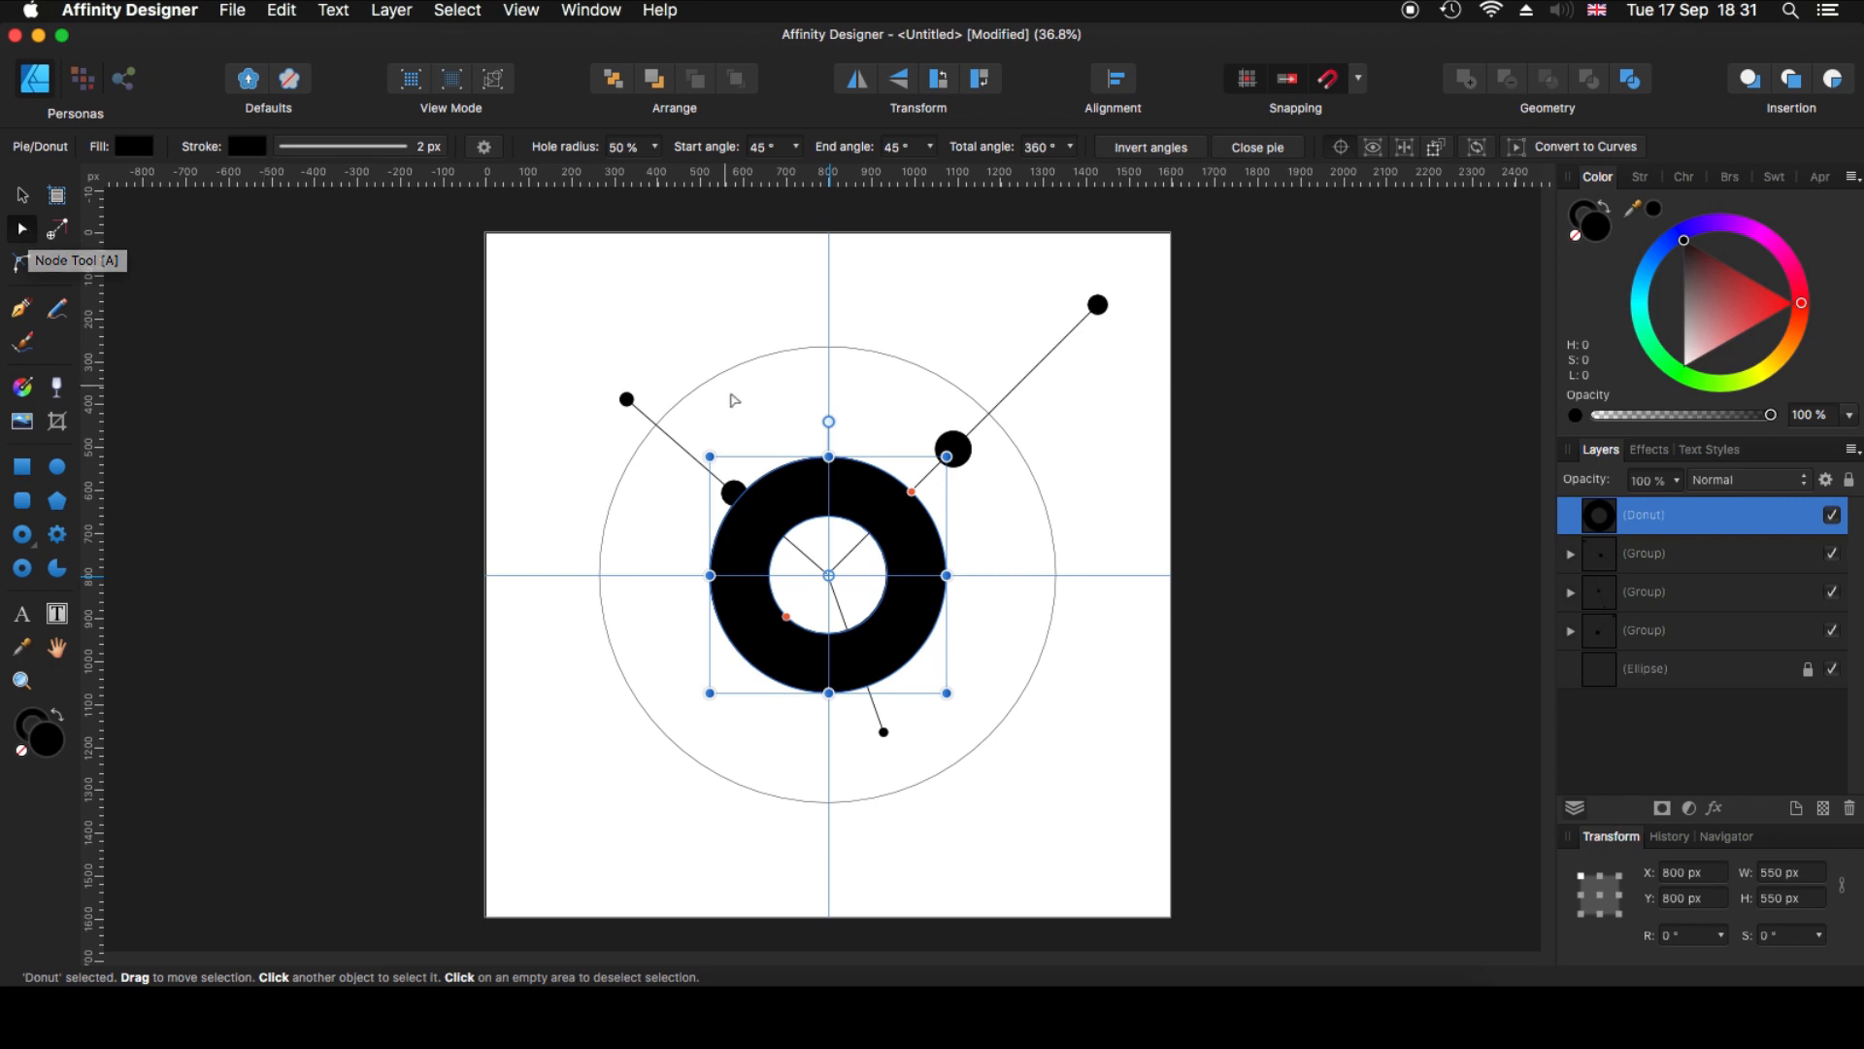
left_click_drag(911, 491, 831, 495)
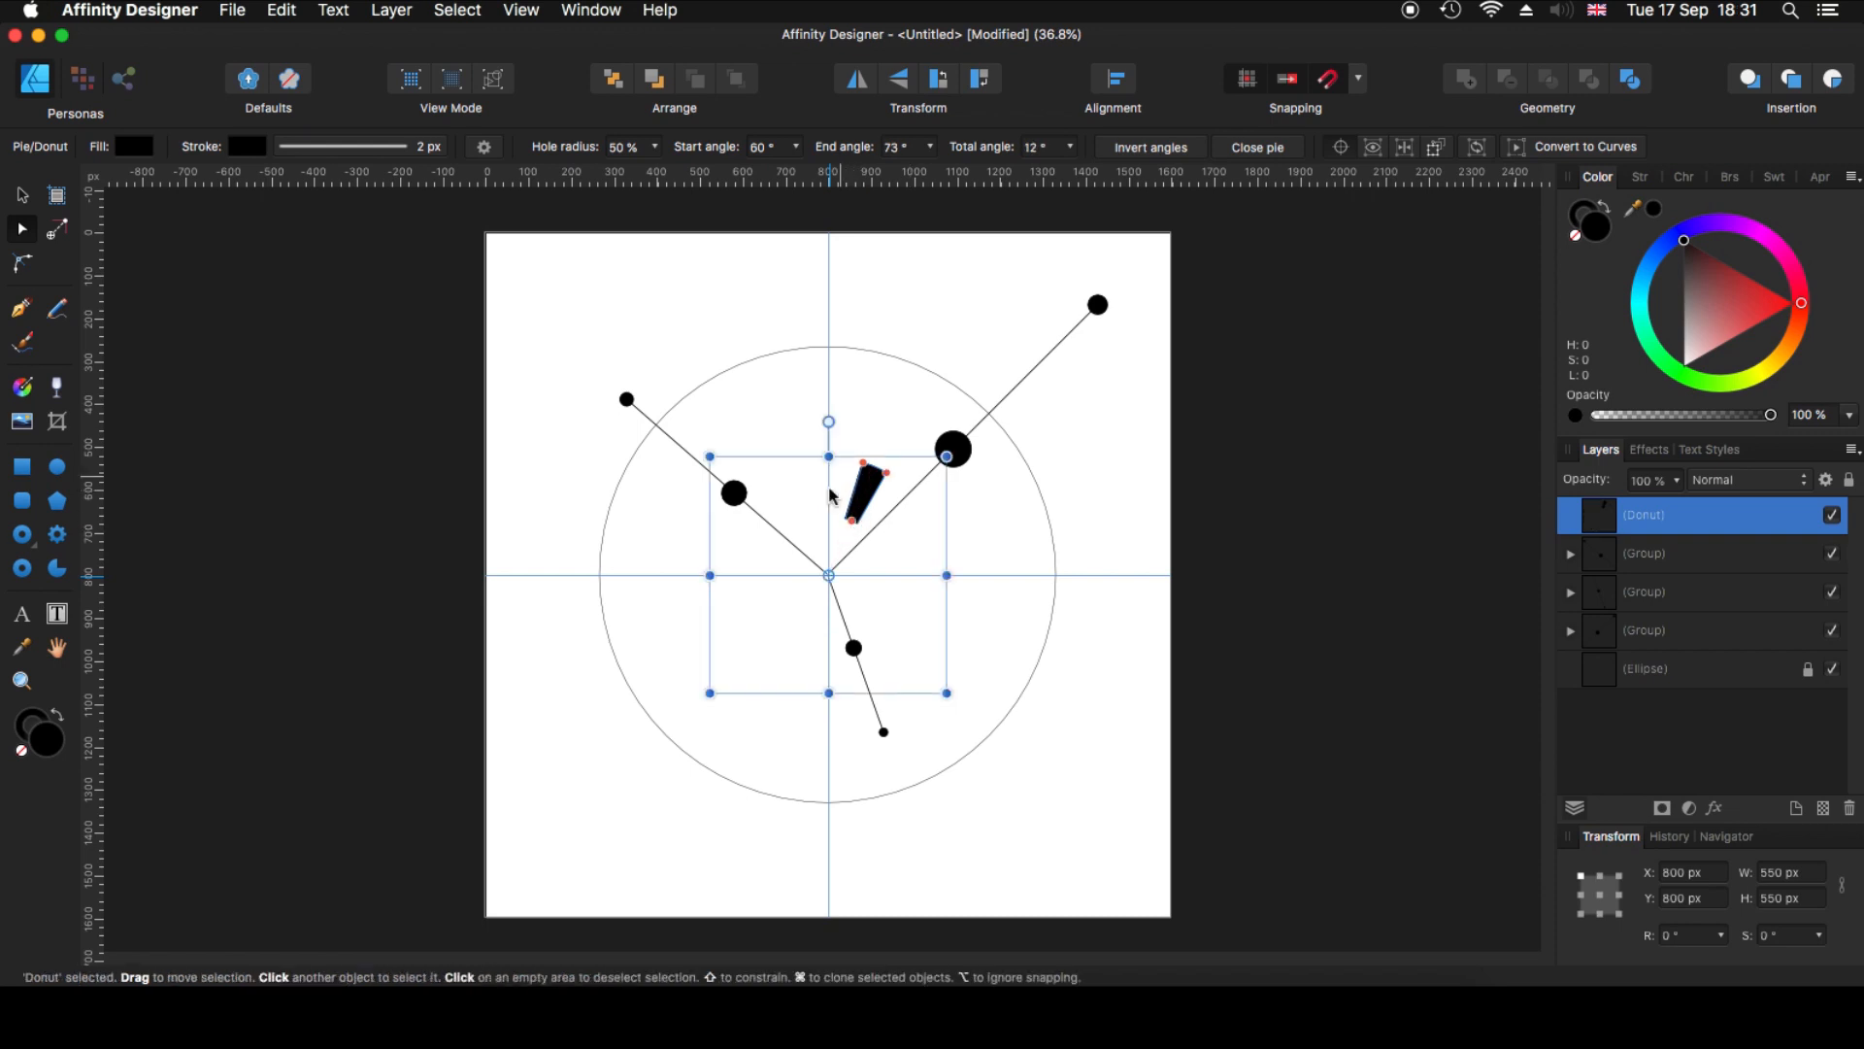
scroll(831, 495, "up", 5)
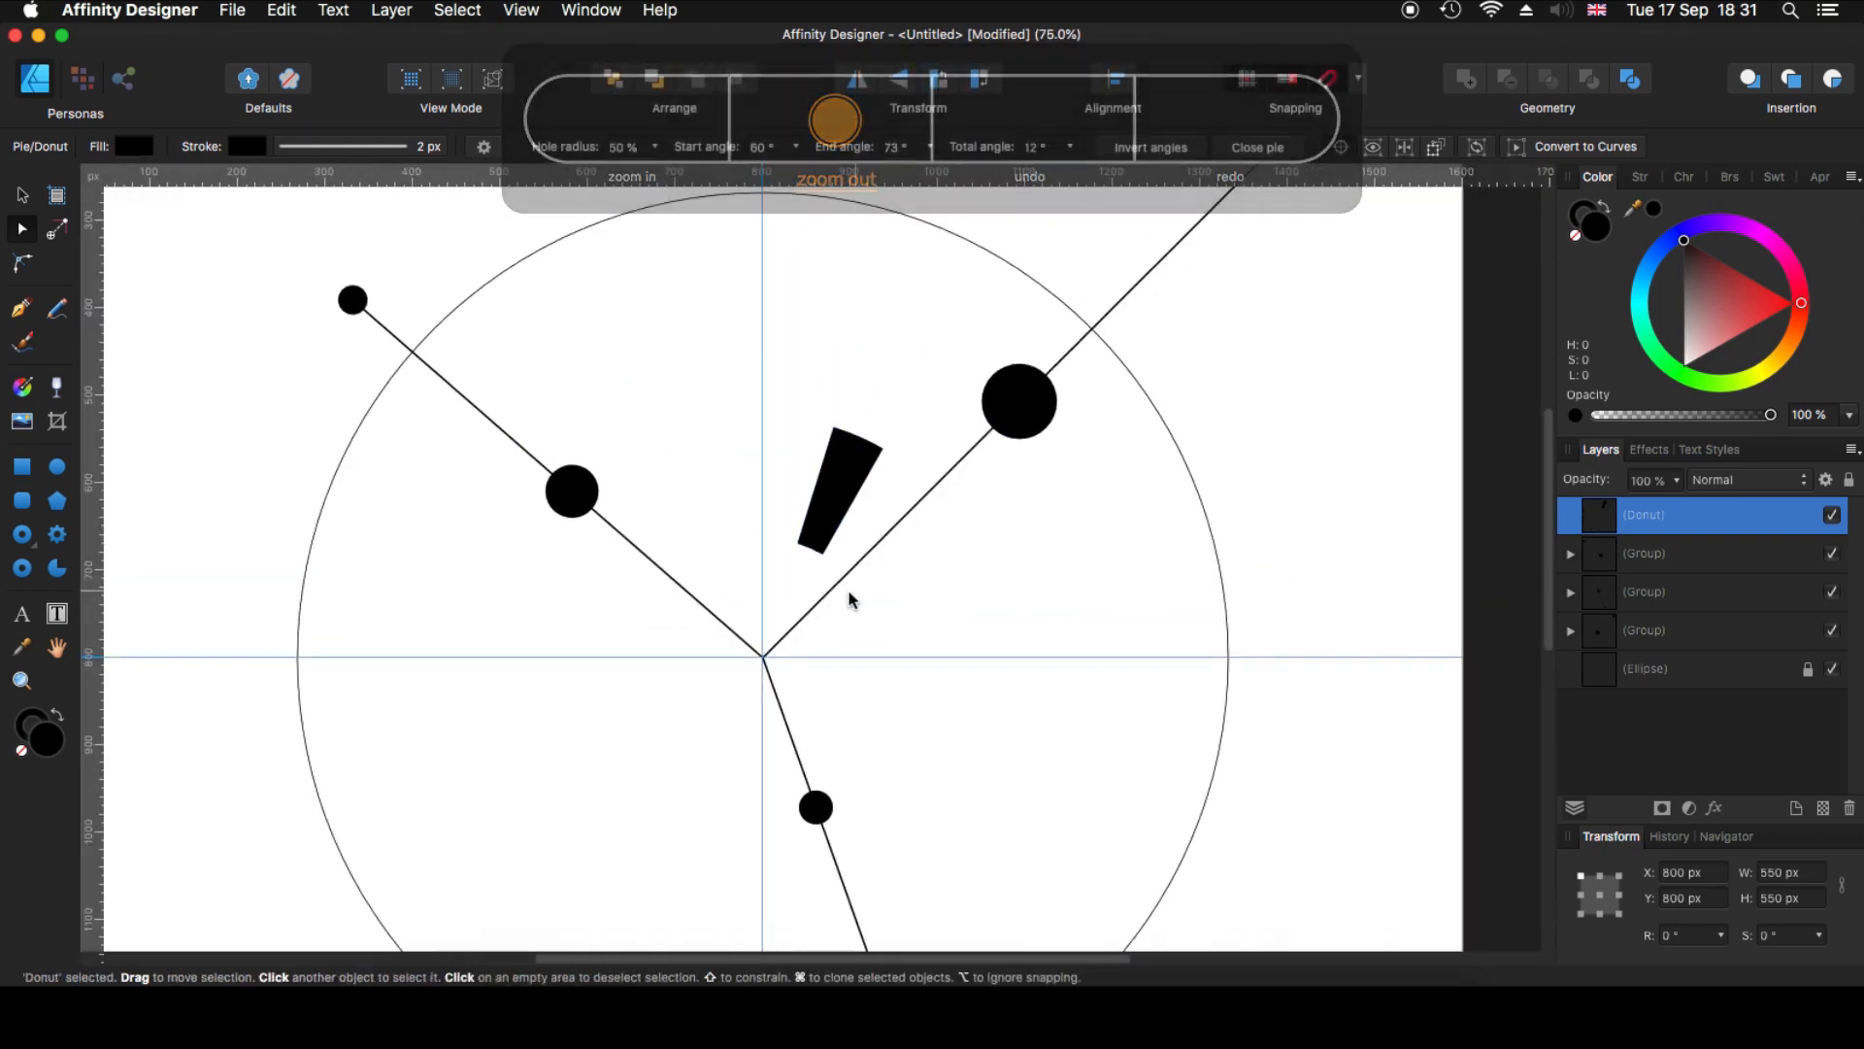
mouse_move(814, 546)
left_mouse_down()
mouse_move(830, 505)
mouse_move(811, 547)
left_mouse_up()
left_click_drag(882, 448, 865, 441)
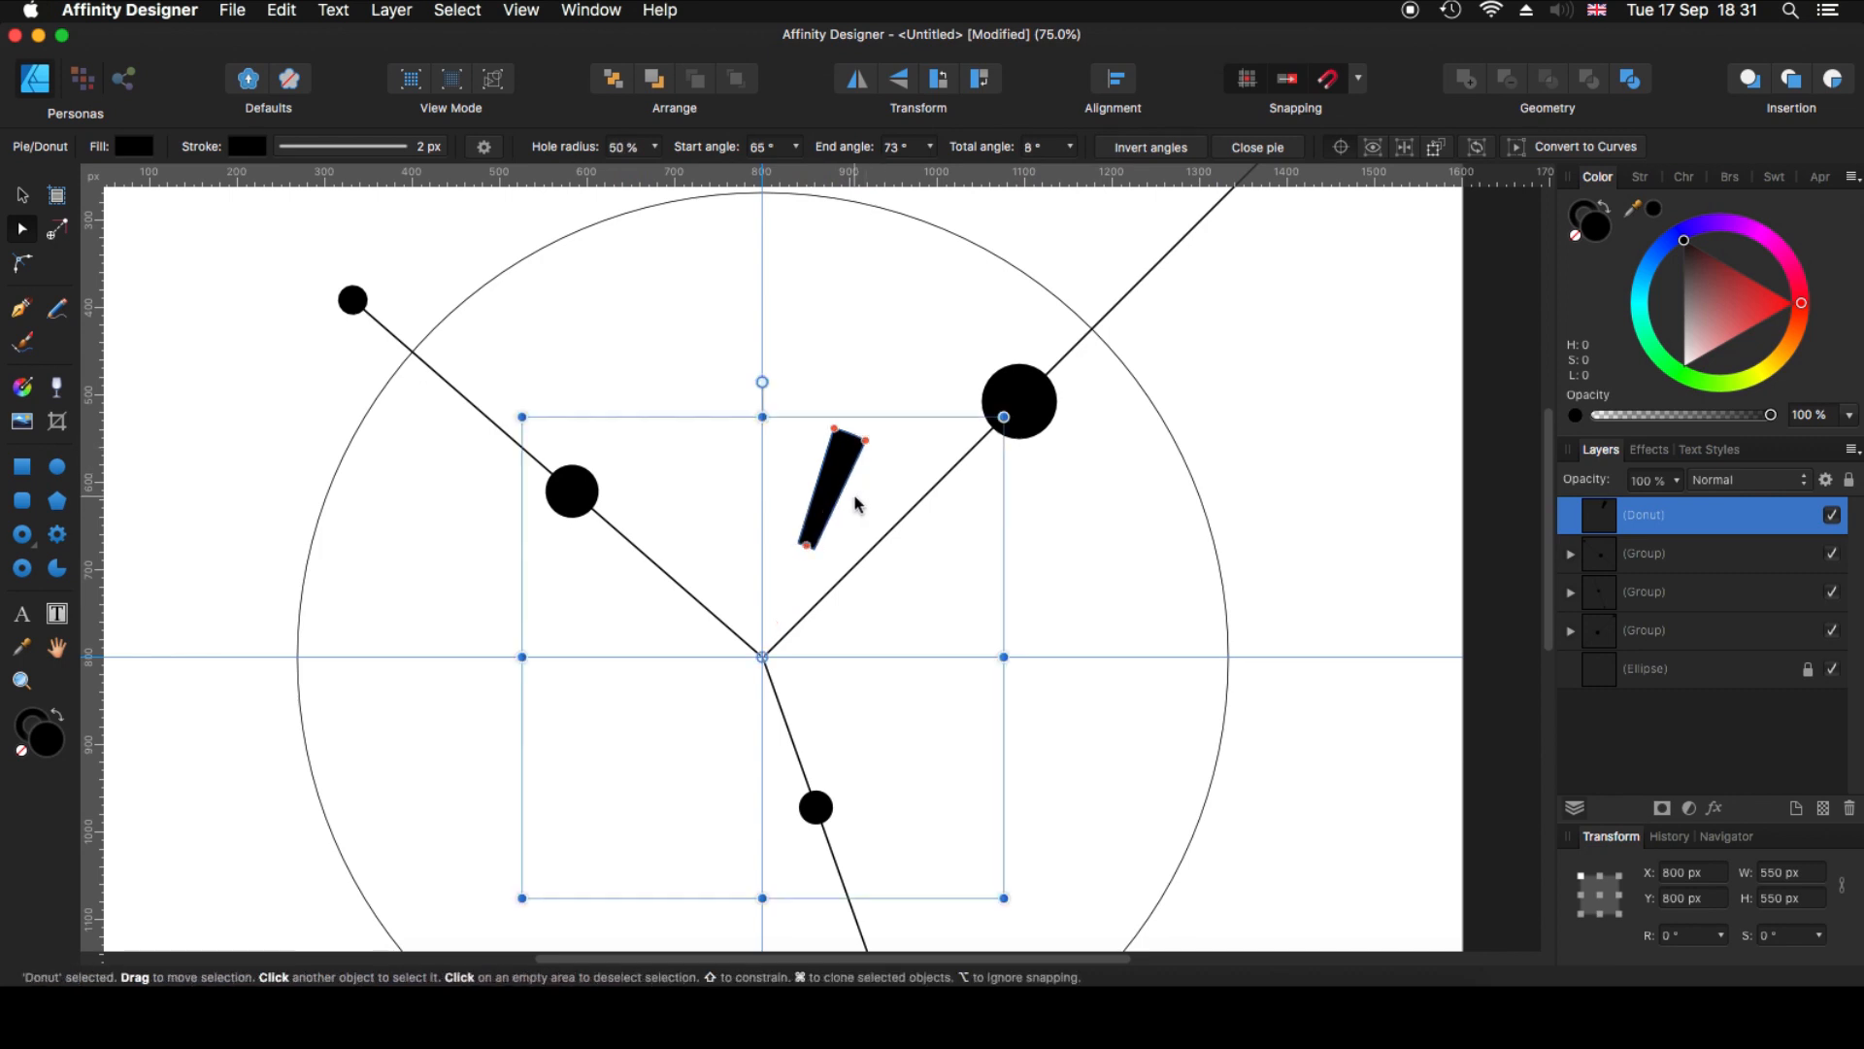
- Rotate the wedge to about -39.6° around the circle's centre, and place a duplicate rotated slightly further clockwise just below it
left_click_drag(762, 381, 938, 444)
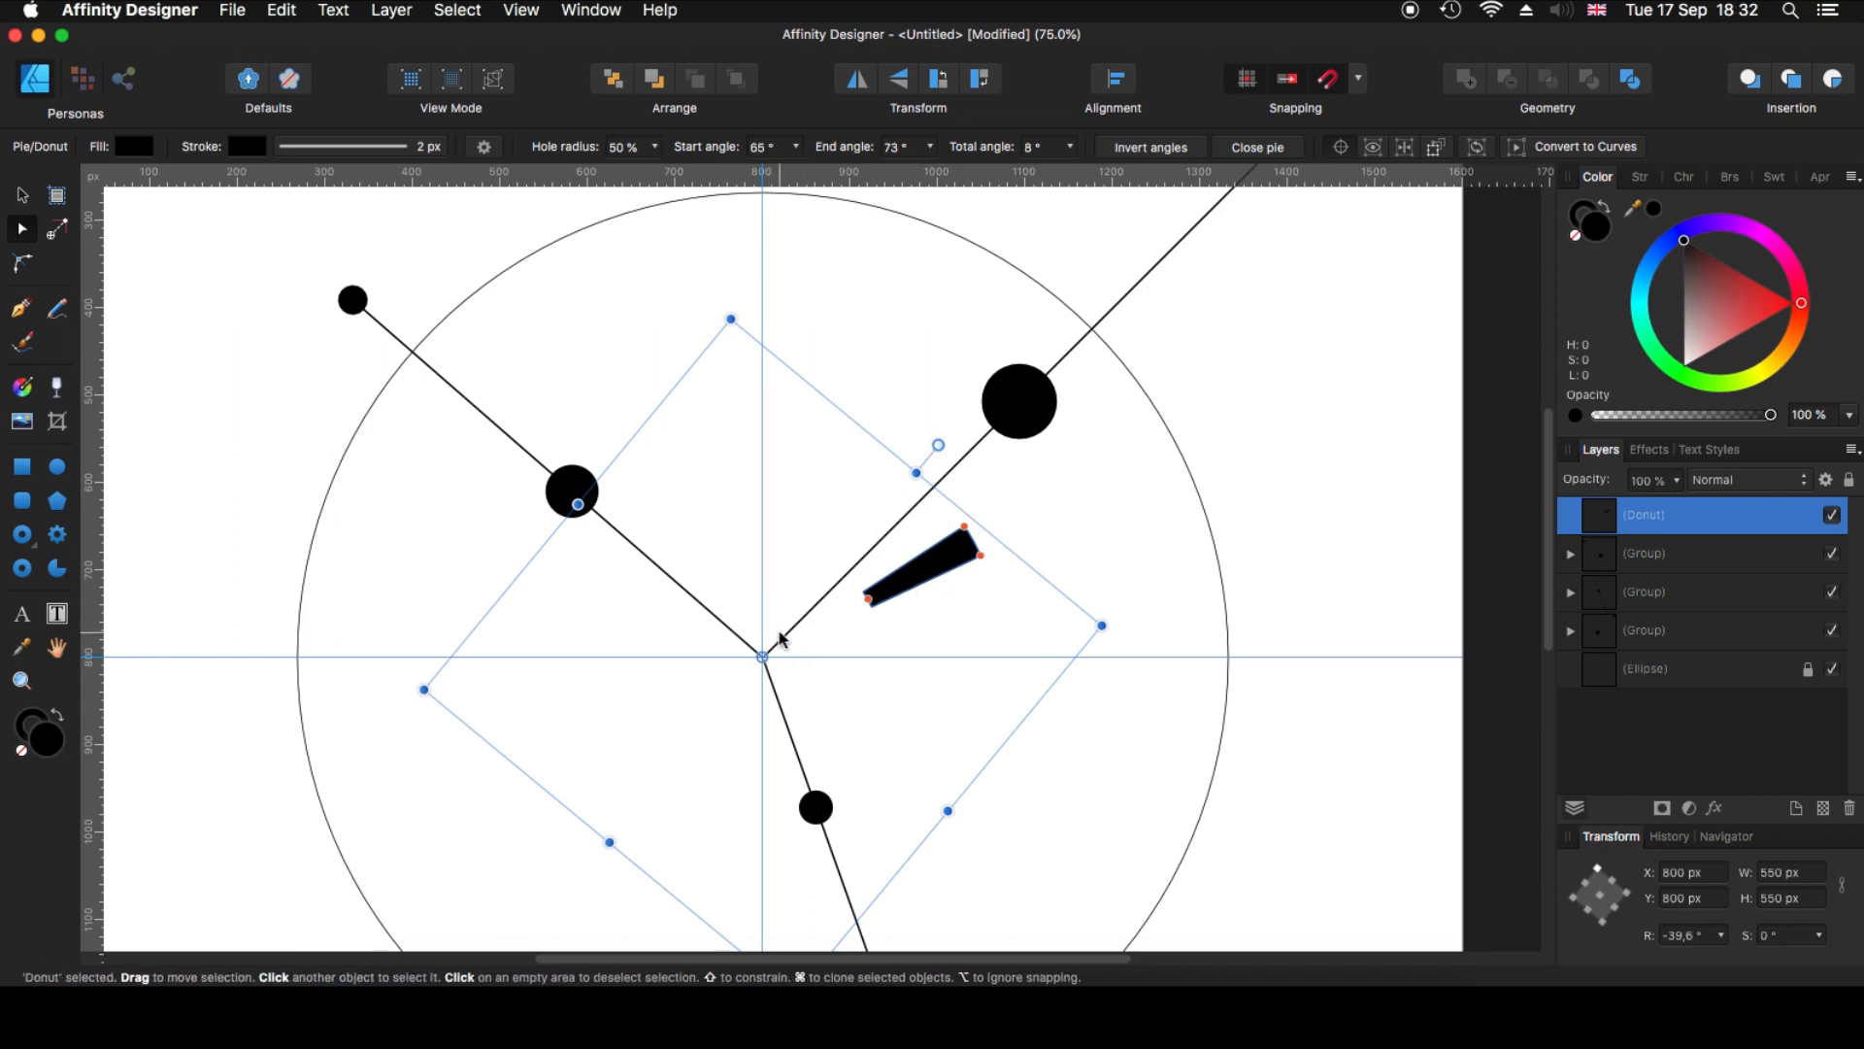
key("super+j")
left_click_drag(938, 444, 971, 496)
left_click(940, 566)
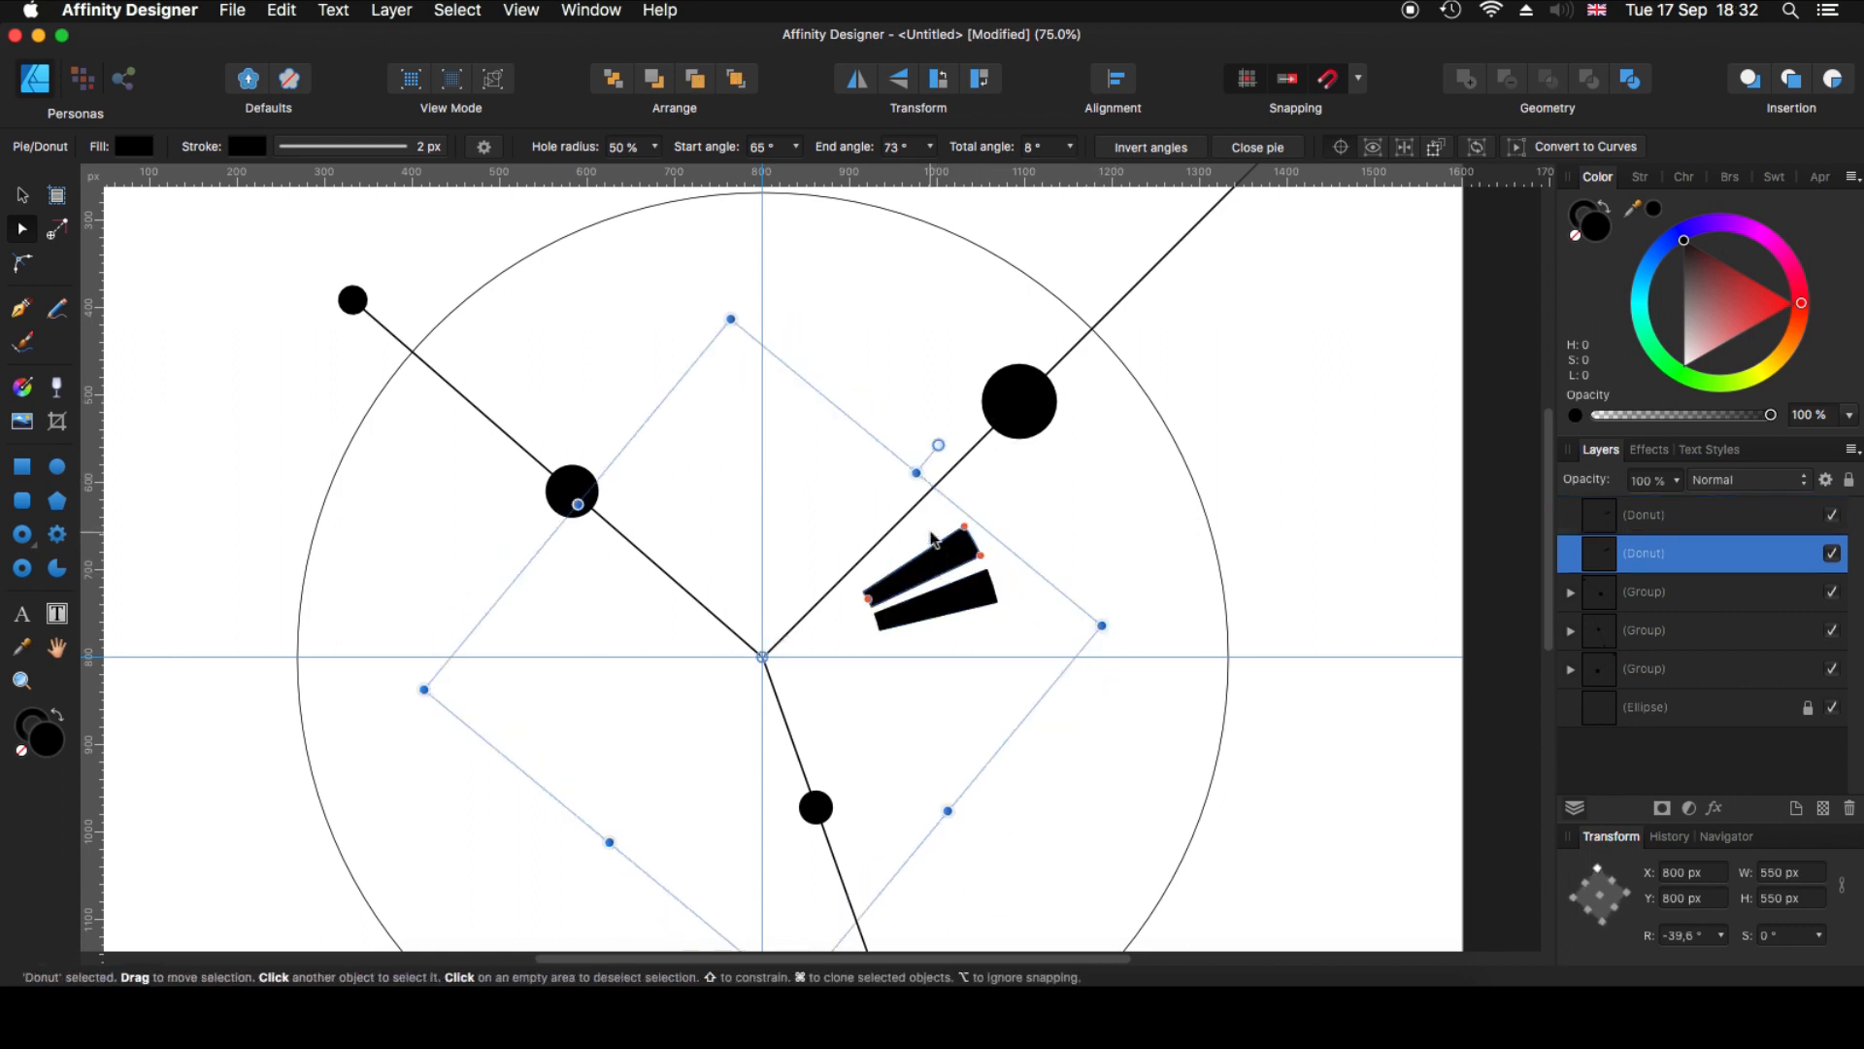
- Duplicate the upper of the two wedges, rotate the copy around to the opposite side of the circle's centre, and deselect
key("super+j")
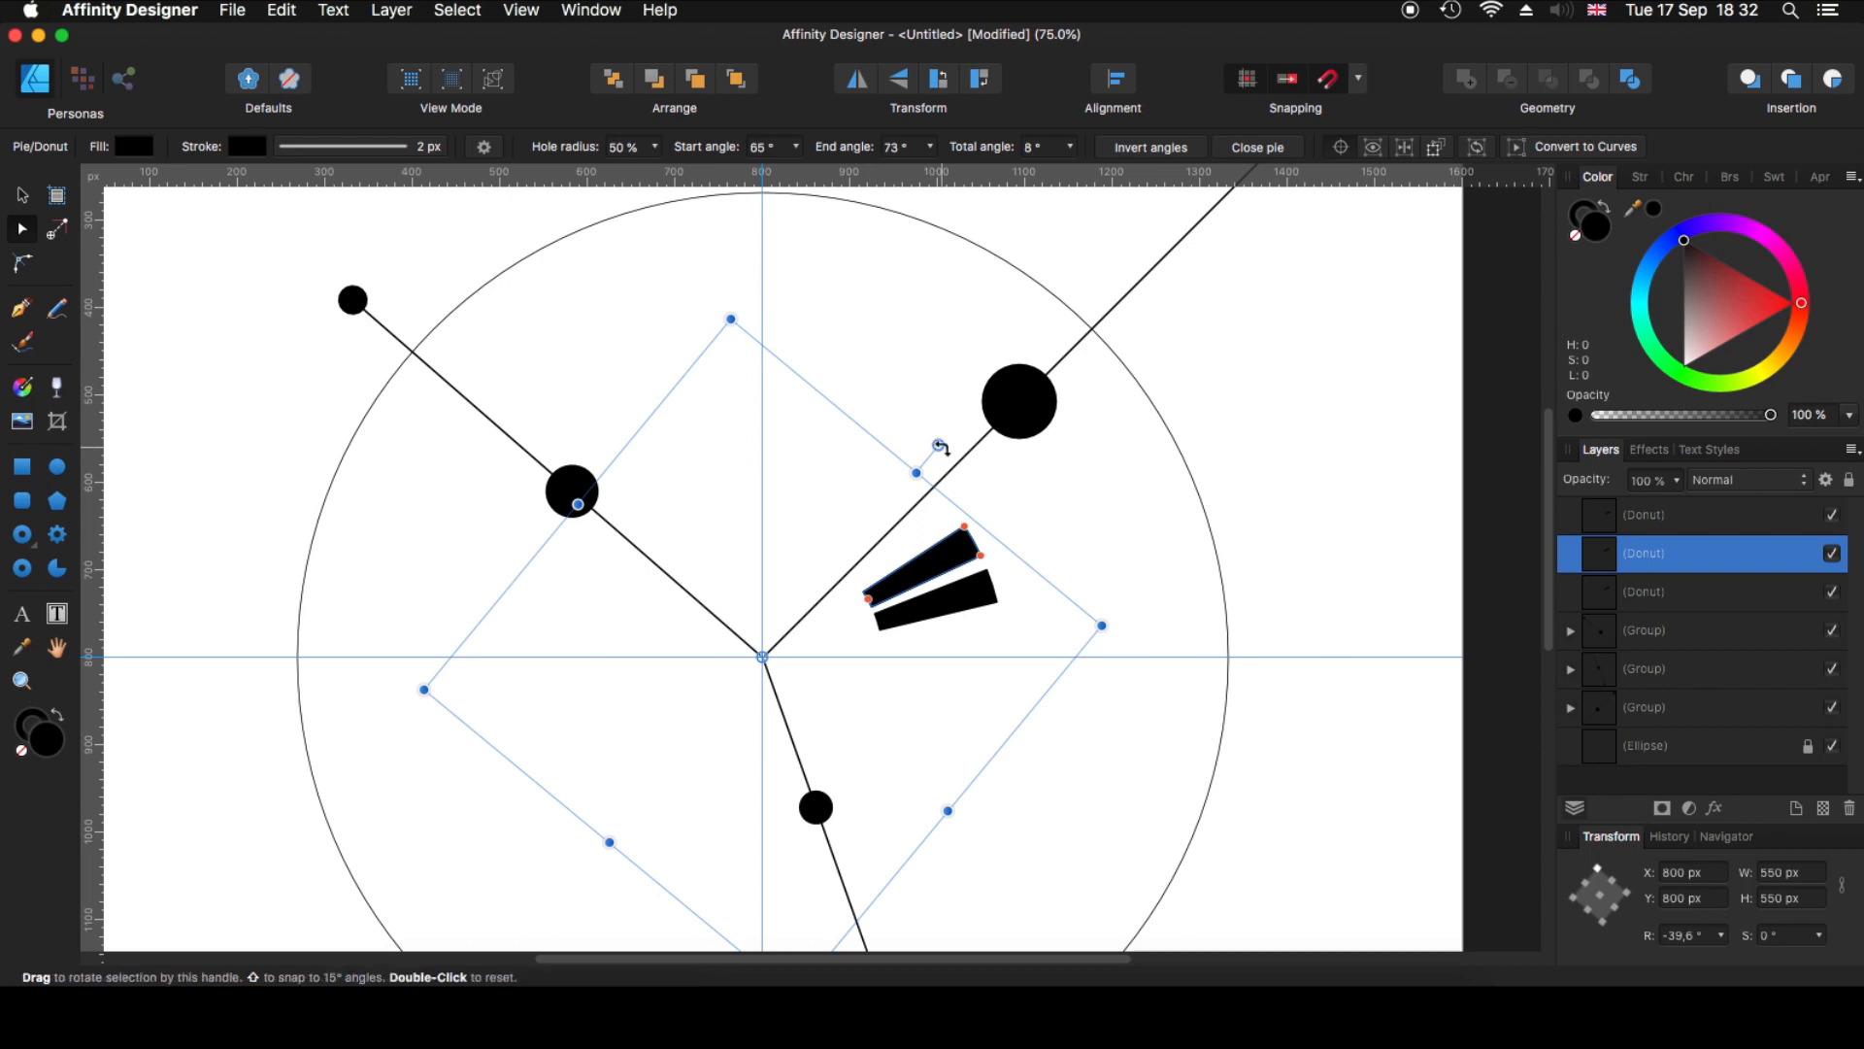
left_click_drag(937, 445, 594, 880)
left_click(989, 763)
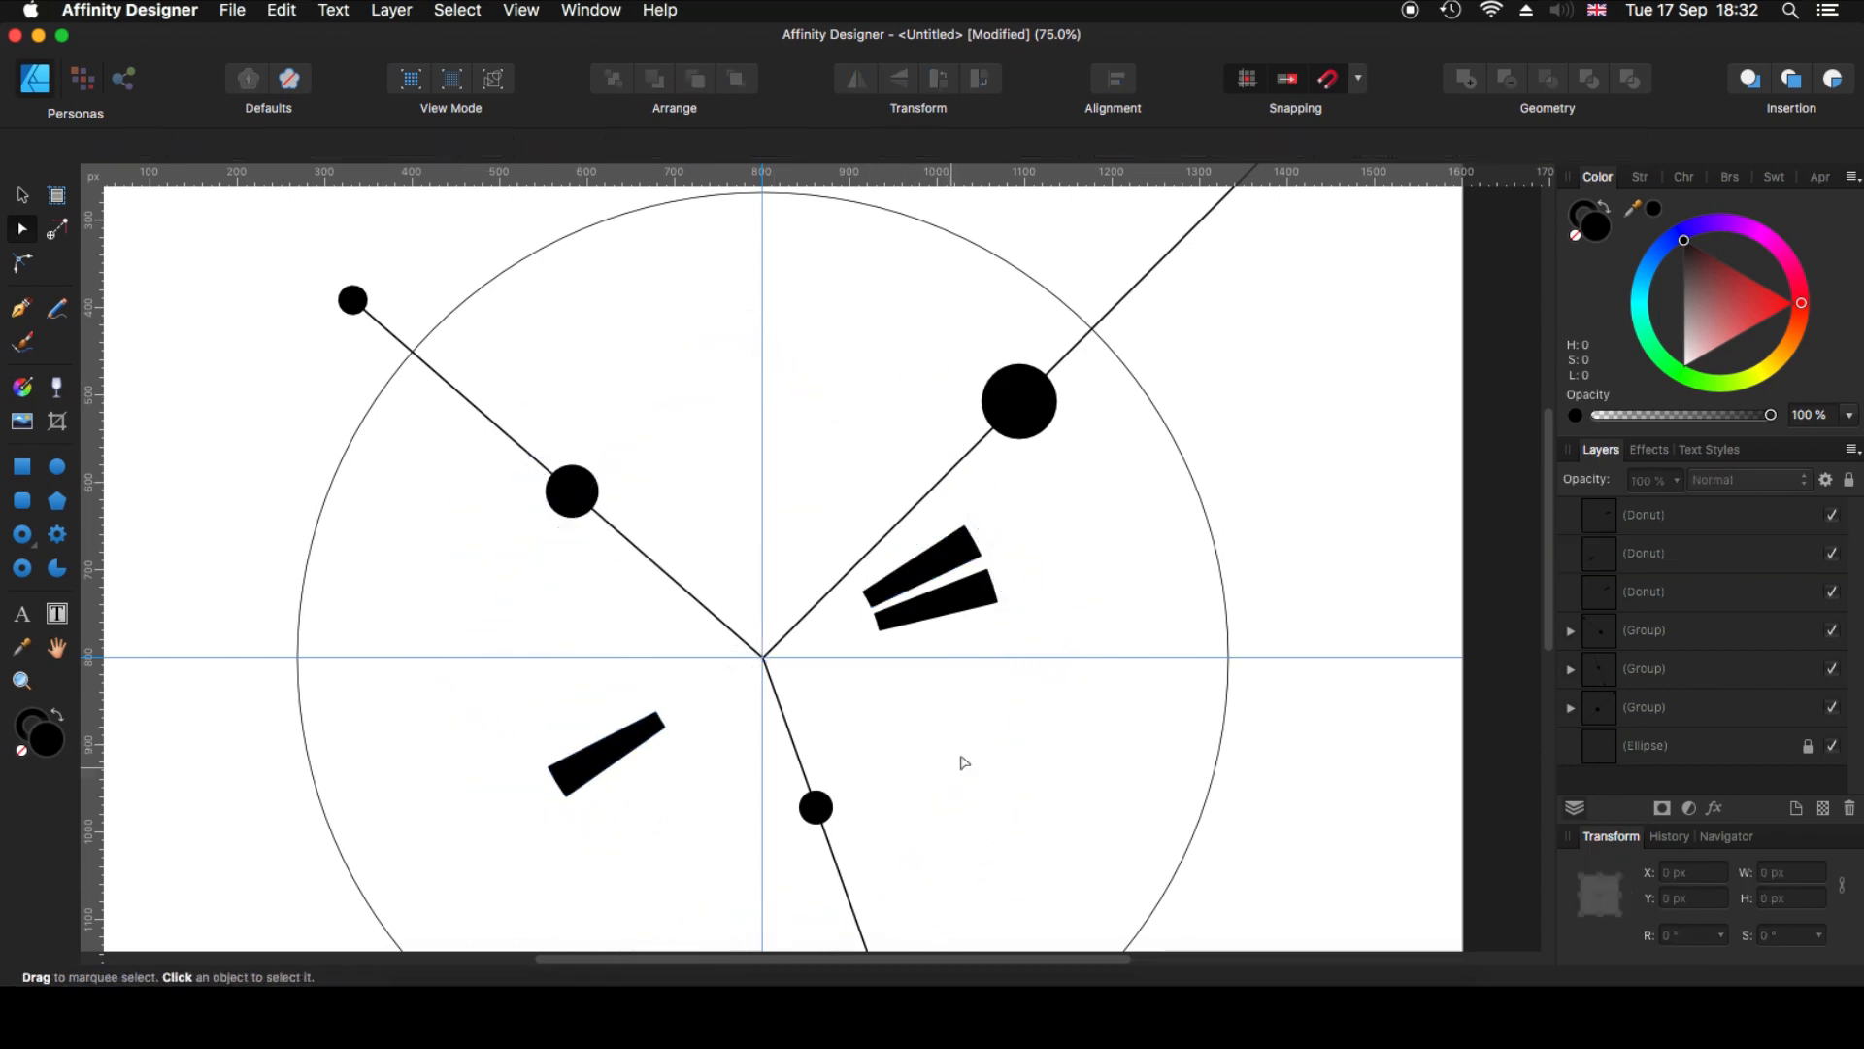
- Switch to Preview to compare the wedges with Circles#003.tiff, and return to the drawing
scroll(1012, 782, "down", 5)
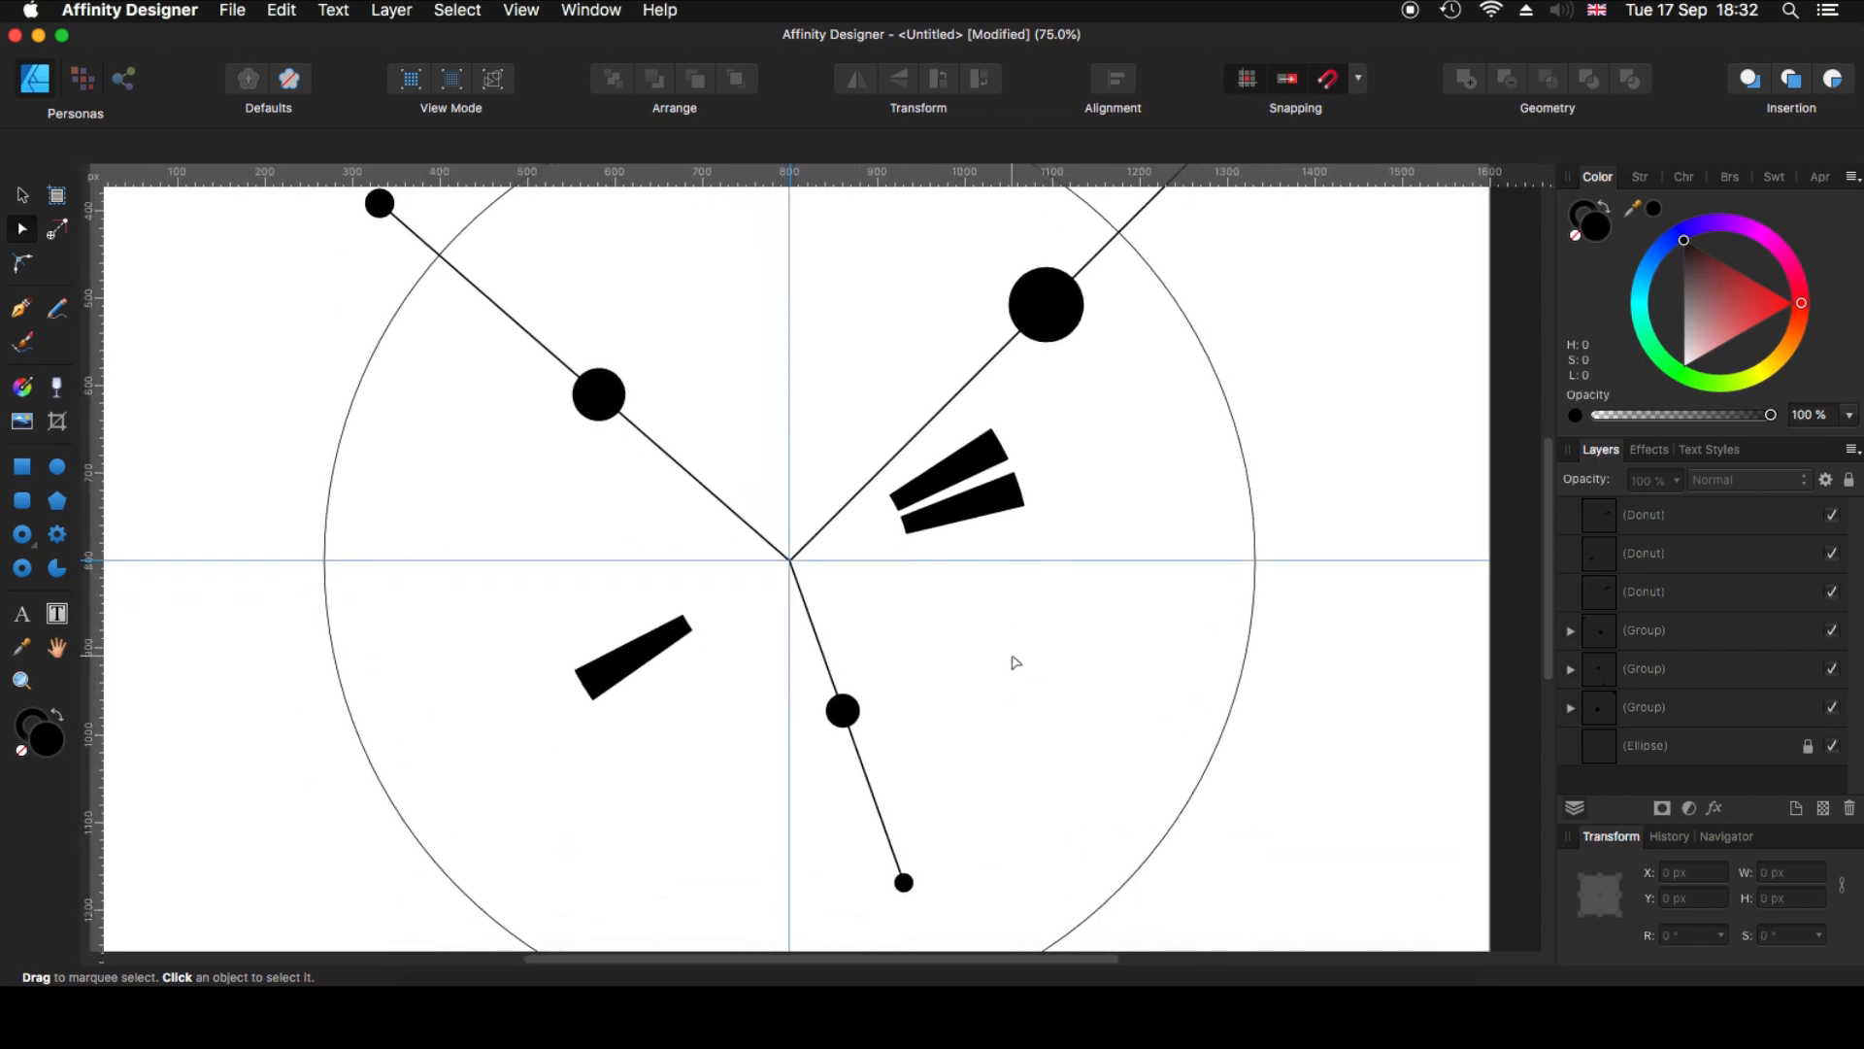
left_click(1396, 1010)
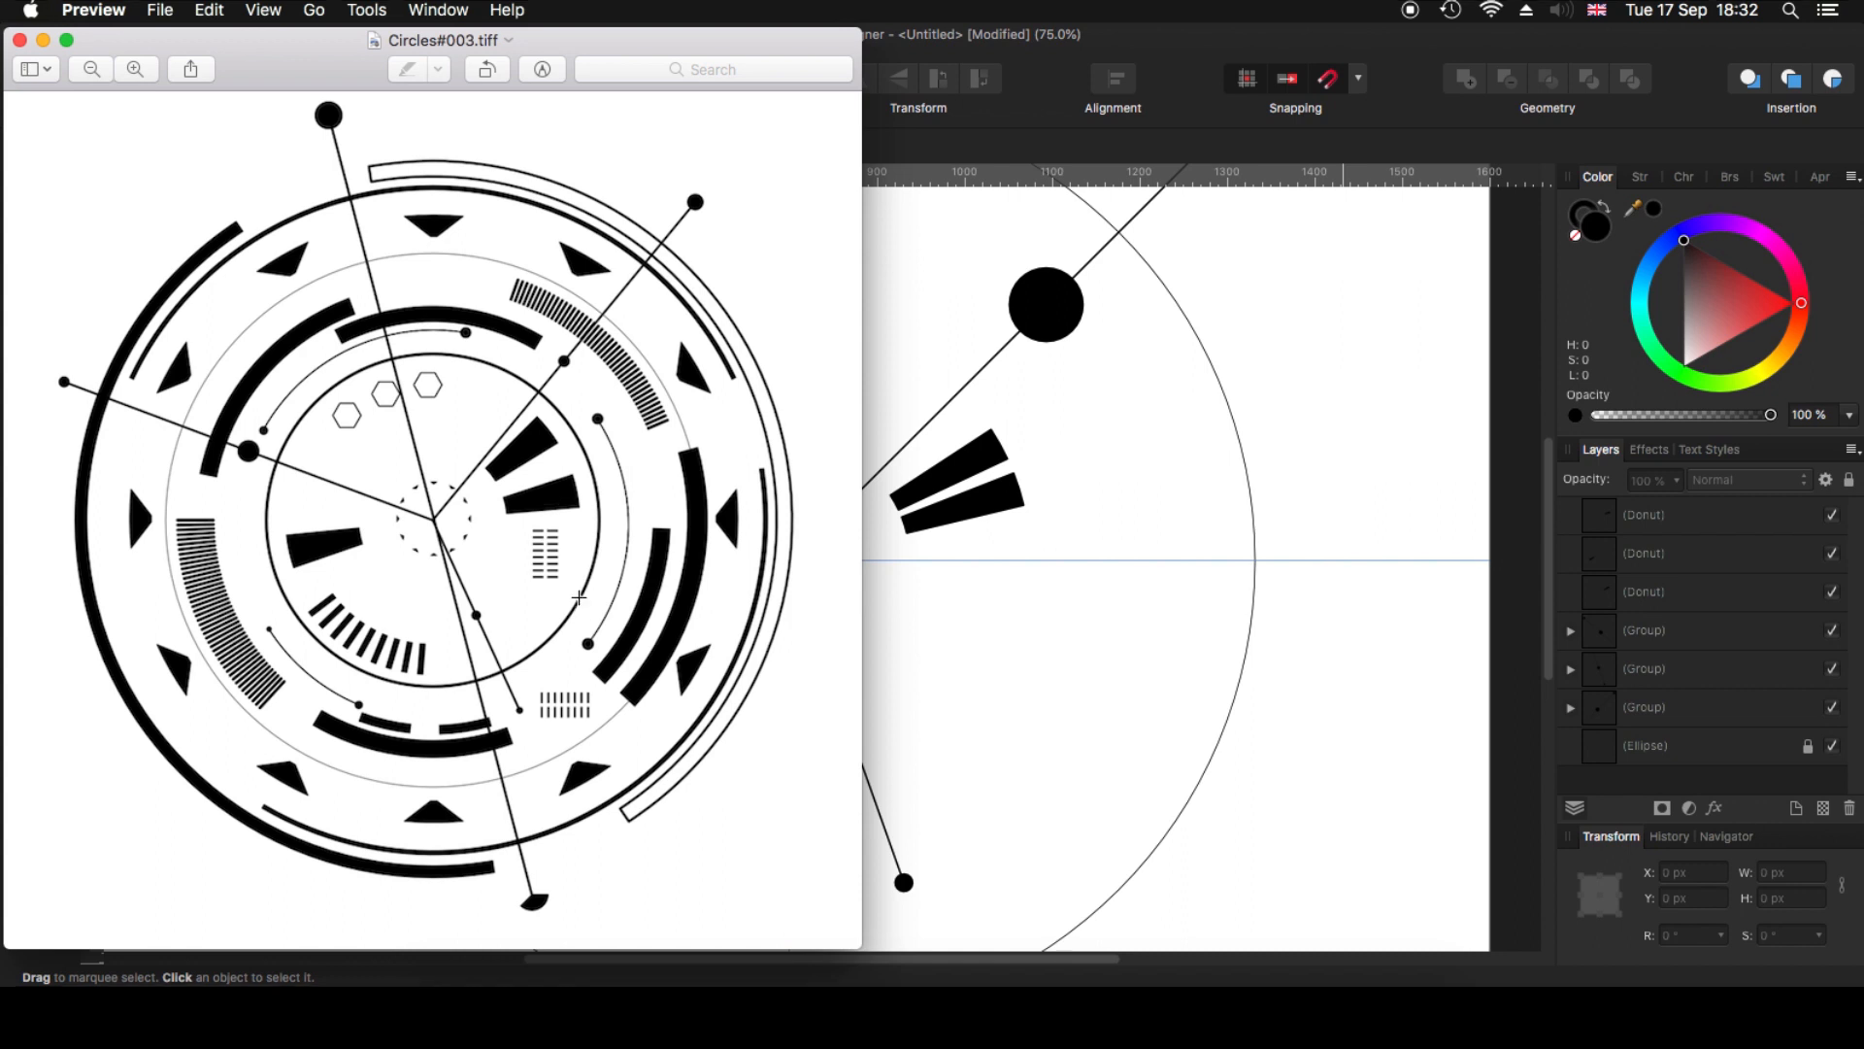
key("super+Tab")
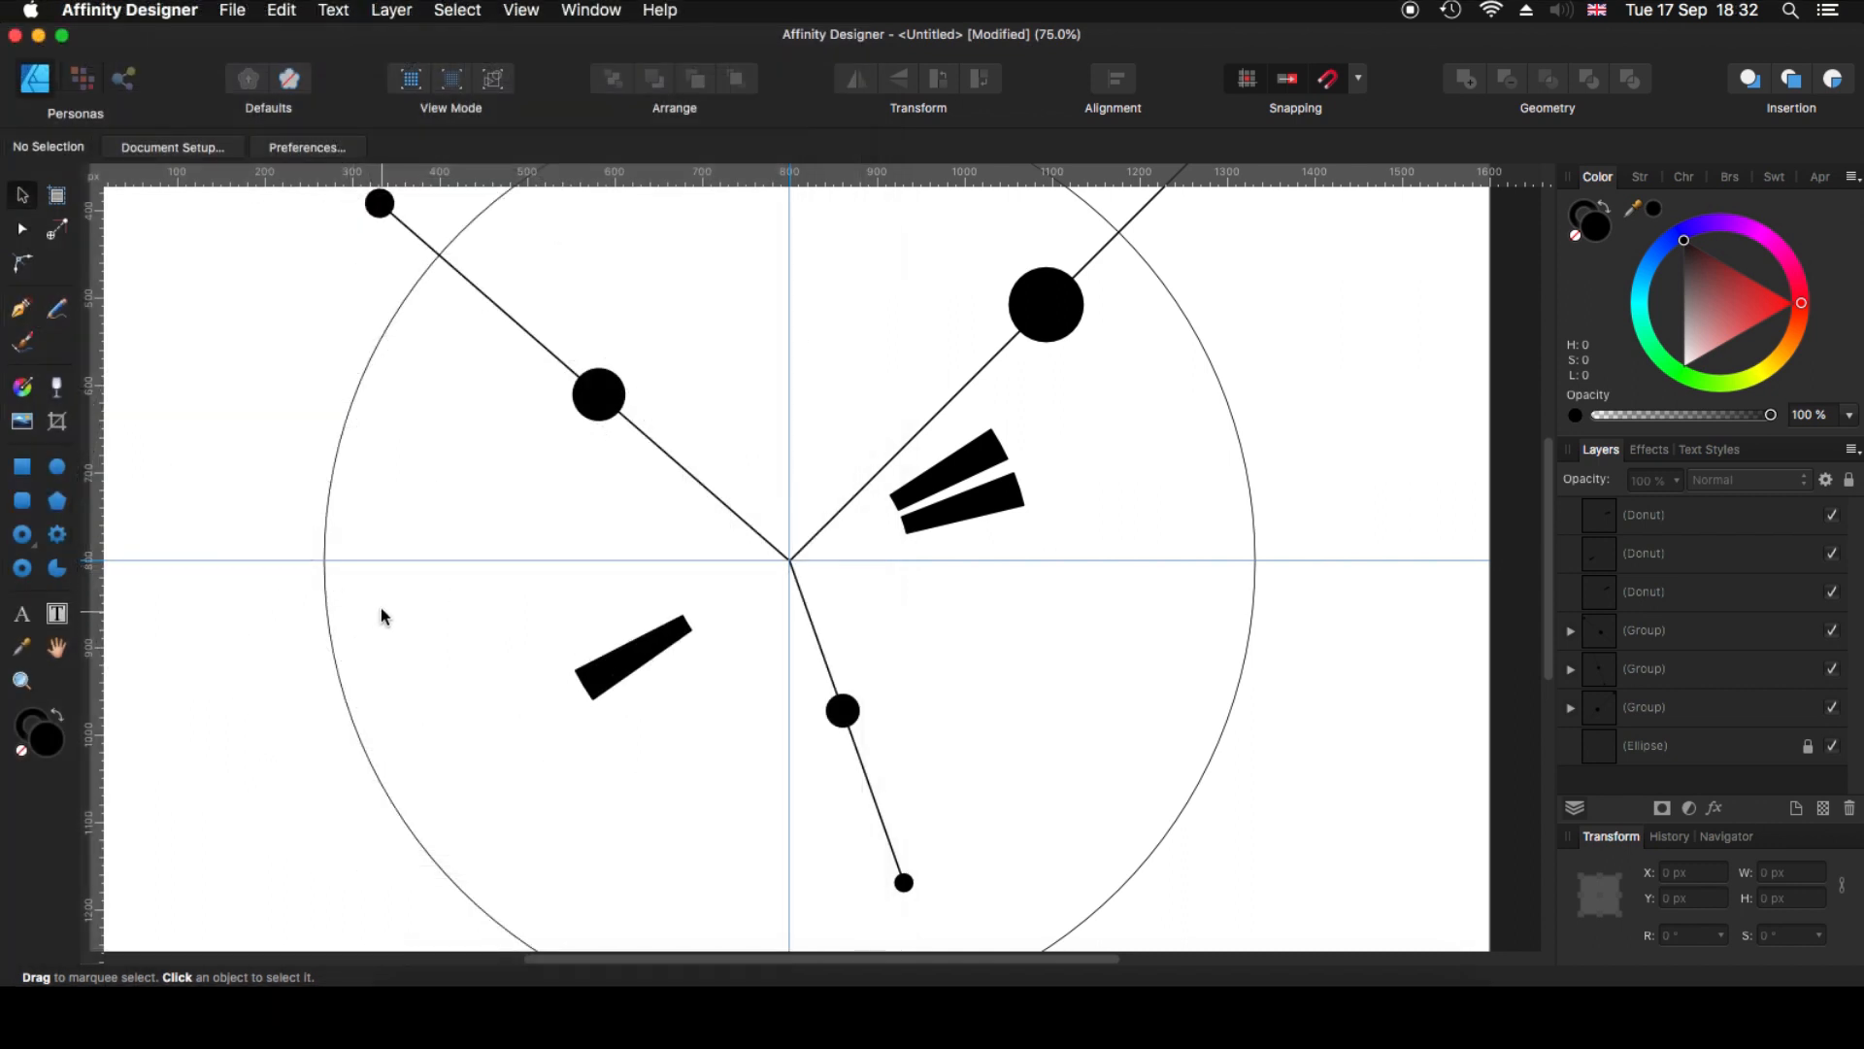
- Draw a thin black rectangle about 65.6 px wide and 7 px high along the horizontal guide, just inside the circle's left edge
left_click(21, 471)
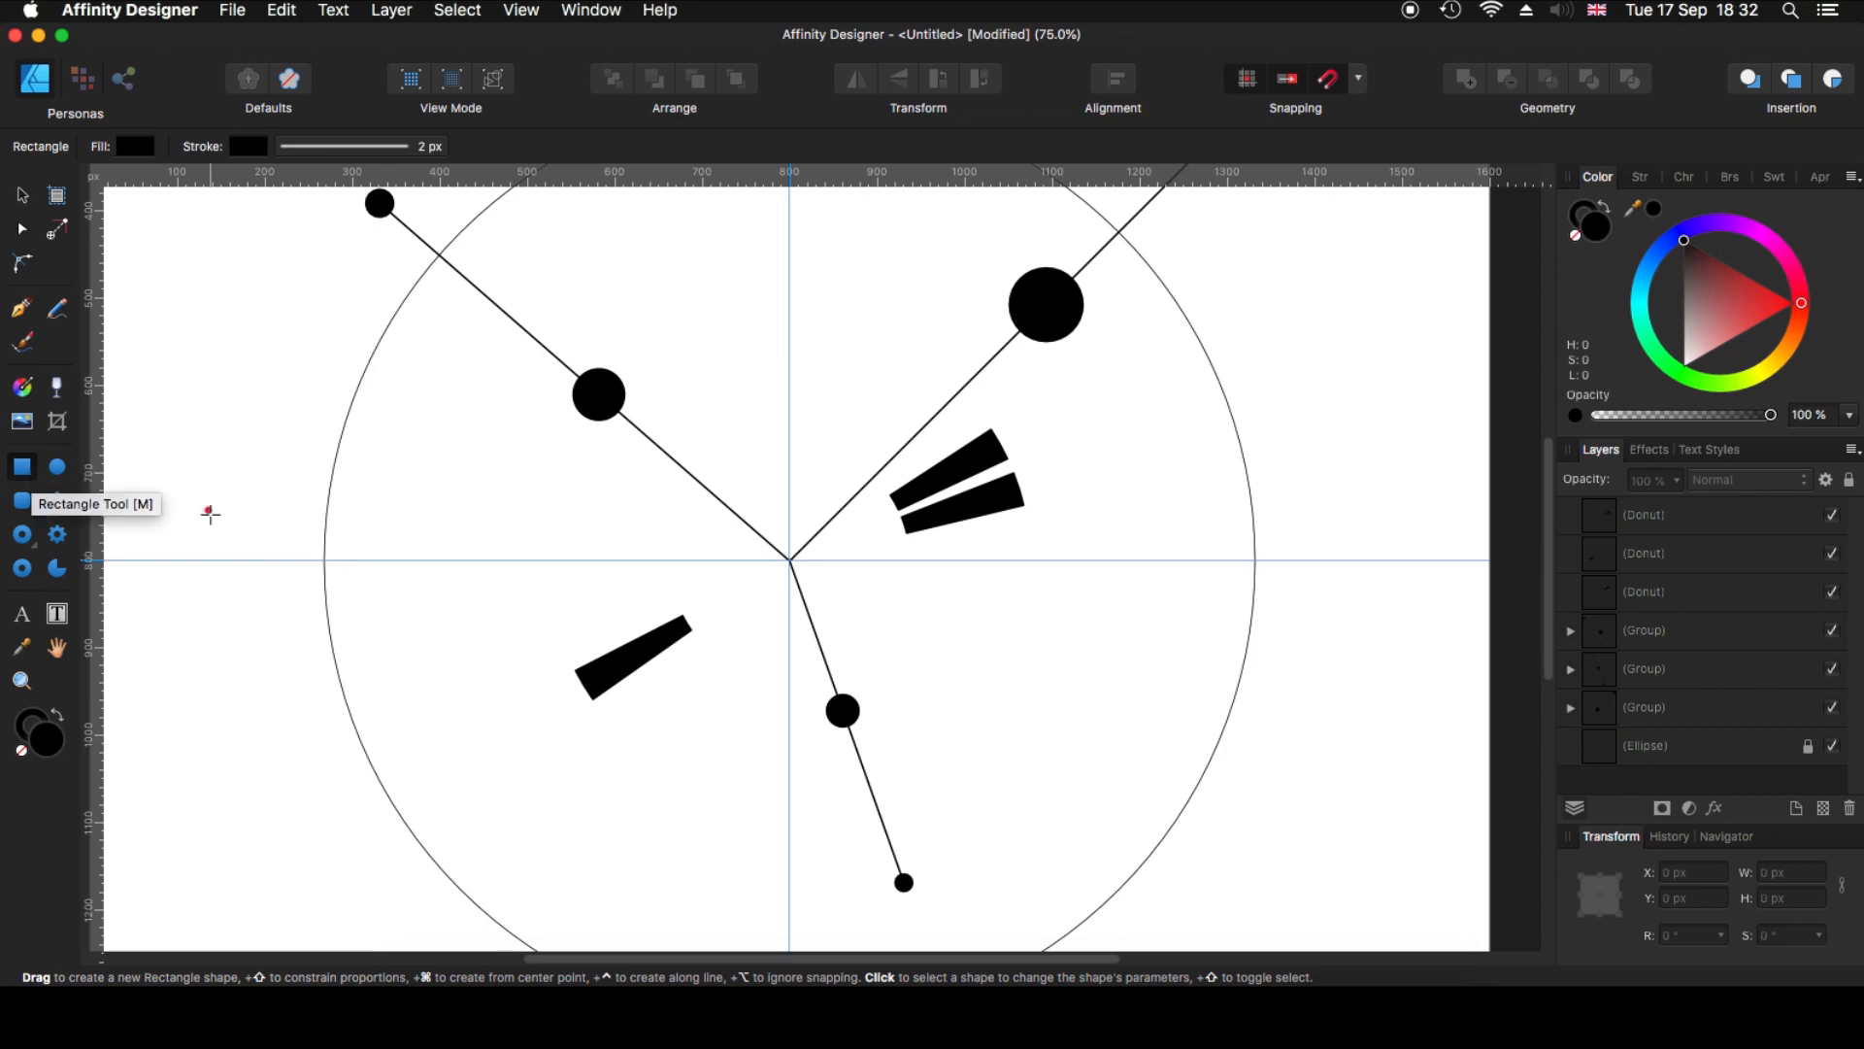
key("super+plus")
key("super+plus")
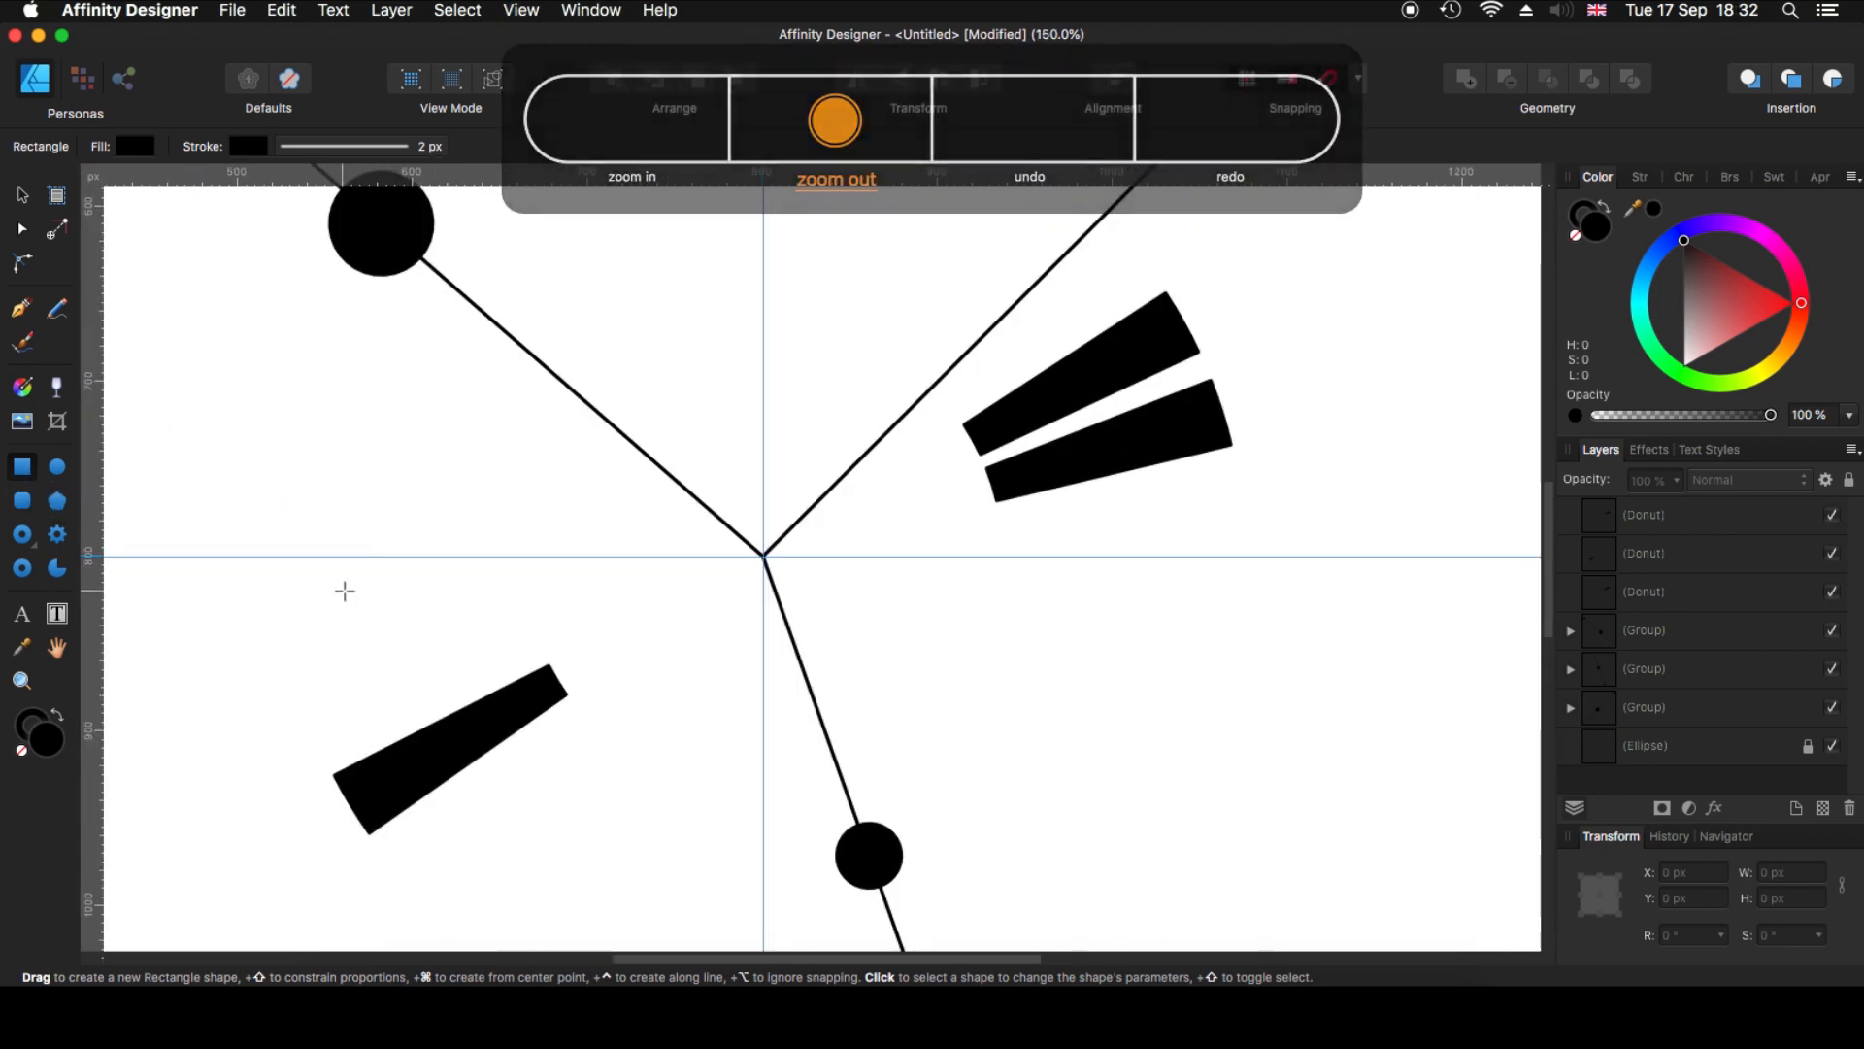
scroll(344, 590, "left", 10)
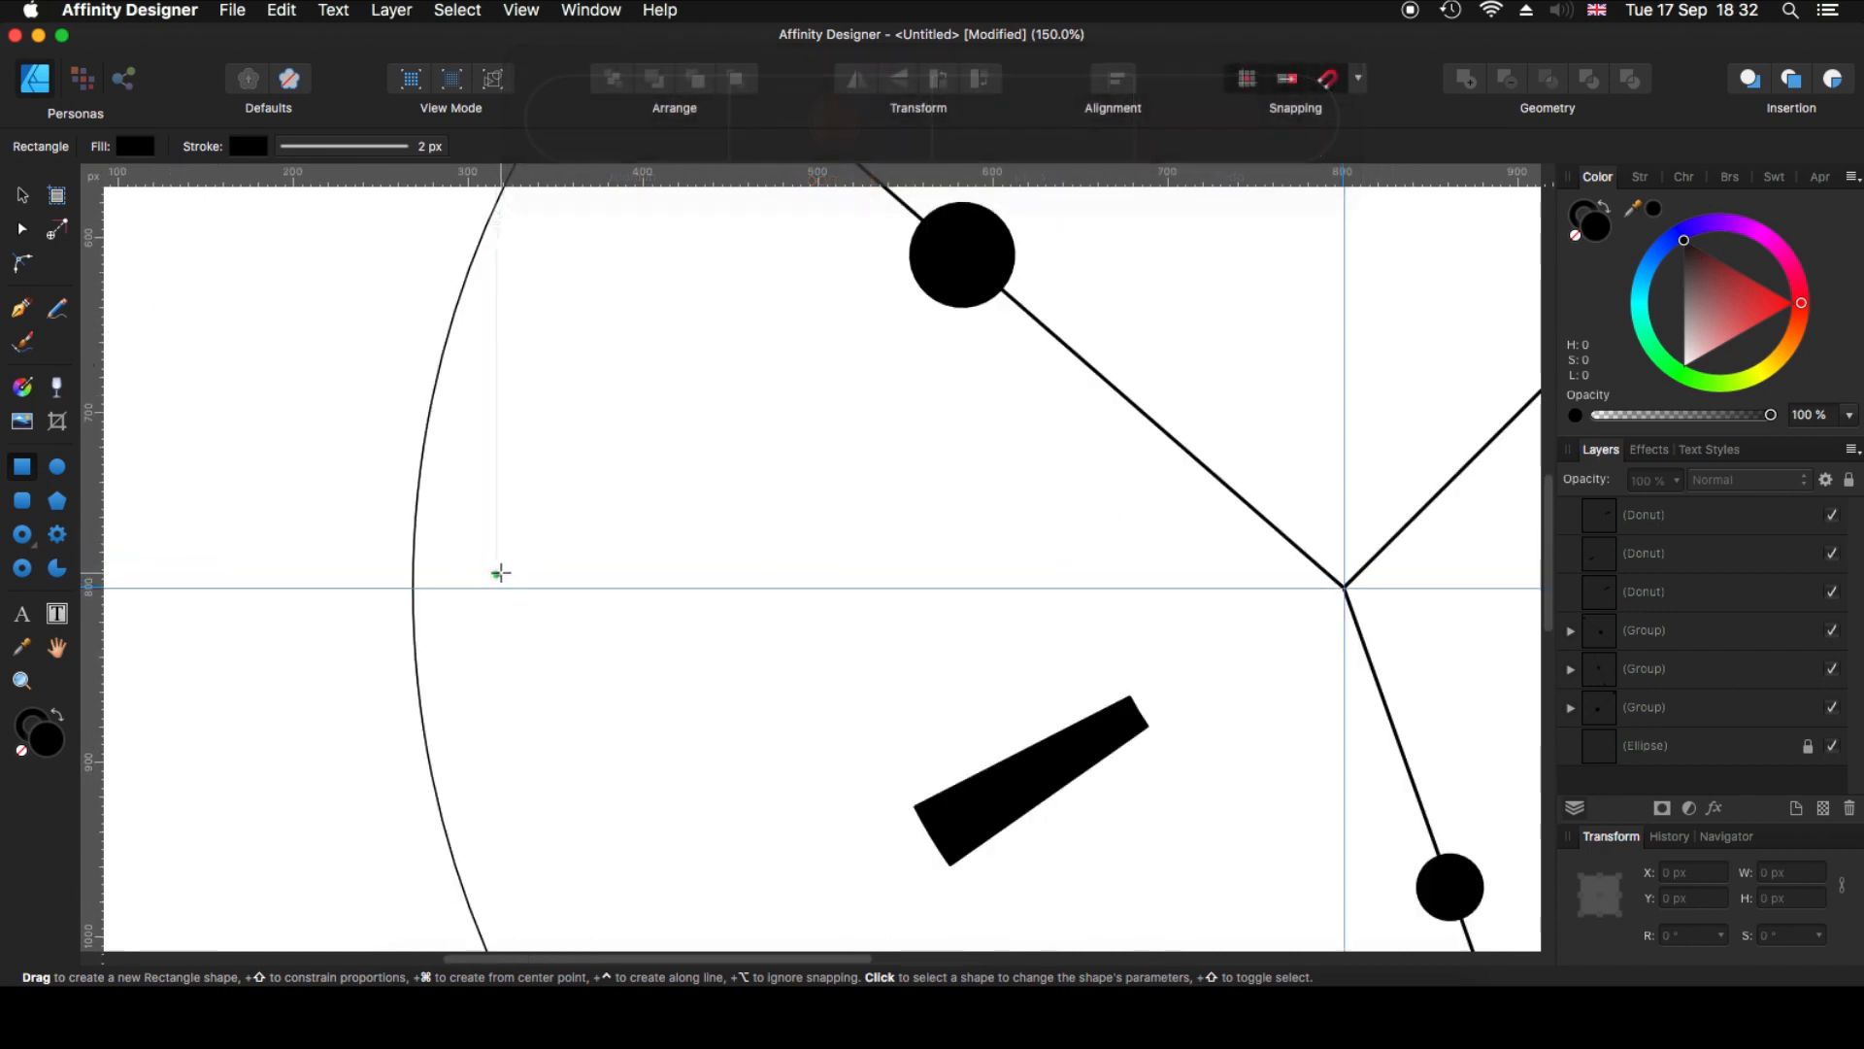
left_click_drag(497, 590, 611, 599)
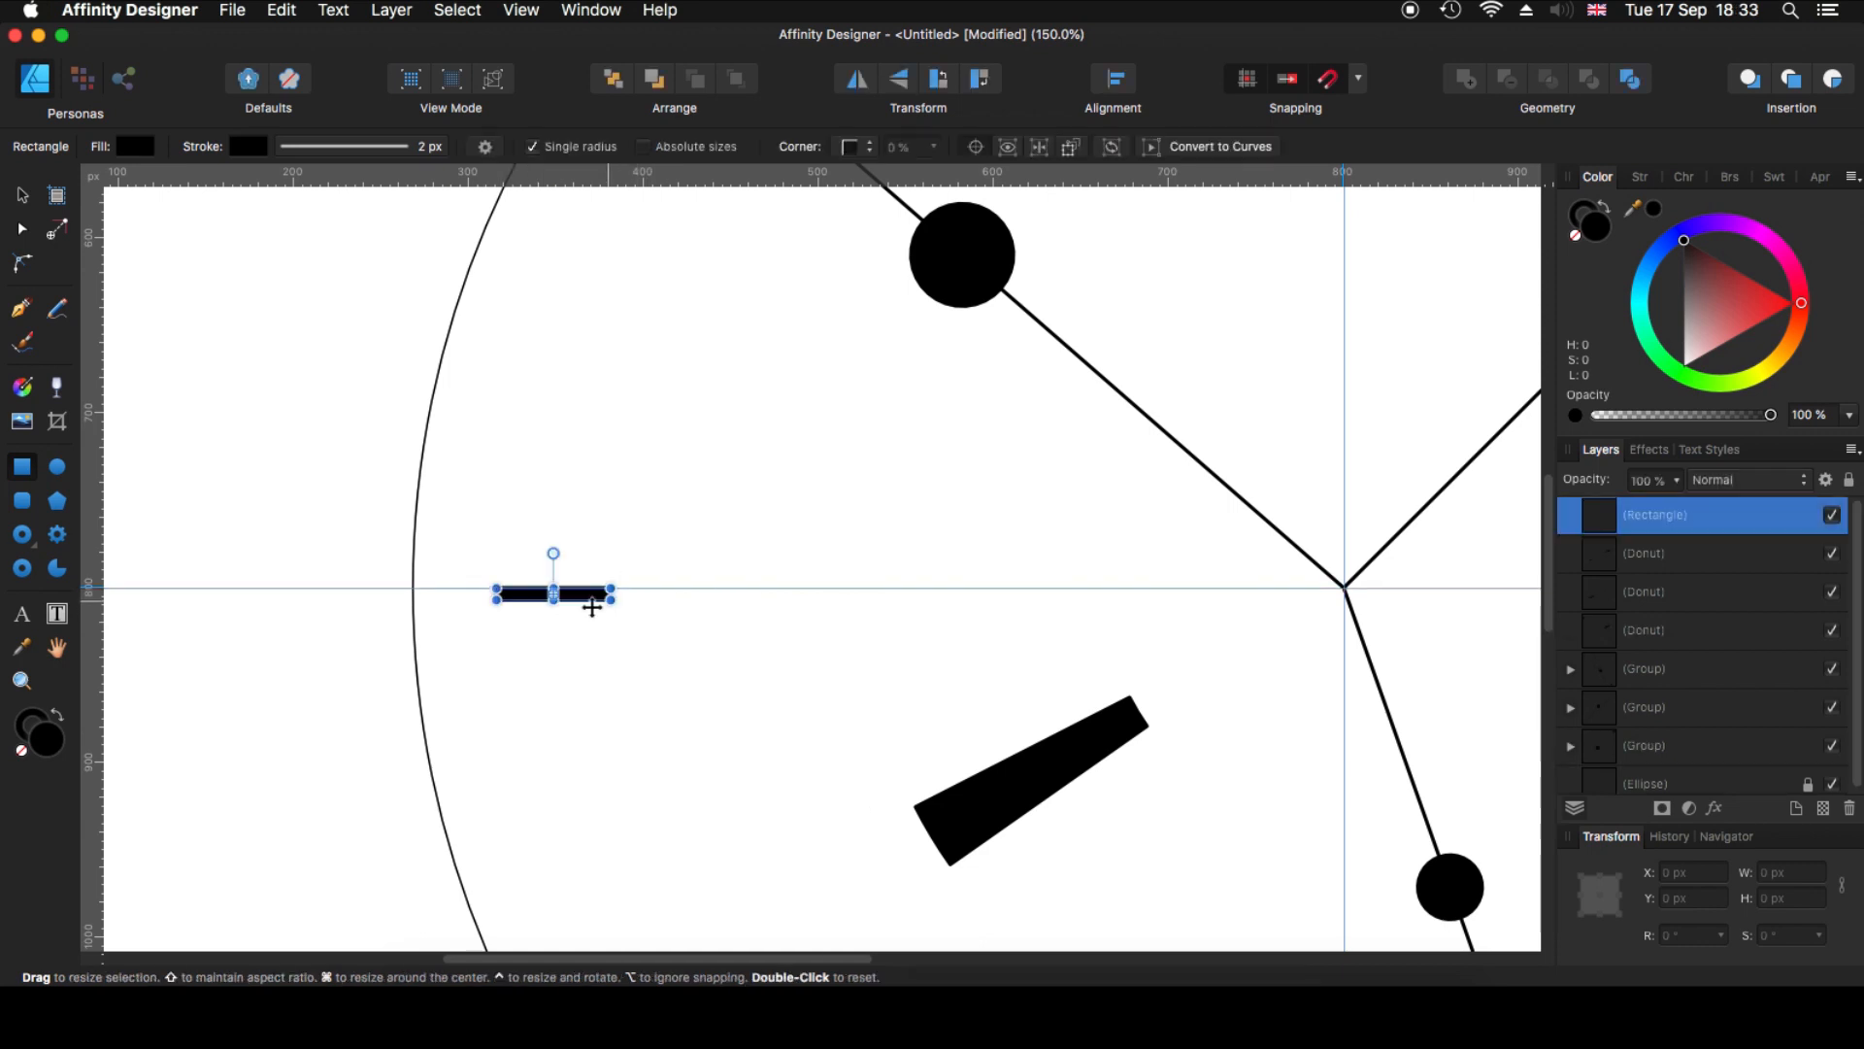
- Shrink the thin rectangle to about 62.6 px wide and 4 px high, keeping its upper-left corner in place
key("super+plus")
key("super+plus")
scroll(602, 641, "left", 5)
scroll(607, 649, "down", 2)
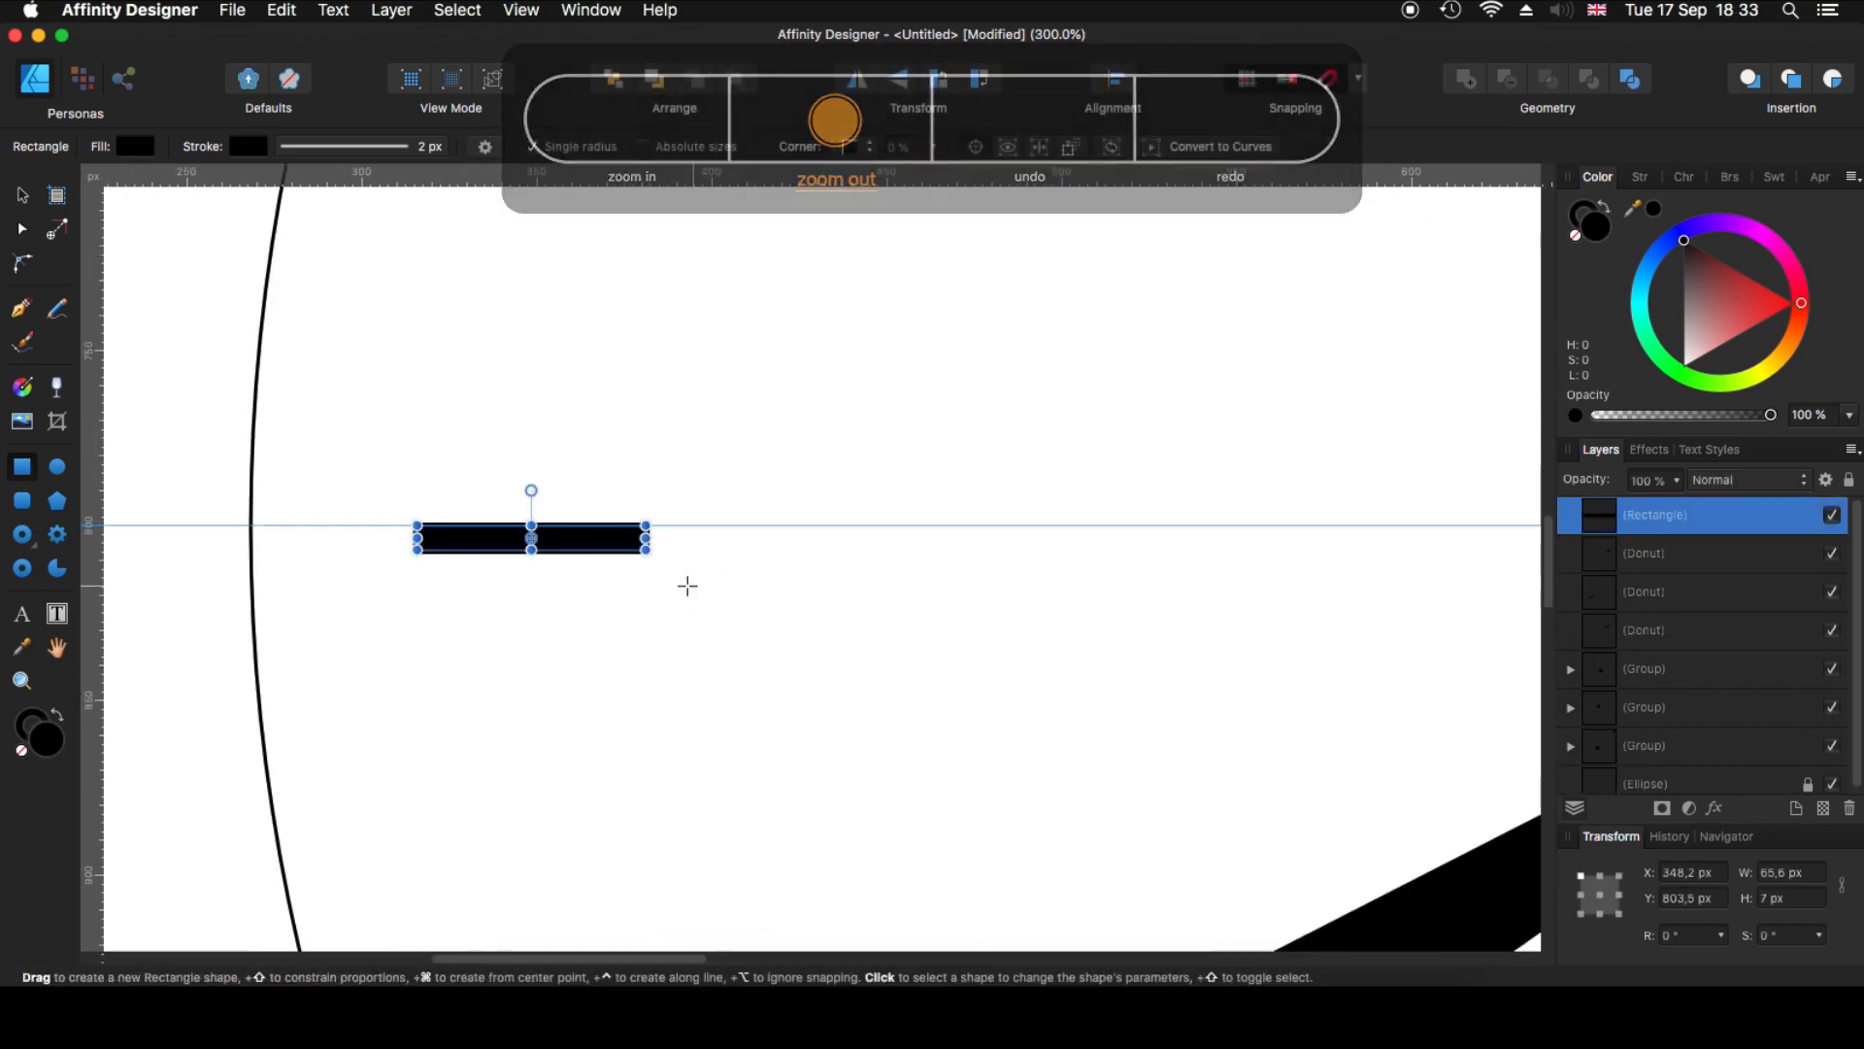
left_click_drag(645, 551, 638, 542)
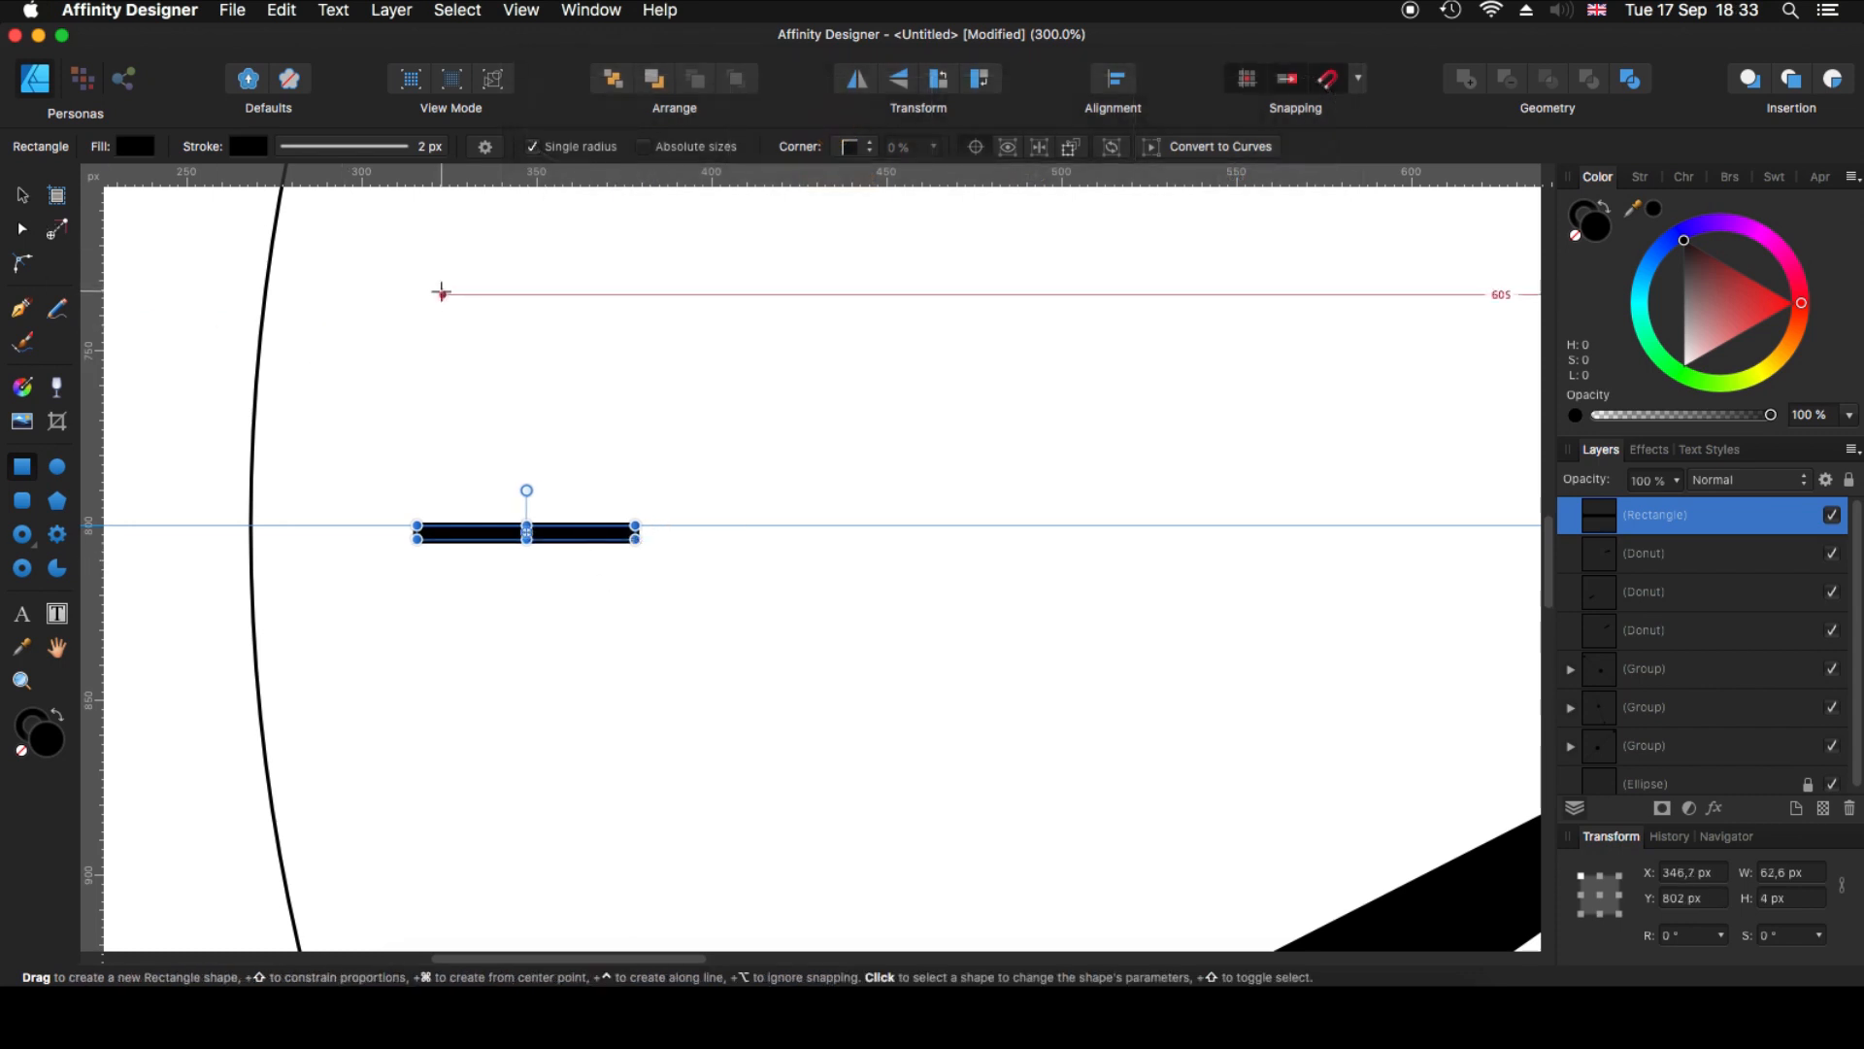
- Remove the stroke from the thin rectangle by setting its line style to none
key("v")
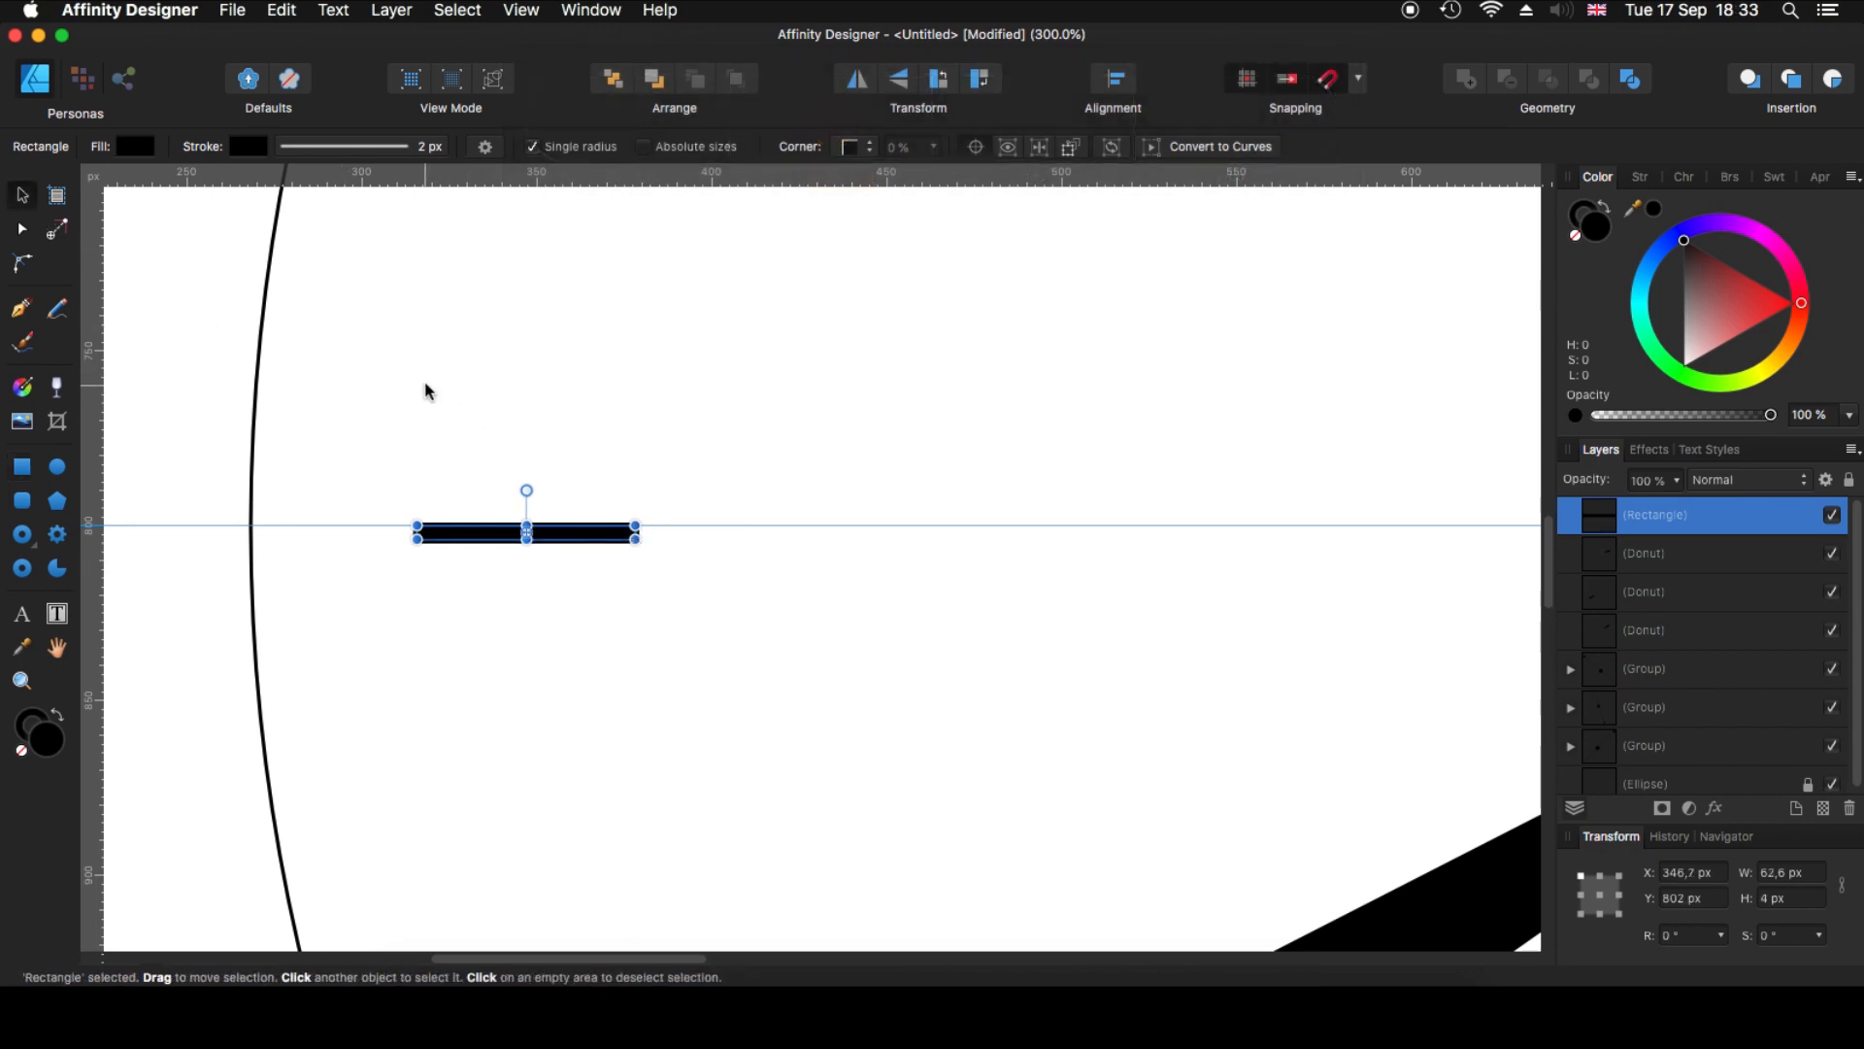
left_click(428, 391)
key("m")
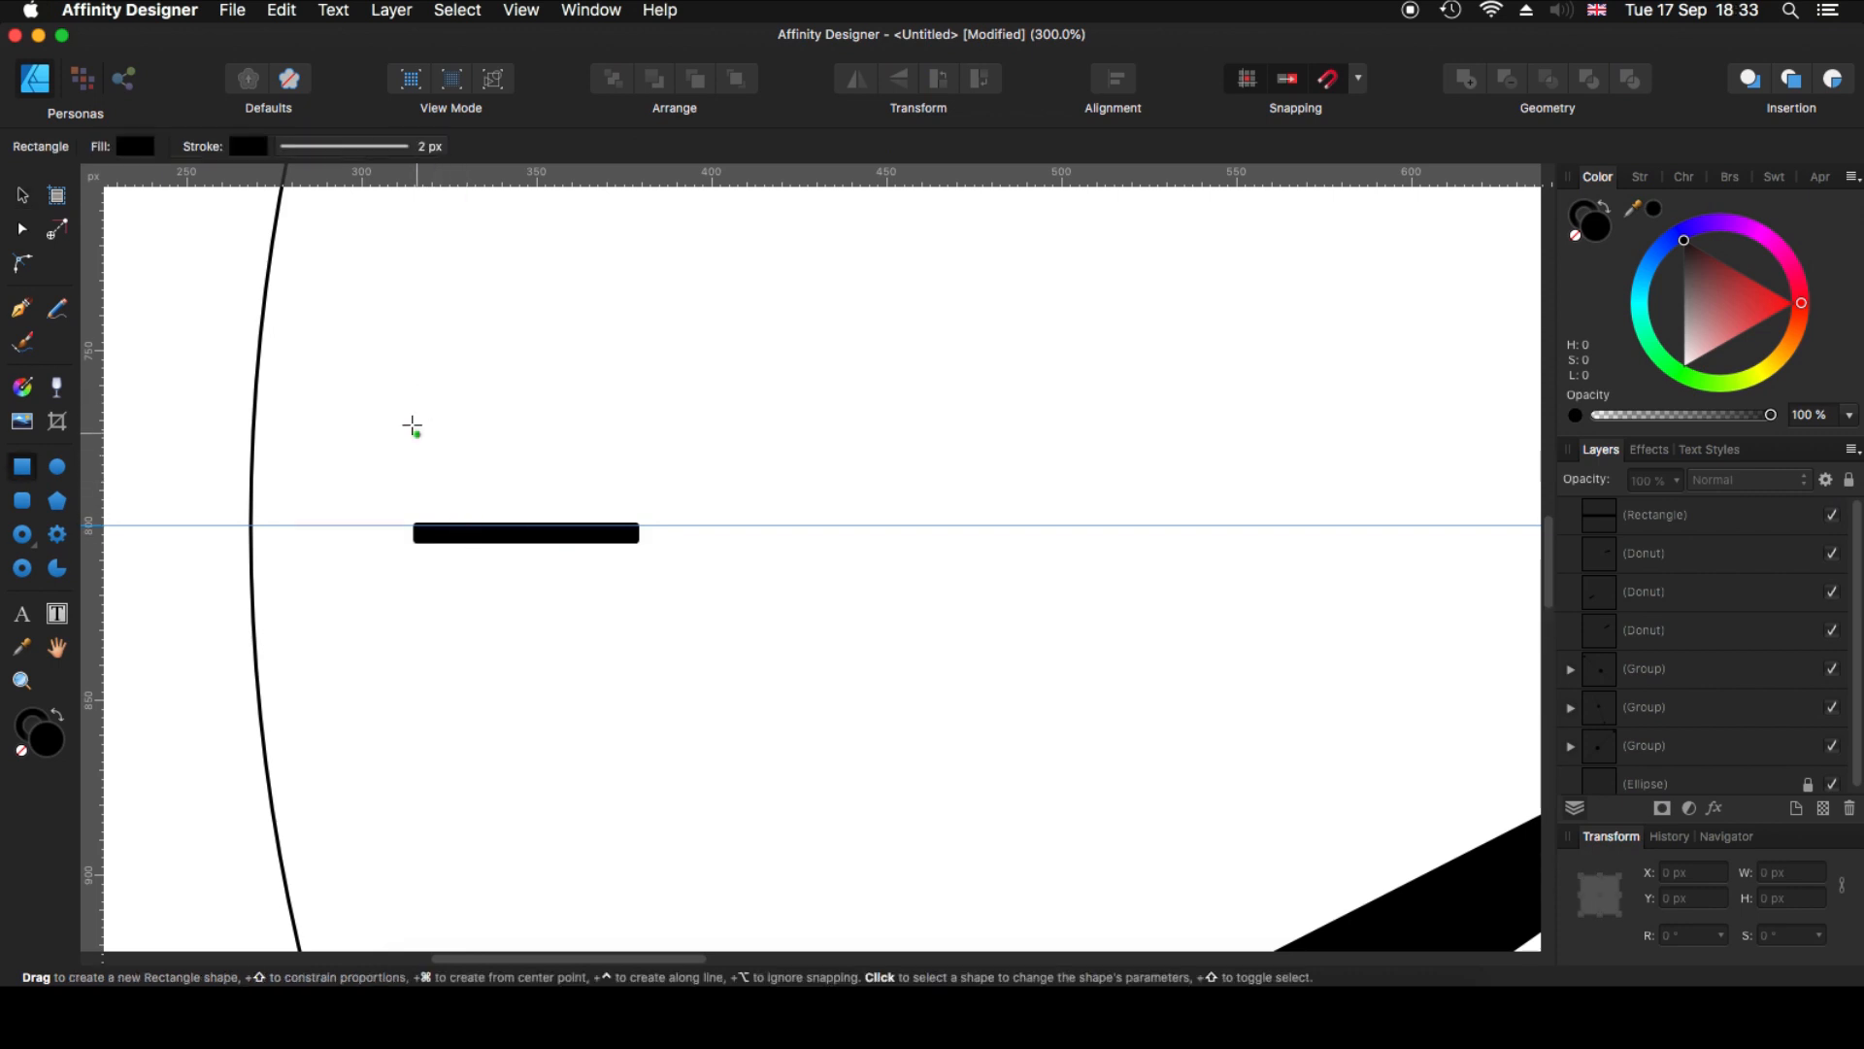
key("v")
left_click(449, 538)
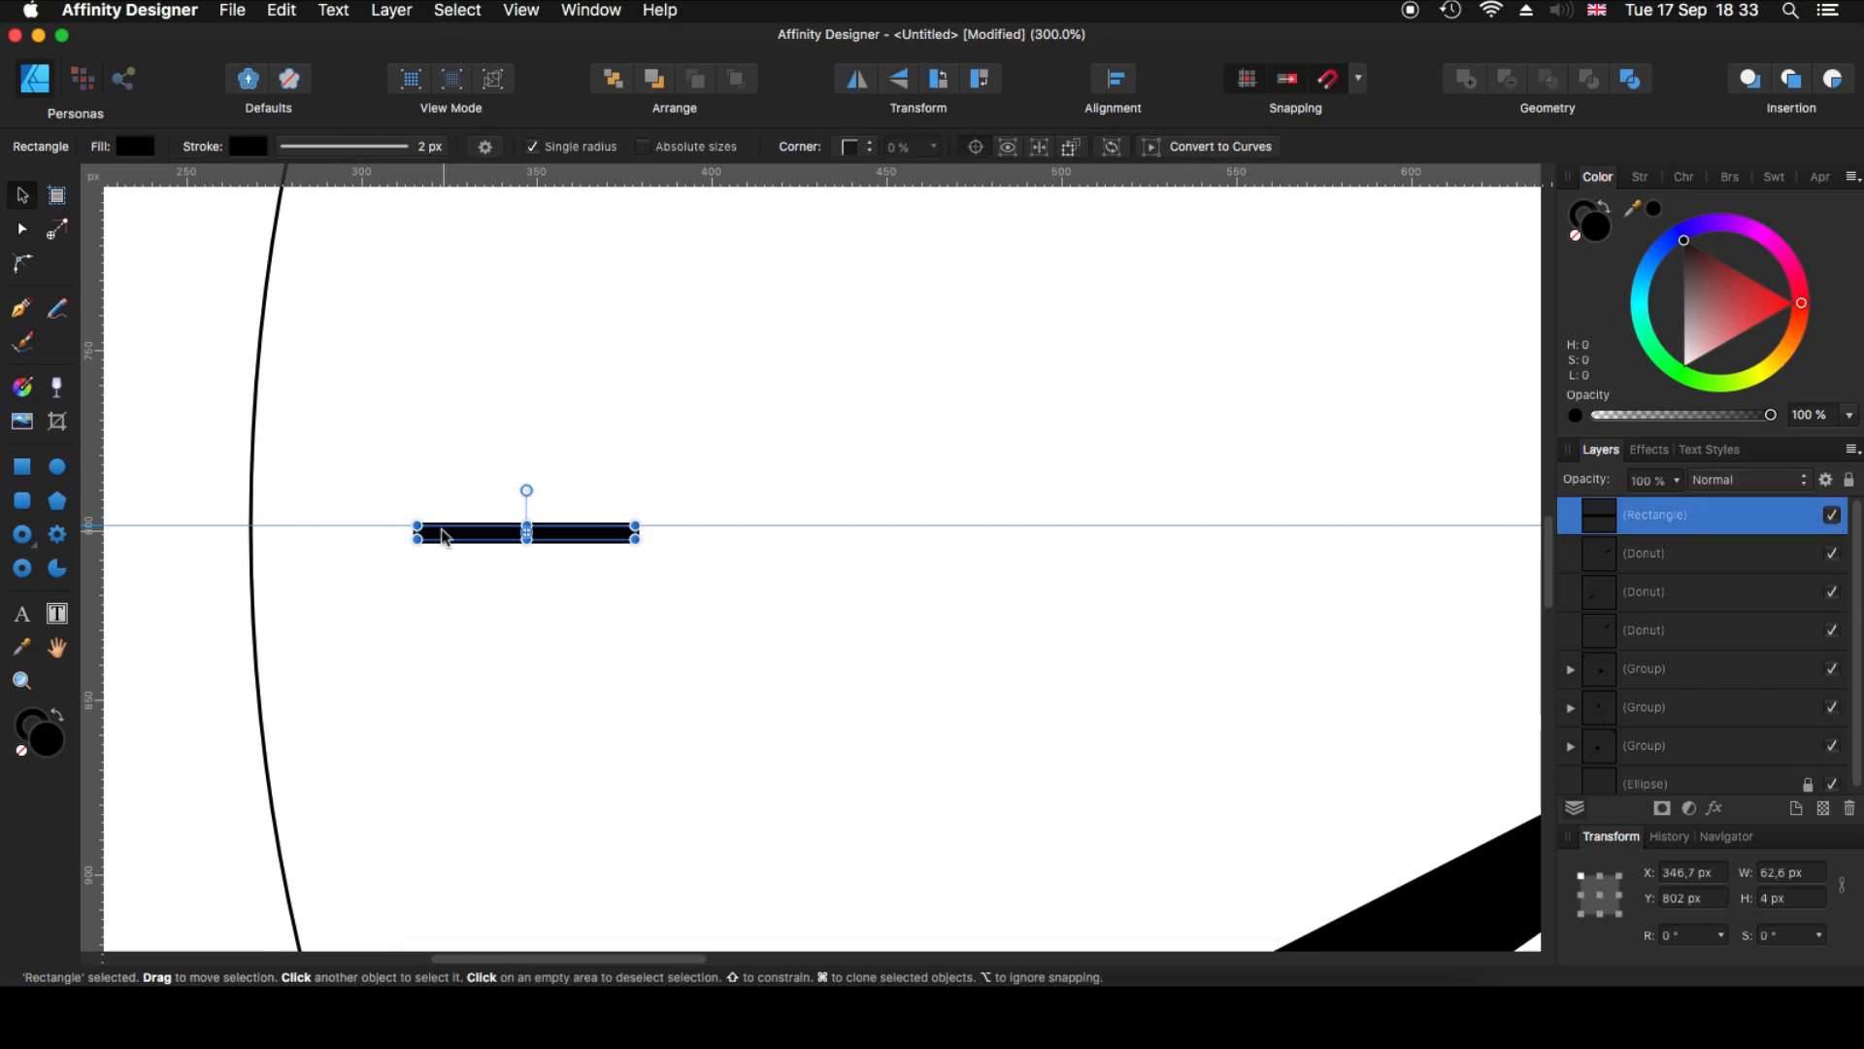
left_click(288, 154)
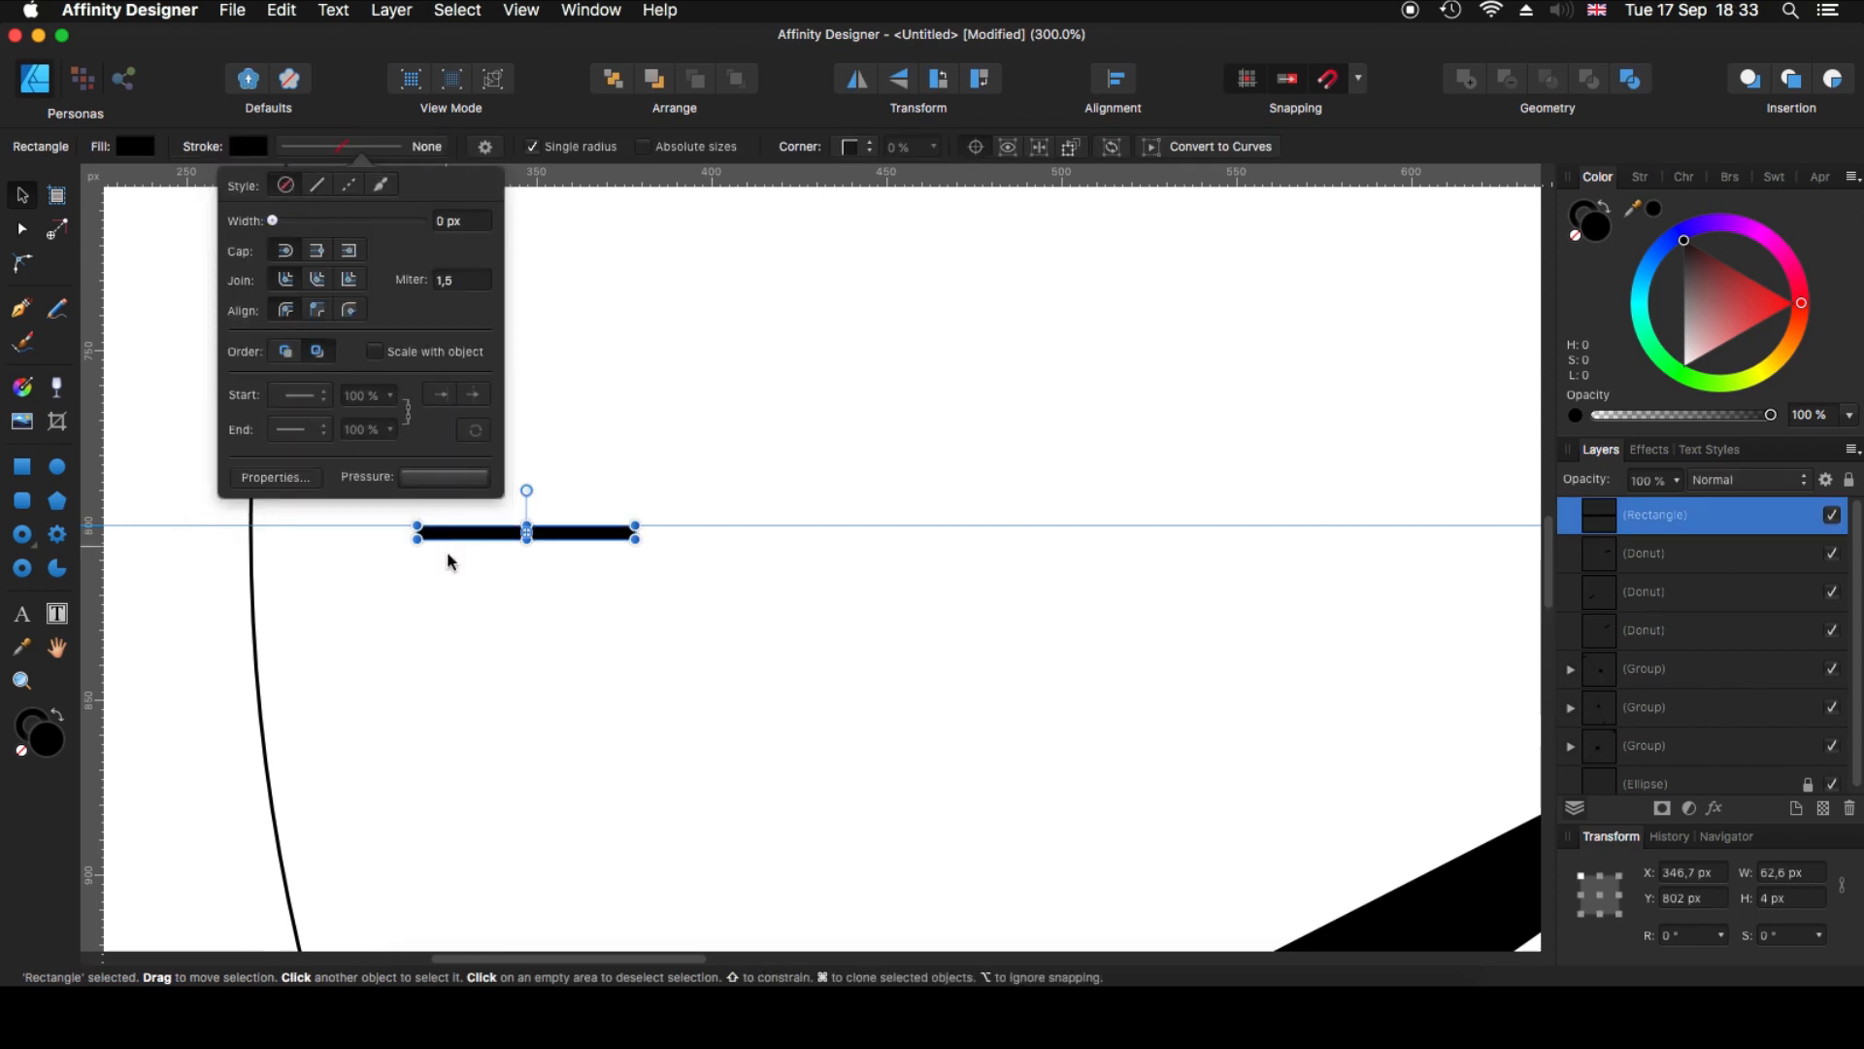
left_click(515, 586)
- Move the rectangle's transform origin to the guides' intersection at 800 px, 800 px
left_click_drag(522, 538, 1356, 536)
scroll(1294, 624, "right", 5)
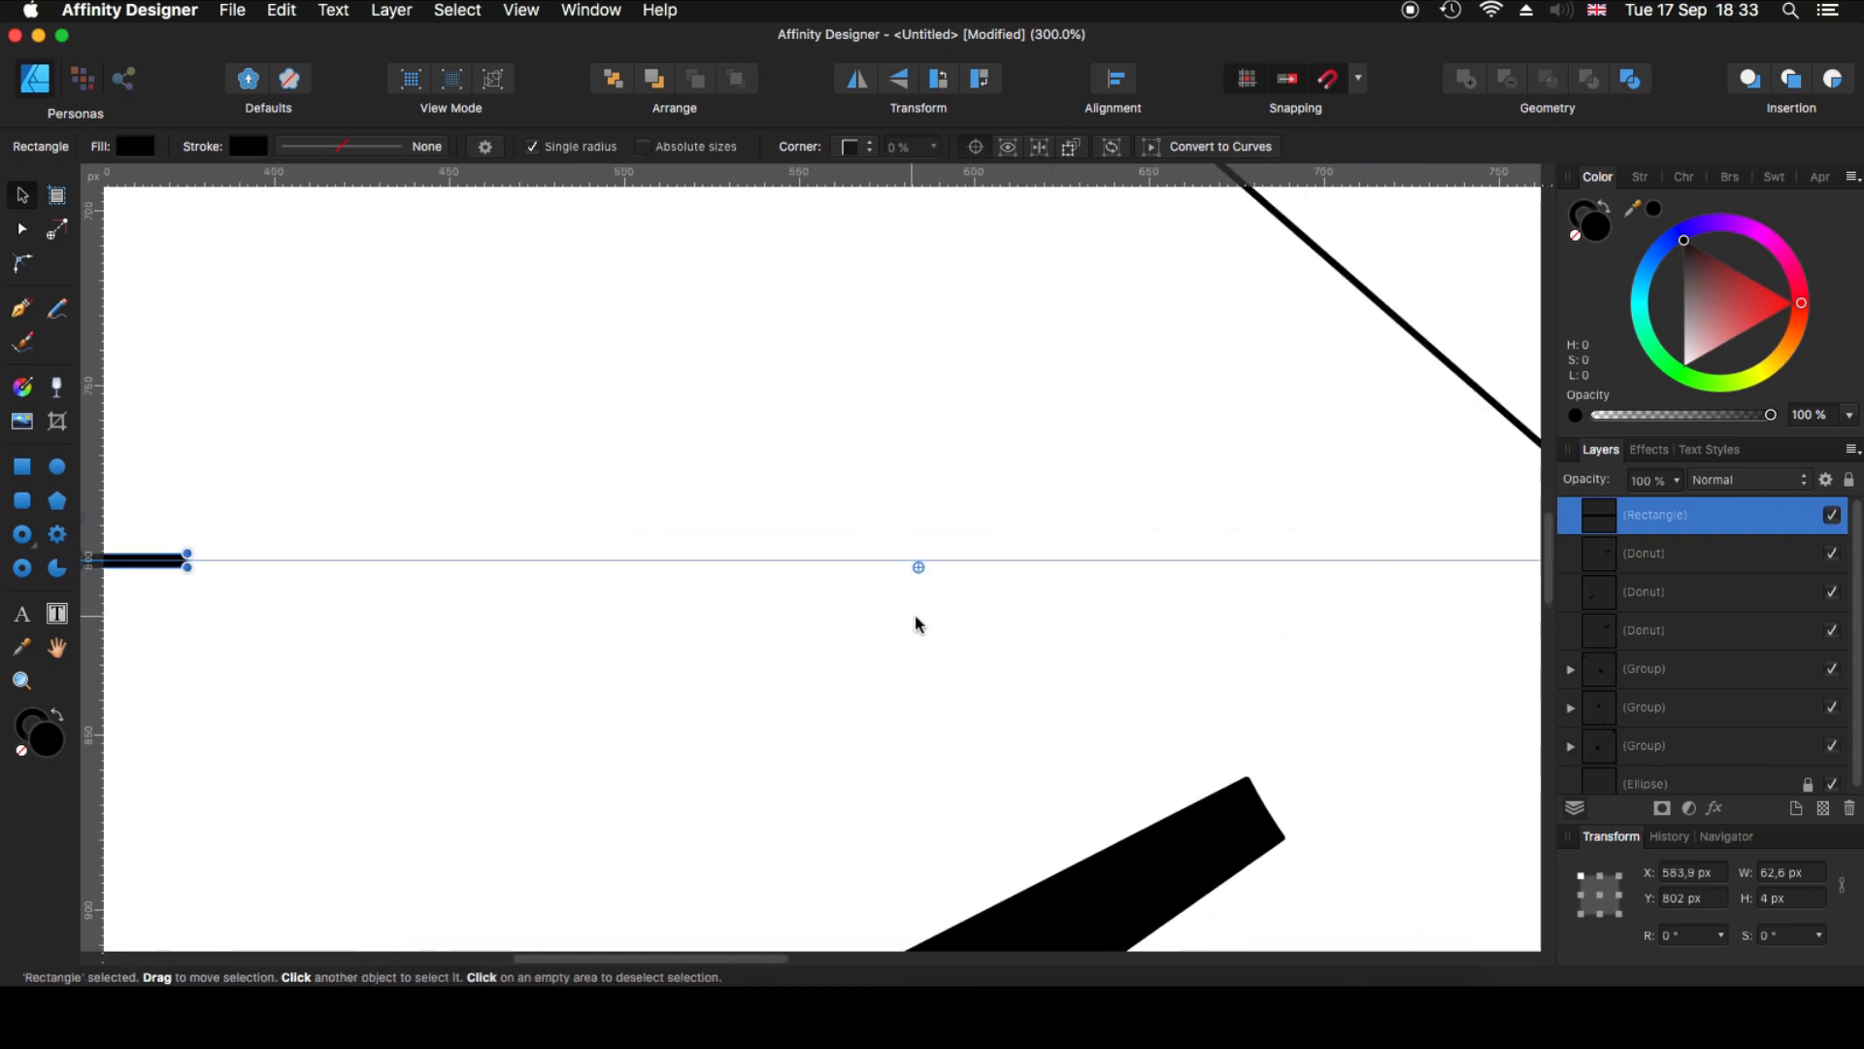
left_click_drag(924, 566, 1473, 545)
scroll(1186, 653, "right", 6)
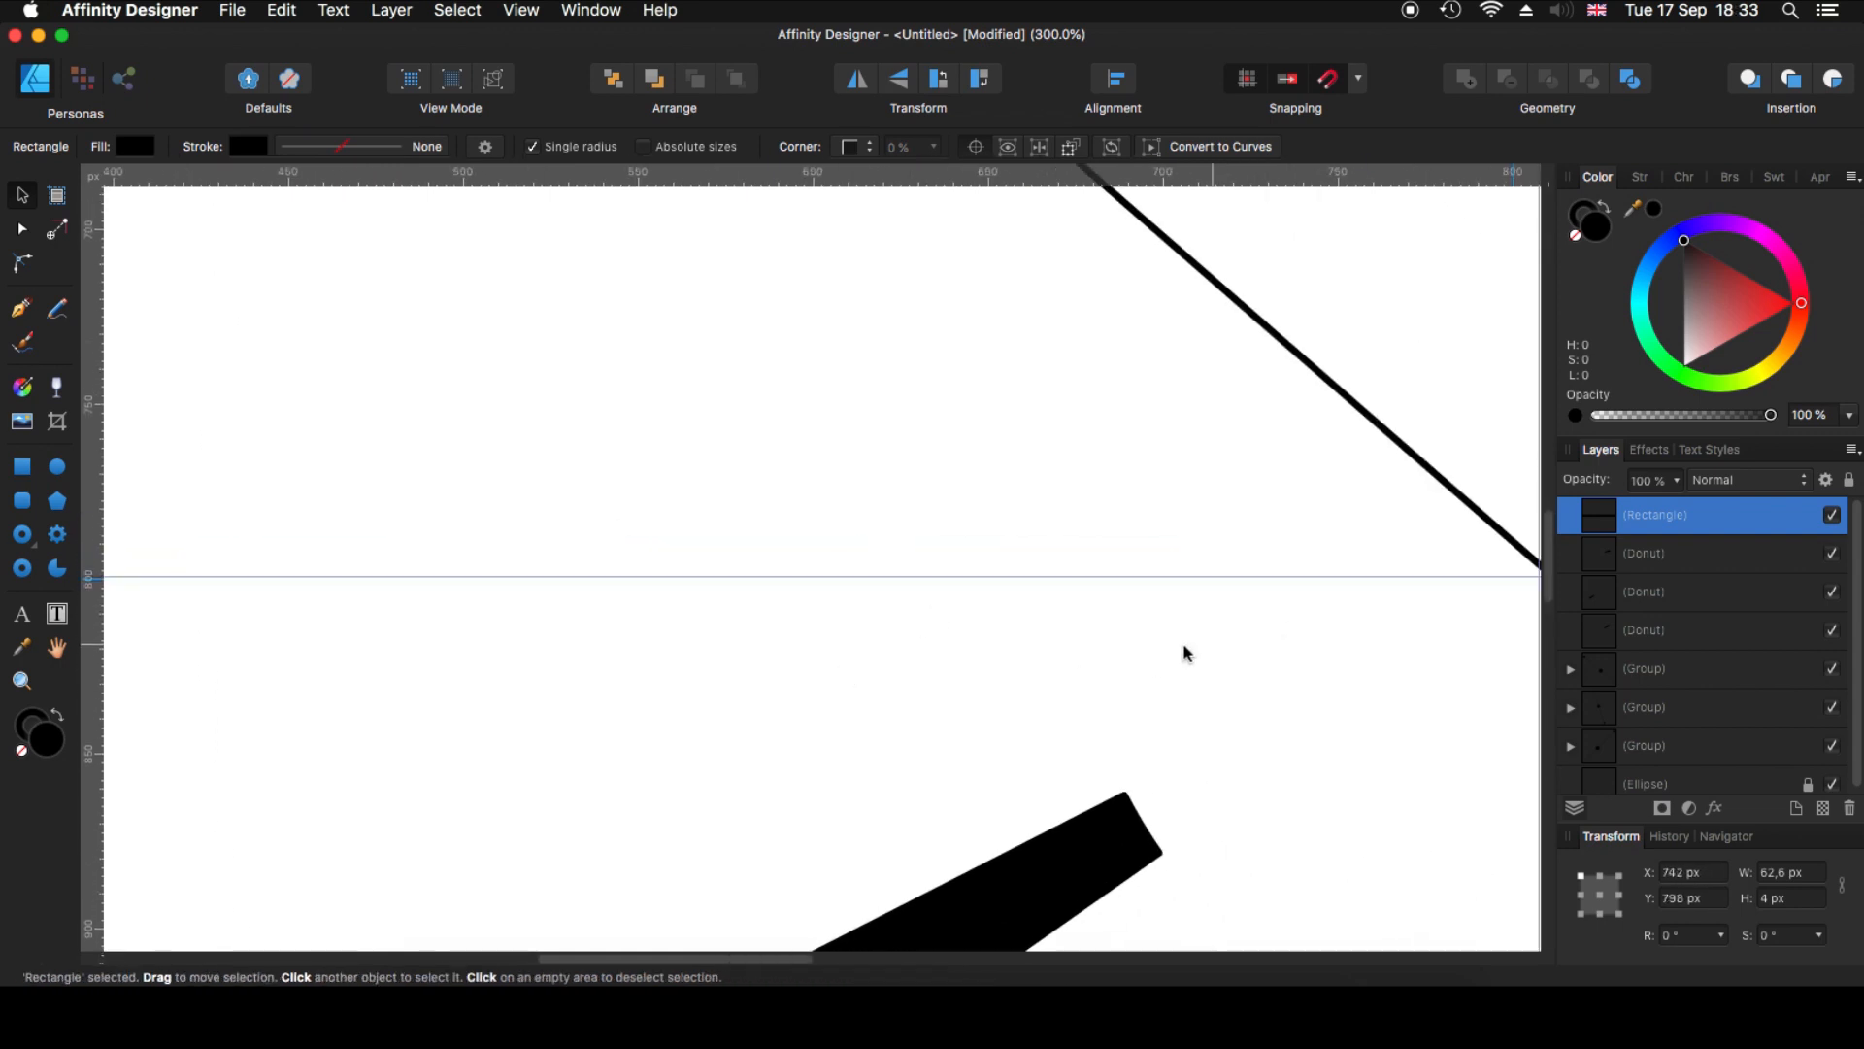
left_click_drag(868, 516, 1074, 525)
scroll(900, 630, "left", 15)
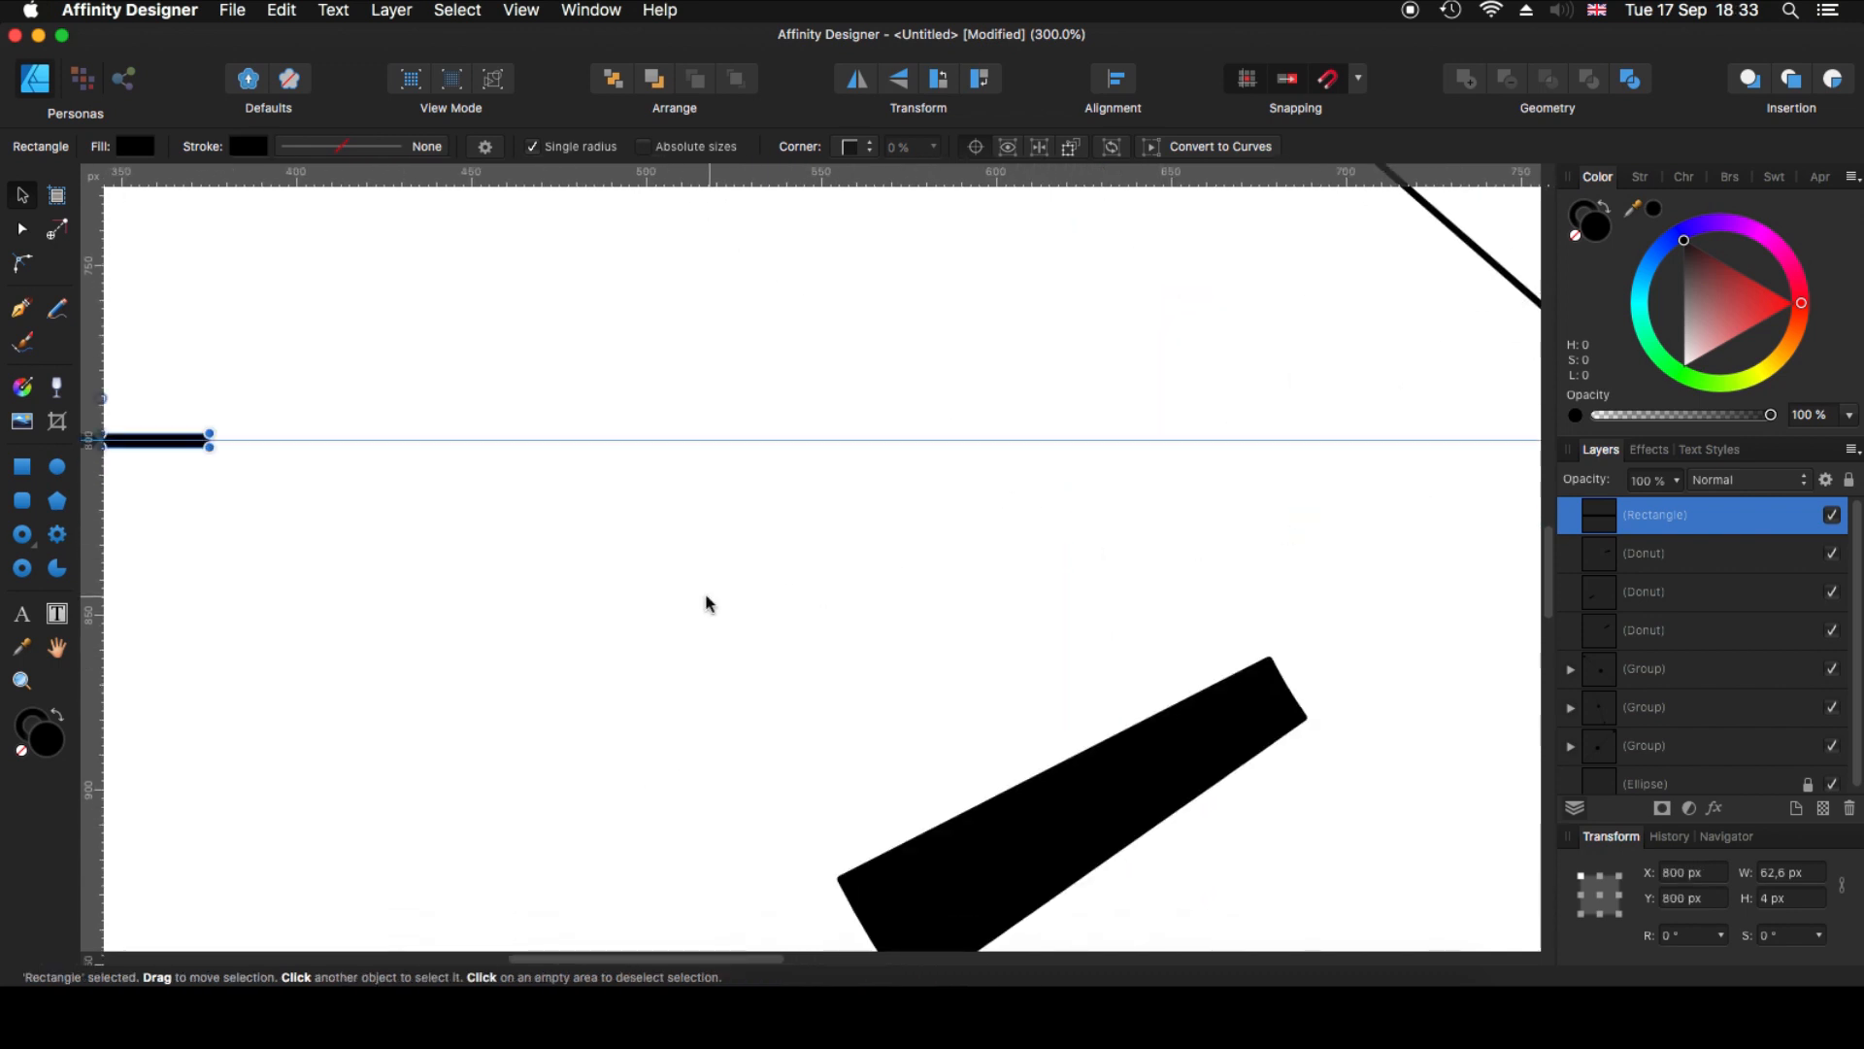
- Rotate the rectangle to about 10.1° around the circle's centre, below the horizontal guide
left_click_drag(543, 387, 580, 653)
scroll(818, 661, "left", 3)
scroll(817, 662, "up", 1)
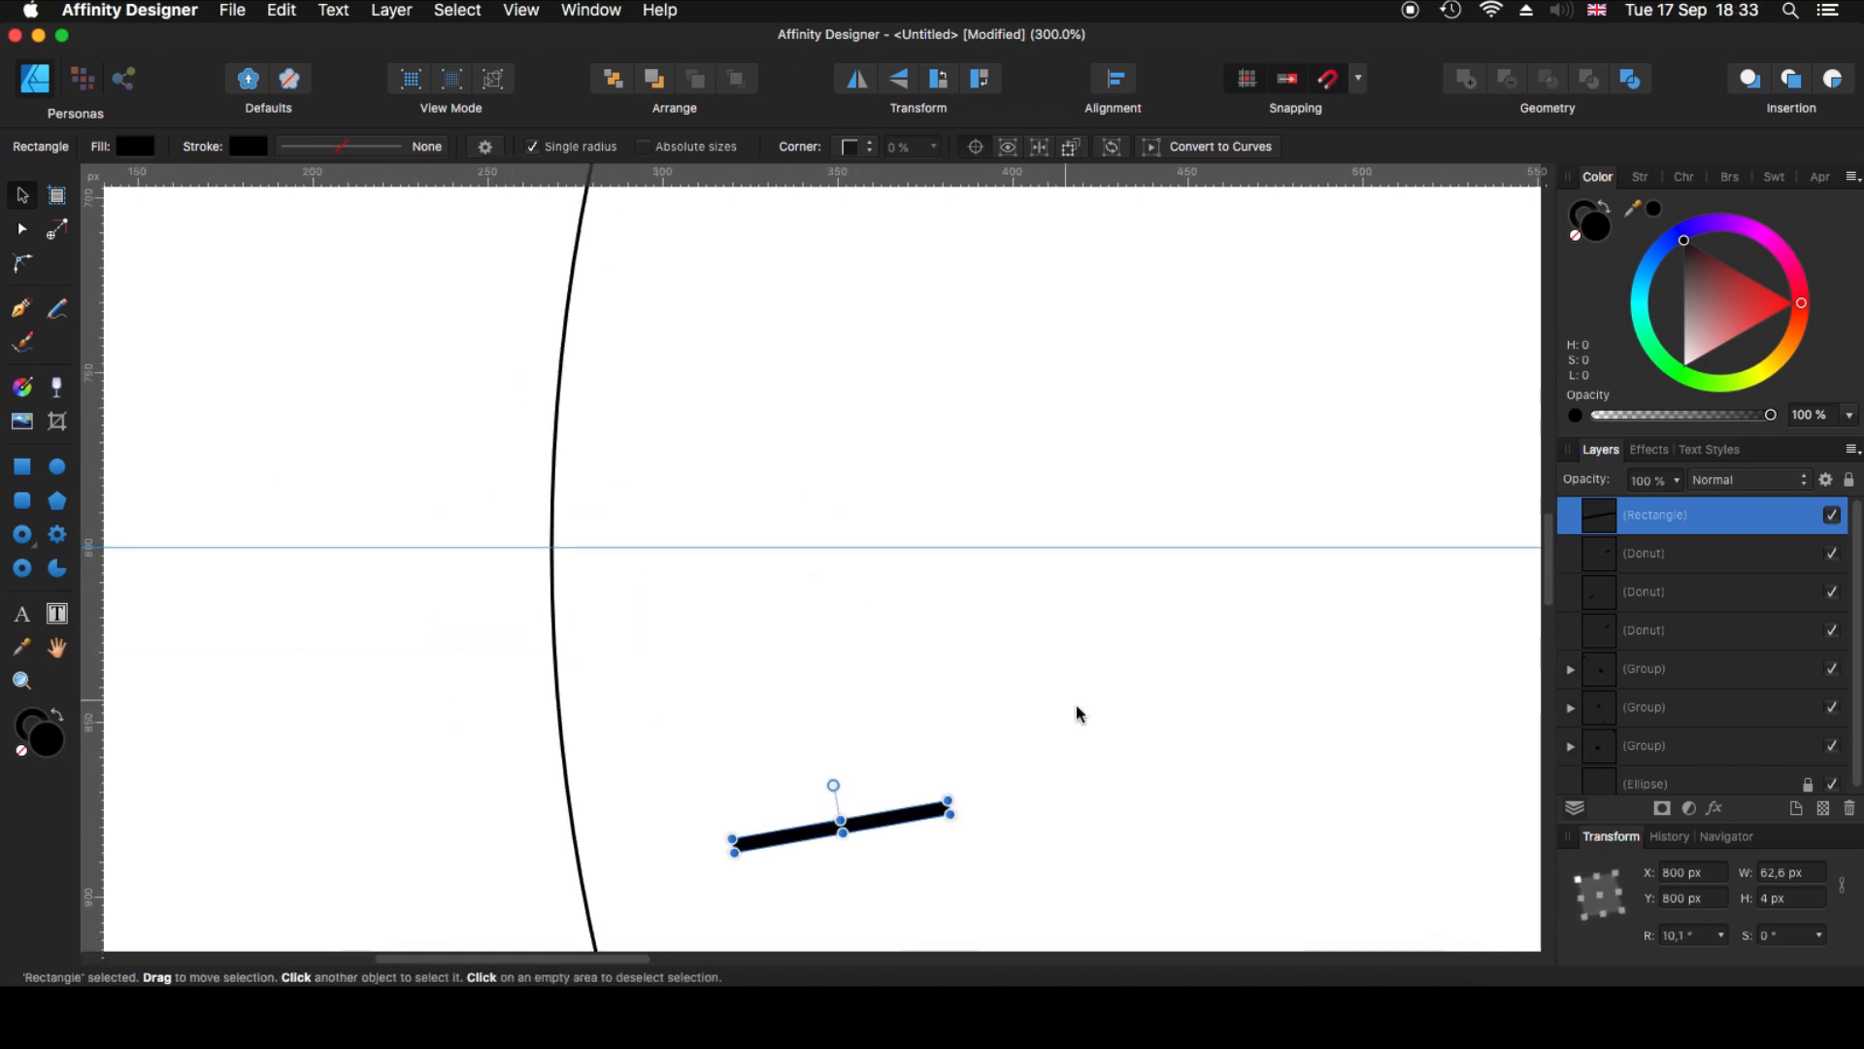
- Duplicate the rotated rectangle and turn the copy to about 10.8° around the circle's centre, leaving a small gap between the bars
scroll(899, 412, "down", 5)
scroll(899, 412, "right", 3)
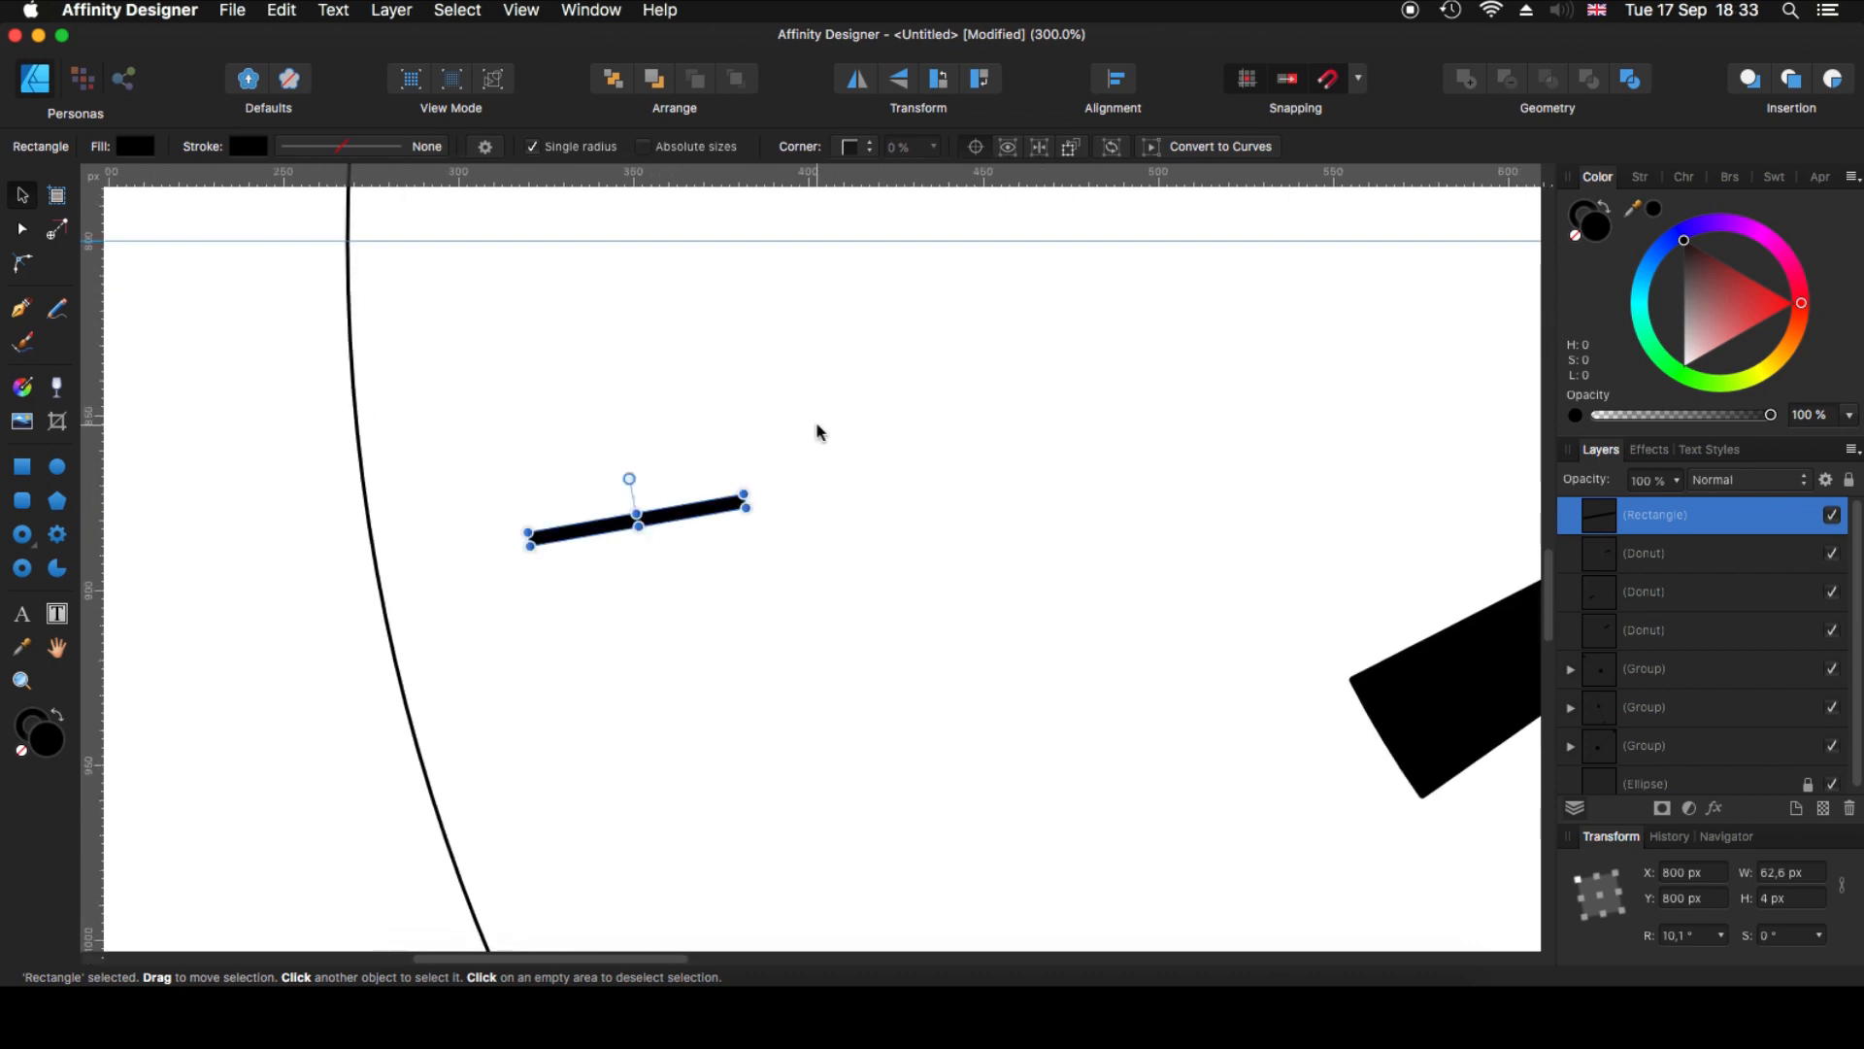
key("super+j")
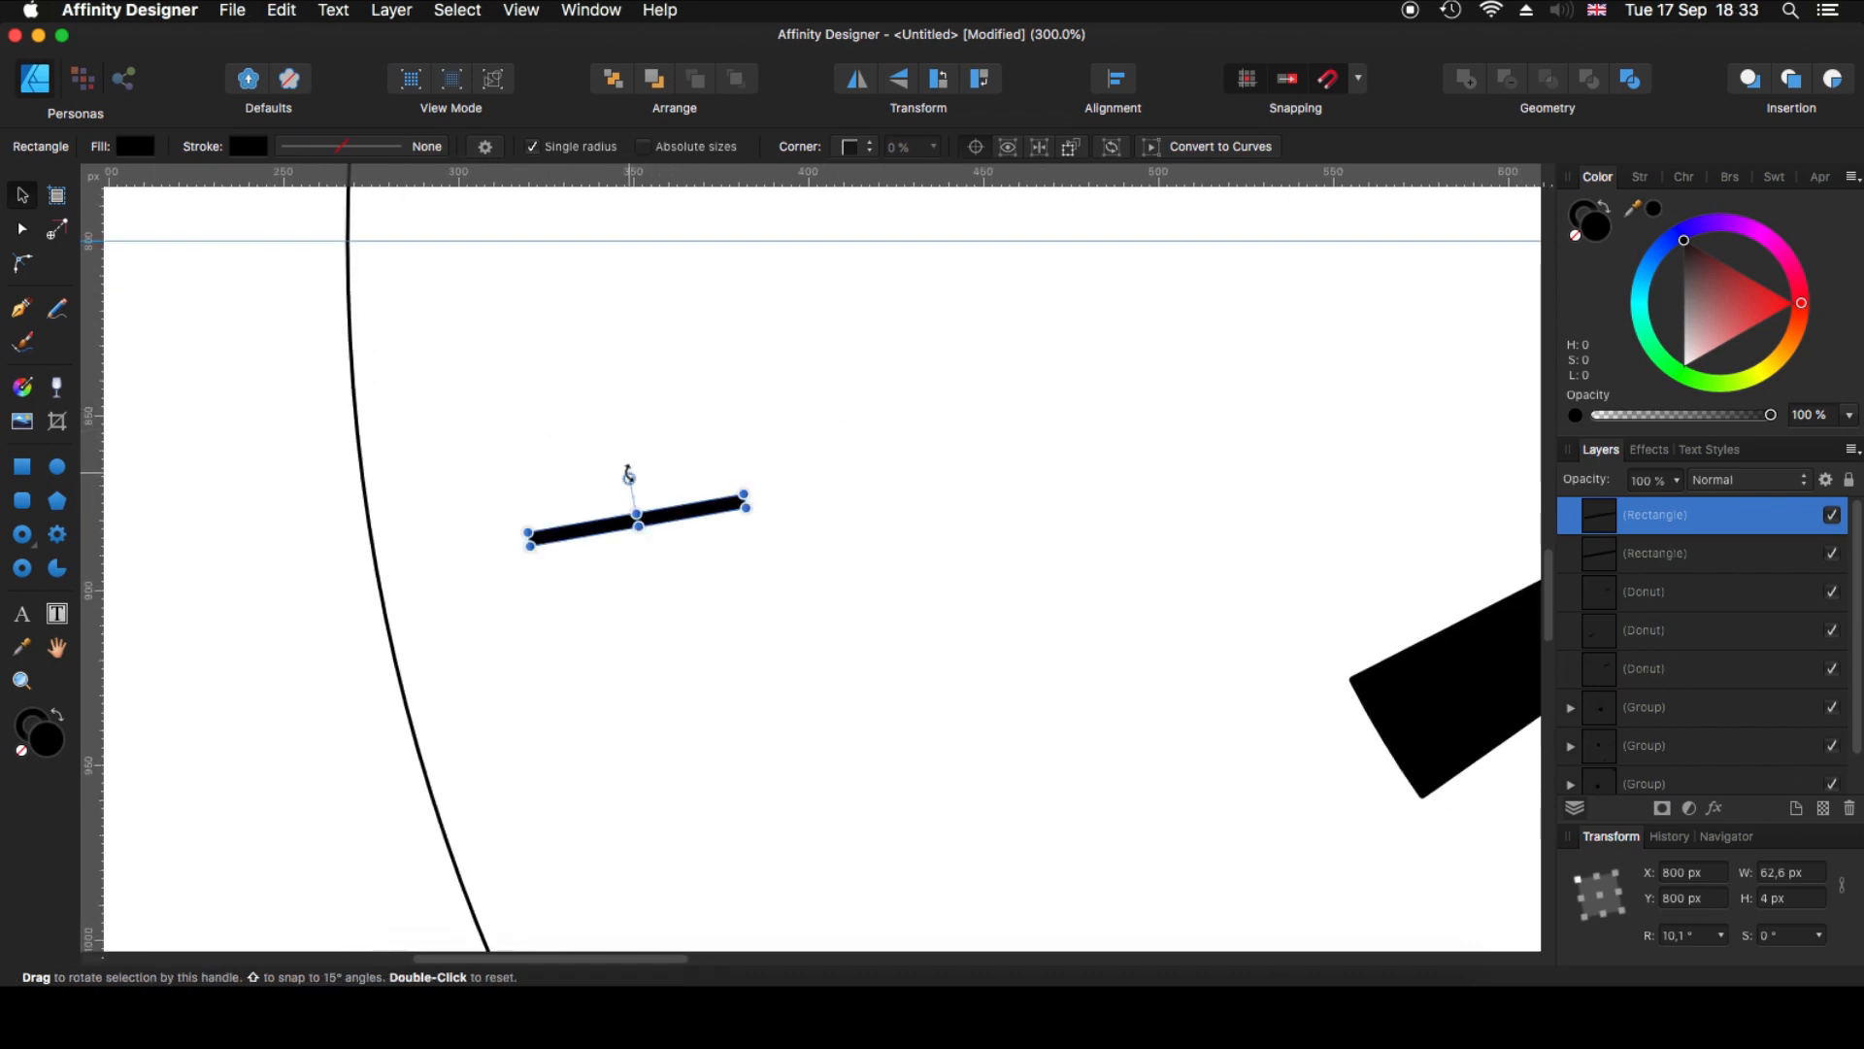
left_click_drag(630, 476, 632, 500)
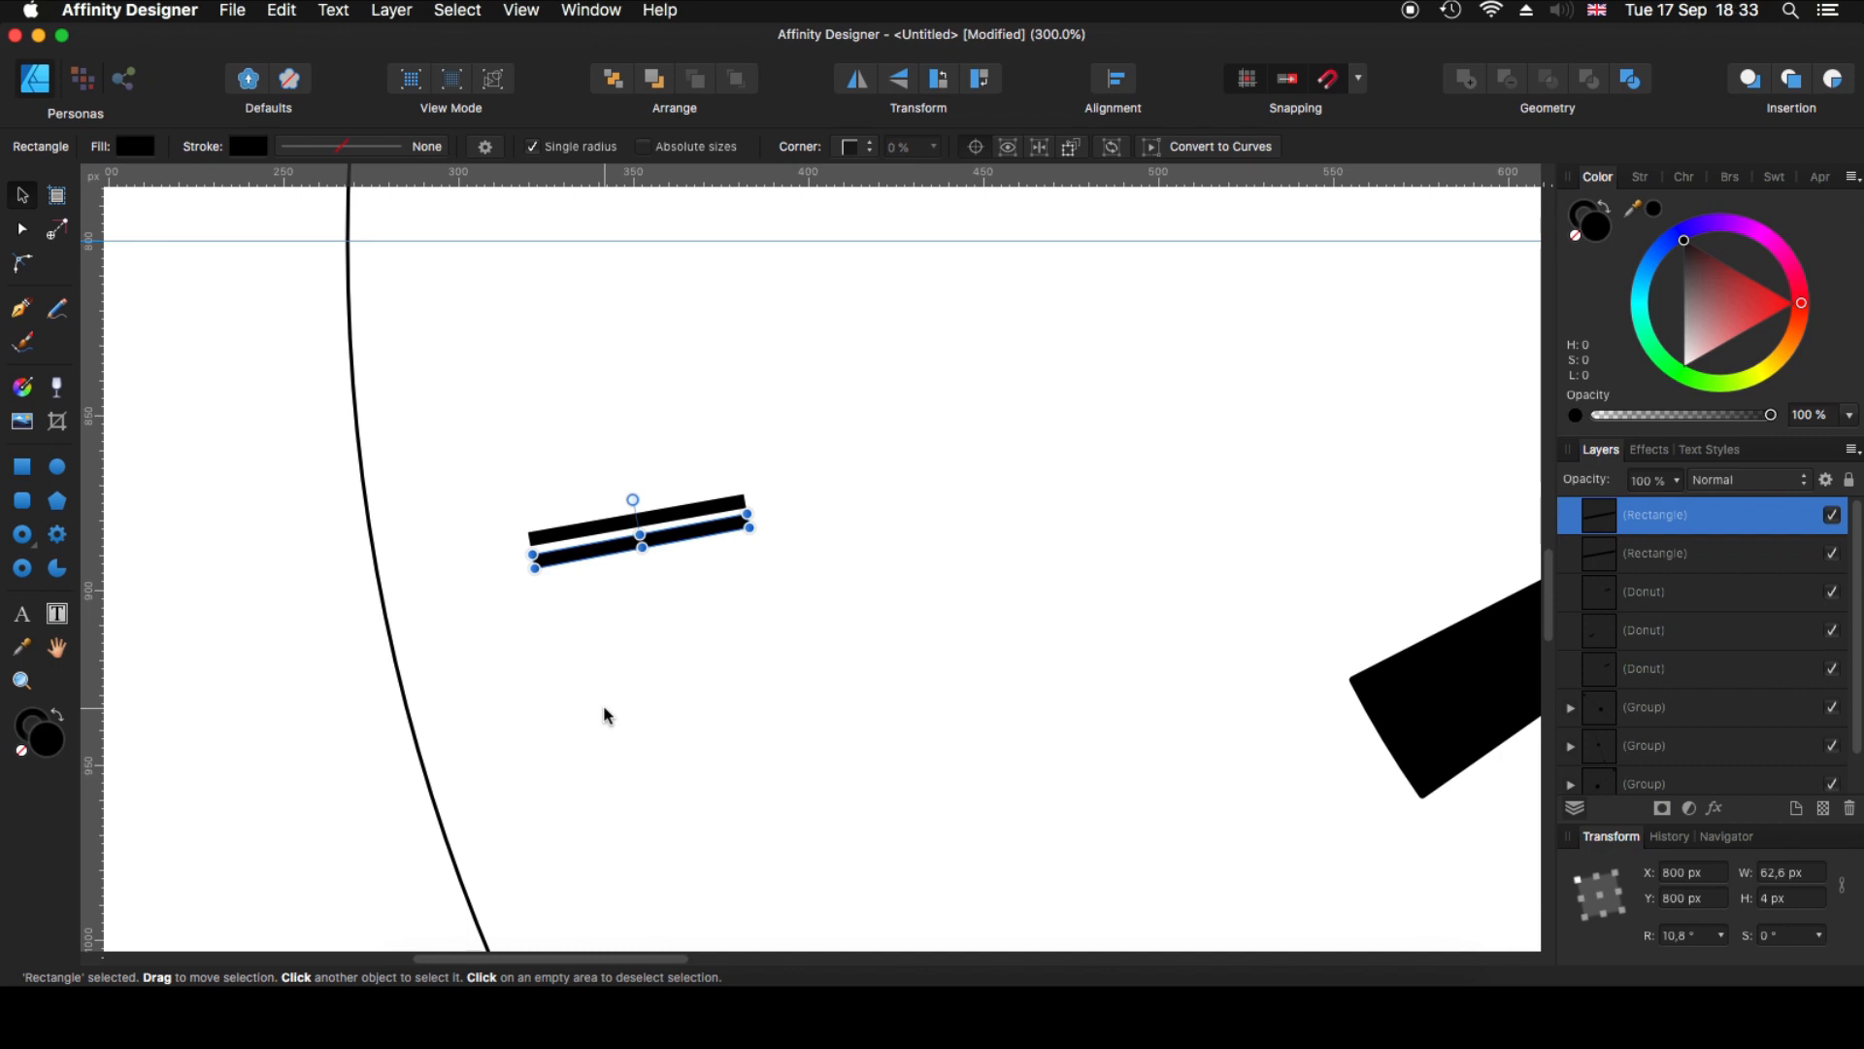
- Repeat the rotated duplication many times to build a long curved band of evenly spaced bars along the circle's lower-left side
key("super+j")
key("super+j")
key("super+j")
key("super+j")
key("super+j")
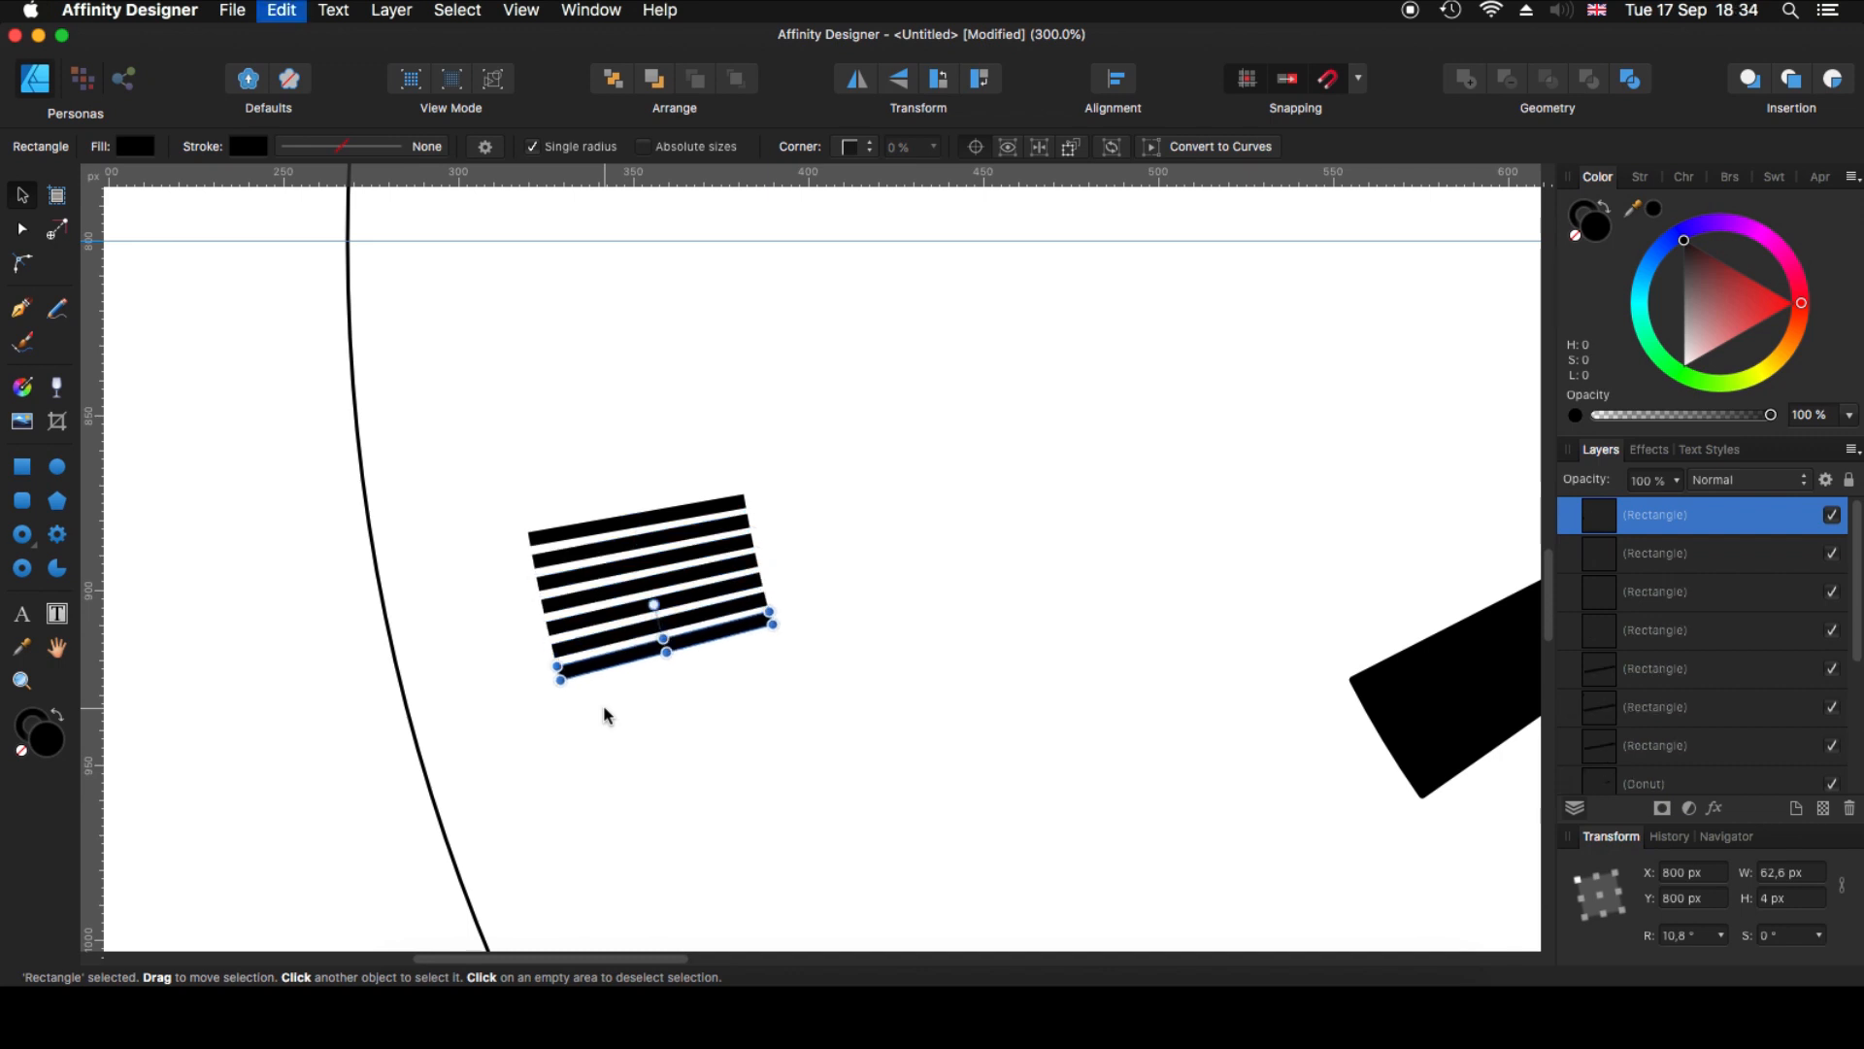
key("super+j")
key("super+j")
key("super+j")
key("super+j")
key("super+j")
key("super+j")
key("super+j")
key("super+j")
key("super+j")
key("super+j")
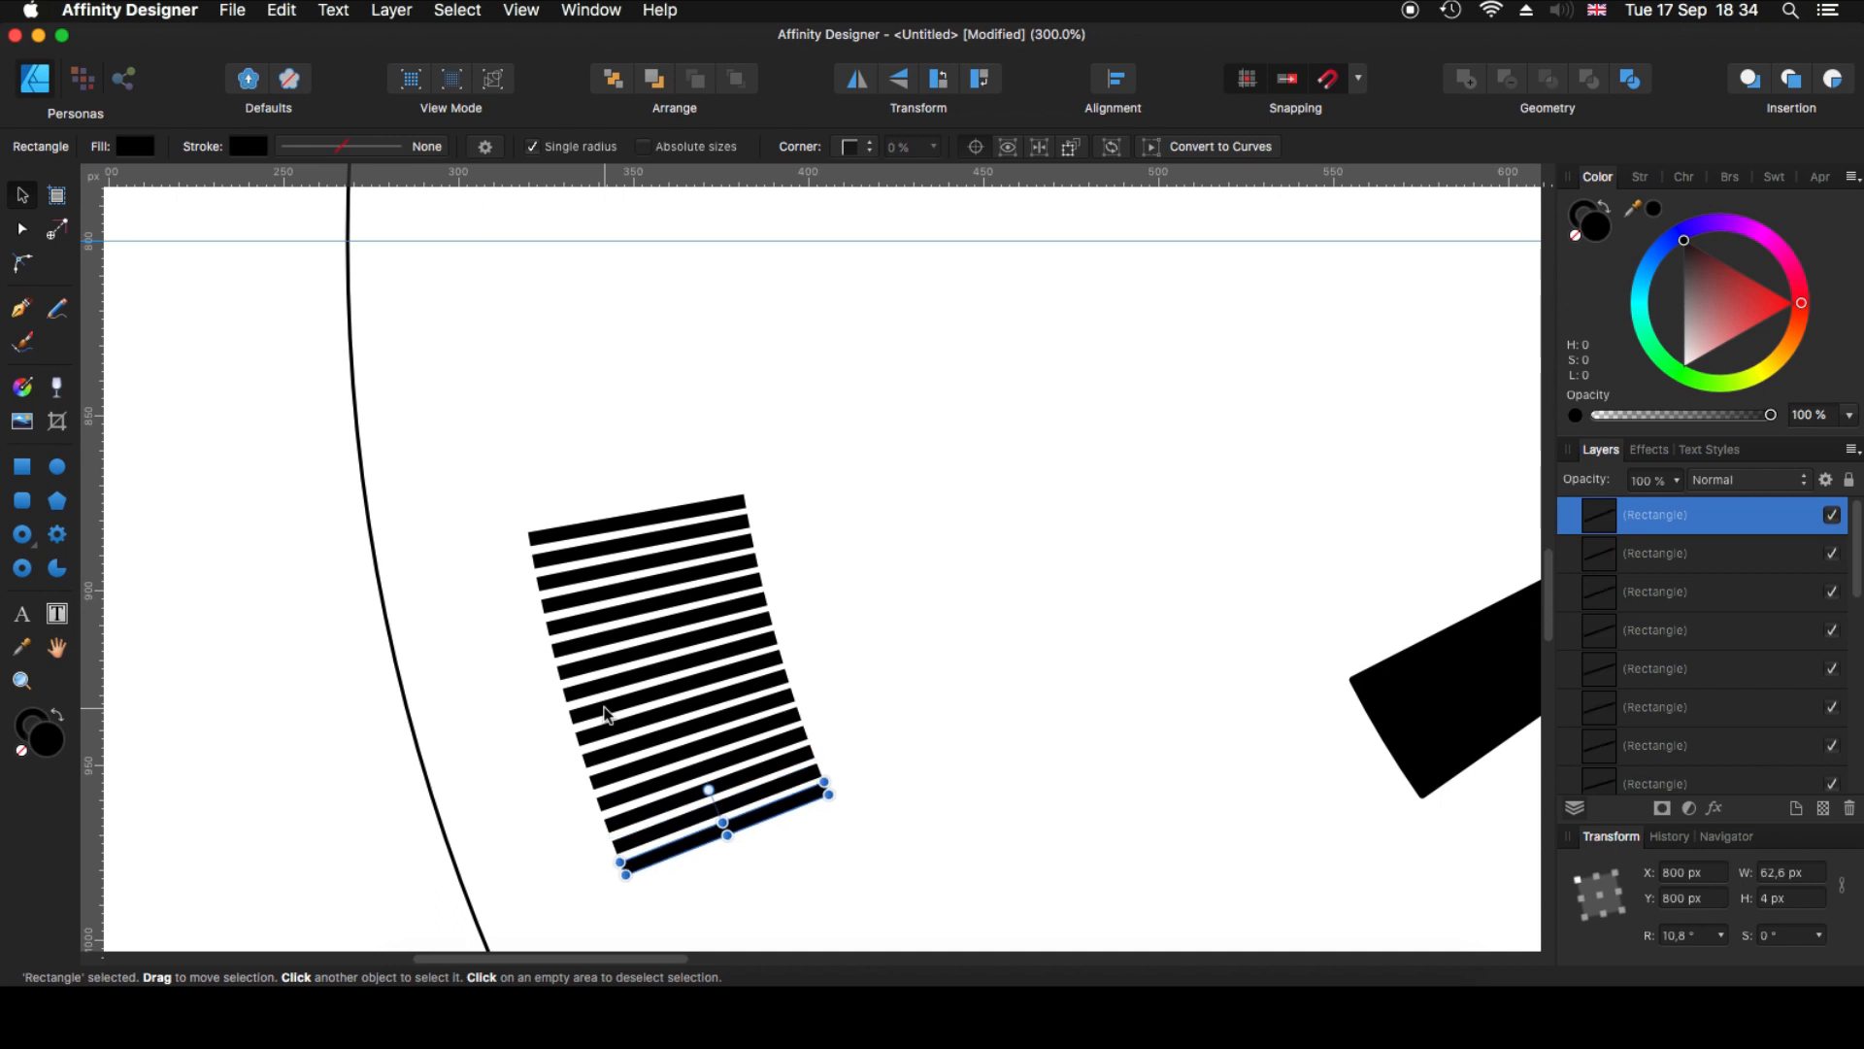
scroll(1004, 573, "down", 5)
scroll(1005, 573, "right", 2)
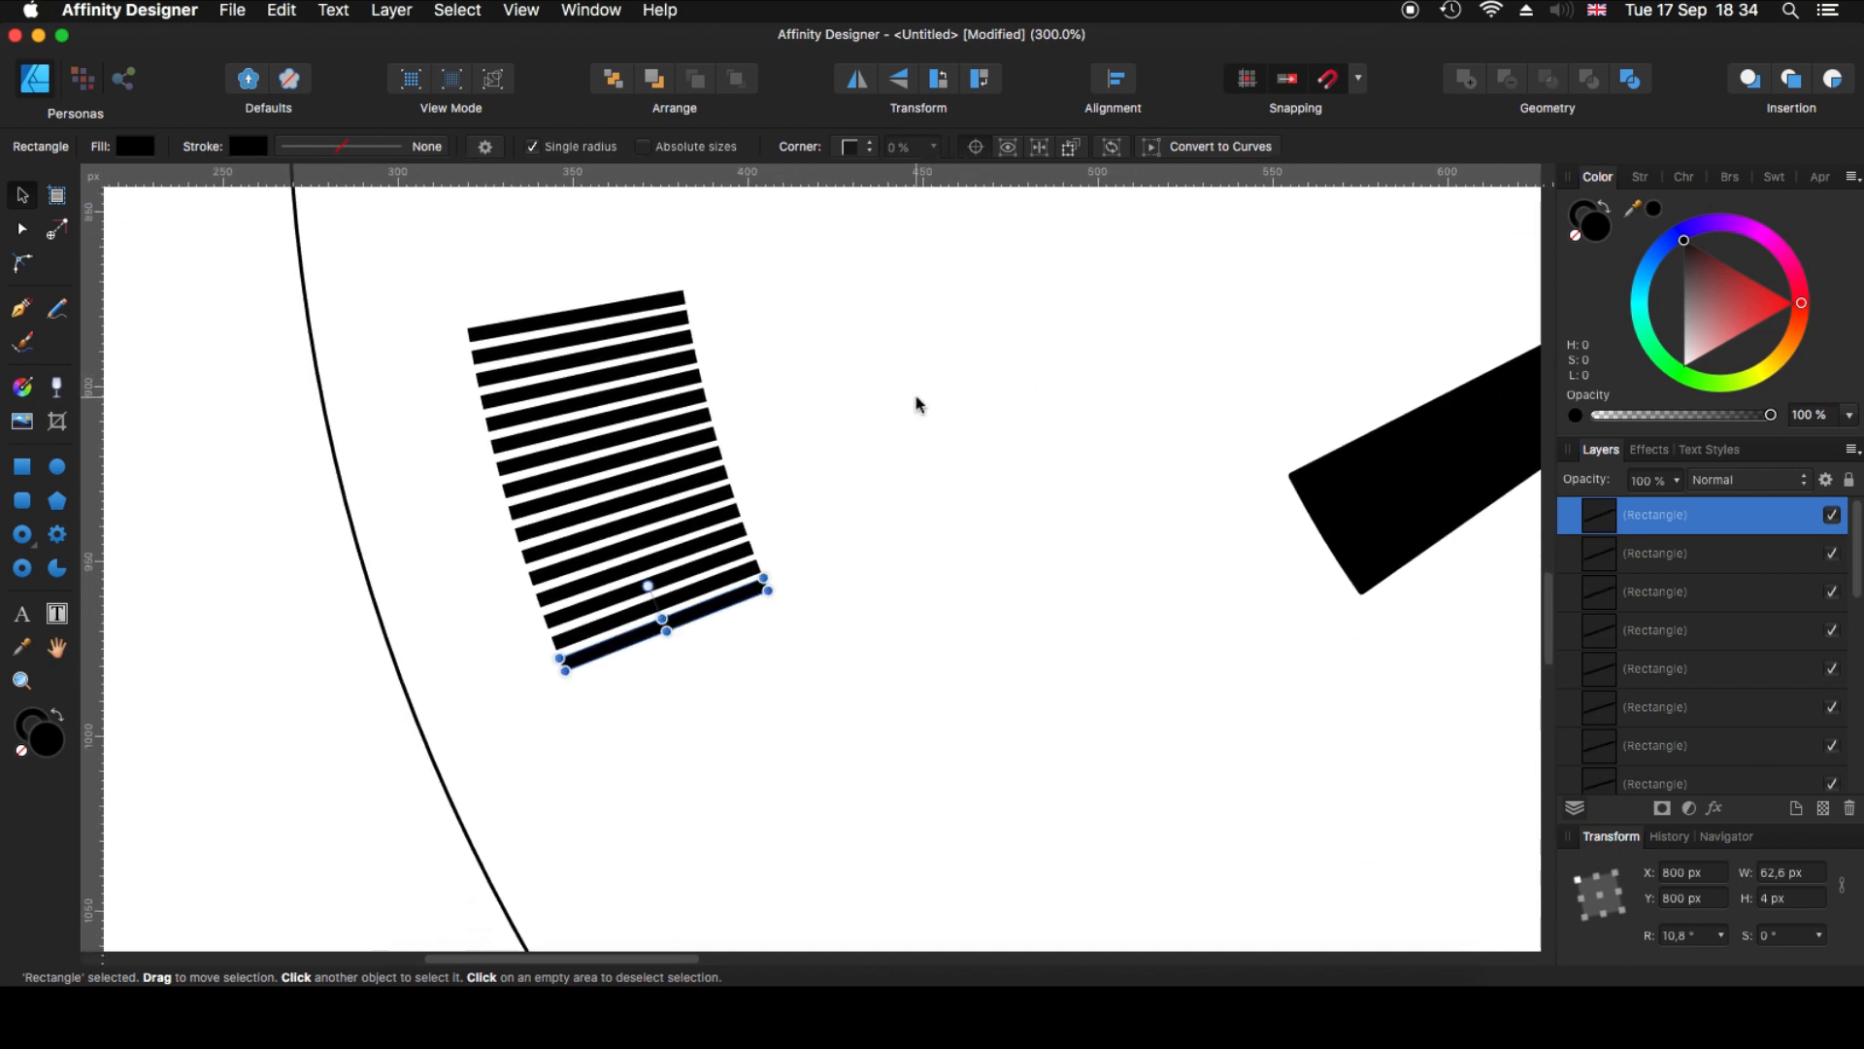
key("super+j")
key("super+j")
key("super+j")
key("super+j")
key("super+j")
key("super+j")
key("super+j")
key("super+j")
key("super+j")
key("super+j")
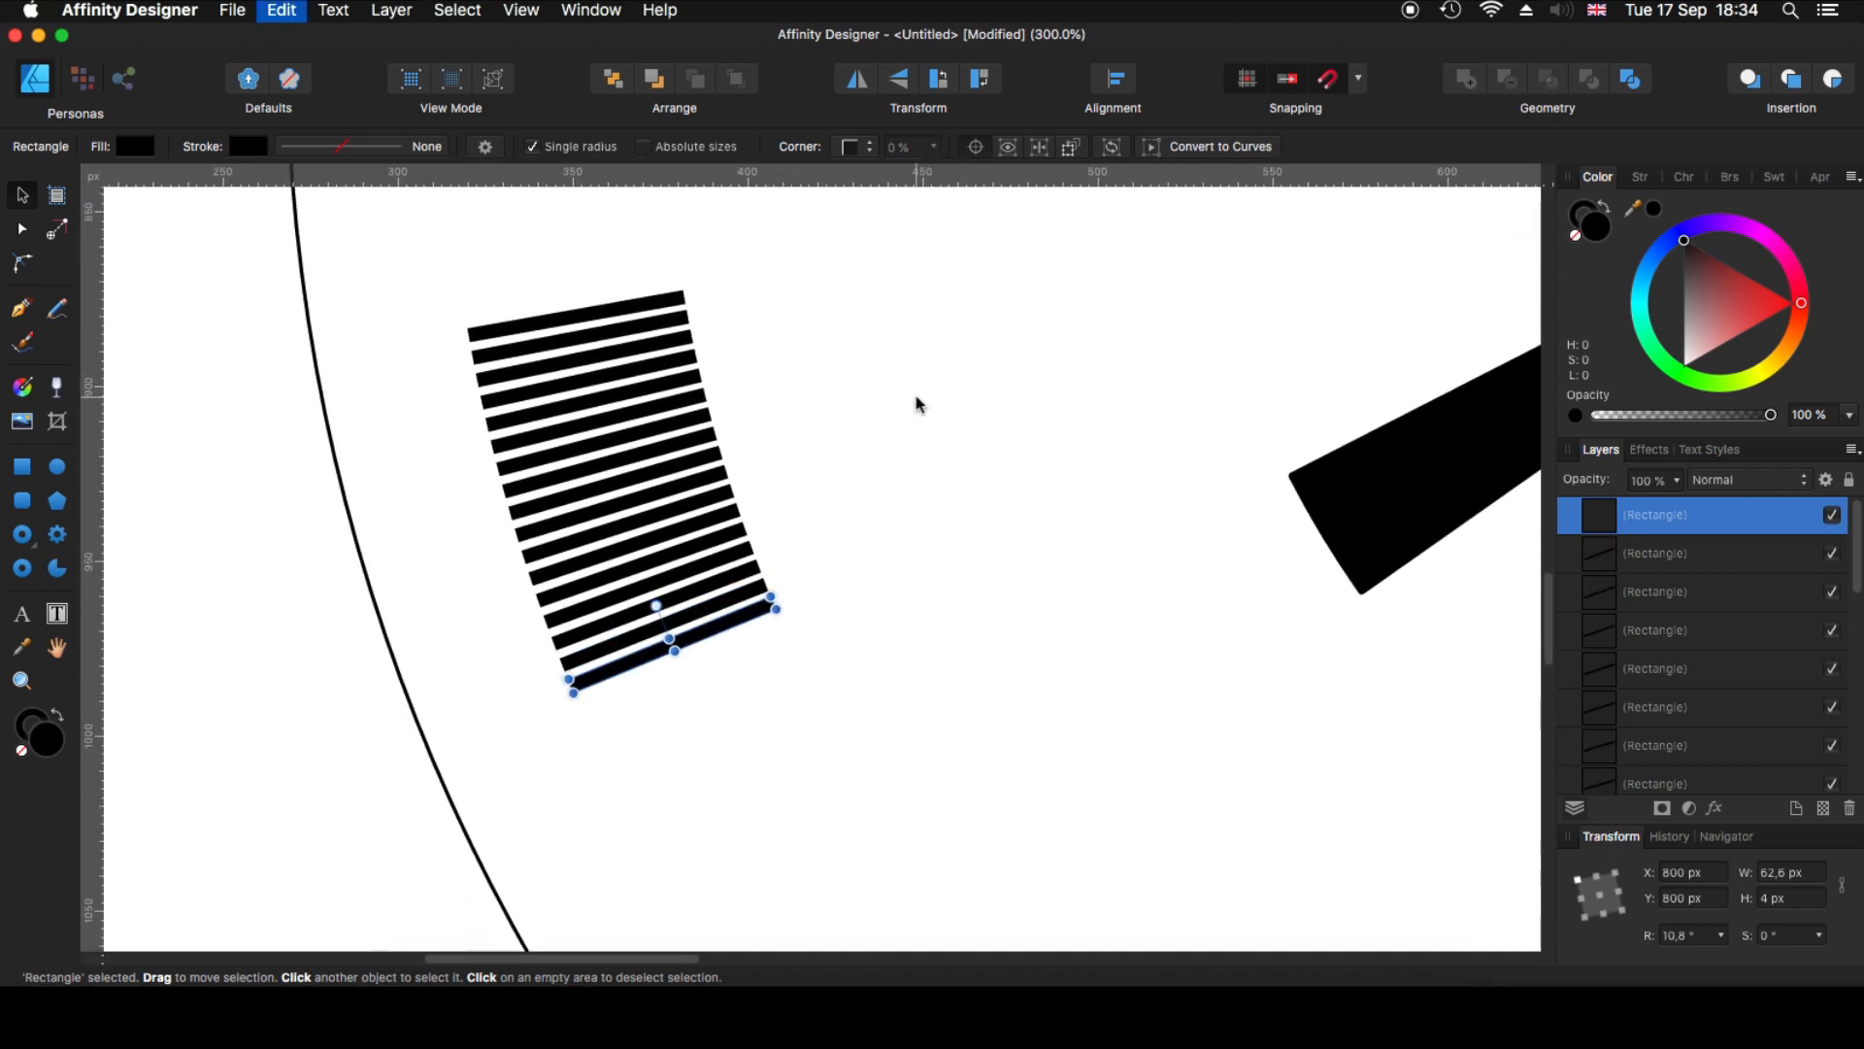
key("super+j")
key("super+j")
key("super+j")
key("super+j")
key("super+j")
key("super+j")
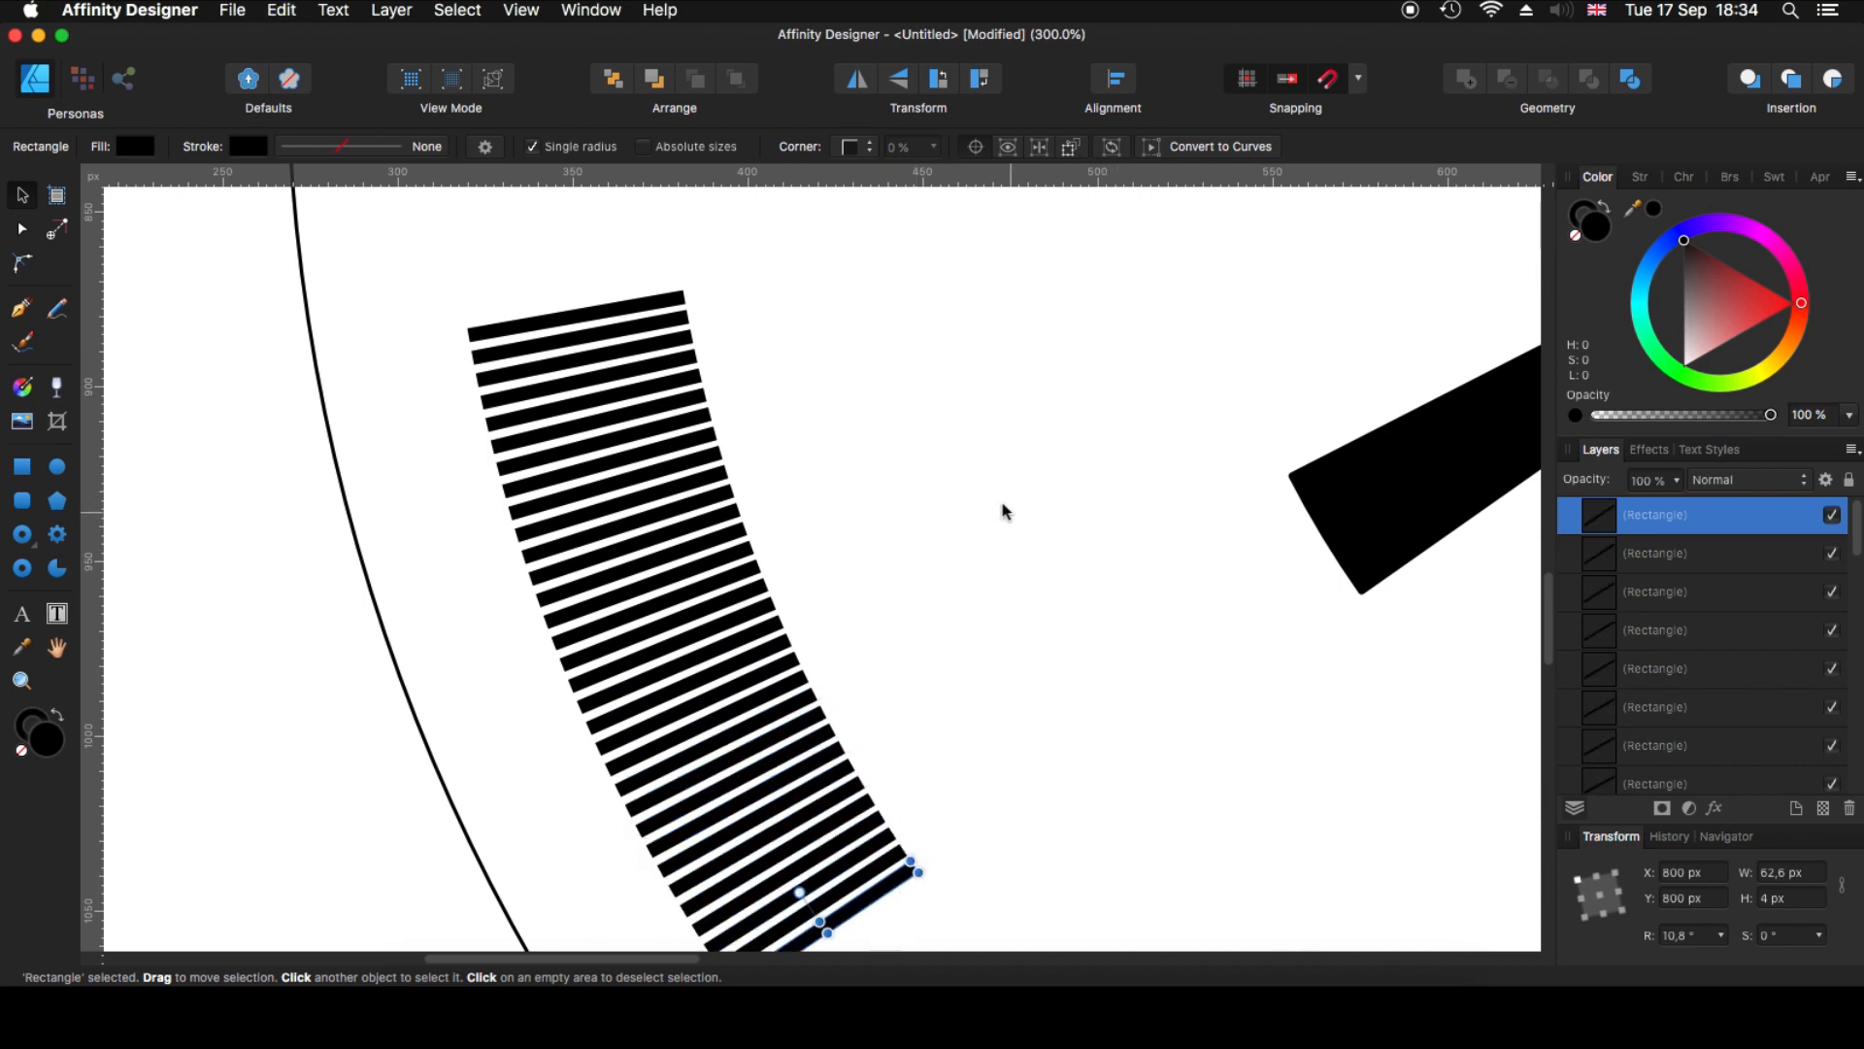
scroll(911, 320, "down", 4)
scroll(911, 320, "right", 2)
key("super+j")
key("super+j")
key("super+j")
key("super+j")
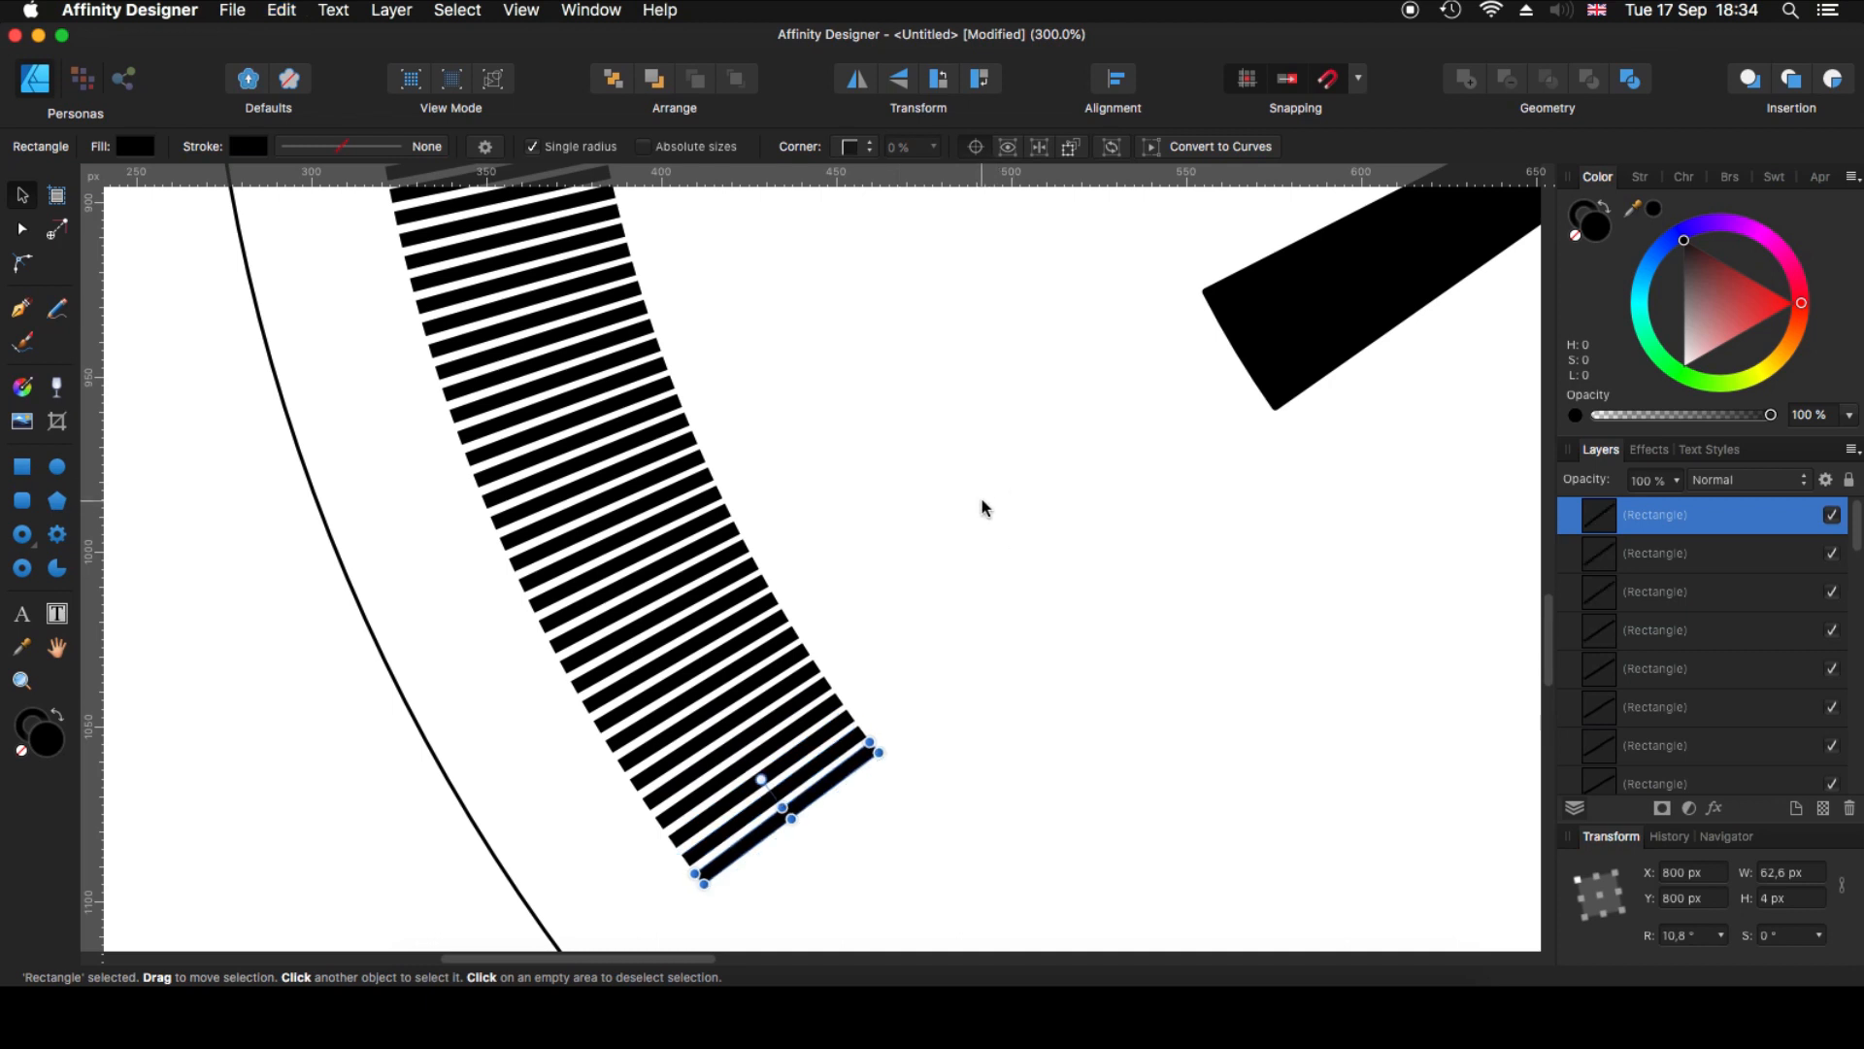
key("super+minus")
key("super+0")
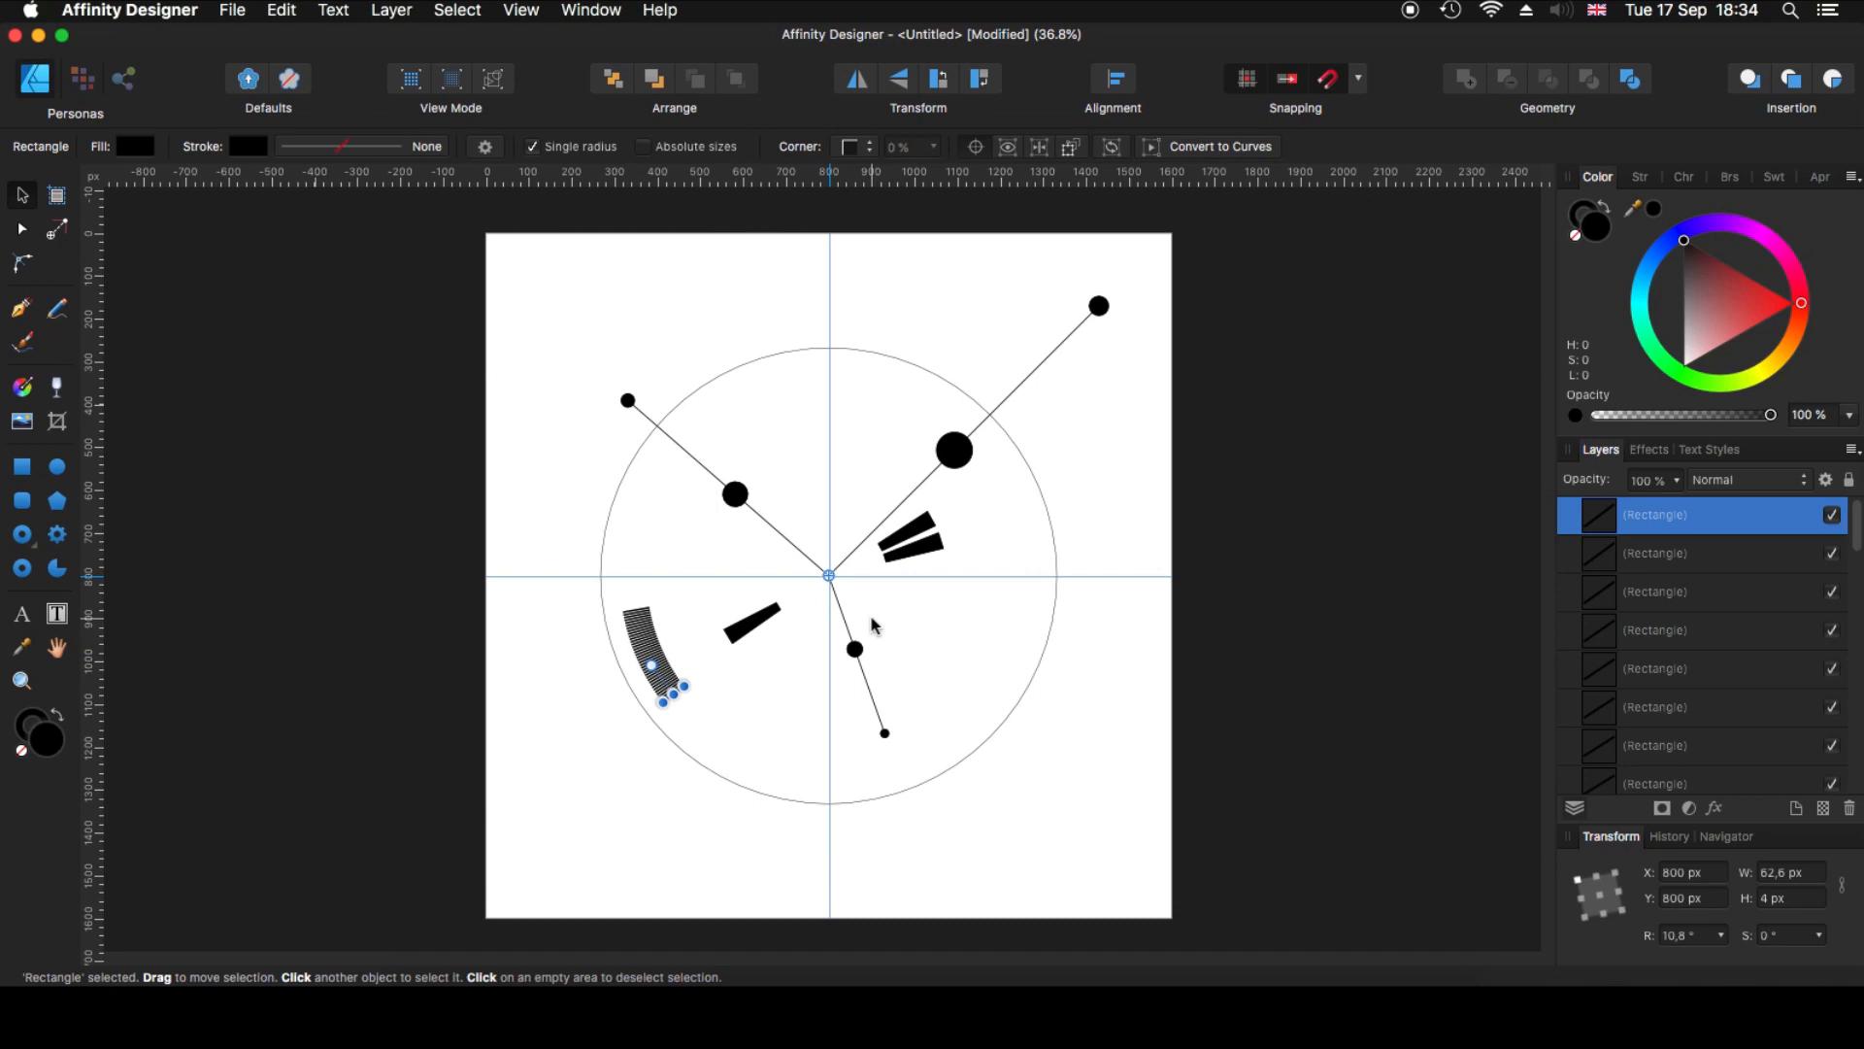
- Add two more rotated copies to the curved band and merge all of its bars into one curve object
key("super+j")
key("super+j")
left_click_drag(598, 587, 706, 779)
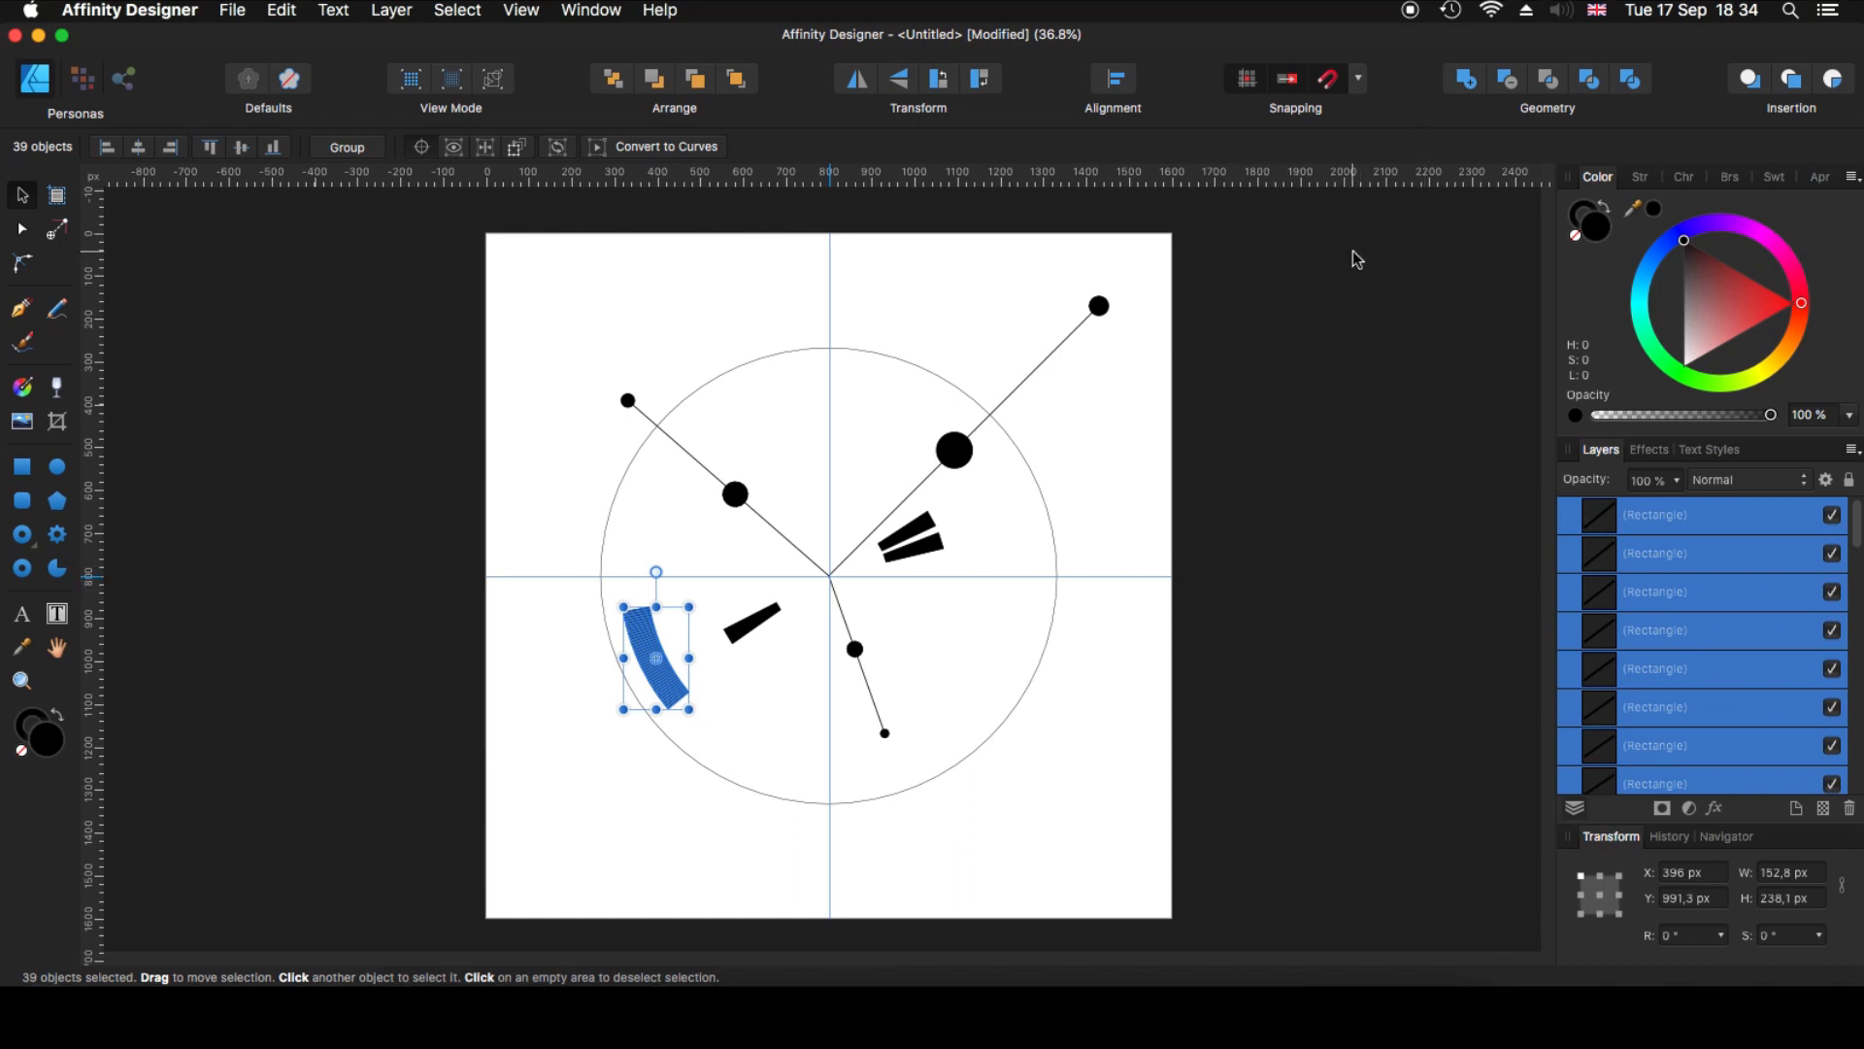
left_click(1467, 81)
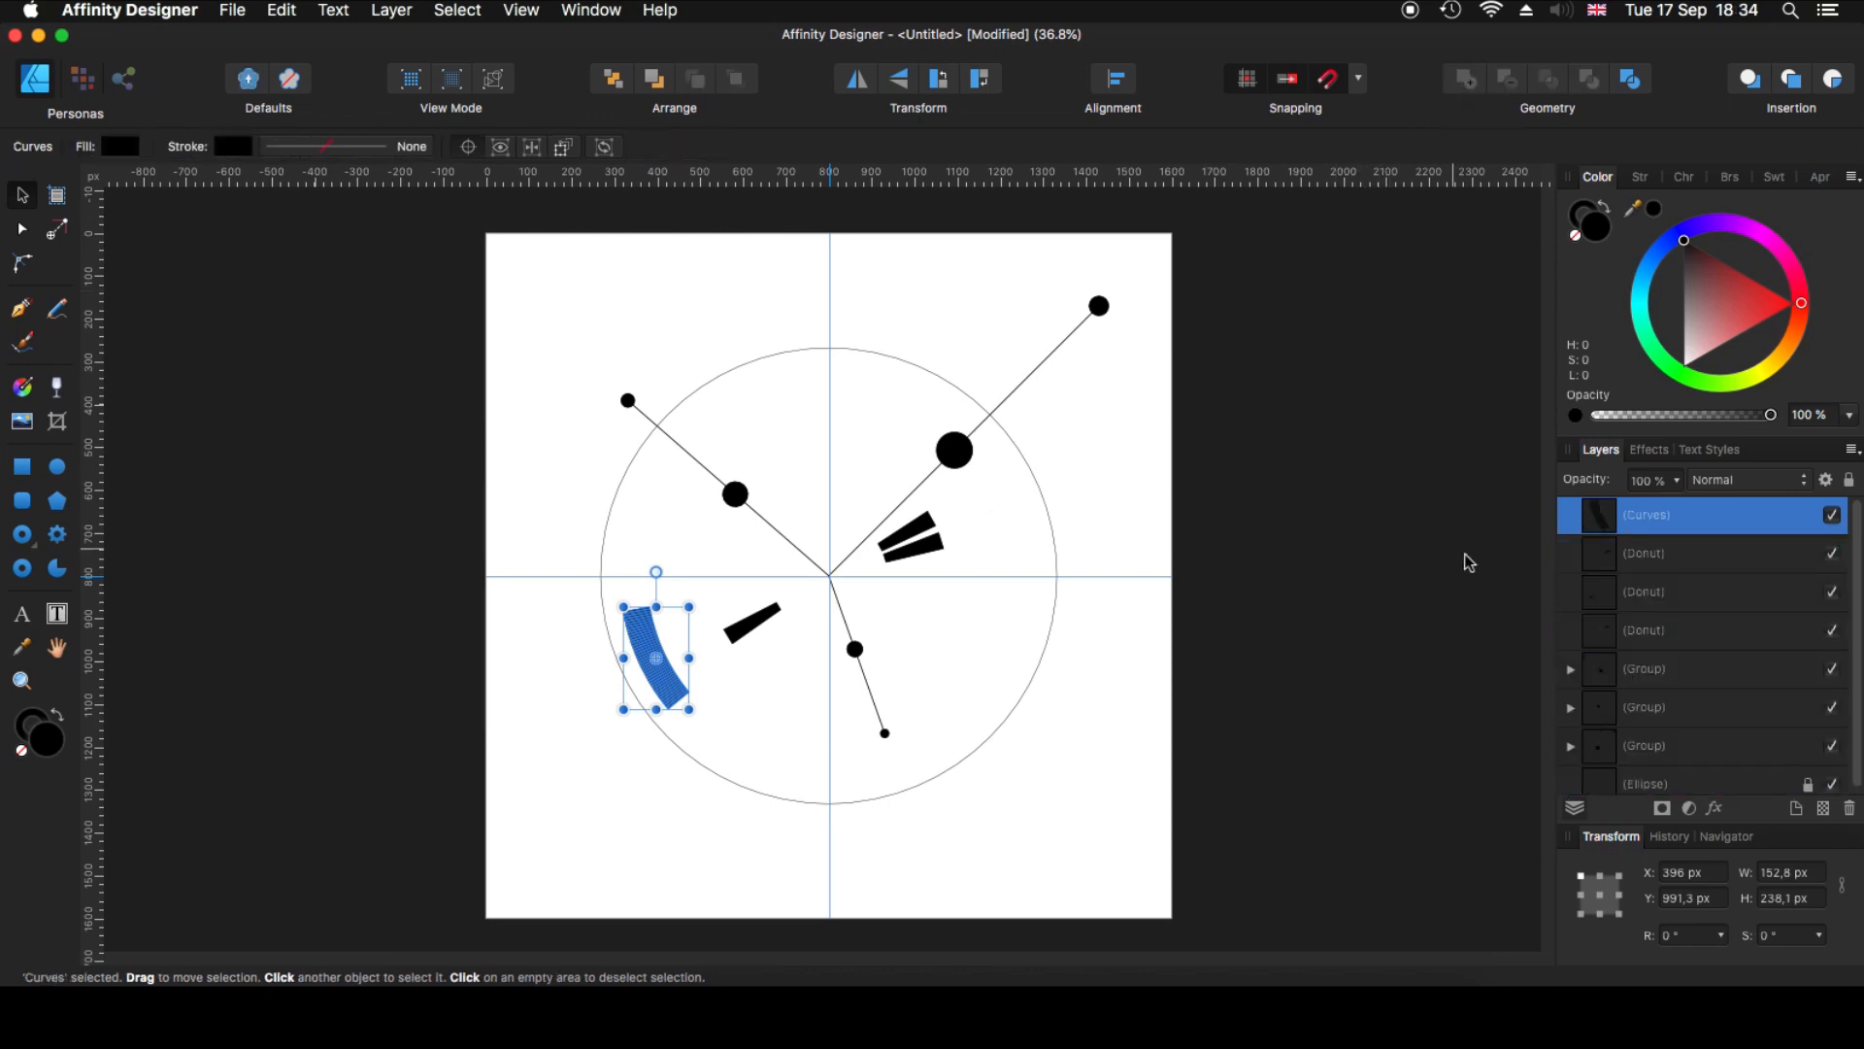
- Move the merged band's transform origin to 800 px, 800 px and rotate the band to -15° around the circle's centre
left_click(770, 688)
left_click(668, 670)
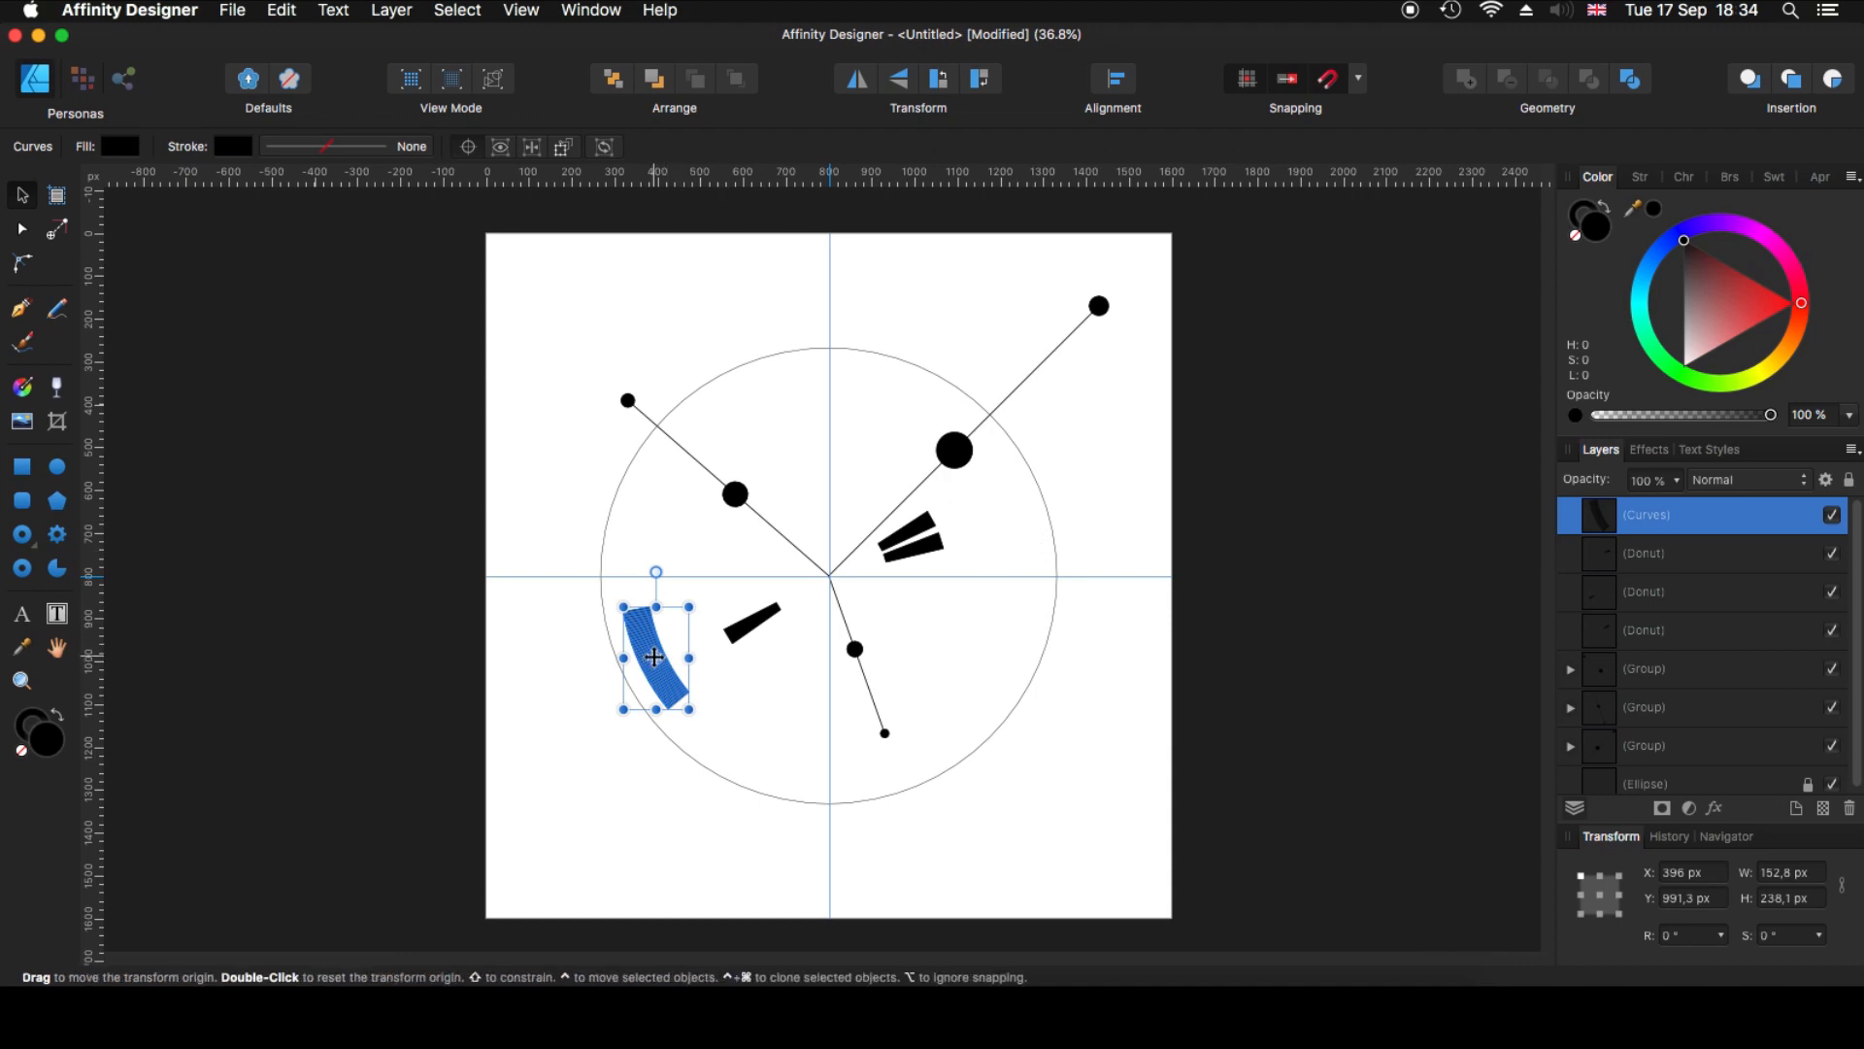
left_click_drag(656, 657, 828, 577)
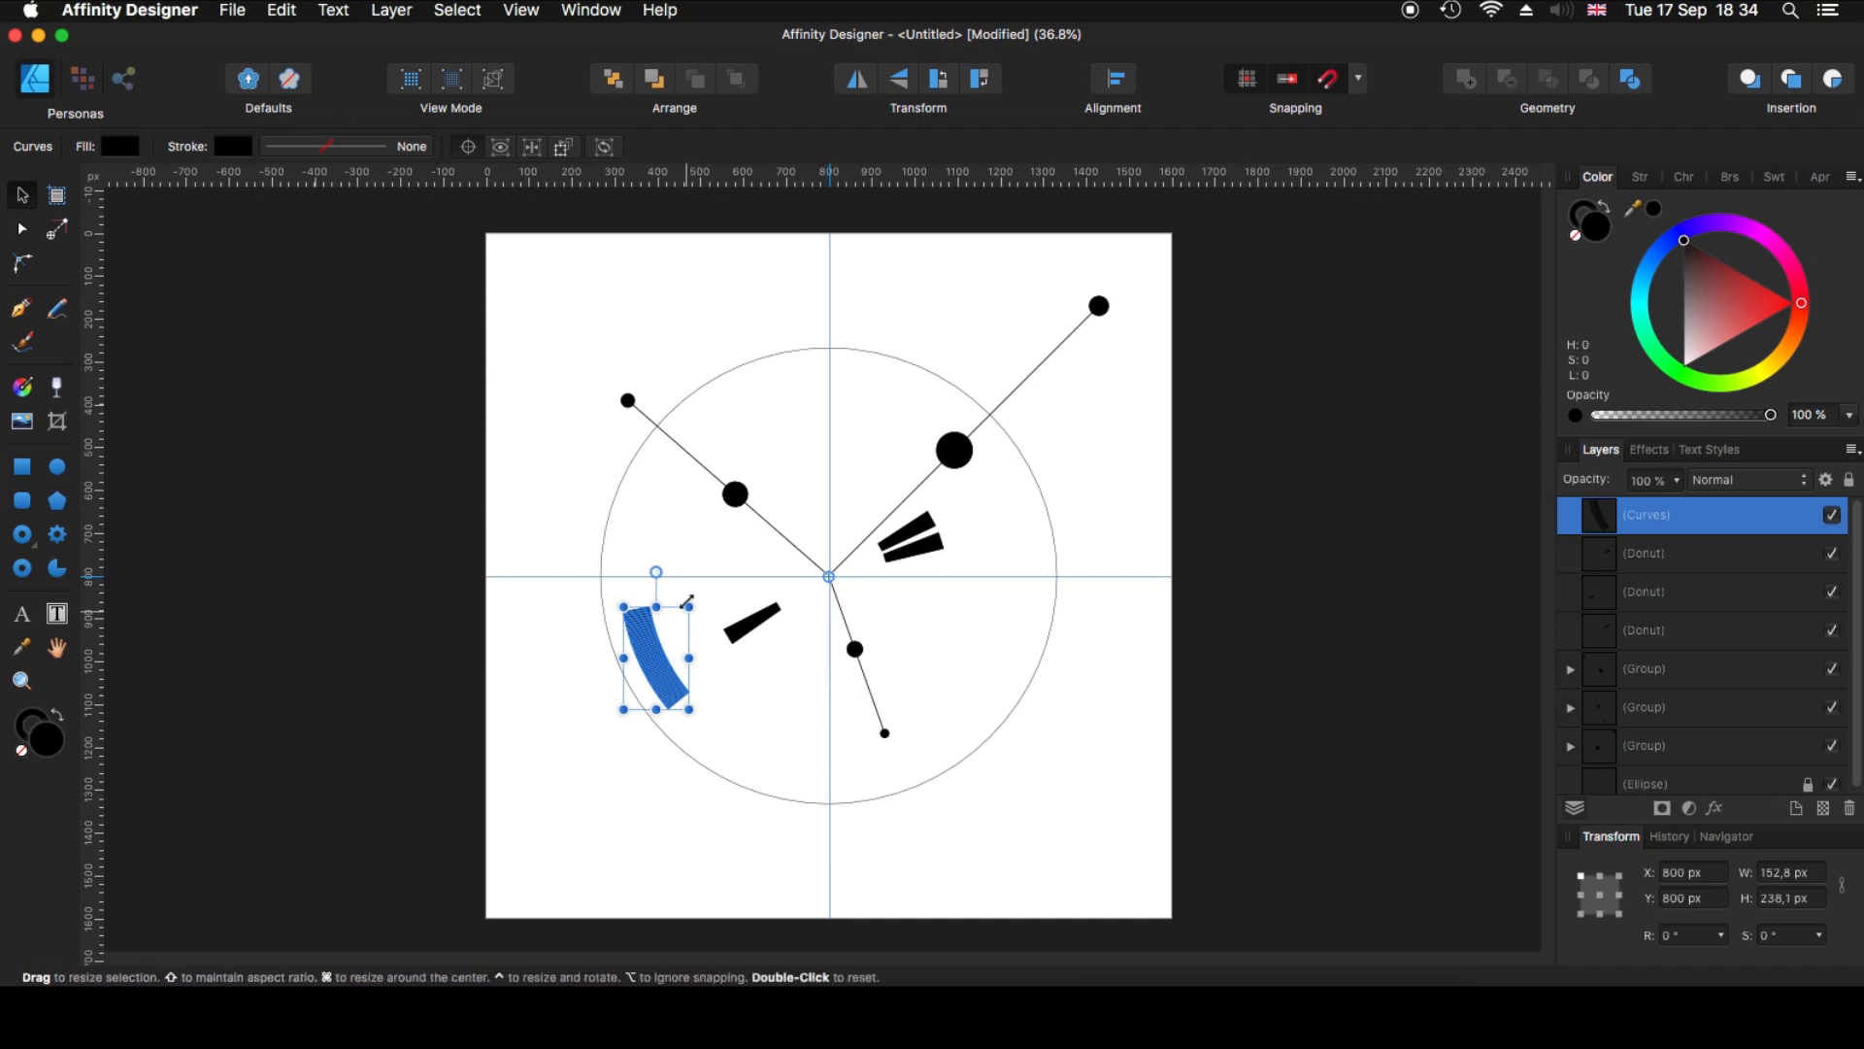
left_click_drag(656, 571, 704, 543)
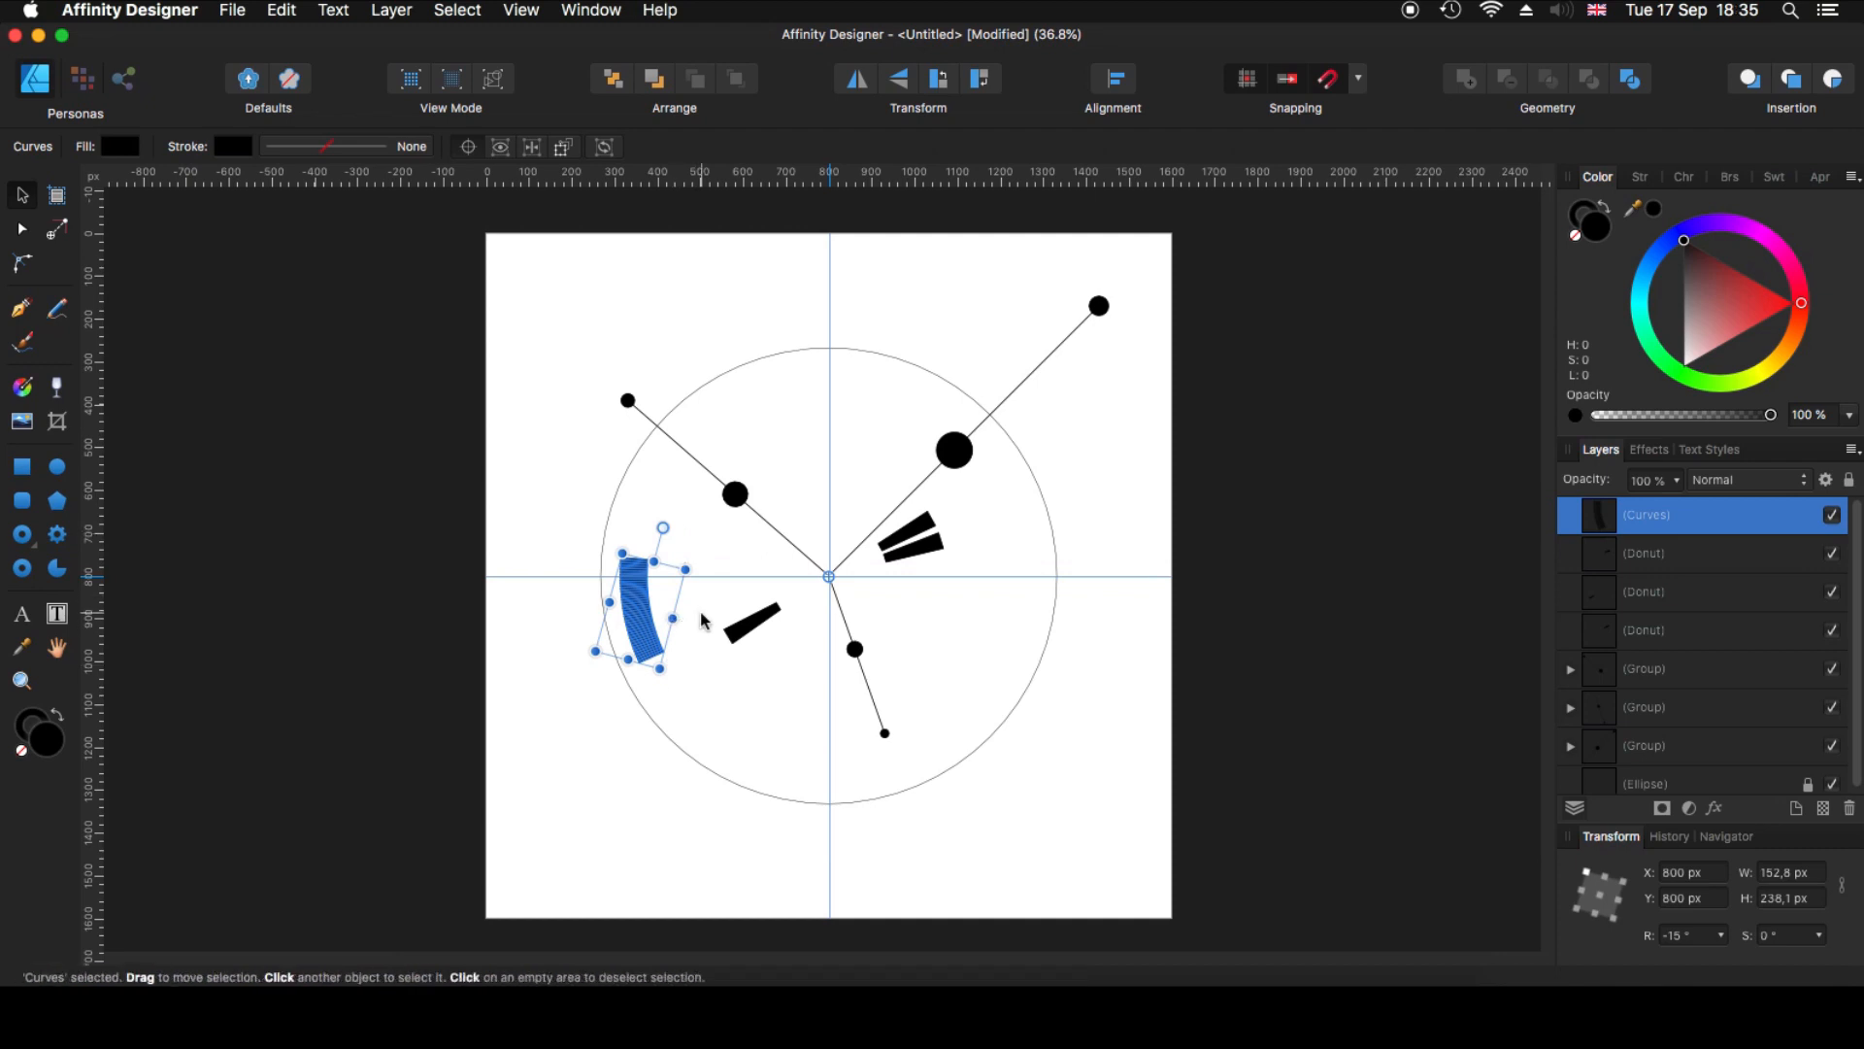
- Duplicate the bar band and rotate the copy around the circle's centre to the lower-right side of the guide circle
key("super+j")
left_click_drag(659, 524, 934, 731)
left_click(1025, 796)
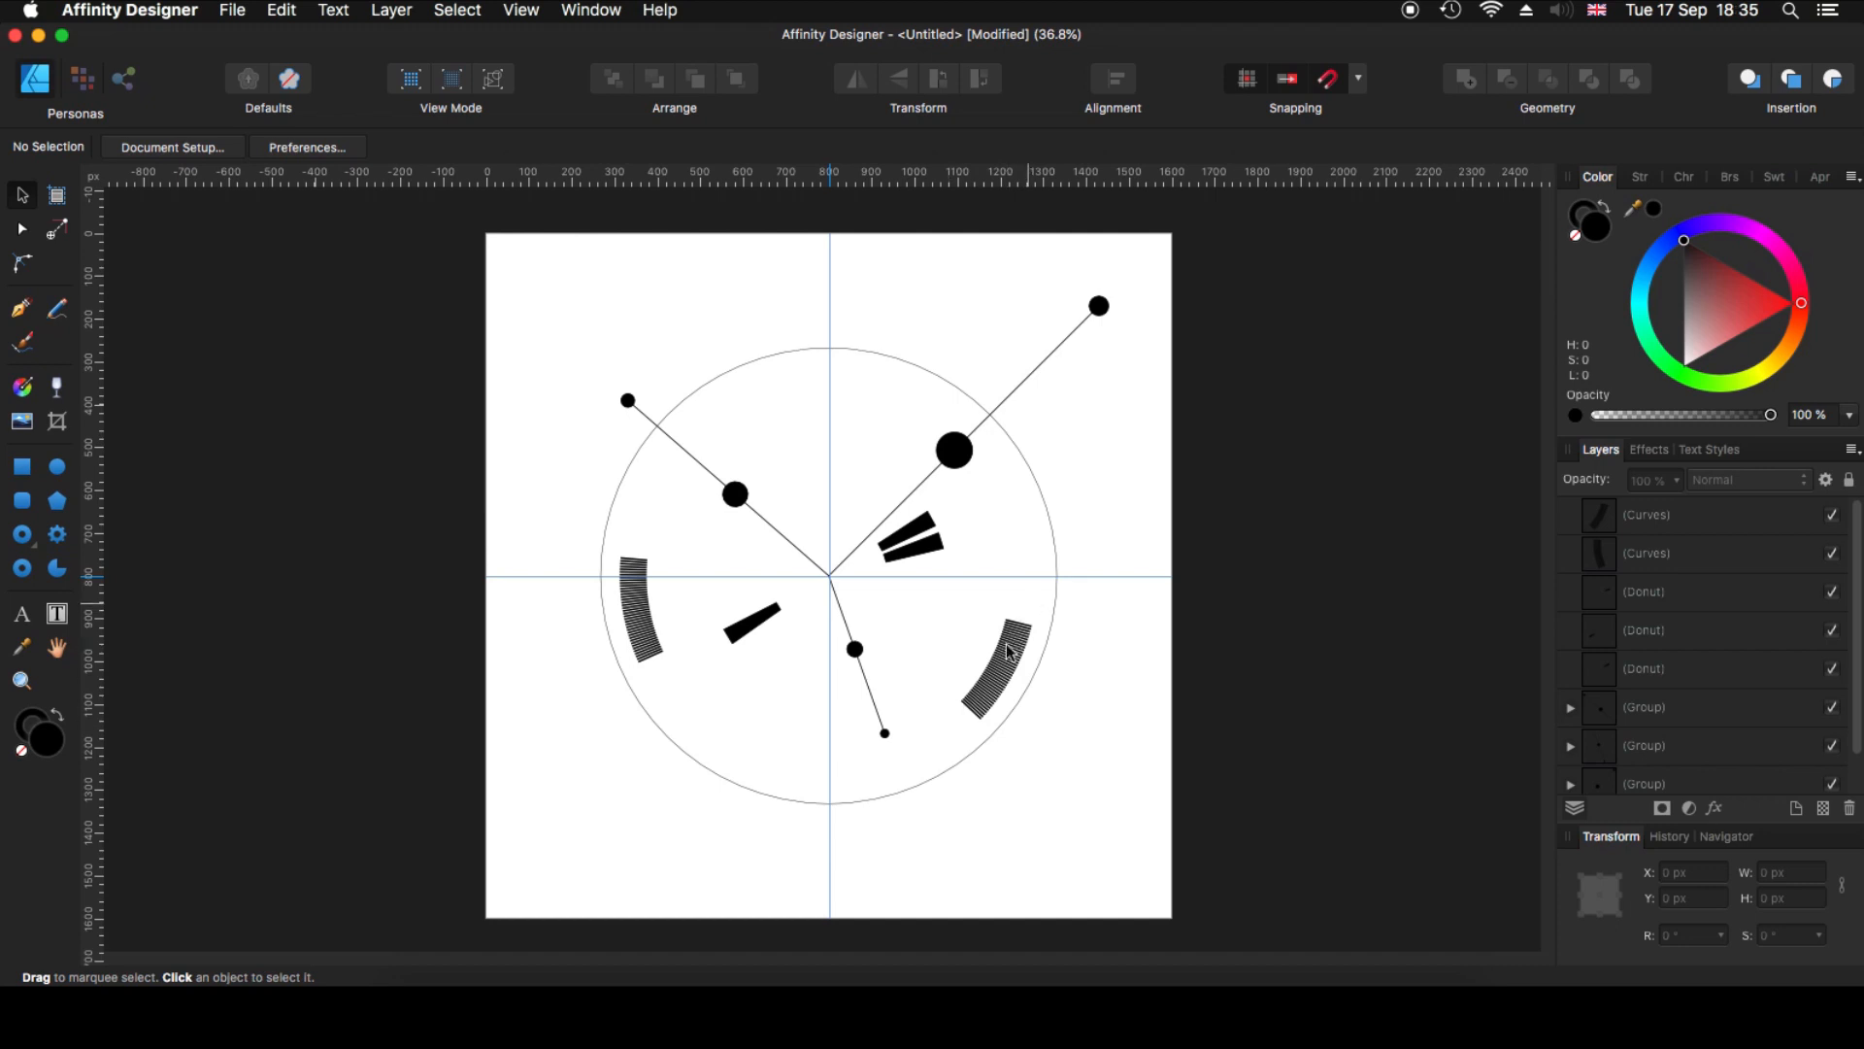
- Draw a filled black circle about 870 px wide and centre it at 800 px, 800 px
left_click(58, 468)
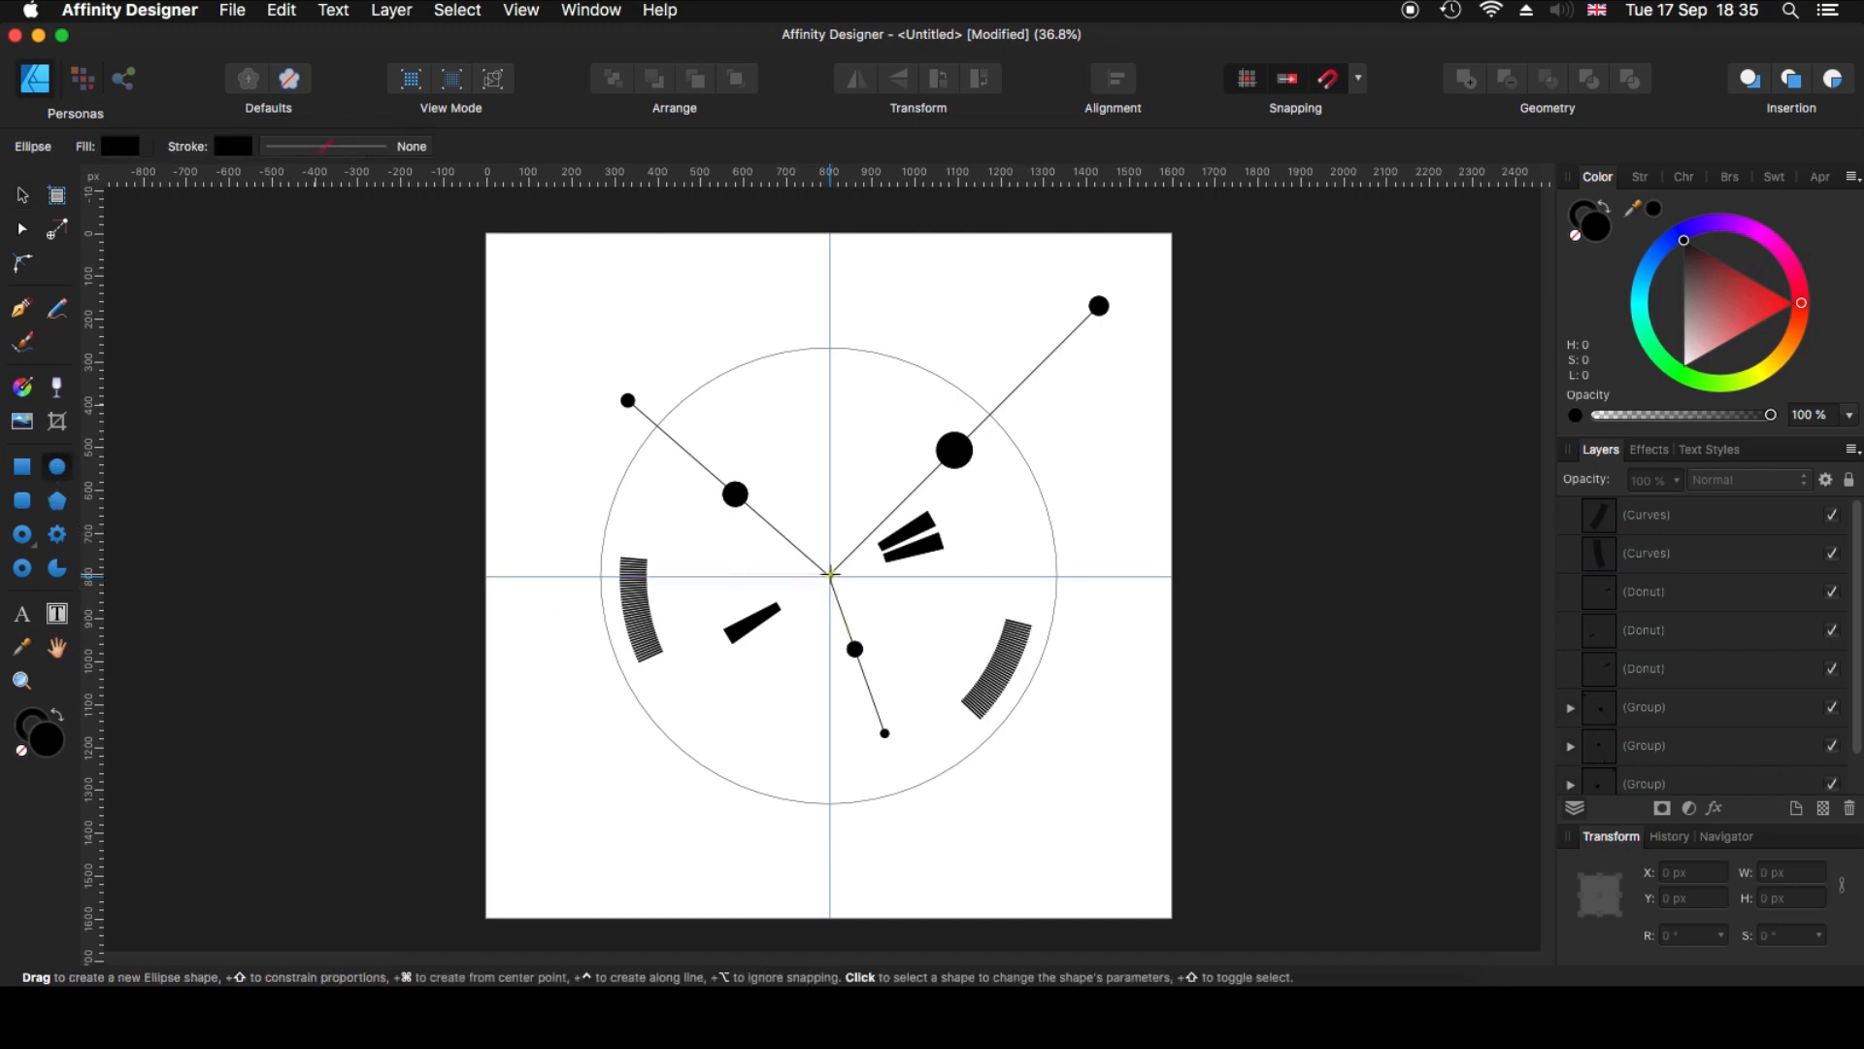
left_click_drag(832, 573, 1020, 756)
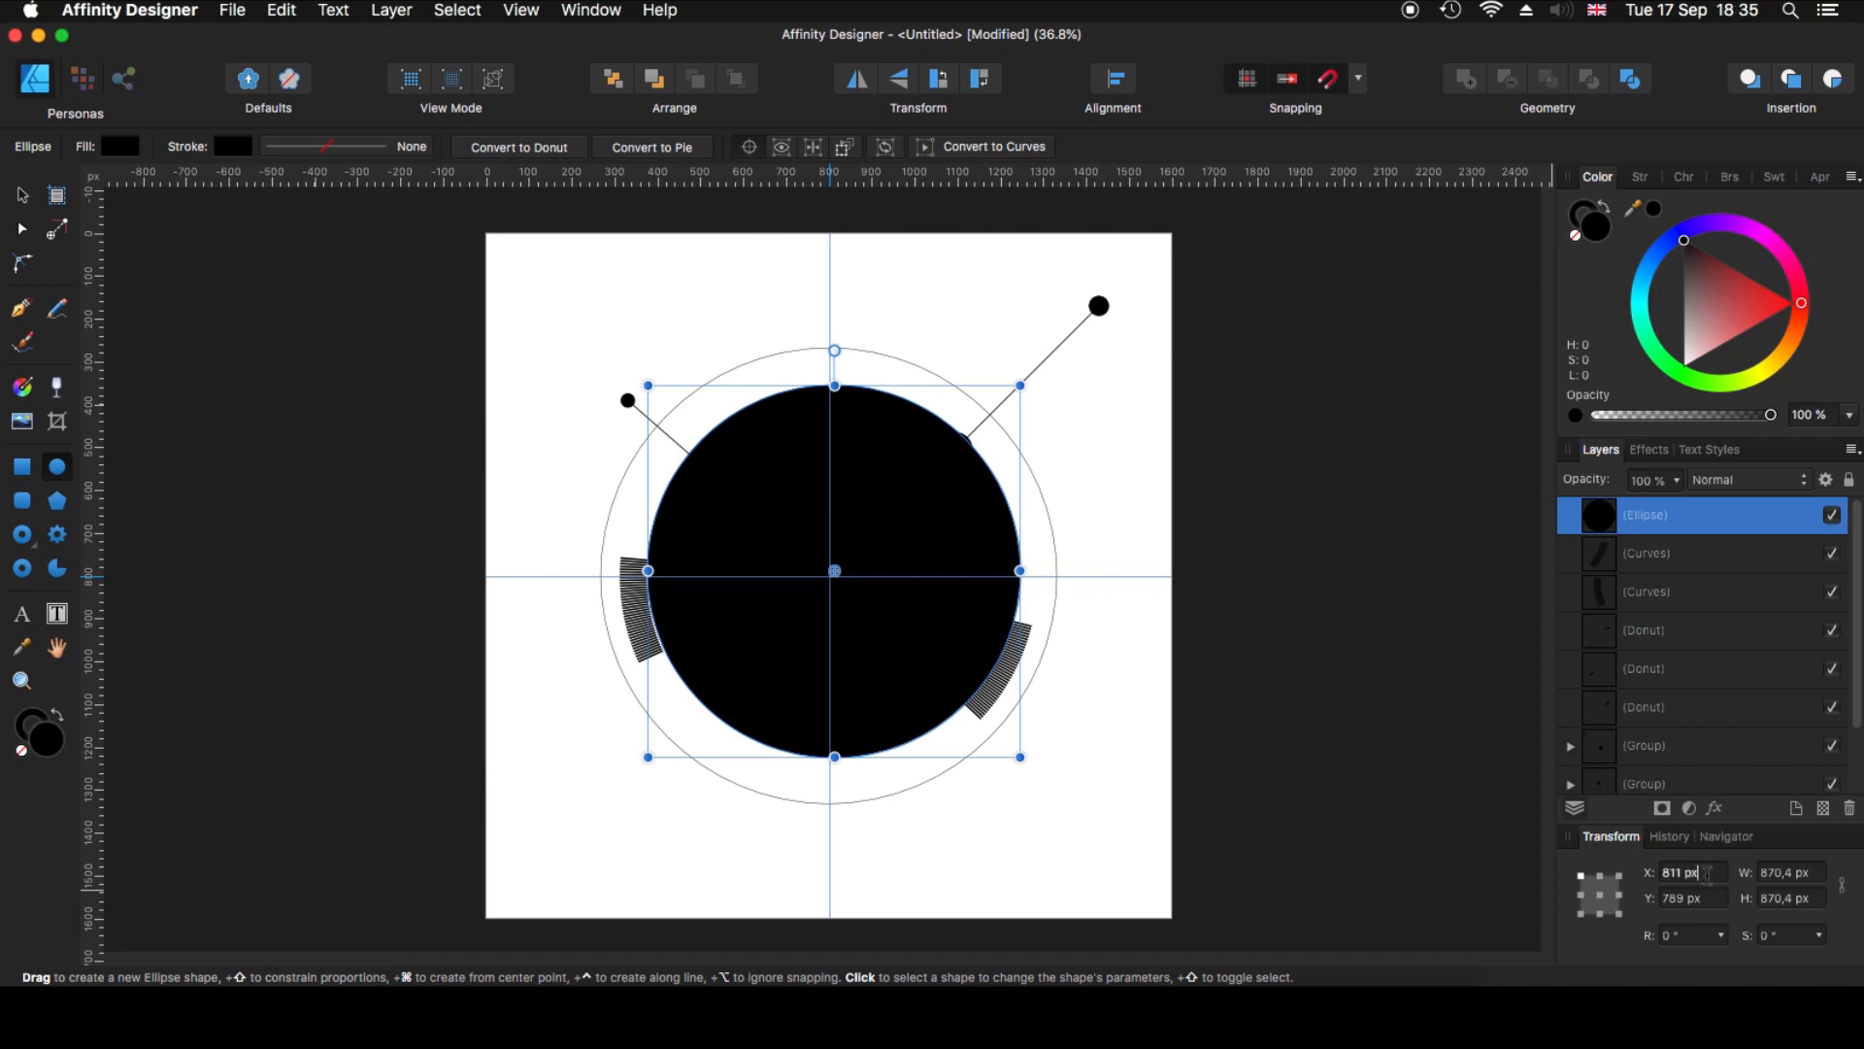
left_click_drag(1706, 874, 1624, 894)
type("800")
key("Tab")
type("8")
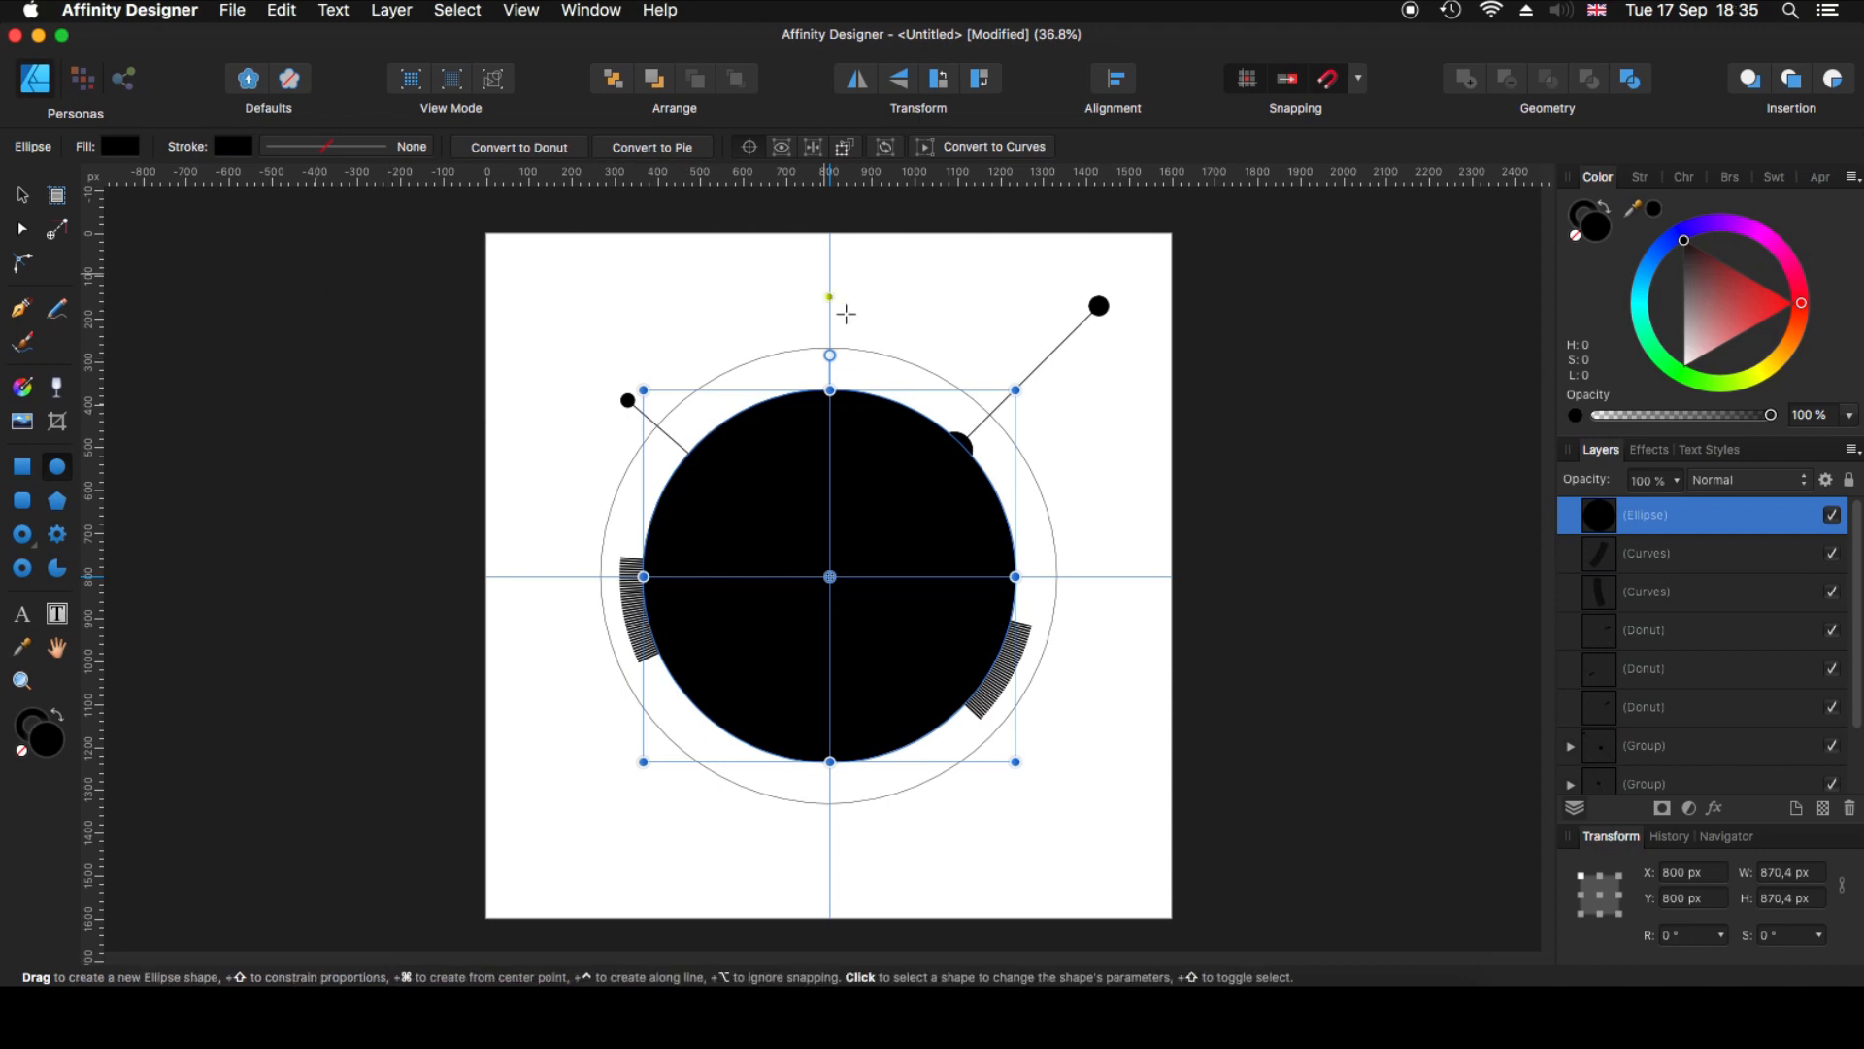
- Enlarge the black circle about its centre to about 925 px so it covers most of the lower-right band's width
type("v")
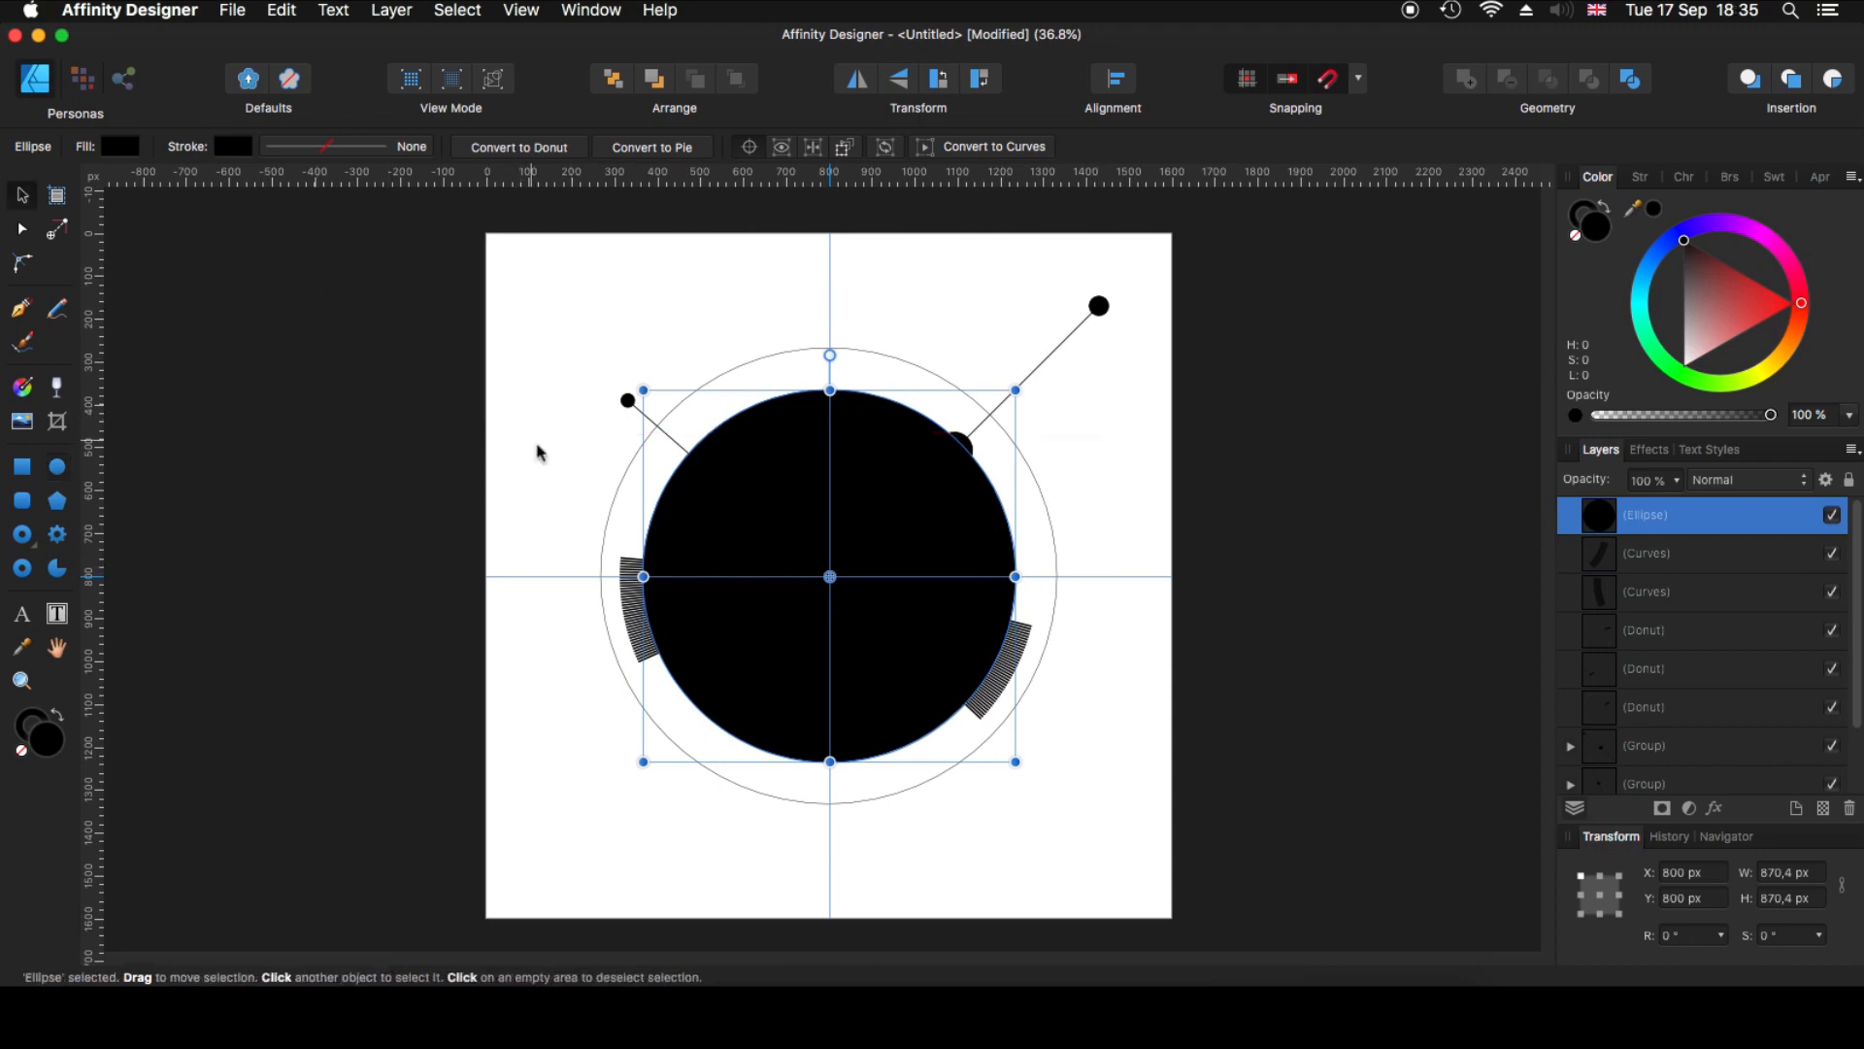
left_click(1032, 657, "shift")
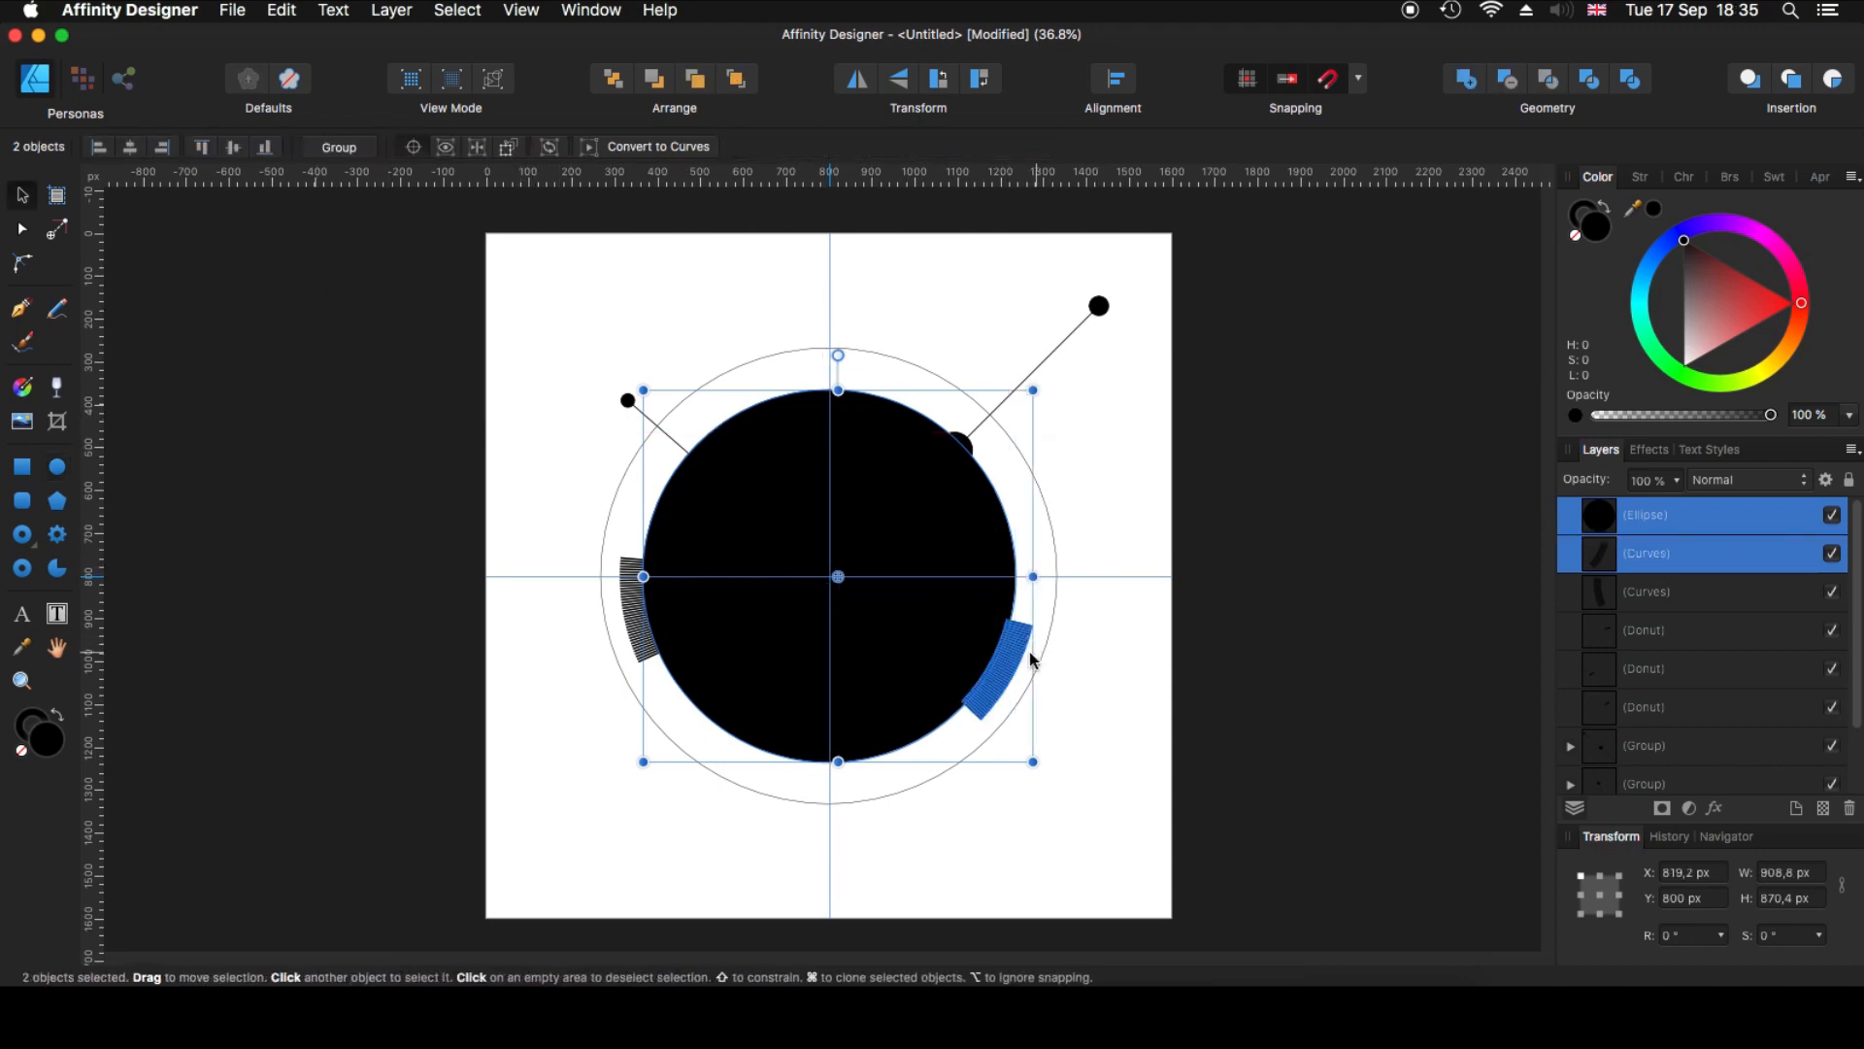
left_click(935, 694)
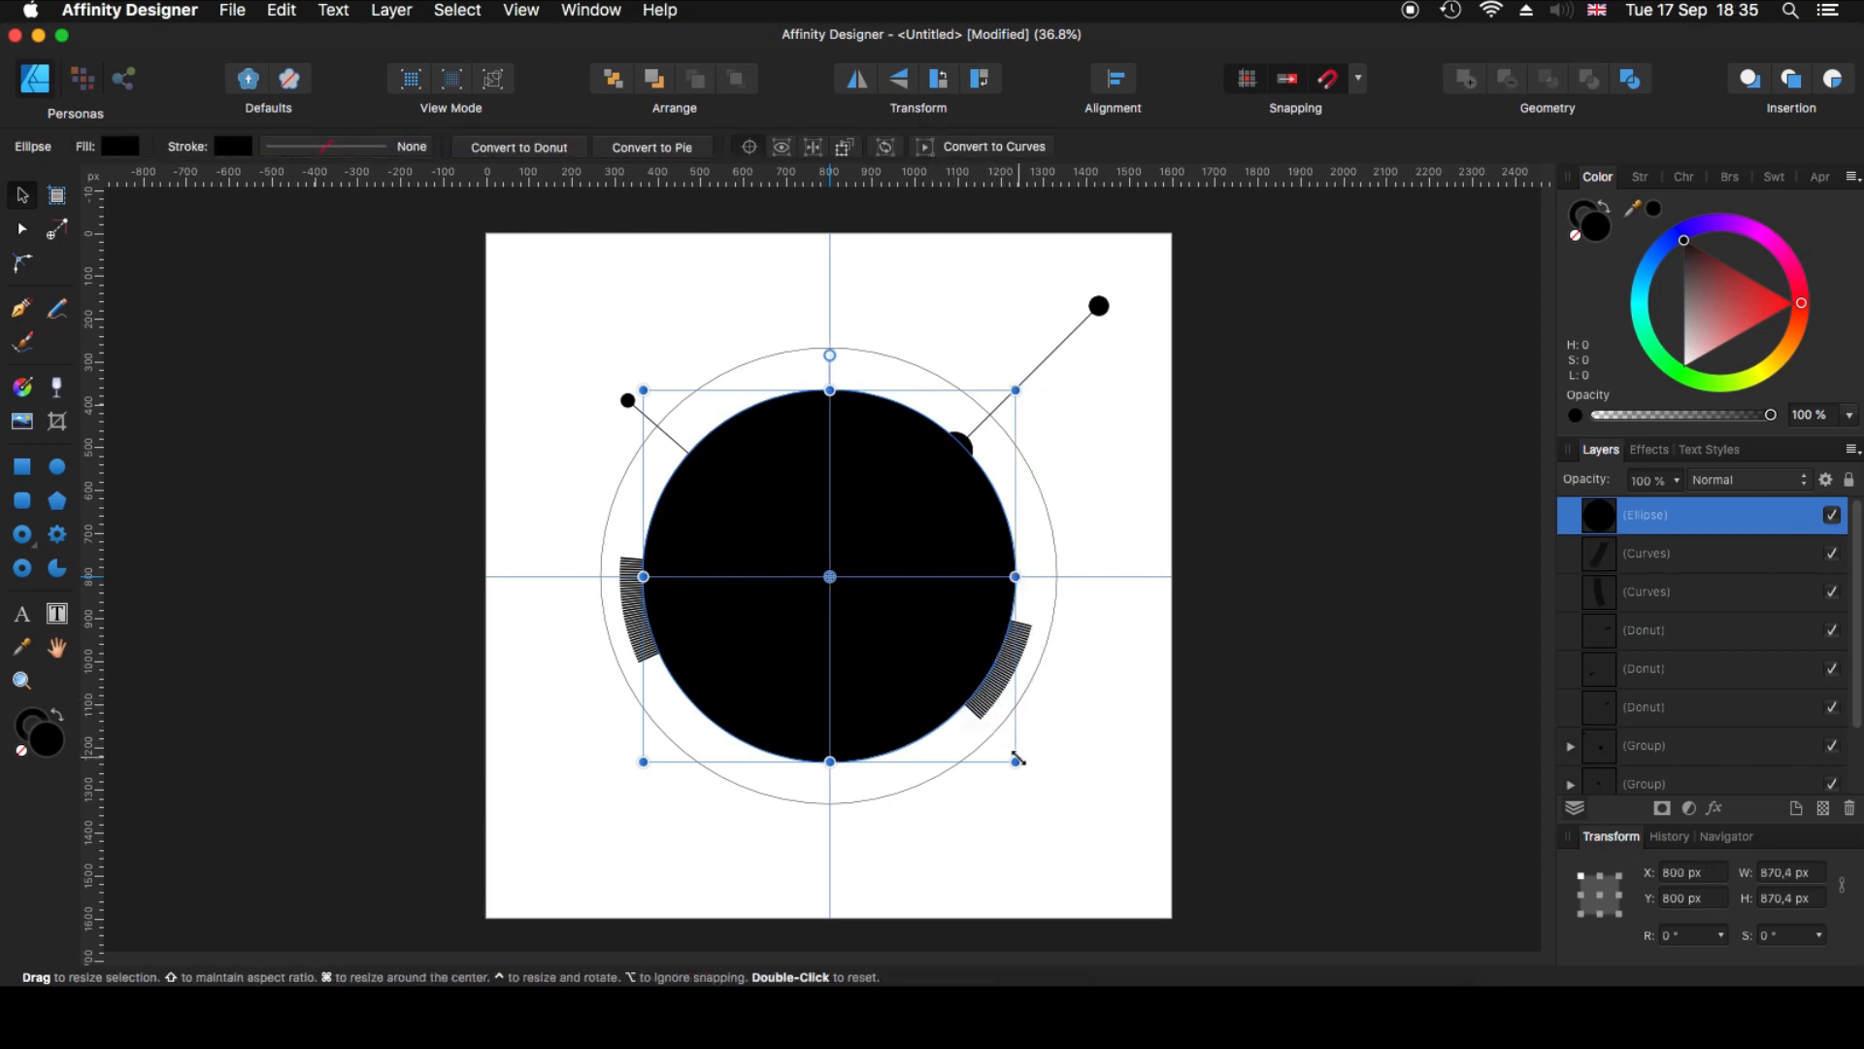
left_click_drag(1016, 763, 1029, 767)
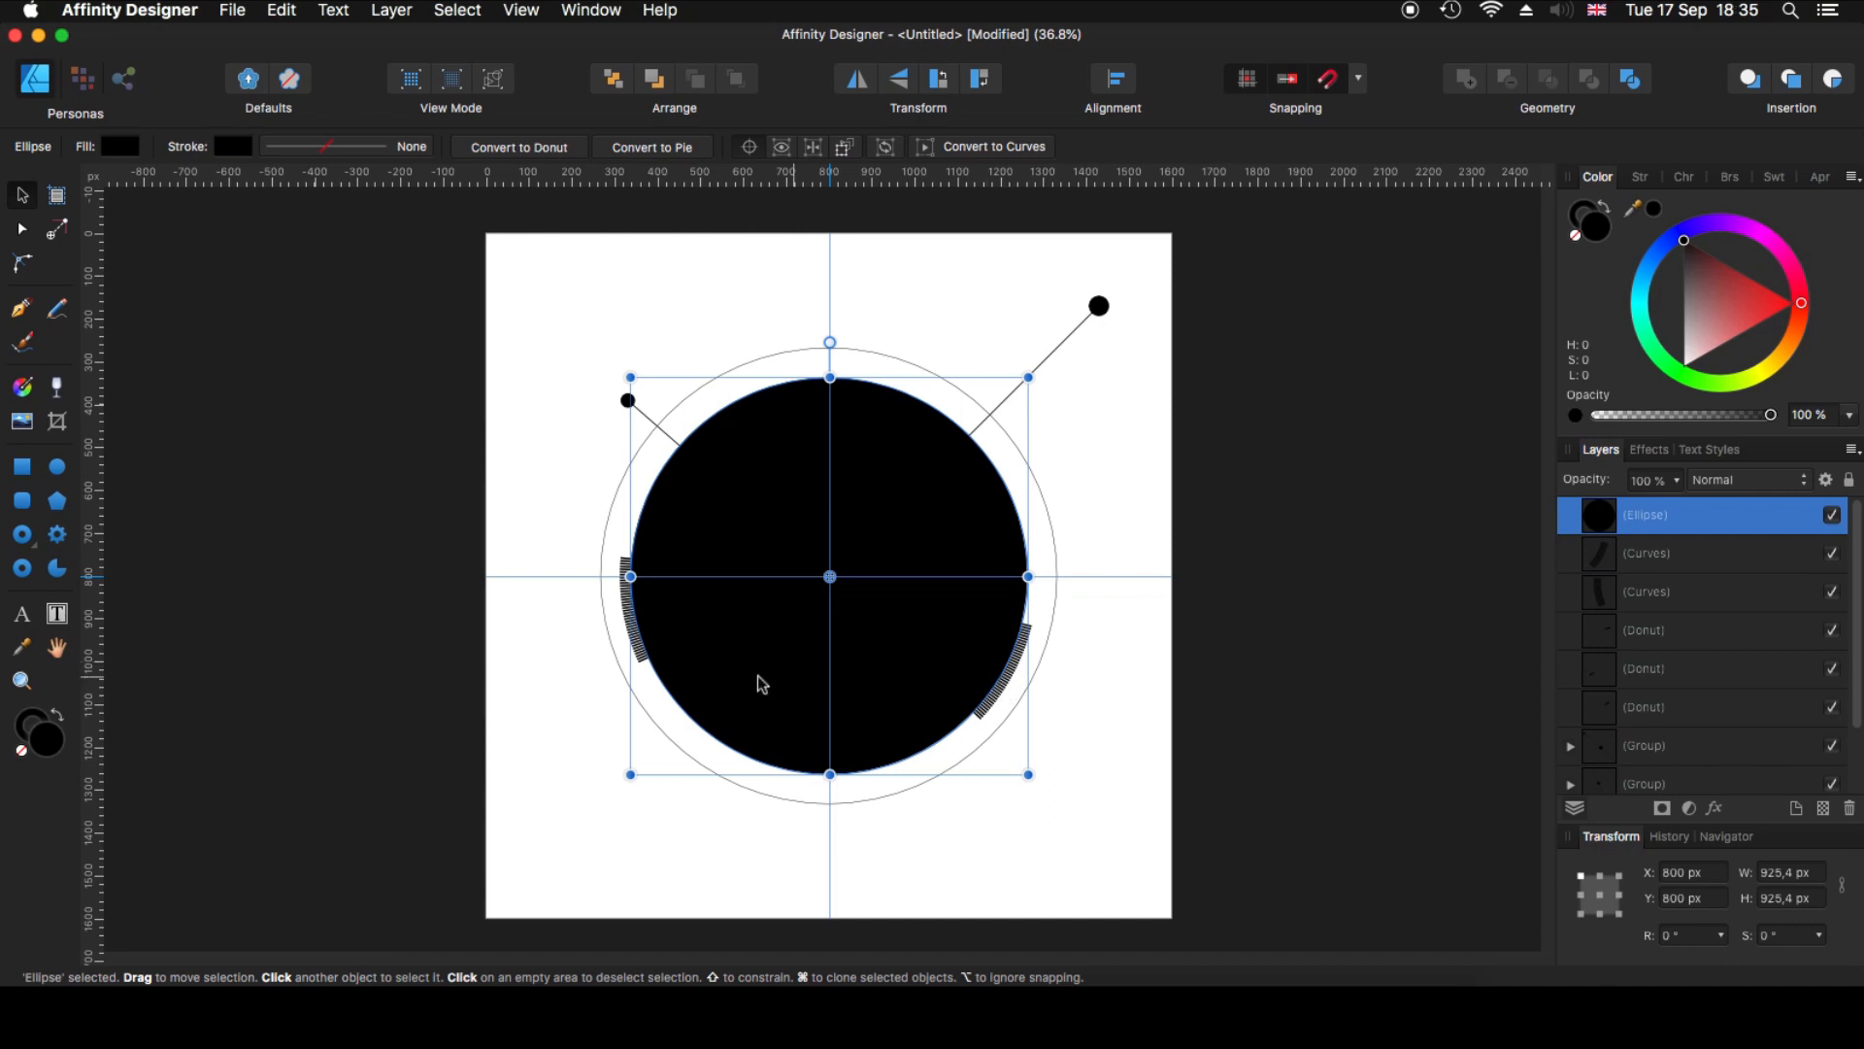
left_click(1097, 647)
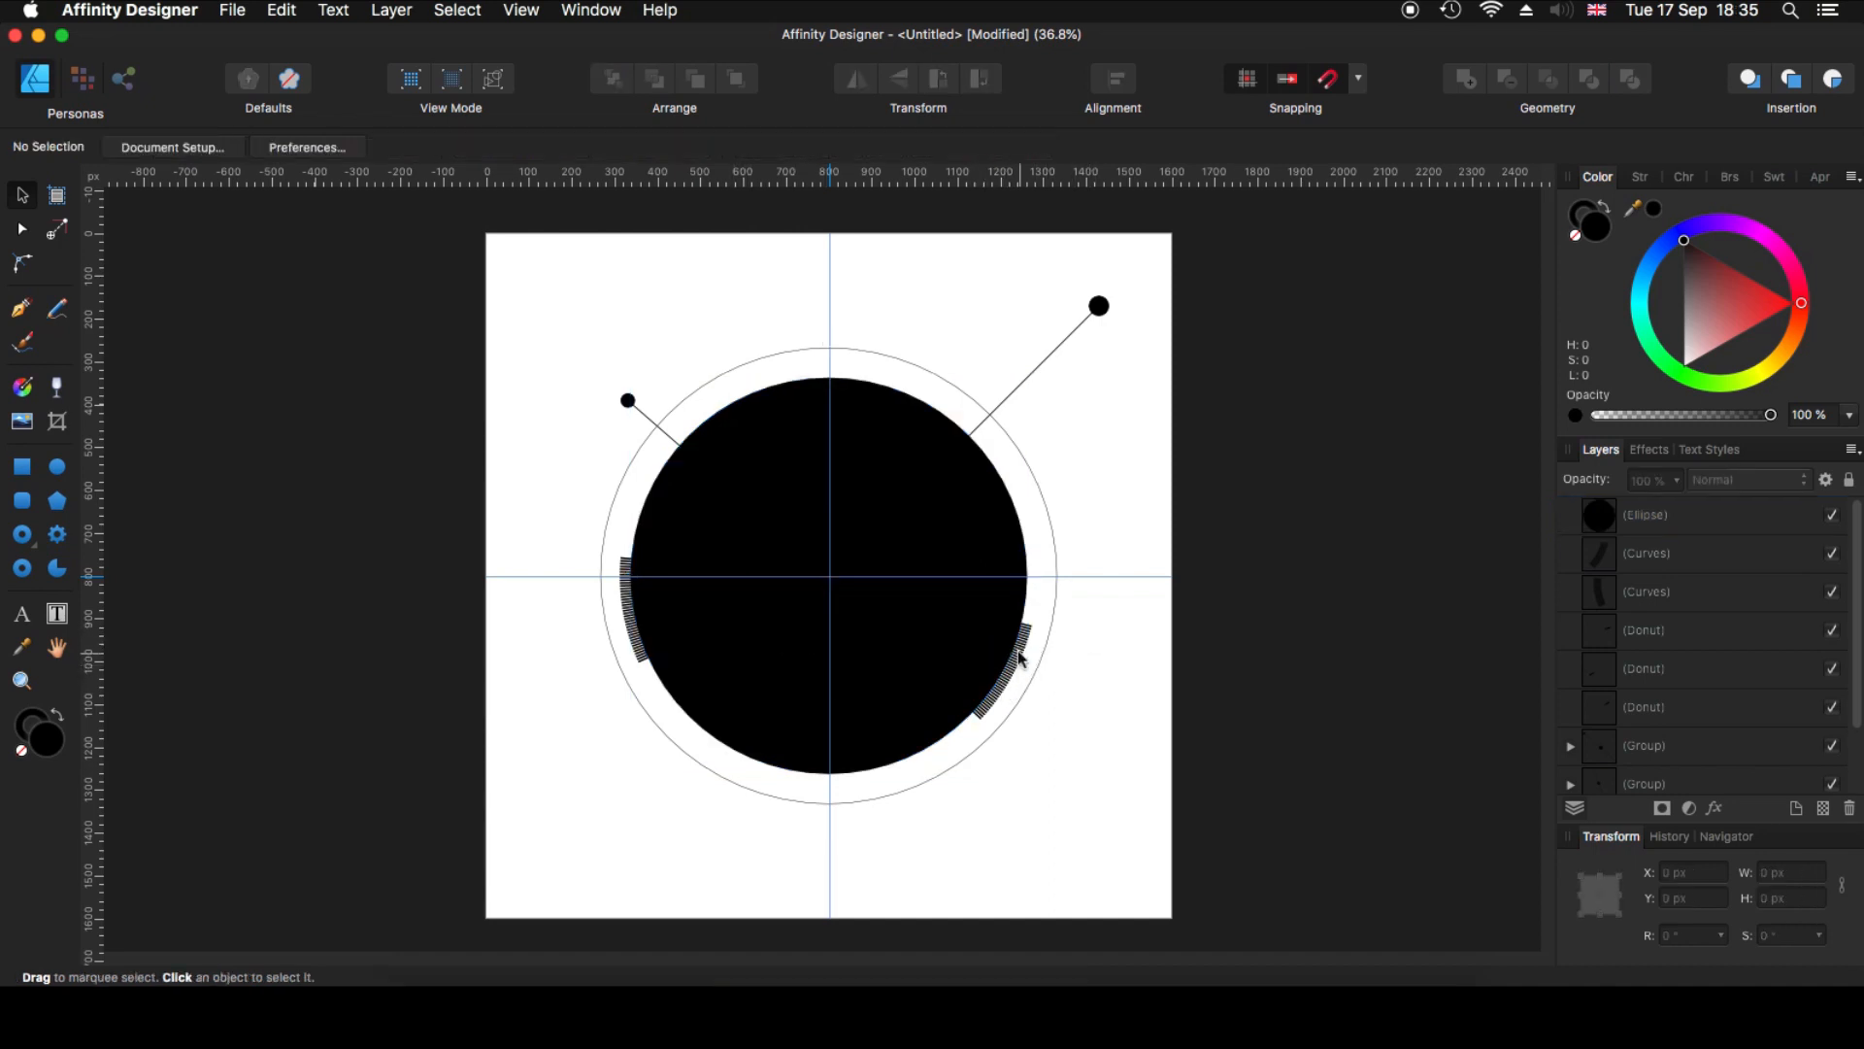
- Subtract the black circle from the lower-right bar band, leaving only a narrow outer strip of bars
left_click(1019, 659)
left_click(1003, 561, "shift")
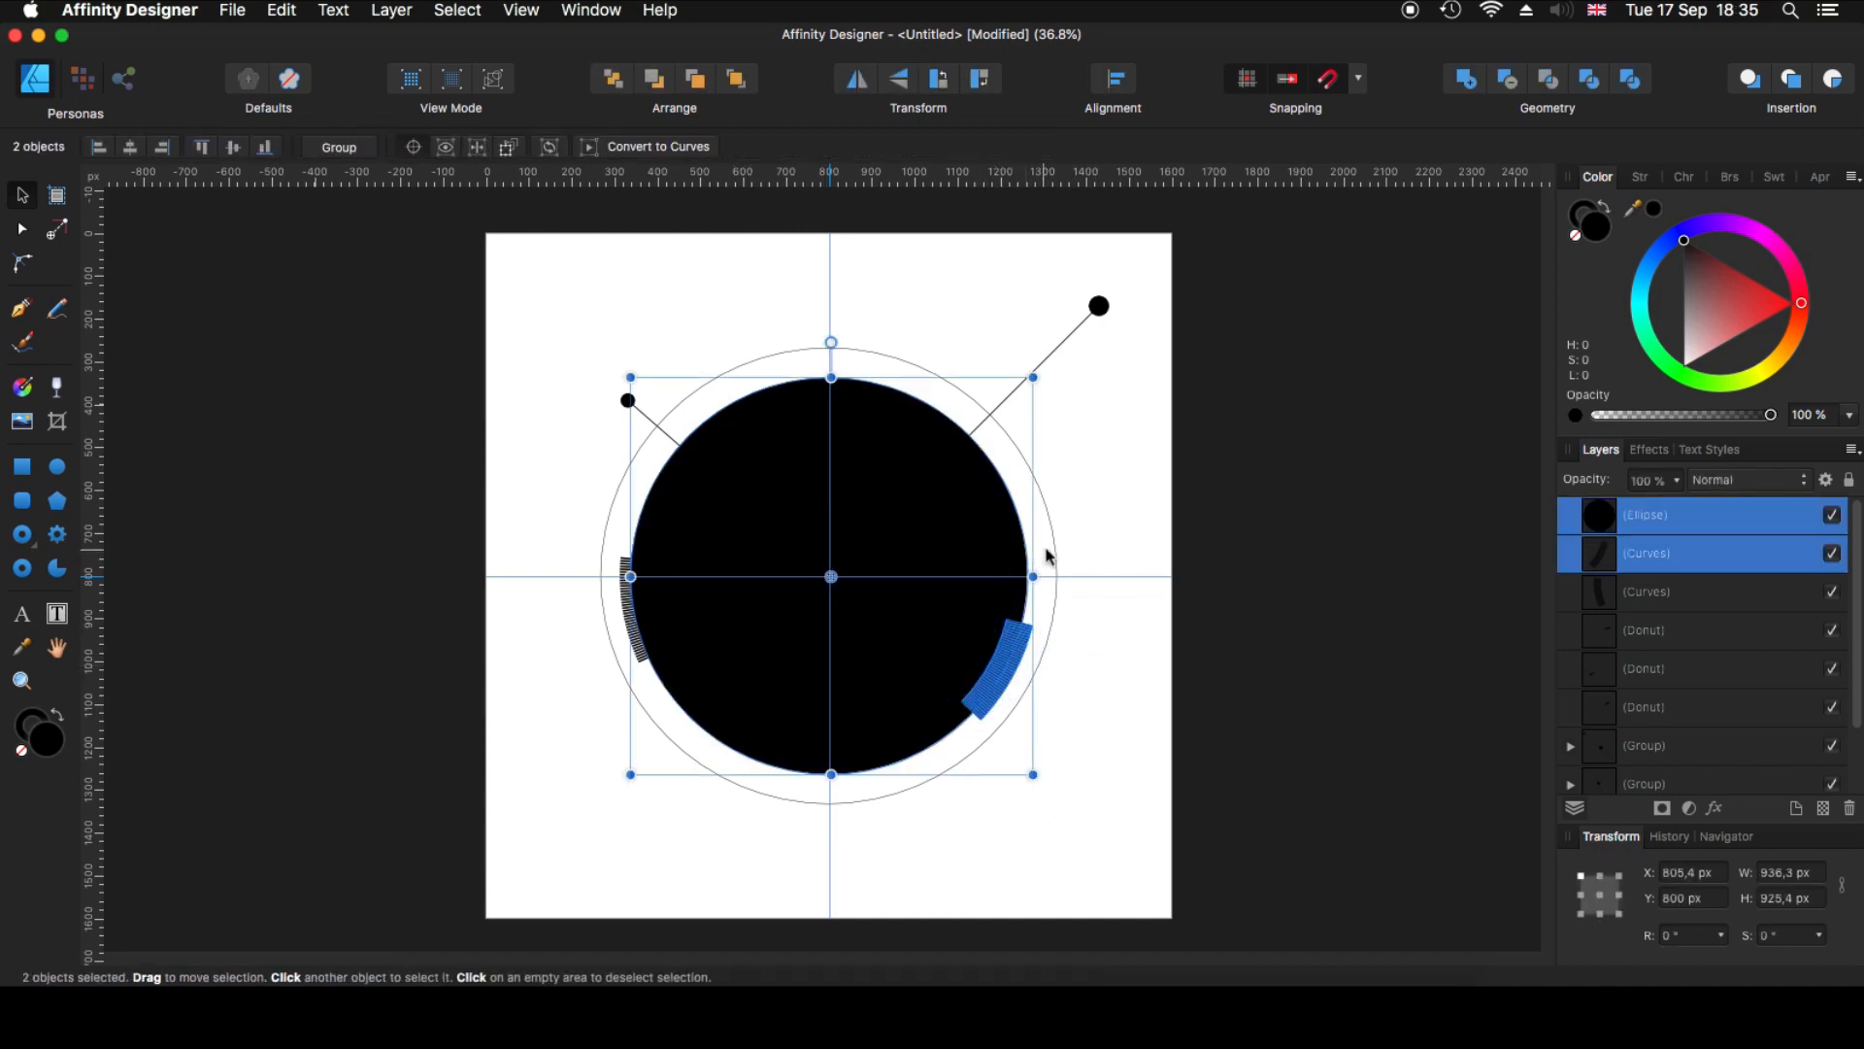
left_click(1511, 89)
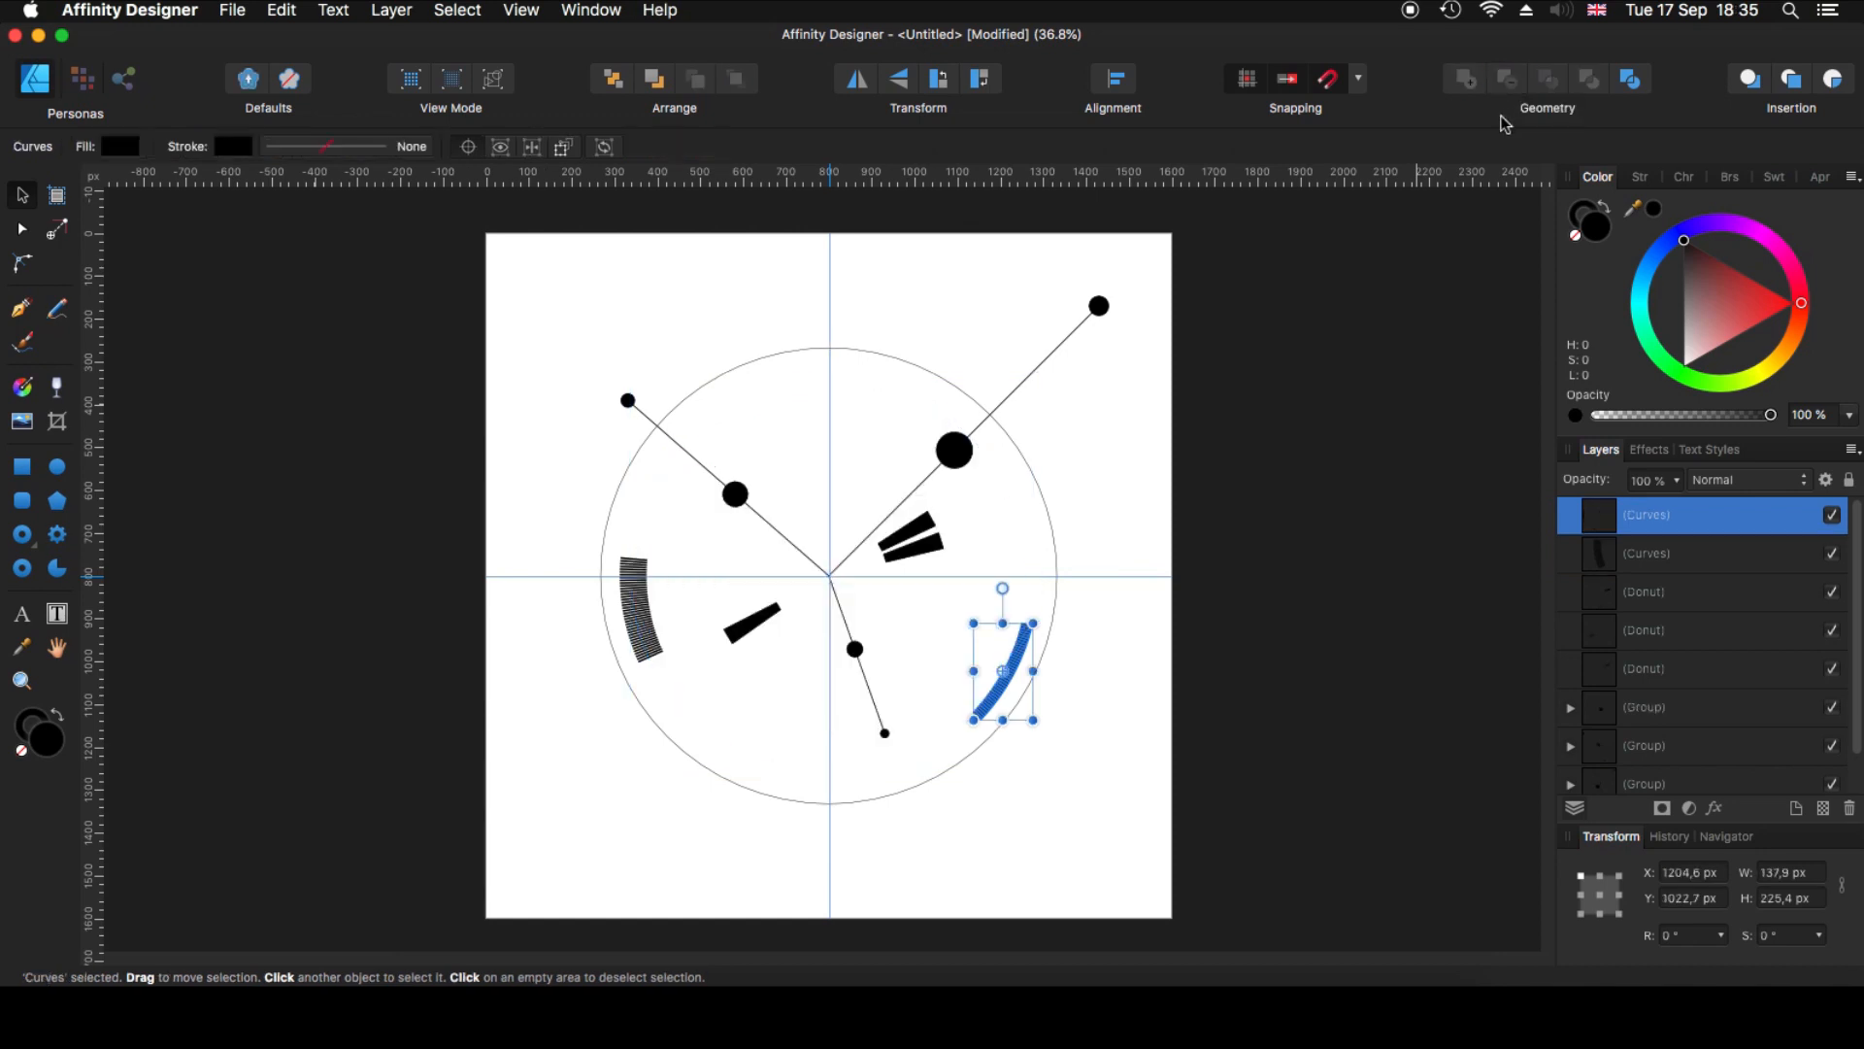
left_click(993, 746)
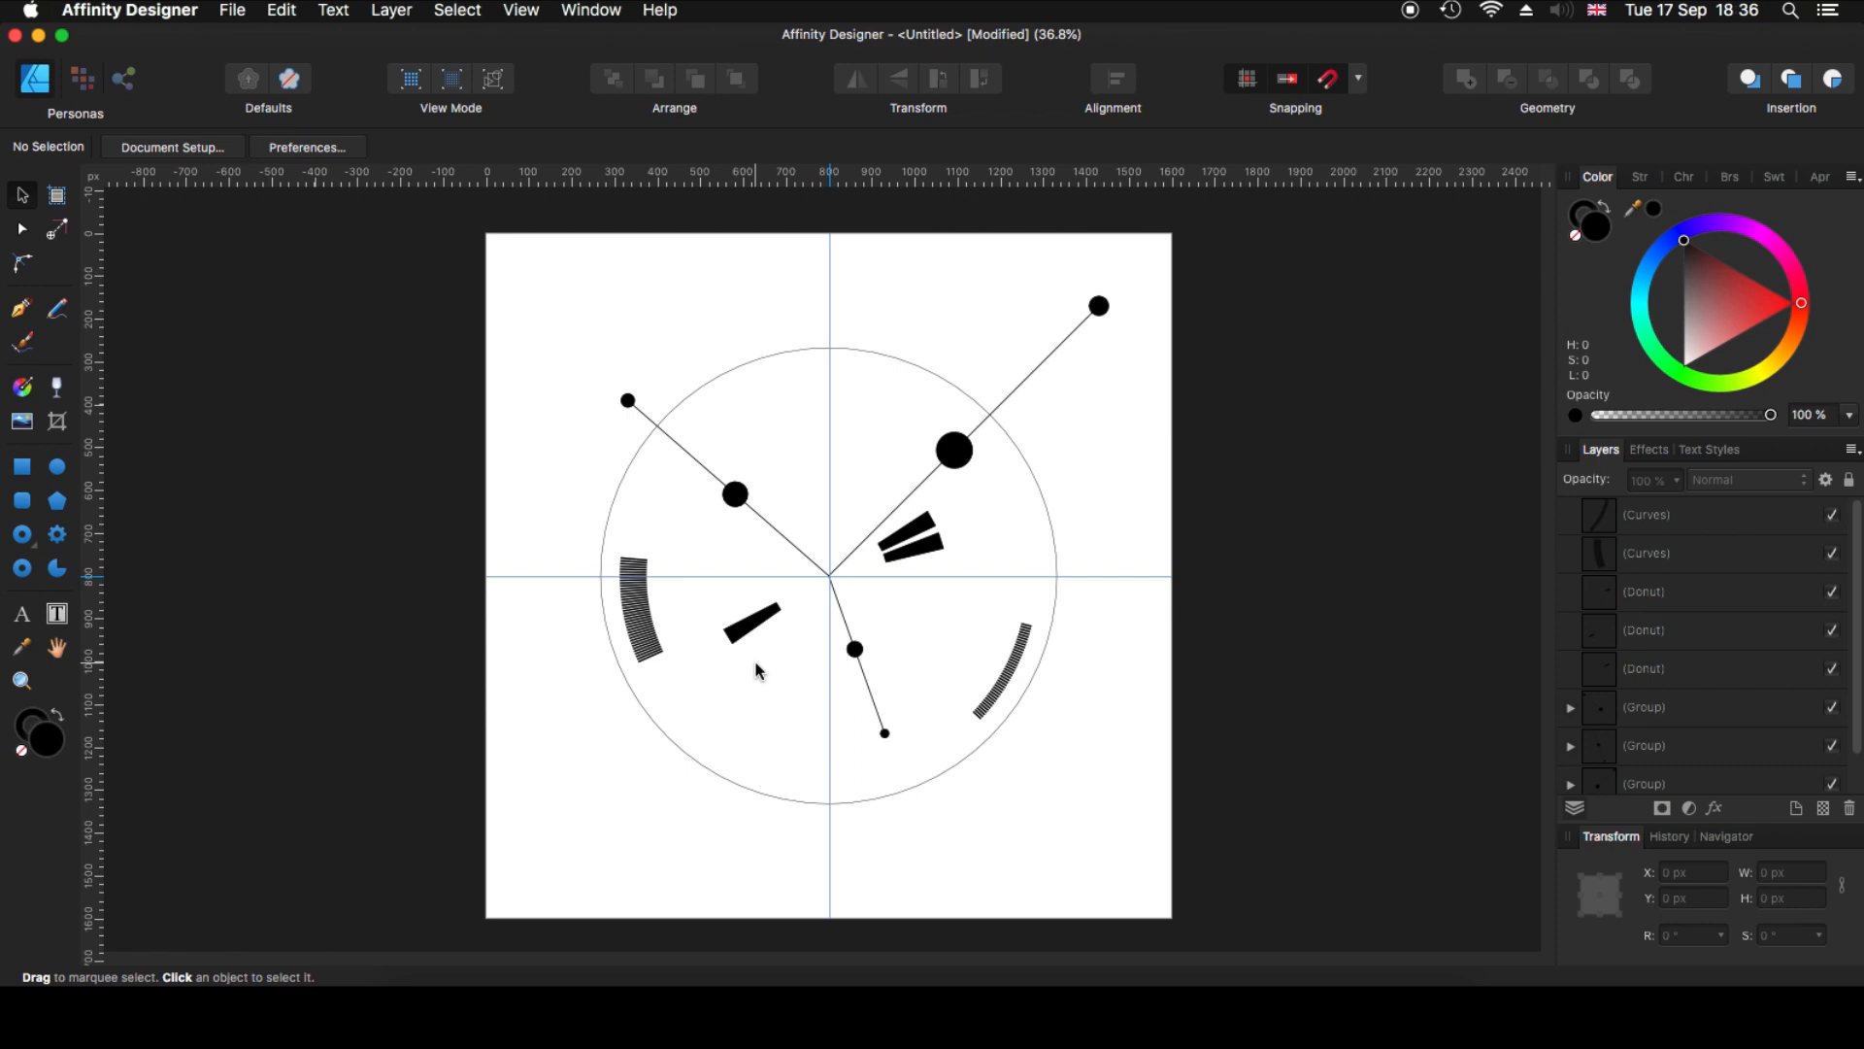
- Check the Circles#003.tiff reference and draw an unfilled inner circle with a 2 px stroke around the guides' intersection
left_click(1399, 1010)
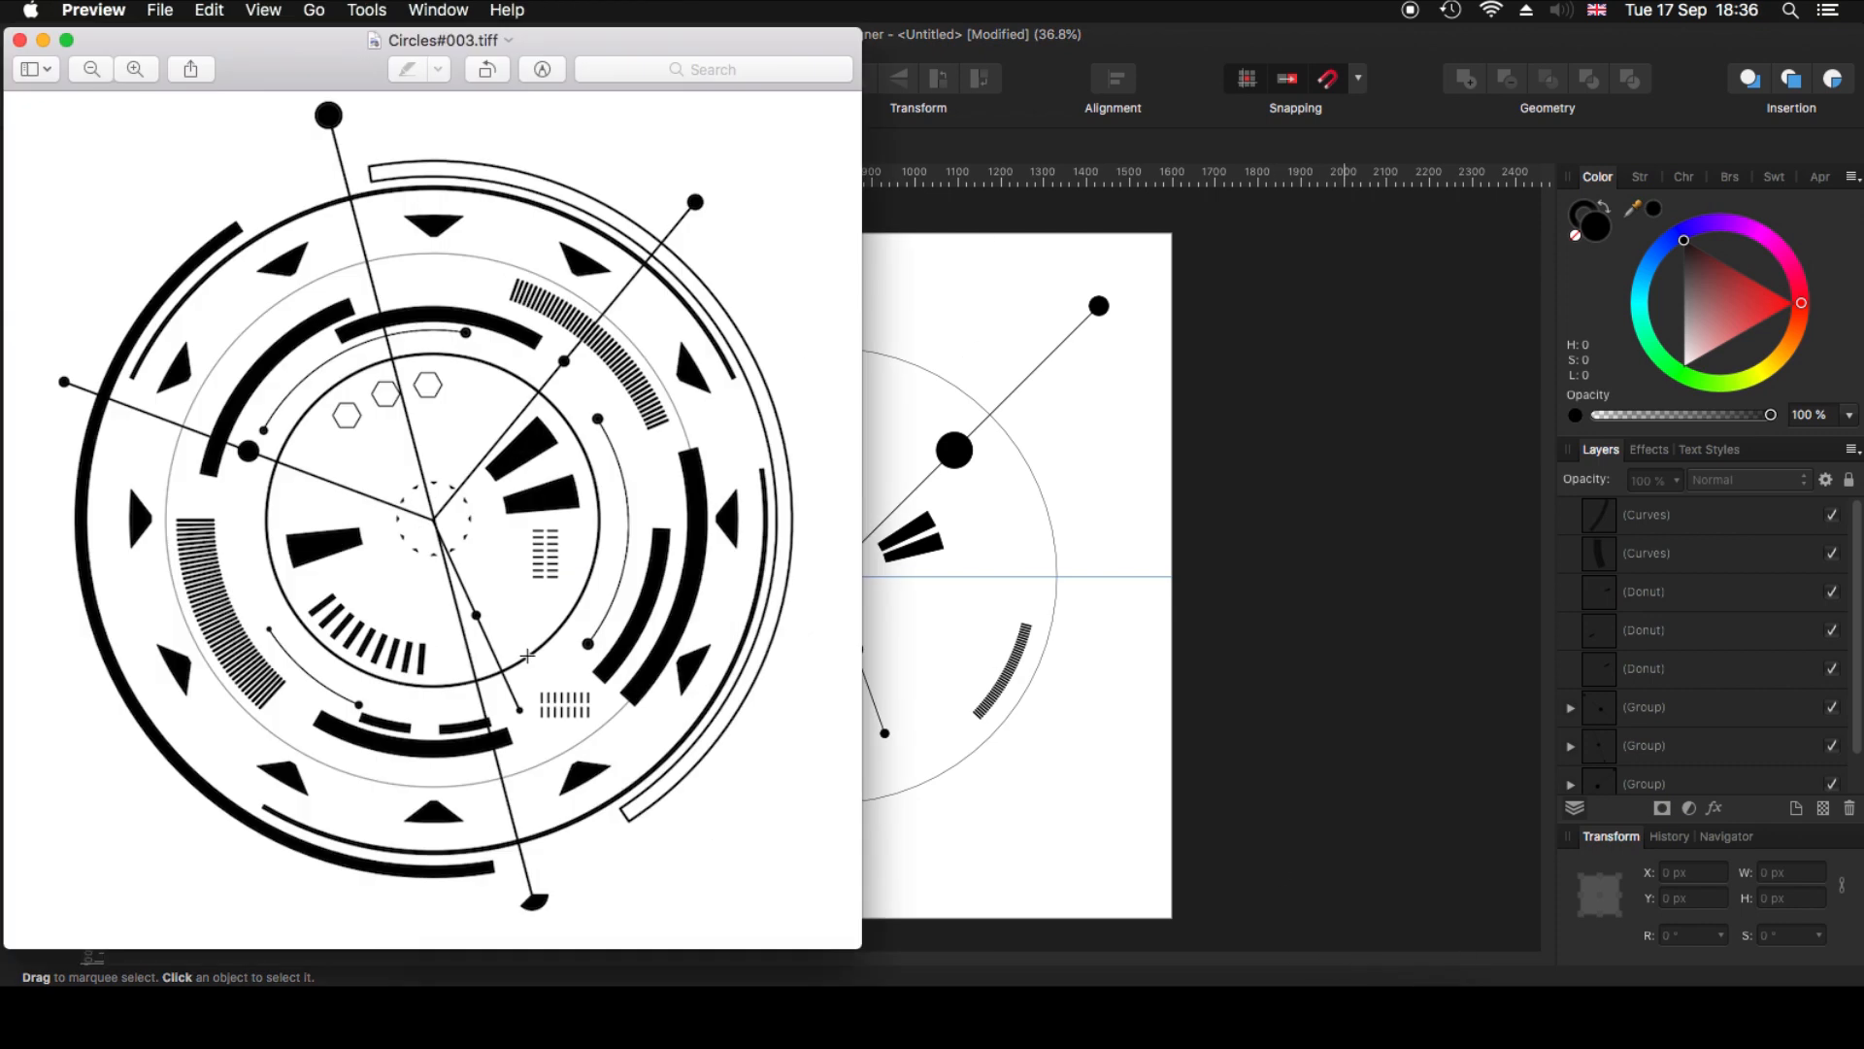
left_click(43, 40)
key("m")
mouse_move(831, 576)
left_mouse_down()
mouse_move(1032, 699)
mouse_move(978, 717)
mouse_move(953, 700)
left_mouse_up()
left_click(120, 146)
left_click(115, 236)
left_click(326, 147)
left_click(432, 220)
type("2")
key("Return")
- Scale the upper-left dotted line outward from the centre so it reaches farther beyond the guide circle
left_click(24, 197)
left_click(677, 453)
left_click(670, 437)
left_click_drag(621, 394, 583, 361)
left_click(427, 389)
left_click(55, 470)
left_click_drag(830, 577, 1025, 736)
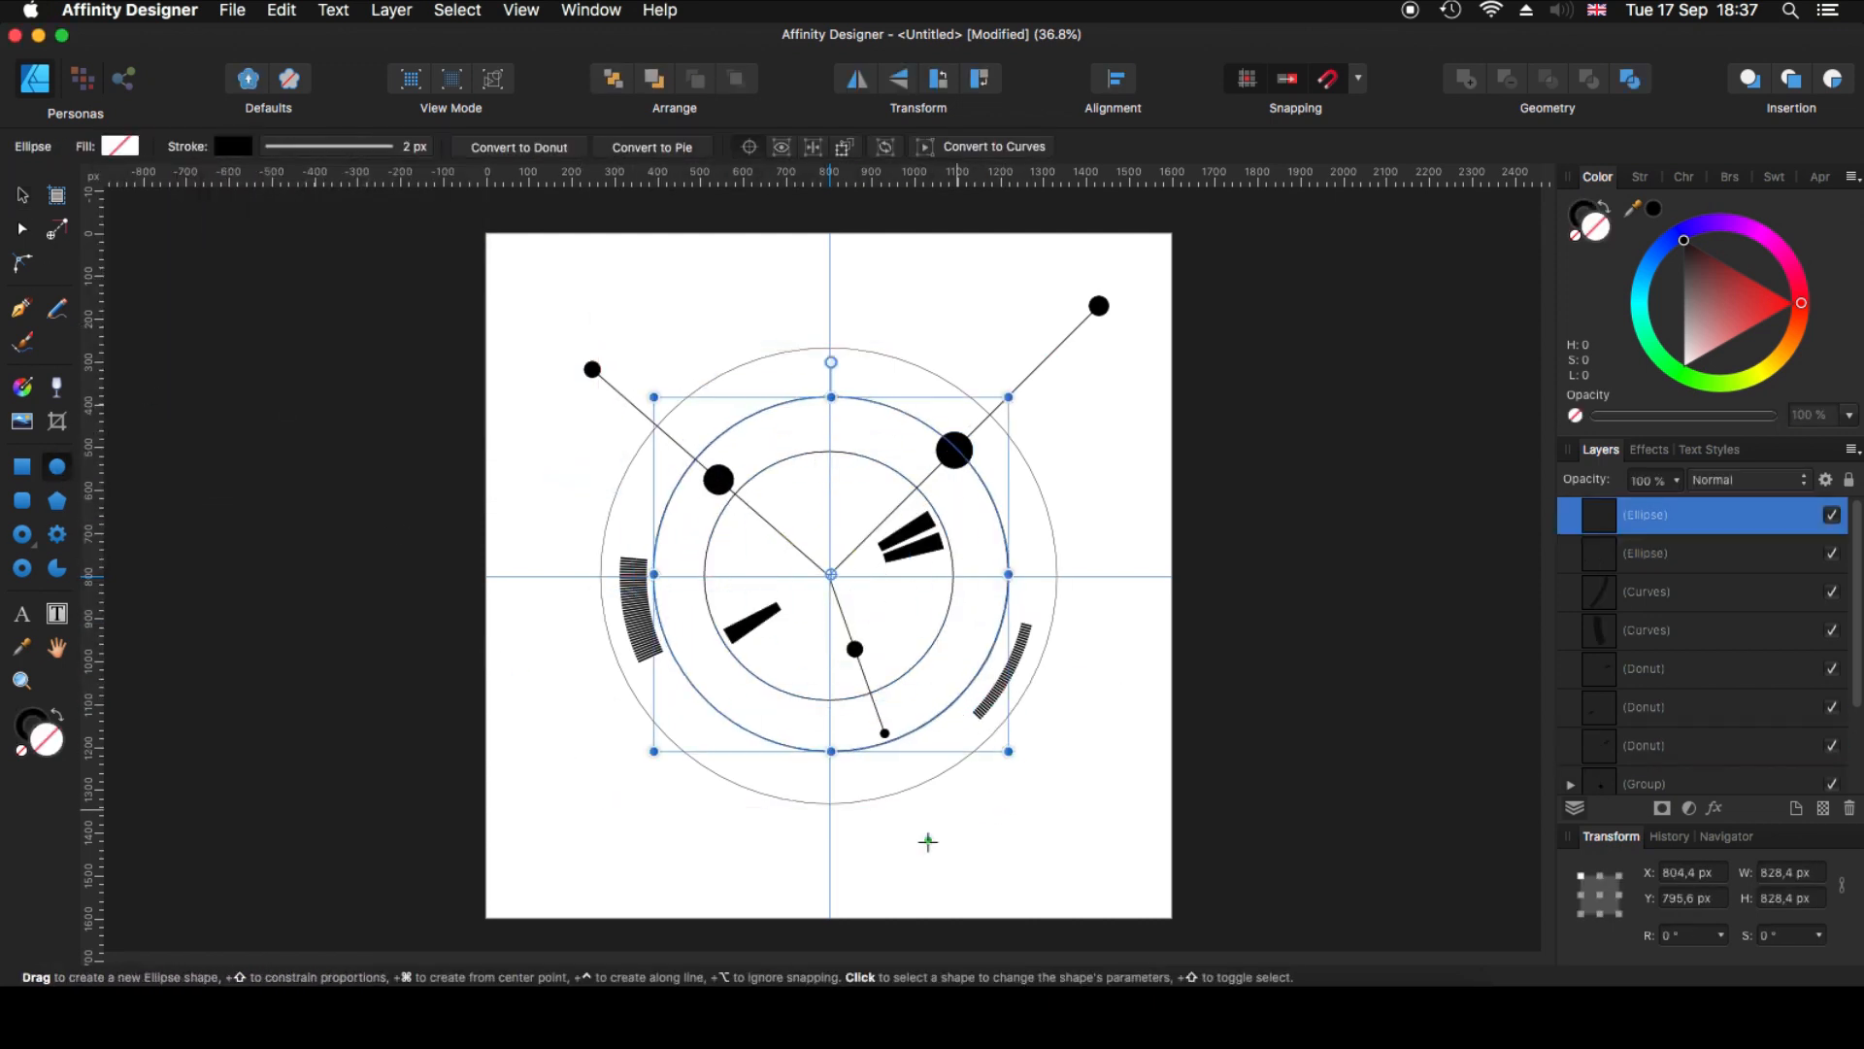
key("super+z")
- Draw an unfilled donut centred at 800 px, 800 px and reduce it to a thin 37° arc with a 100% hole radius on the upper-left side
left_click(24, 573)
mouse_move(830, 577)
left_mouse_down()
mouse_move(886, 608)
mouse_move(1055, 801)
left_mouse_up()
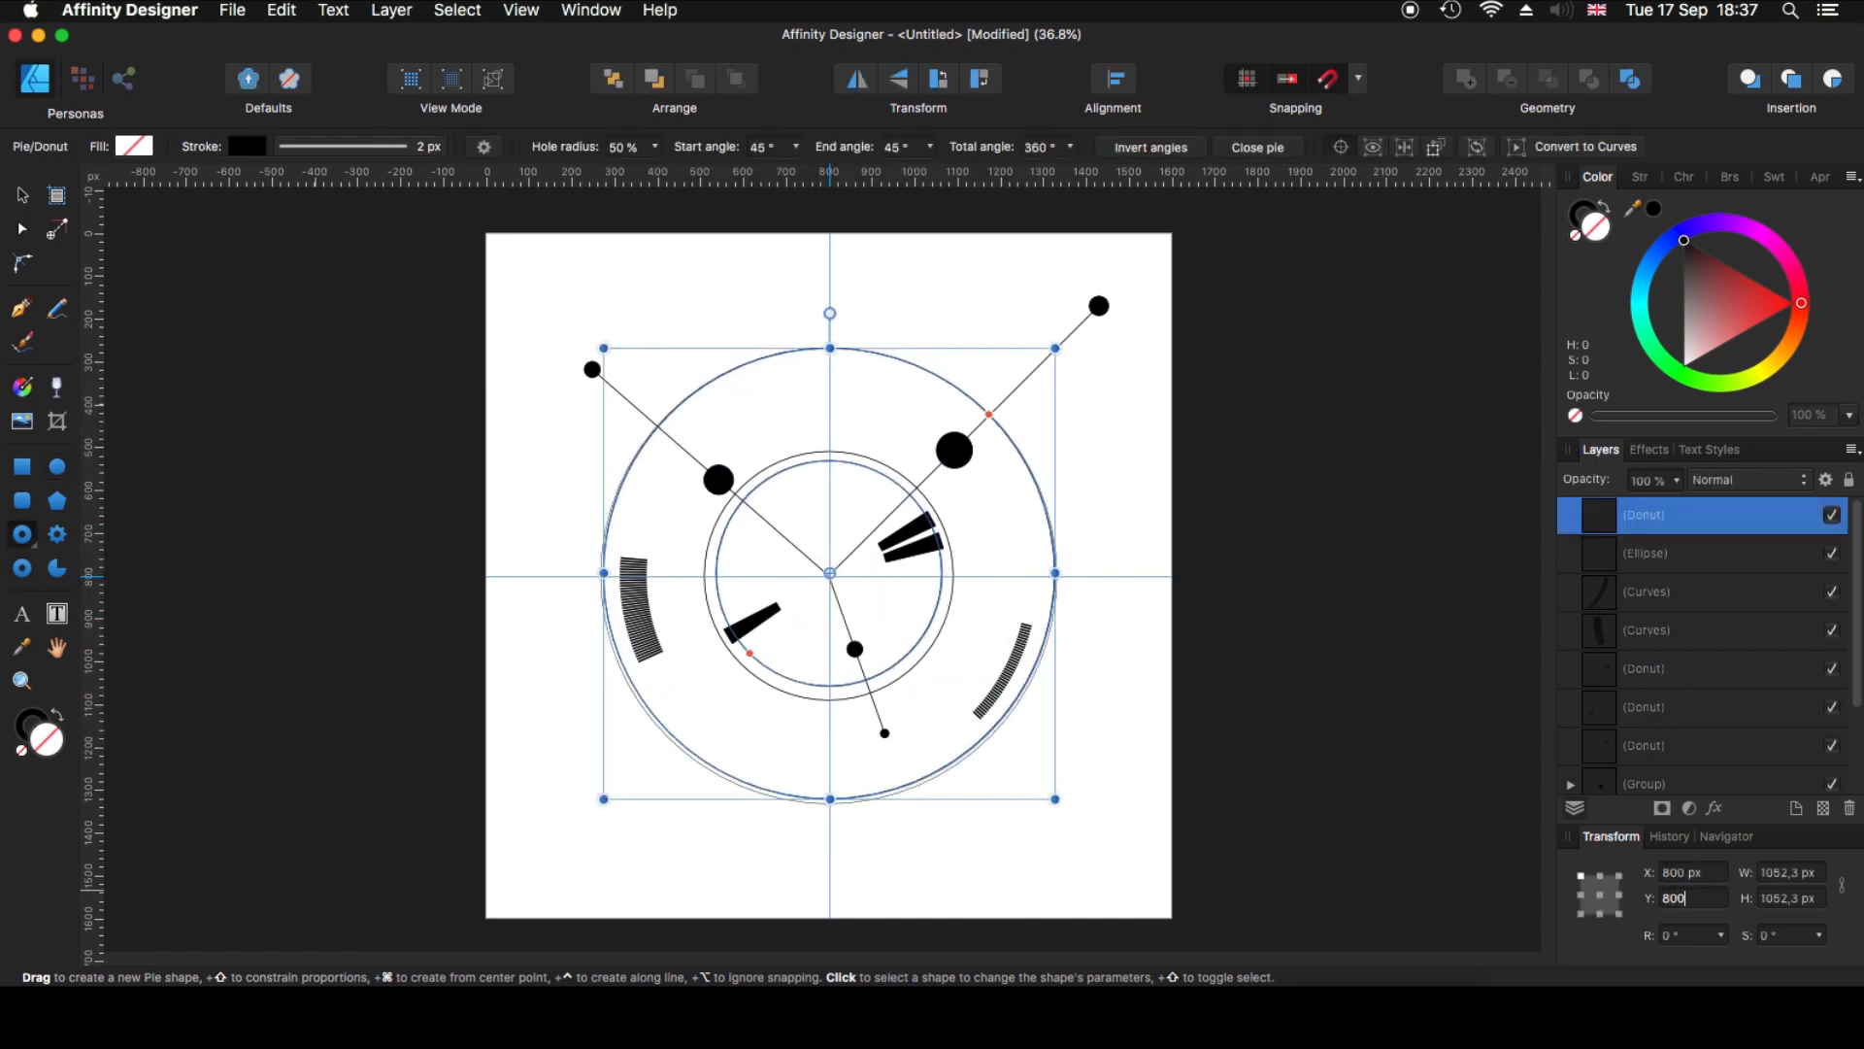
left_click(27, 229)
left_click_drag(749, 655, 670, 736)
mouse_move(1055, 801)
left_mouse_down()
mouse_move(998, 744)
mouse_move(1032, 779)
left_mouse_up()
key("super+z")
left_click_drag(972, 431, 728, 475)
- Duplicate the thin arc, rotate the copy to about -145.4° on the lower-right side and shrink it inside the bar band
key("super+j")
left_click_drag(828, 341, 980, 801)
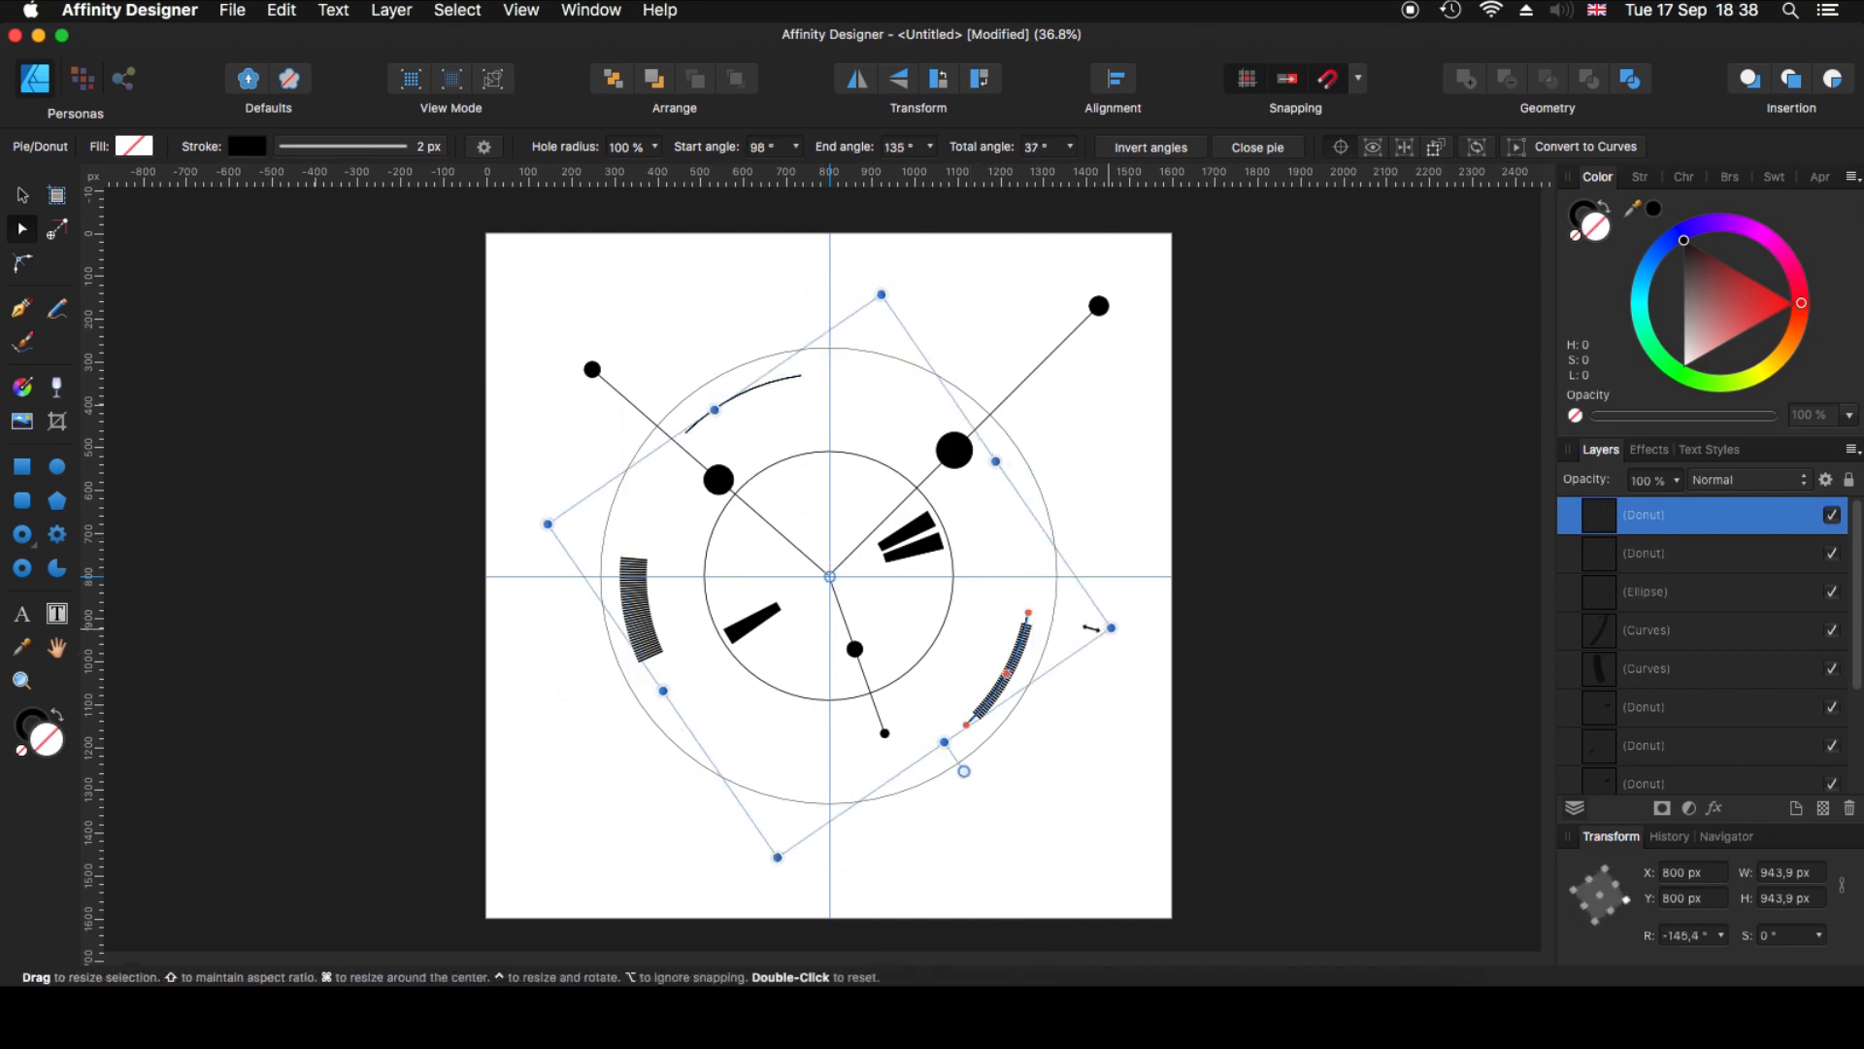
left_click_drag(1112, 628, 1065, 619)
- Duplicate the upper-left thin arc, rotate the copy around the centre to the lower-left side and shrink it closer to the inner circle
left_click(703, 419)
key("super+j")
left_click_drag(828, 340, 720, 618)
left_click_drag(712, 838, 795, 794)
- Duplicate the lower-left arc, rotate one arc to about 136.1° near the circle's bottom and size it to about 827 px
key("super+j")
left_click_drag(948, 708, 641, 650)
left_click_drag(745, 765, 726, 804)
left_click_drag(633, 655, 682, 728)
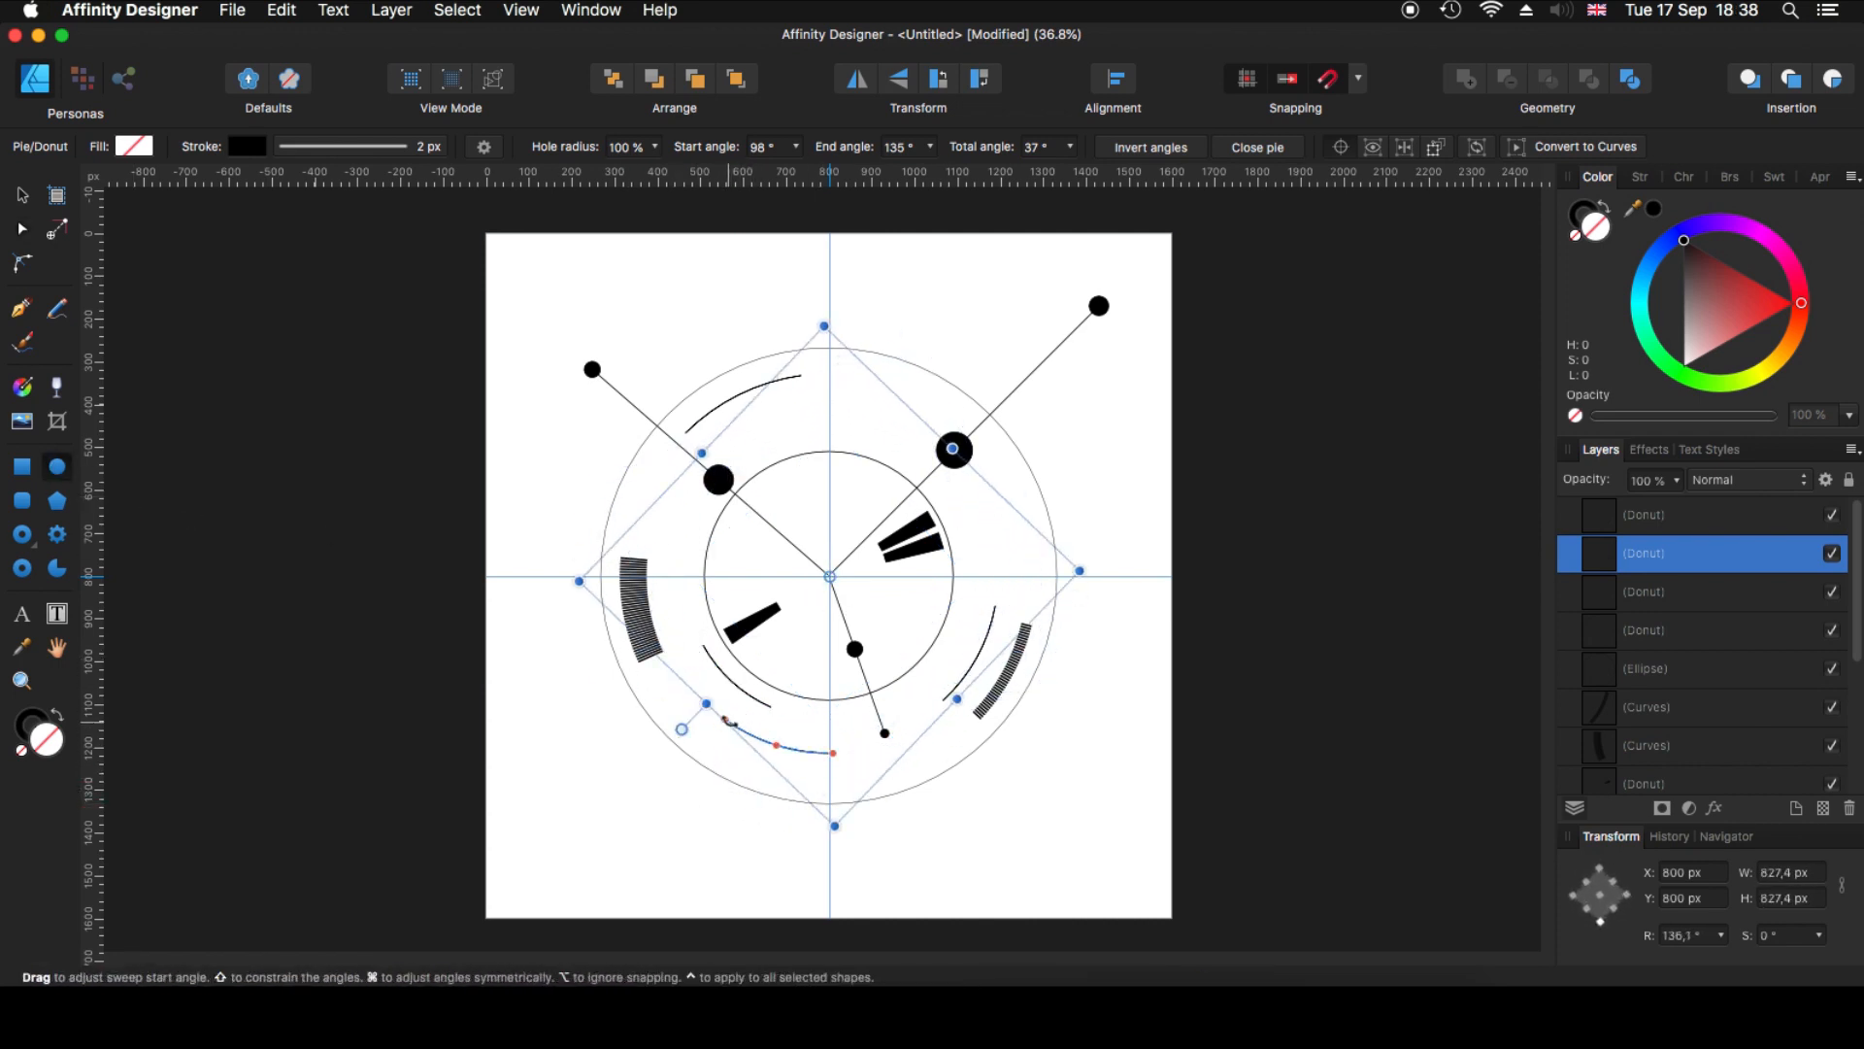
left_click(662, 721)
- Place a dot about 14.5 px wide on the upper-left arc's lower end, filled black and without a stroke
key("m")
key("super+equal")
key("super+equal")
left_click_drag(477, 231, 658, 475)
key("super+equal")
left_click_drag(467, 340, 483, 357)
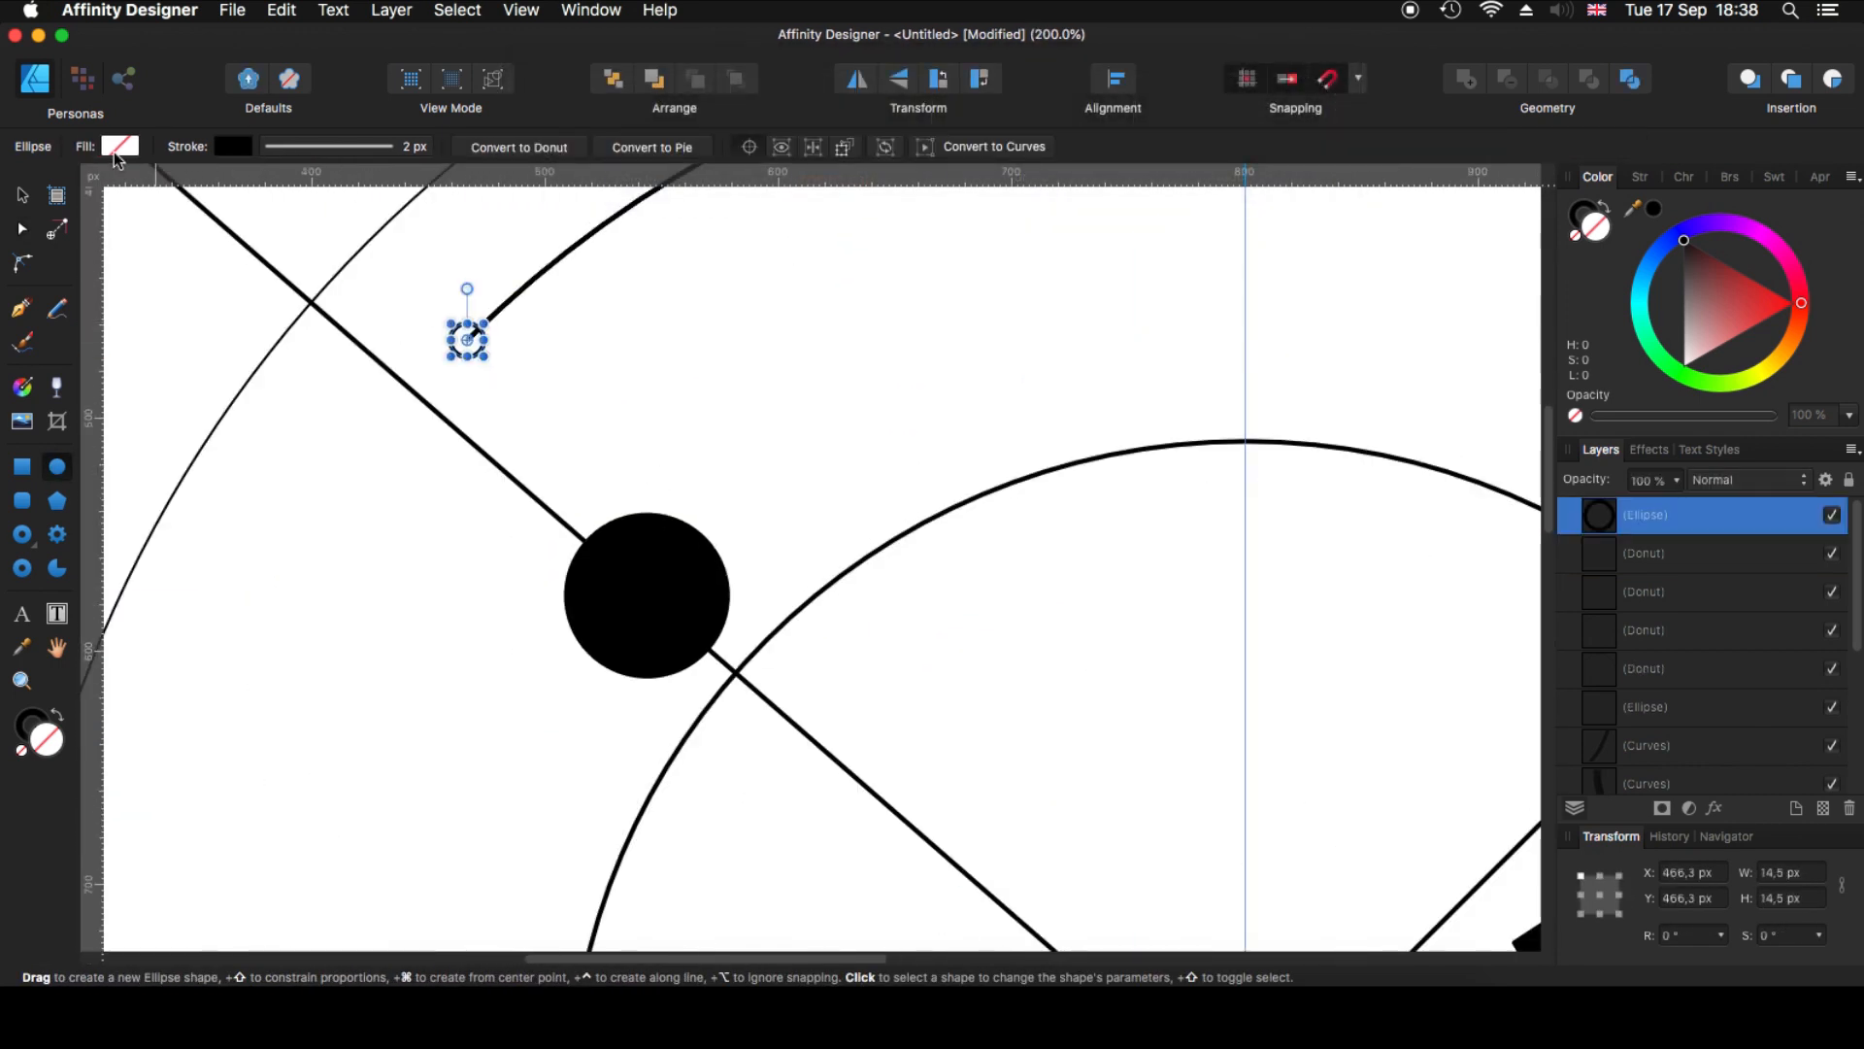
left_click(120, 147)
left_click(410, 173)
left_click(335, 146)
left_click(276, 183)
left_click(22, 195)
left_click(144, 269)
- Add a small black dot on the other end of the upper-left arc
left_click_drag(923, 320, 500, 705)
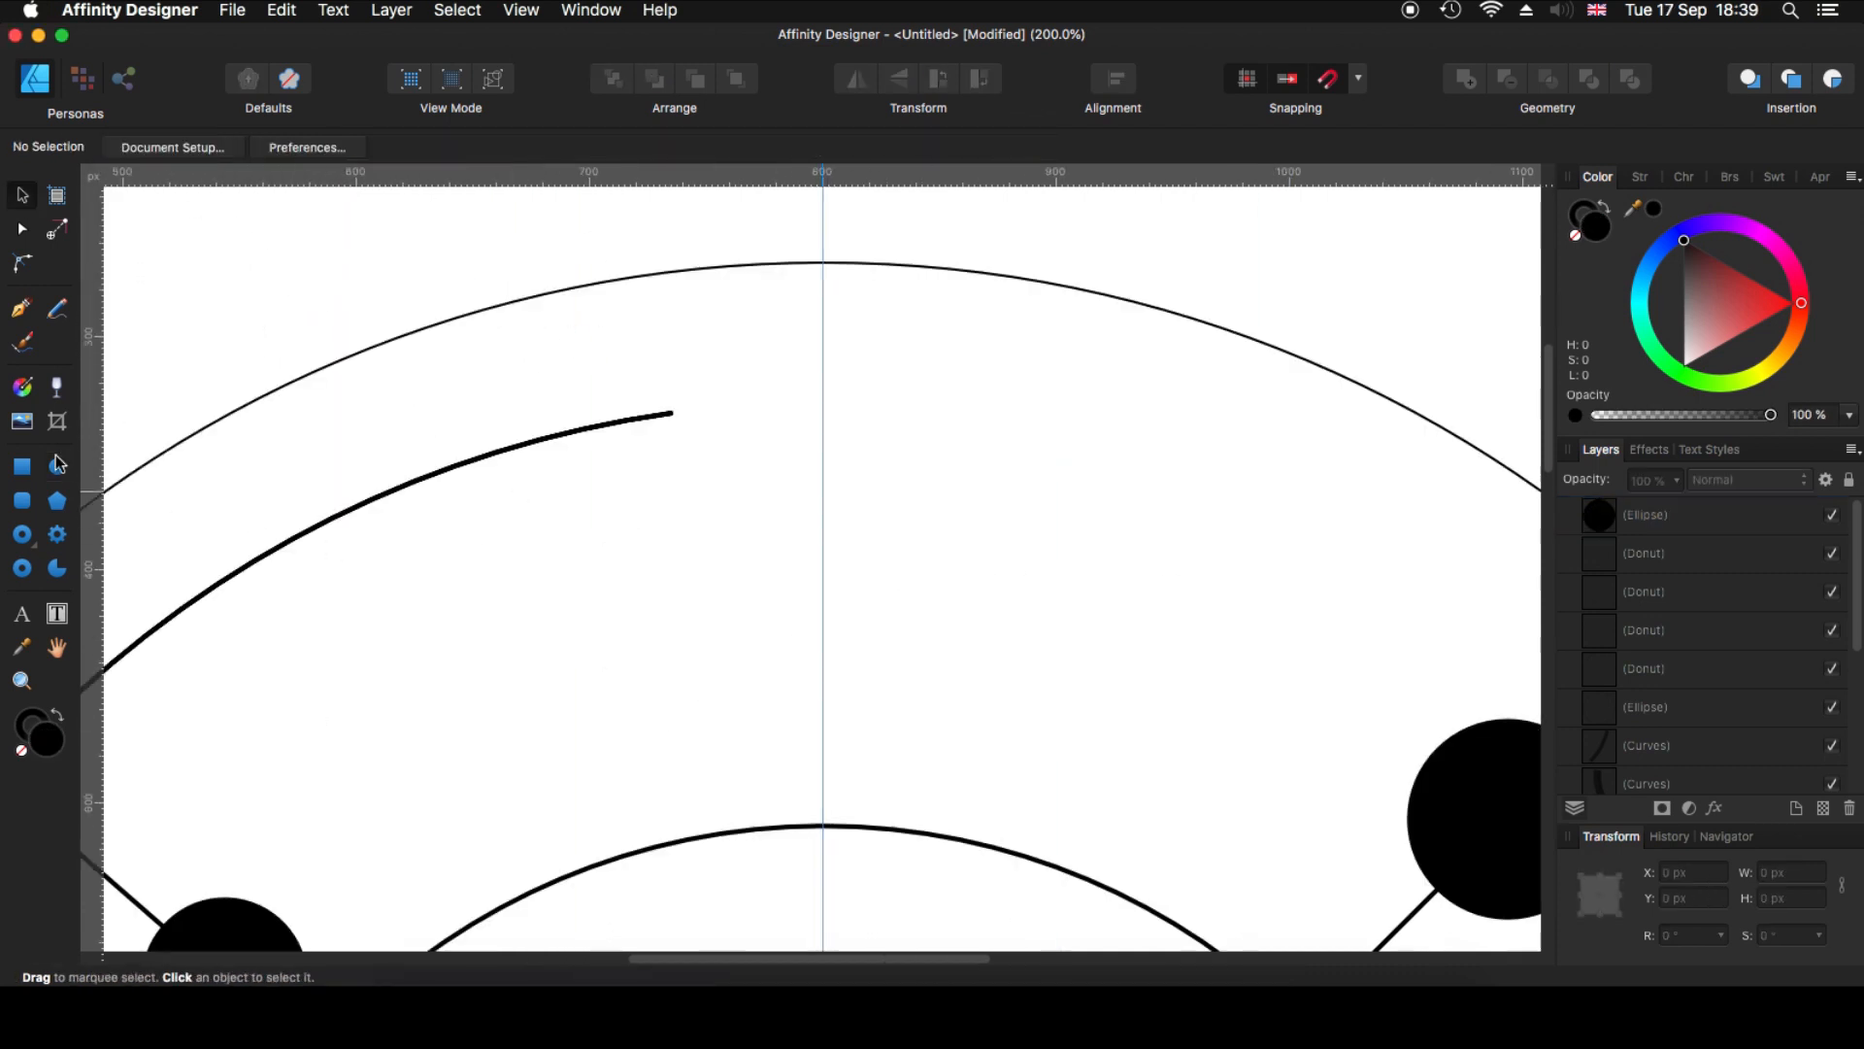
key("m")
left_click_drag(671, 412, 694, 436)
- Add a larger black dot on the inner lower-left arc's upper end and a smaller one on its lower end
scroll(680, 455, "down", 13)
scroll(675, 467, "left", 5)
left_click(591, 612, "shift")
left_click_drag(592, 611, 626, 578)
scroll(680, 573, "down", 4)
left_click_drag(1009, 553, 1025, 569)
- Cap the bottom arc with a small black dot on its left end and one about 28.6 px wide on its right end
left_click_drag(759, 619, 759, 591)
left_click(1345, 802, "shift")
left_click_drag(1345, 802, 1377, 833)
key("super+z")
key("super+d")
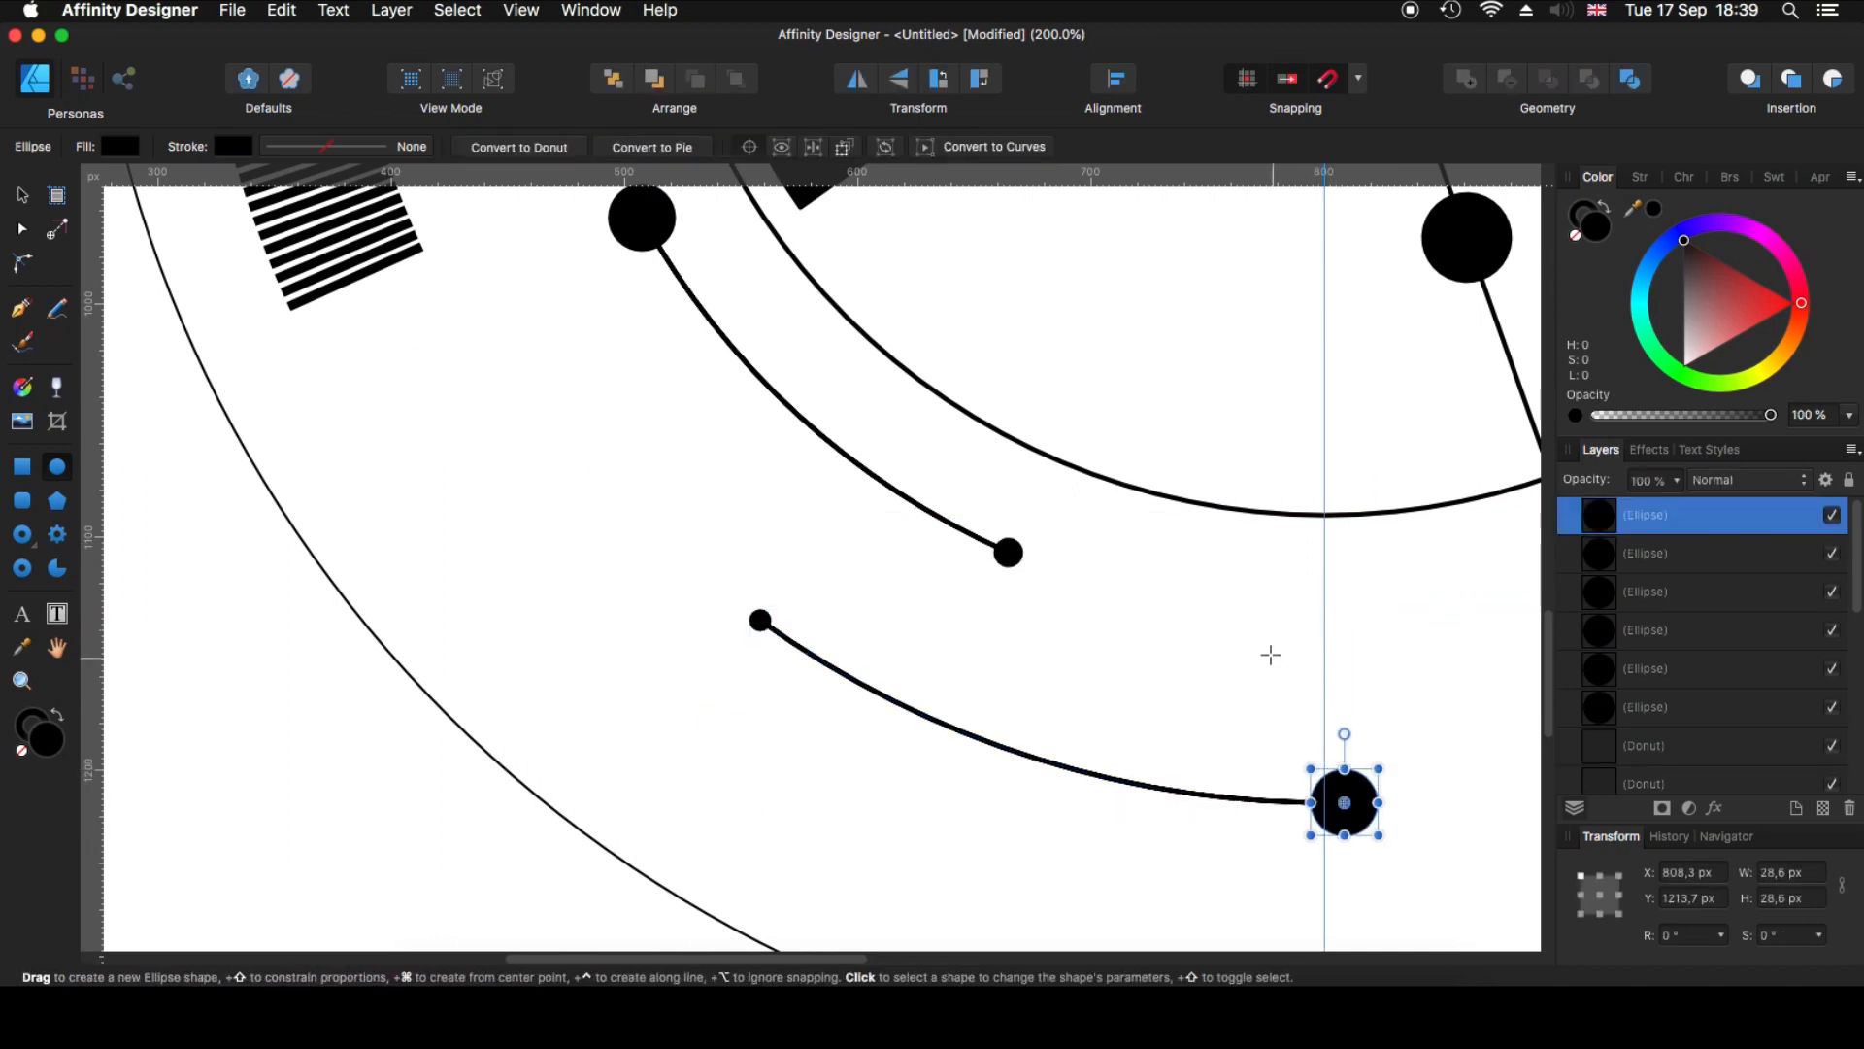
- Add black dots to both ends of the lower-right thin arc, making the upper one about 28 px wide
scroll(1273, 653, "right", 10)
left_click_drag(674, 855, 699, 881)
left_click_drag(820, 624, 845, 649)
key("super+z")
left_click(992, 674, "shift")
key("super+d")
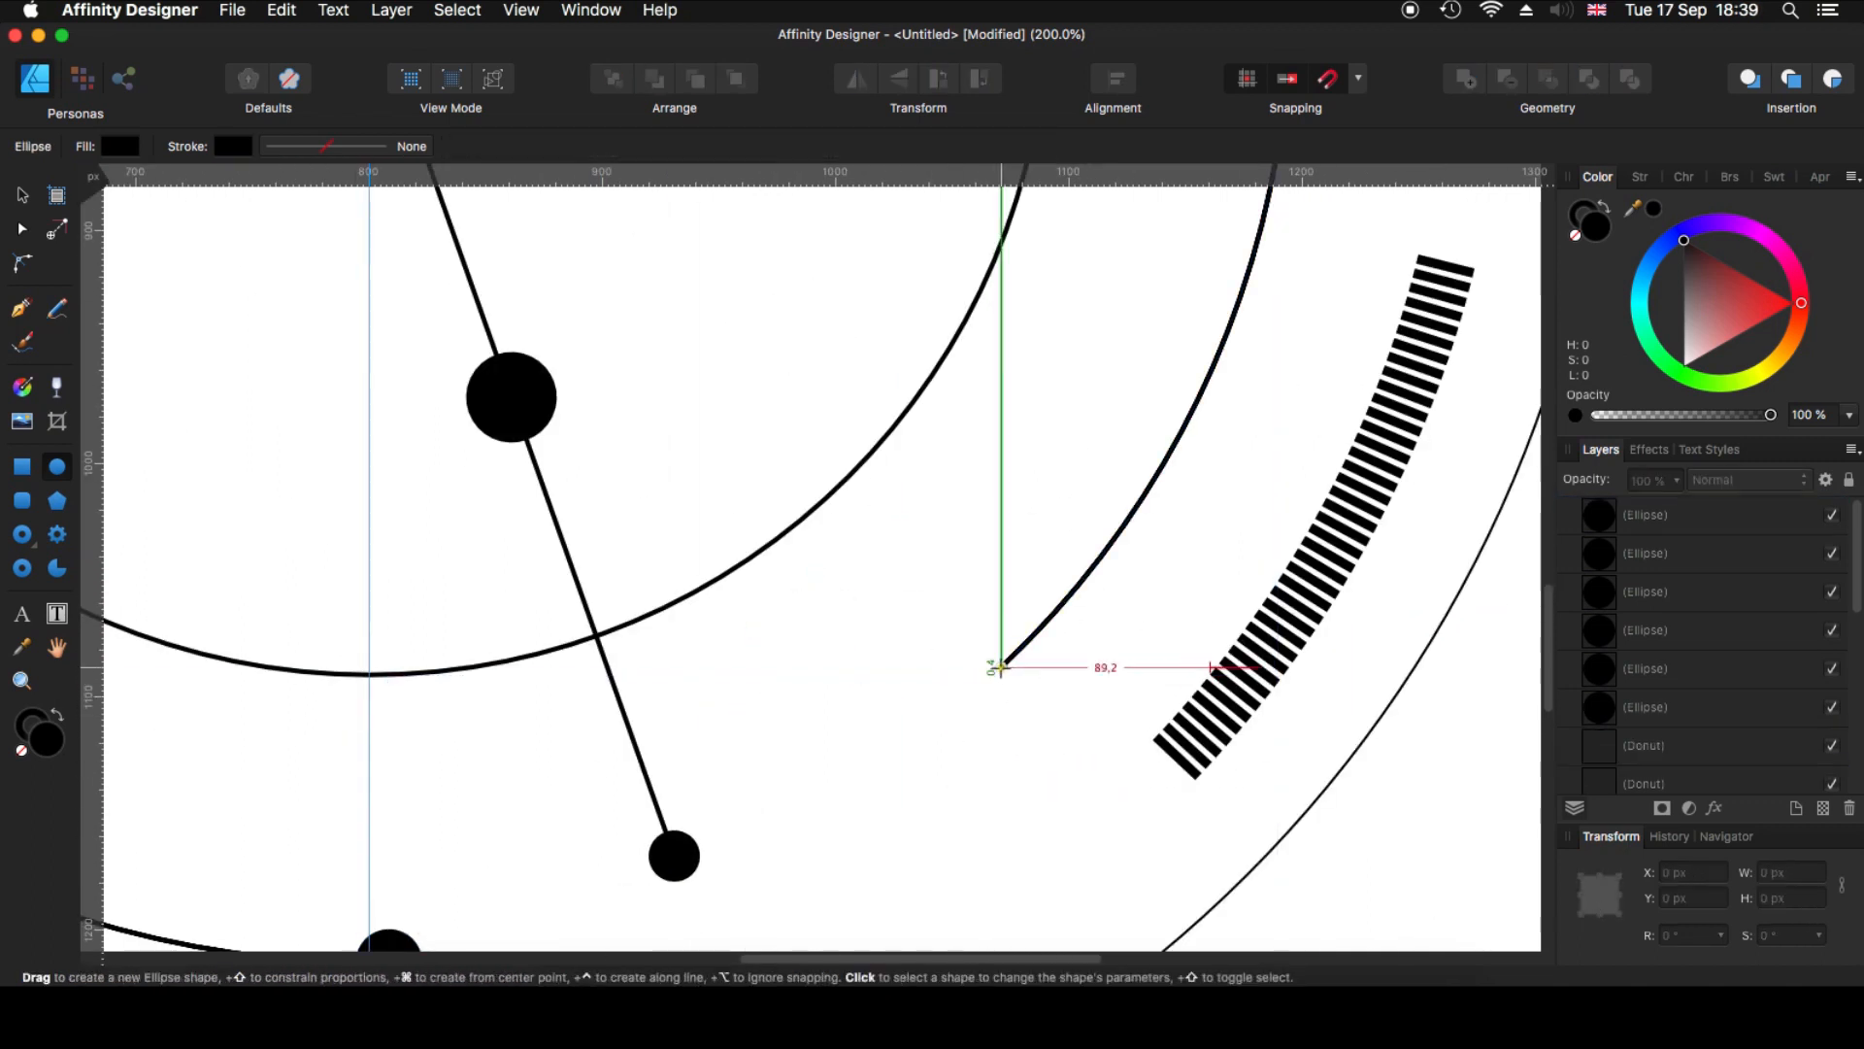
mouse_move(1001, 667)
left_mouse_down()
mouse_move(1033, 699)
mouse_move(1042, 620)
left_mouse_up()
scroll(1058, 549, "up", 10)
scroll(1058, 548, "right", 5)
key("super+z")
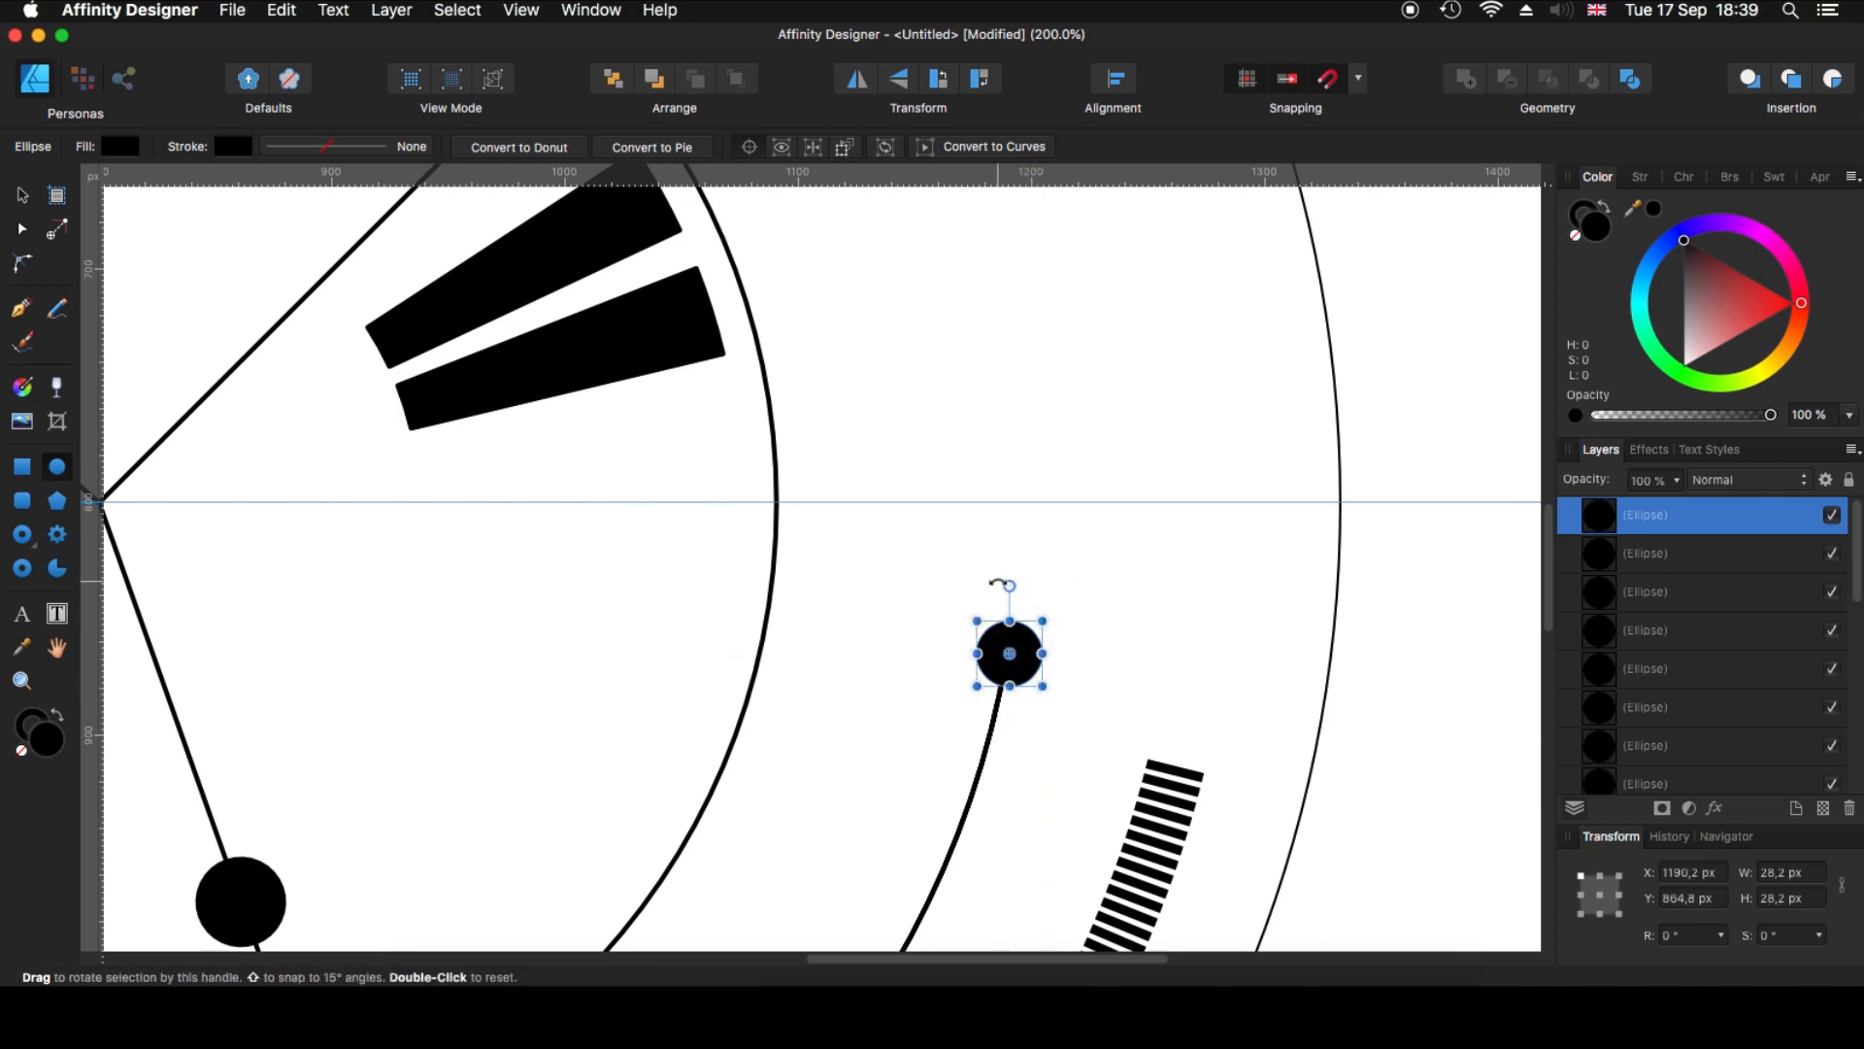
key("super+minus")
key("super+minus")
key("super+minus")
- Check the reference image and draw a black donut about 888 px wide around the centre with a hole radius of about 87%
left_click(1400, 982)
left_click(38, 36)
left_click(21, 534)
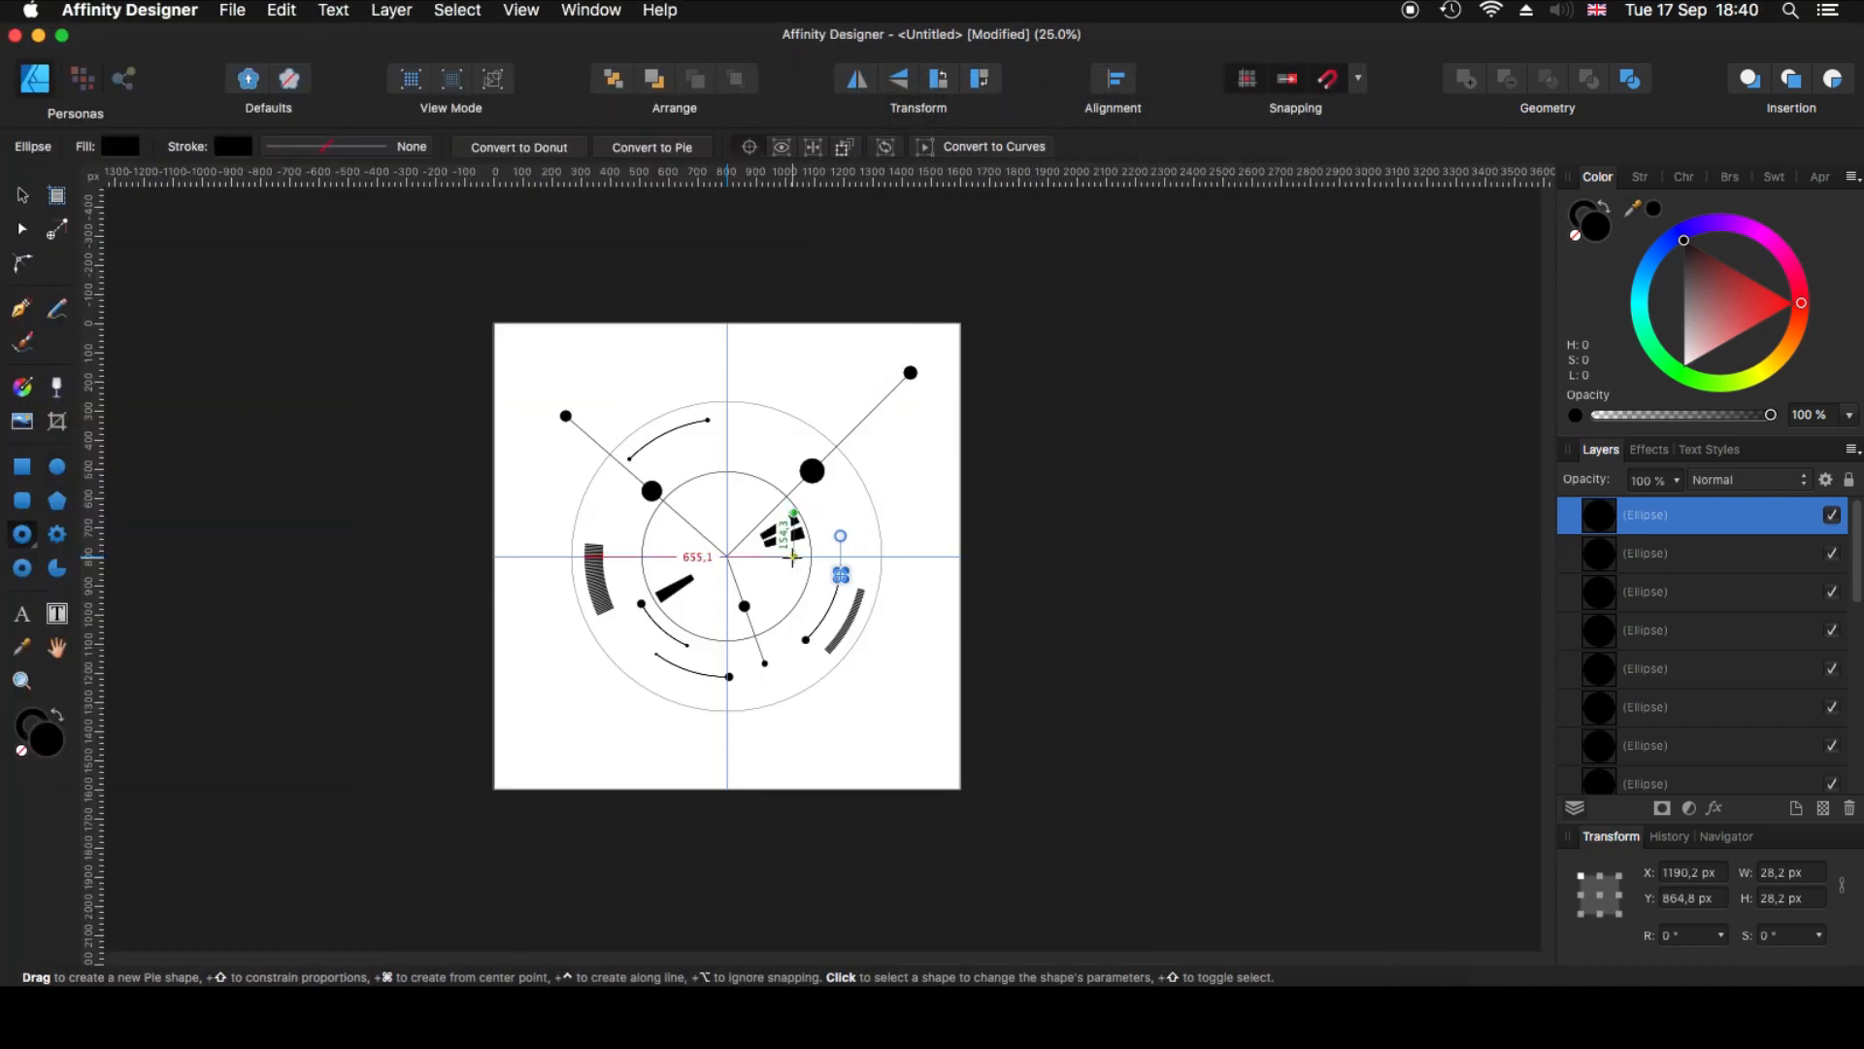
key("super+0")
left_click_drag(831, 573, 1020, 762)
left_click_drag(831, 669, 831, 739)
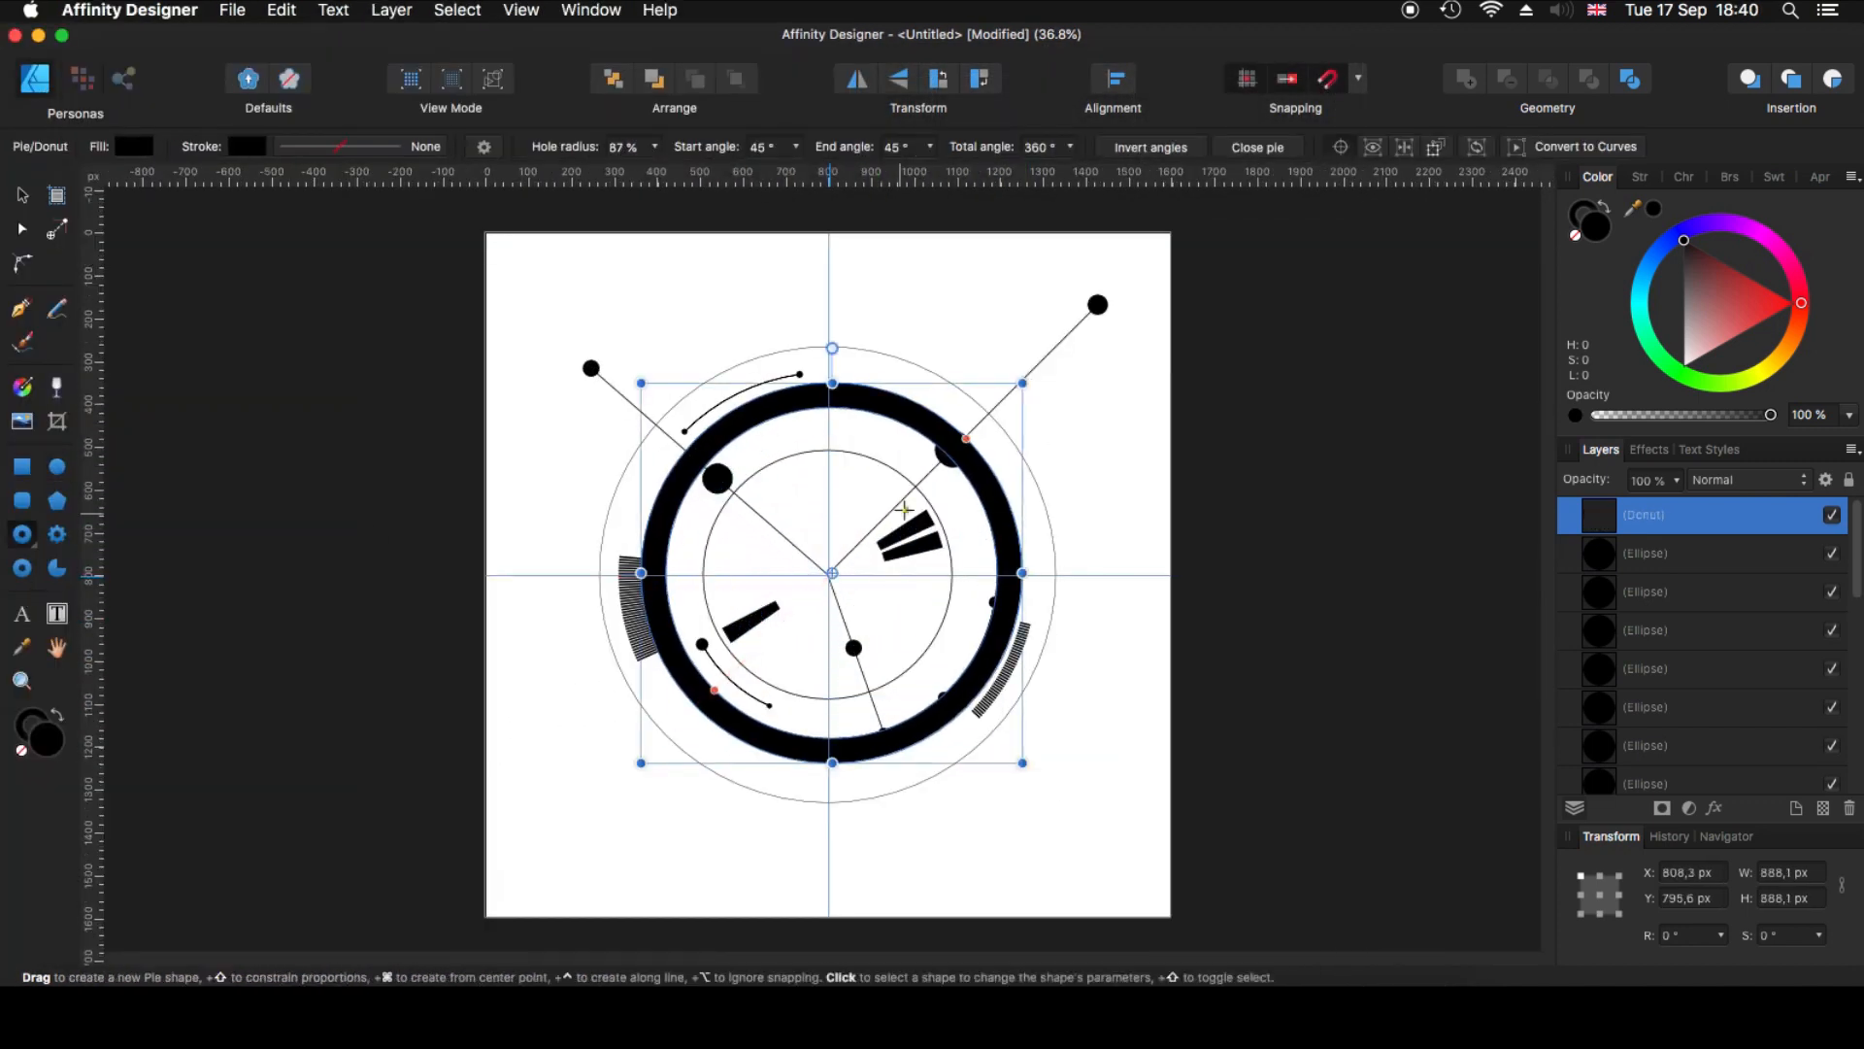
- Trim the donut to a 48° arc at the top with a 94% hole radius and shrink it to about 811 px
mouse_move(908, 400)
left_mouse_down()
mouse_move(997, 579)
mouse_move(752, 406)
left_mouse_up()
key("super+plus")
scroll(894, 437, "up", 4)
left_click_drag(834, 498, 834, 480)
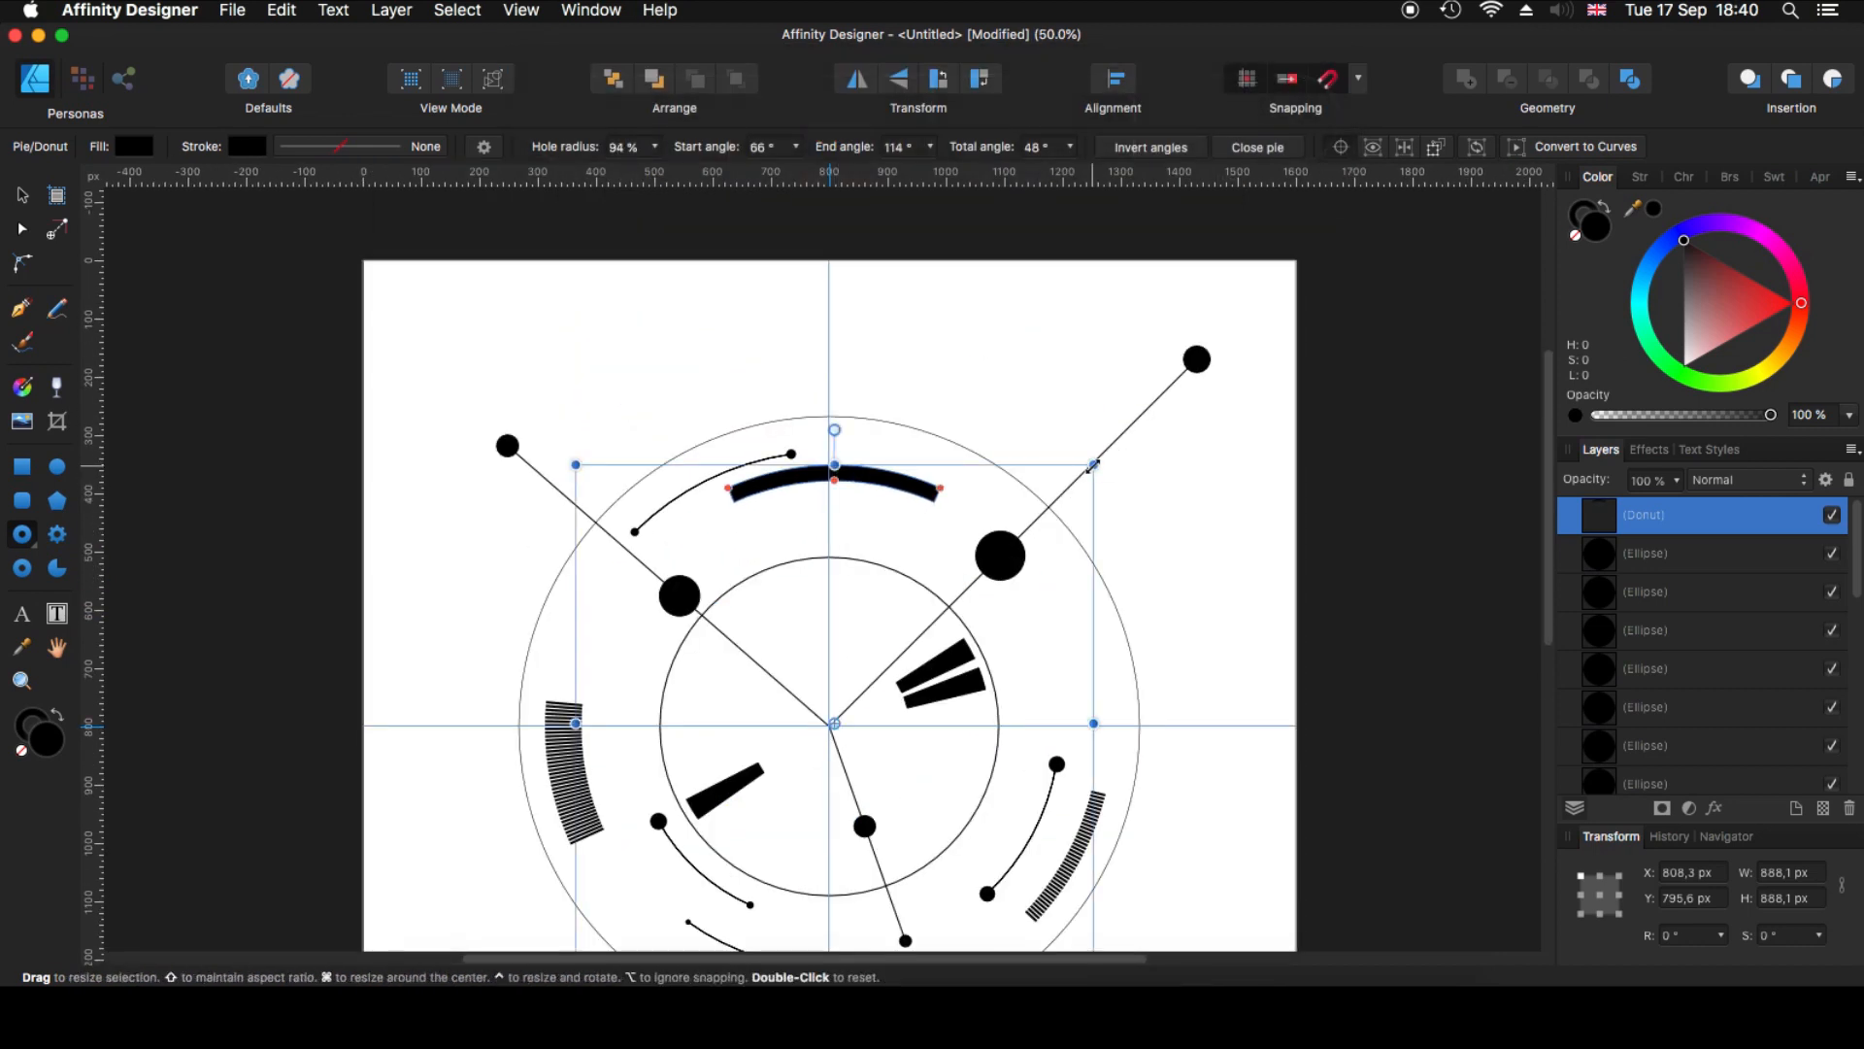
left_click_drag(1094, 463, 1070, 487)
- Duplicate the thick top arc as a 30° arc on the right side, turned to about -65.8° and enlarged to about 1020 px
key("super+j")
left_click_drag(834, 452, 1096, 647)
left_click_drag(1015, 571, 1044, 616)
left_click_drag(1068, 756, 1070, 735)
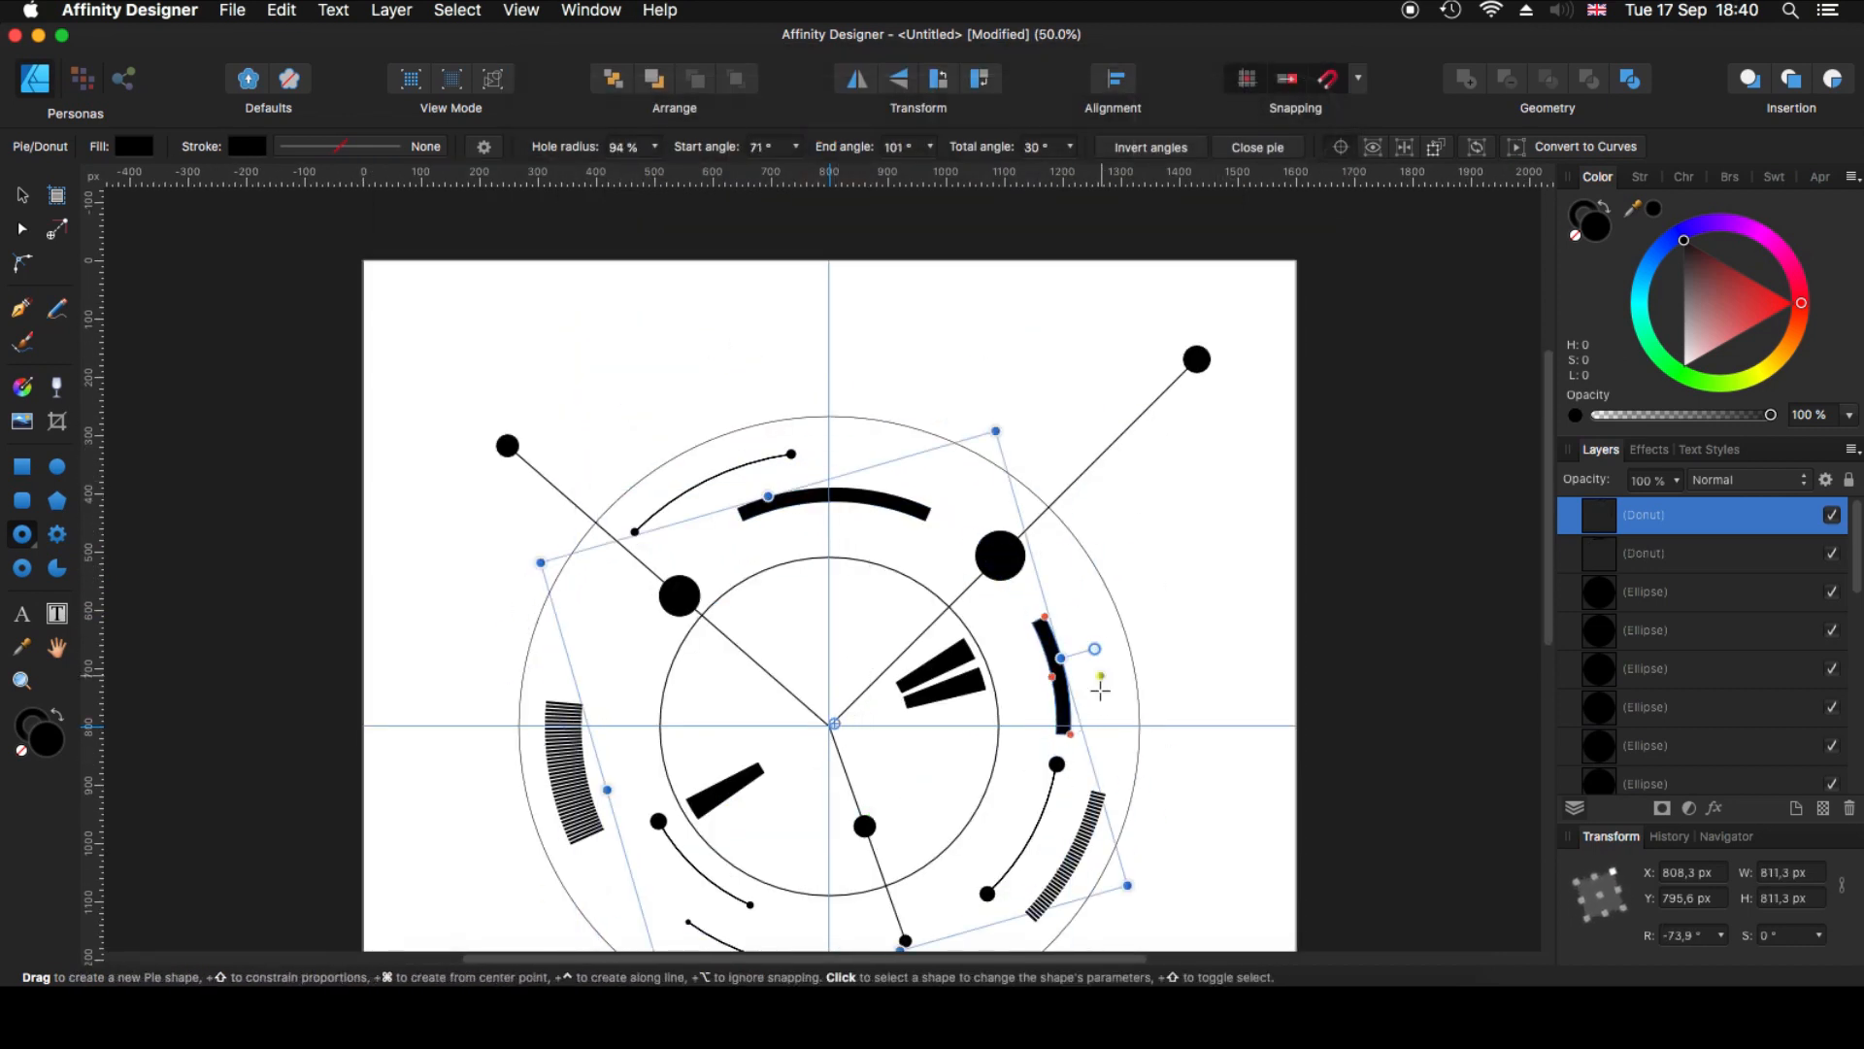
left_click_drag(996, 431, 1070, 372)
left_click_drag(1152, 631, 1136, 587)
- Draw a small black rectangle about 38 px by 5.6 px inside the inner circle, below the two donut wedges
scroll(913, 718, "down", 5)
left_click(22, 468)
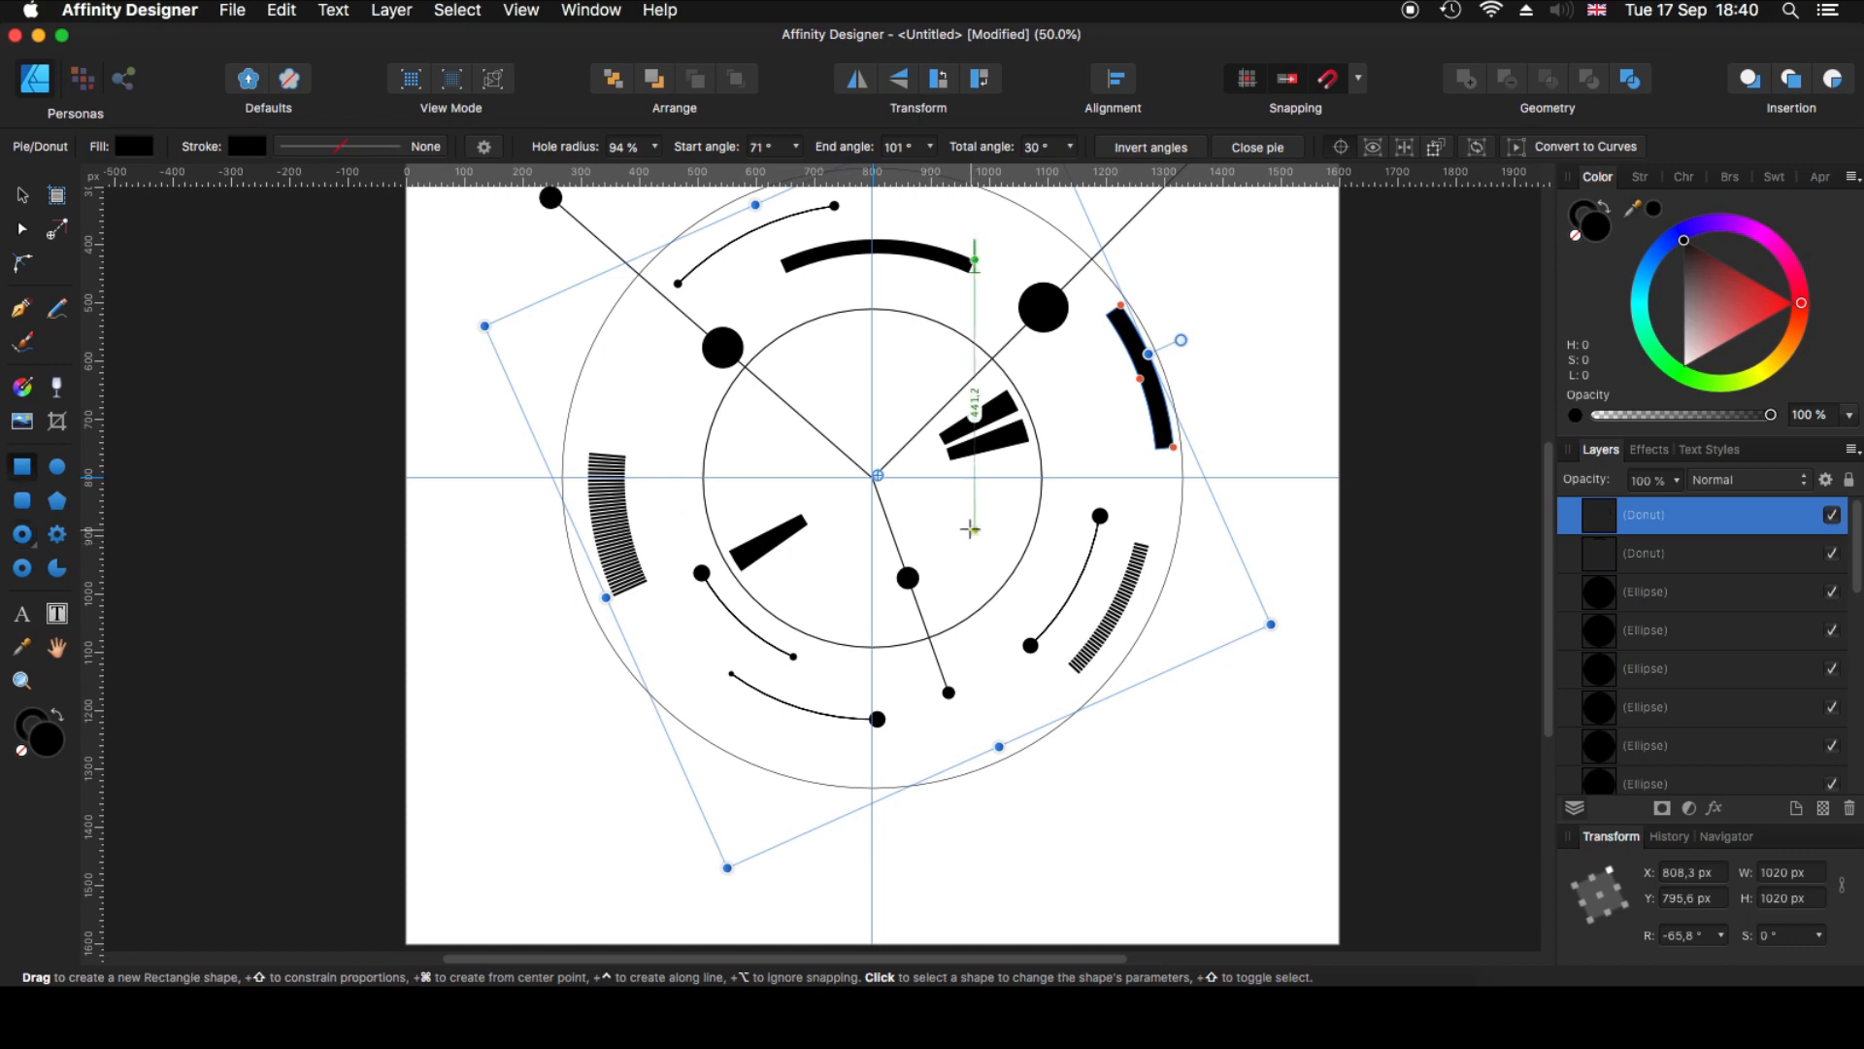
key("super+plus")
scroll(877, 613, "right", 4)
mouse_move(863, 629)
left_mouse_down()
mouse_move(903, 645)
mouse_move(928, 611)
left_mouse_up()
key("super+plus")
key("super+z")
key("super+shift+z")
key("super+z")
key("super+z")
key("super+shift+z")
key("super+plus")
key("super+plus")
key("super+plus")
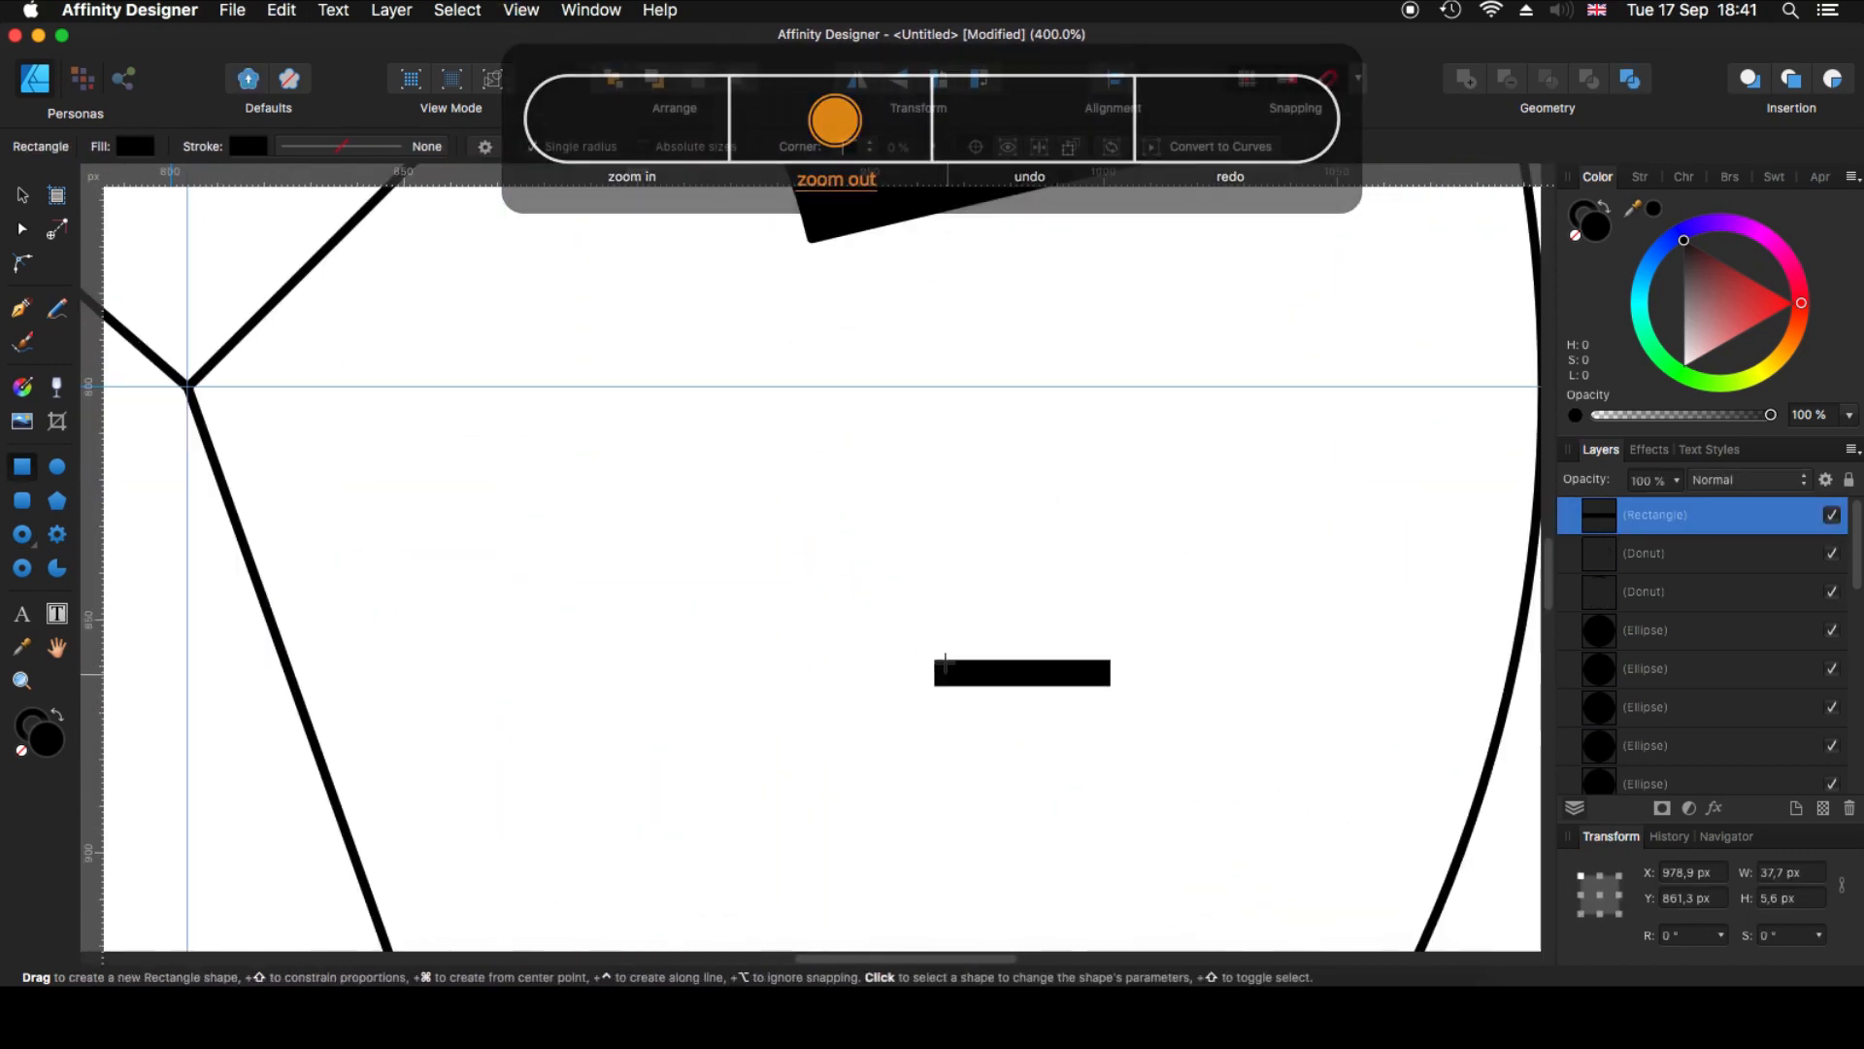
- Reduce the small rectangle to a thin bar about 28 px by 2.6 px
key("super+plus")
scroll(932, 582, "down", 4)
left_click_drag(1008, 436, 944, 438)
mouse_move(845, 455)
left_mouse_down()
mouse_move(845, 436)
mouse_move(874, 450)
left_mouse_up()
- Duplicate the thin bar repeatedly into an evenly spaced vertical stack of ten bars
key("v")
key("super+j")
key("super+j")
key("super+j")
key("super+j")
key("super+j")
key("super+j")
key("super+j")
key("super+j")
key("super+j")
key("super+j")
key("super+j")
key("super+minus")
key("super+minus")
key("super+minus")
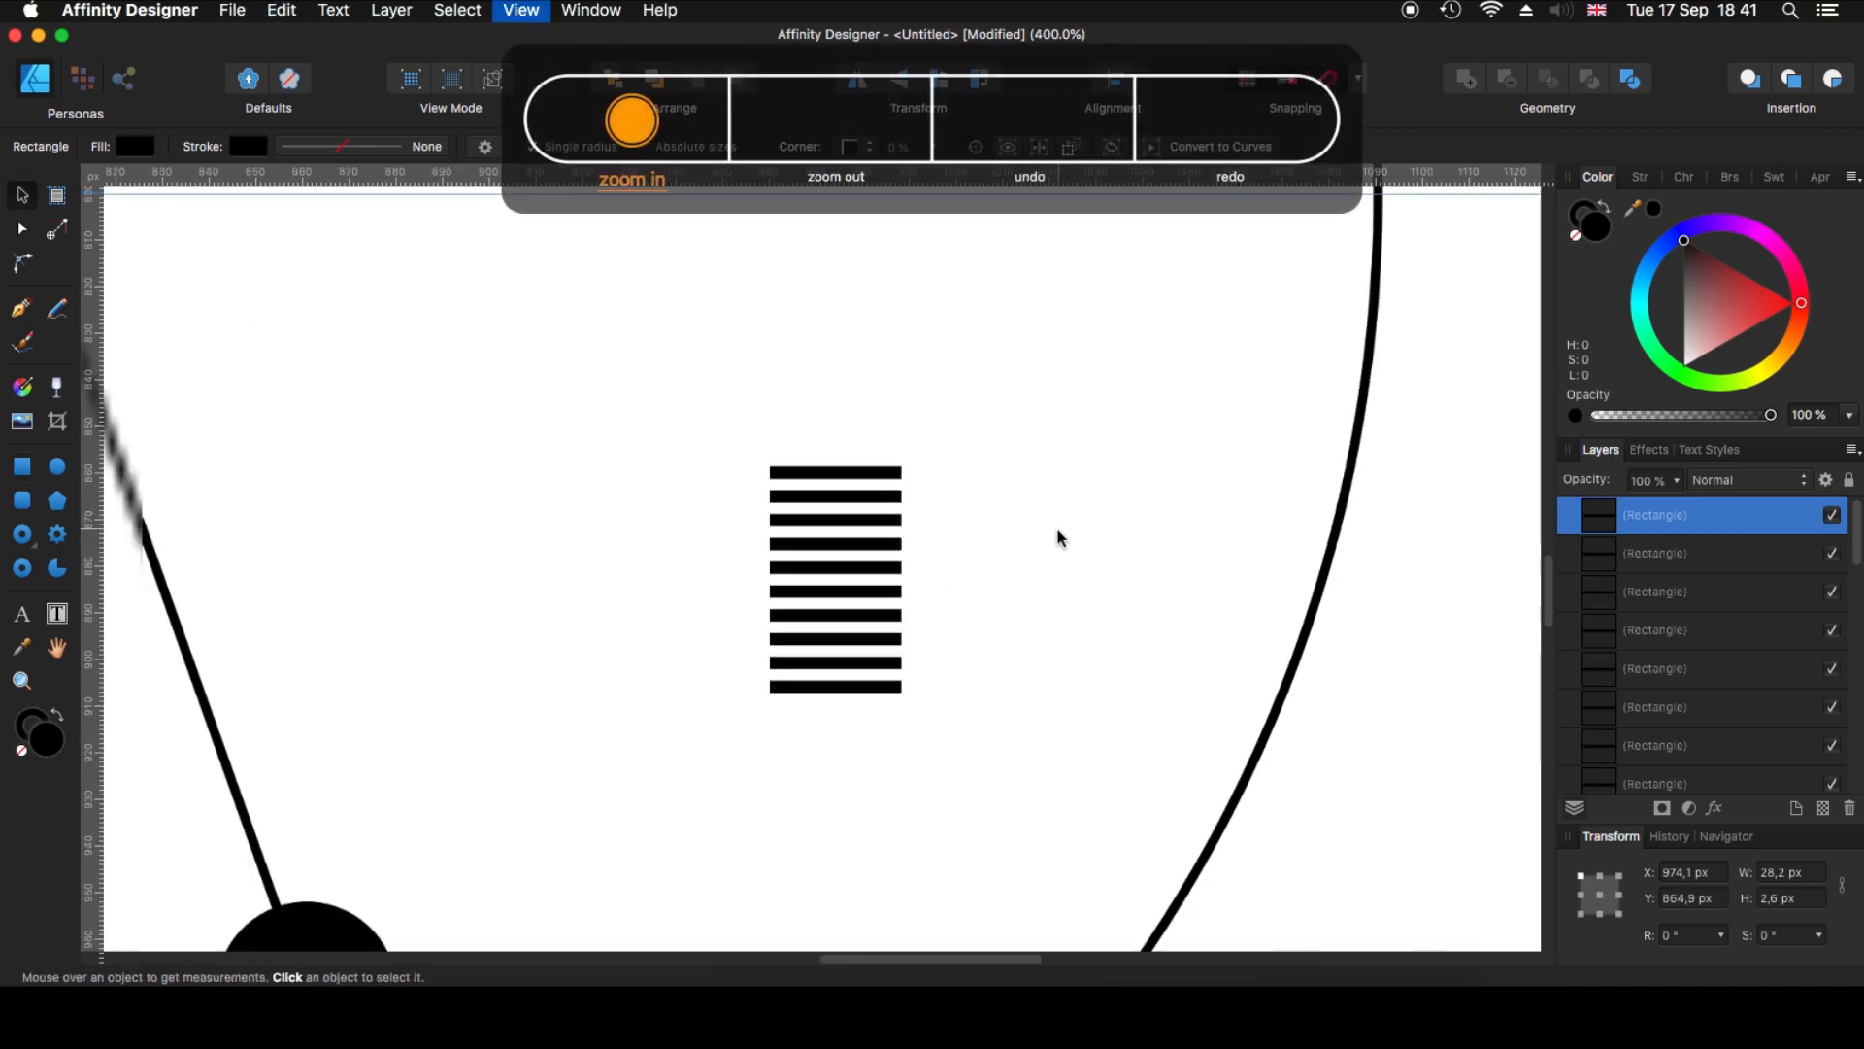
- Extend the vertical stack of thin bars with further evenly spaced duplicates and merge all the bars into one shape
key("super+j")
key("super+j")
key("super+j")
key("super+j")
key("super+j")
key("super+j")
key("super+j")
left_click_drag(734, 502, 879, 701)
left_click(1467, 84)
- Narrow the bar stack, copy it as a second column beside the first, and align both columns at their vertical middles
left_click_drag(850, 606, 822, 603)
left_click_drag(814, 564, 852, 564)
left_click_drag(764, 484, 882, 695)
left_click(1117, 81)
left_click(1173, 204)
left_click(1173, 240)
left_click(1172, 332)
left_click(1170, 368)
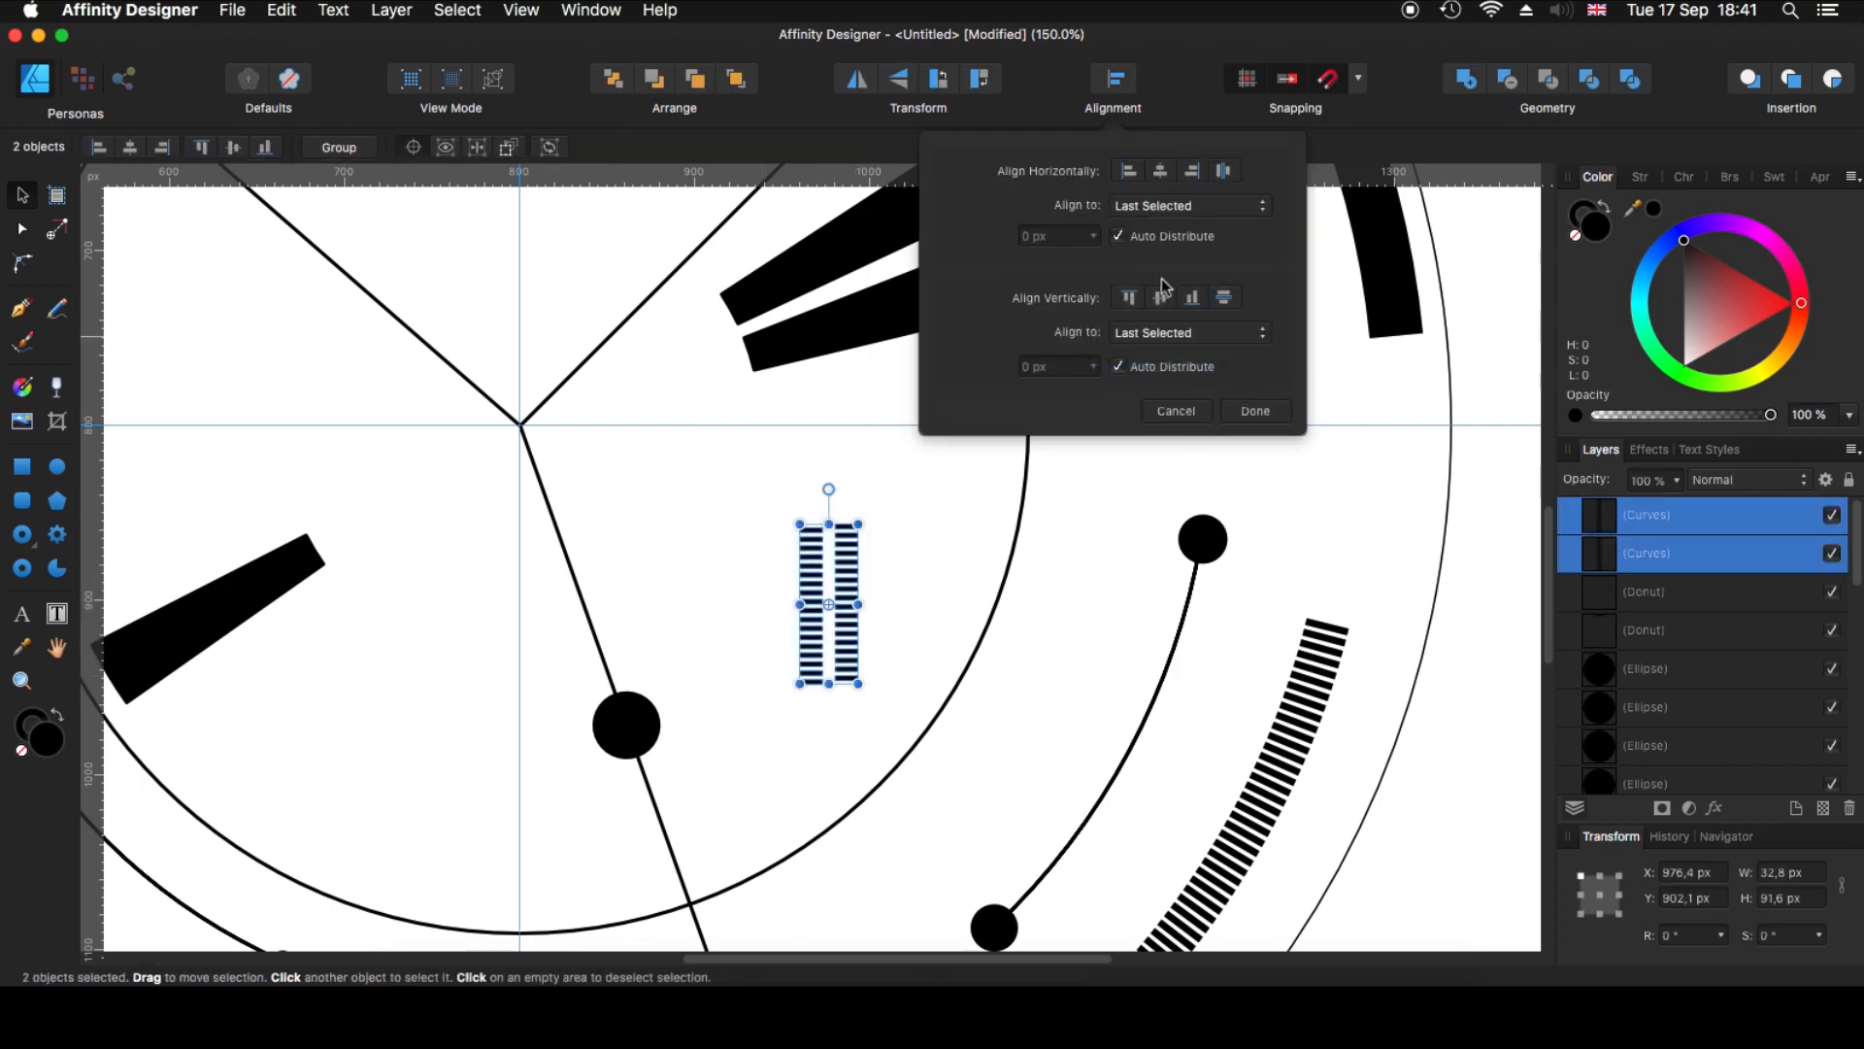
left_click(1161, 296)
left_click(984, 482)
- Merge the two bar columns inside the inner circle into one shape
left_click_drag(776, 471, 898, 695)
left_click(1463, 85)
scroll(958, 488, "down", 2)
key("super+minus")
key("super+minus")
key("super+Tab")
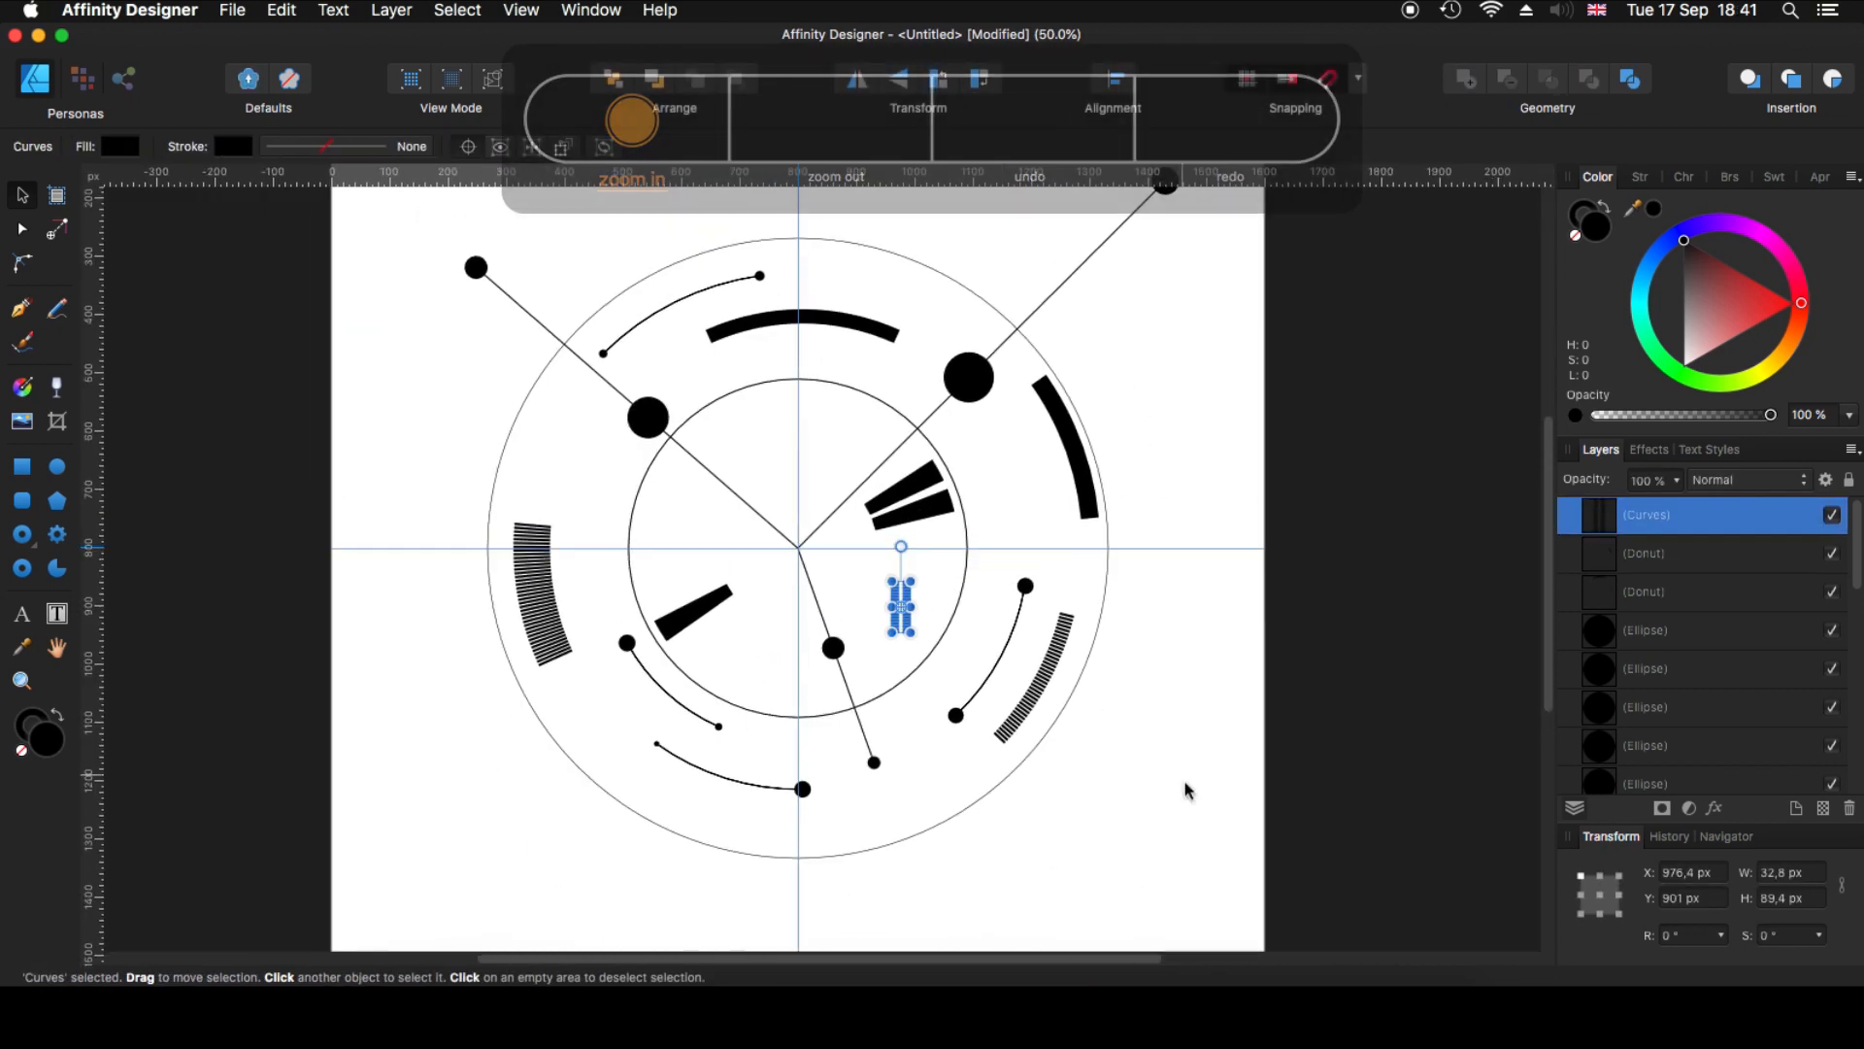
left_click(40, 41)
- Duplicate the thick top arc, enlarge the copy to about 884 px, and make it thinner with a 98% hole radius and longer at both ends
left_click(844, 320)
key("super+j")
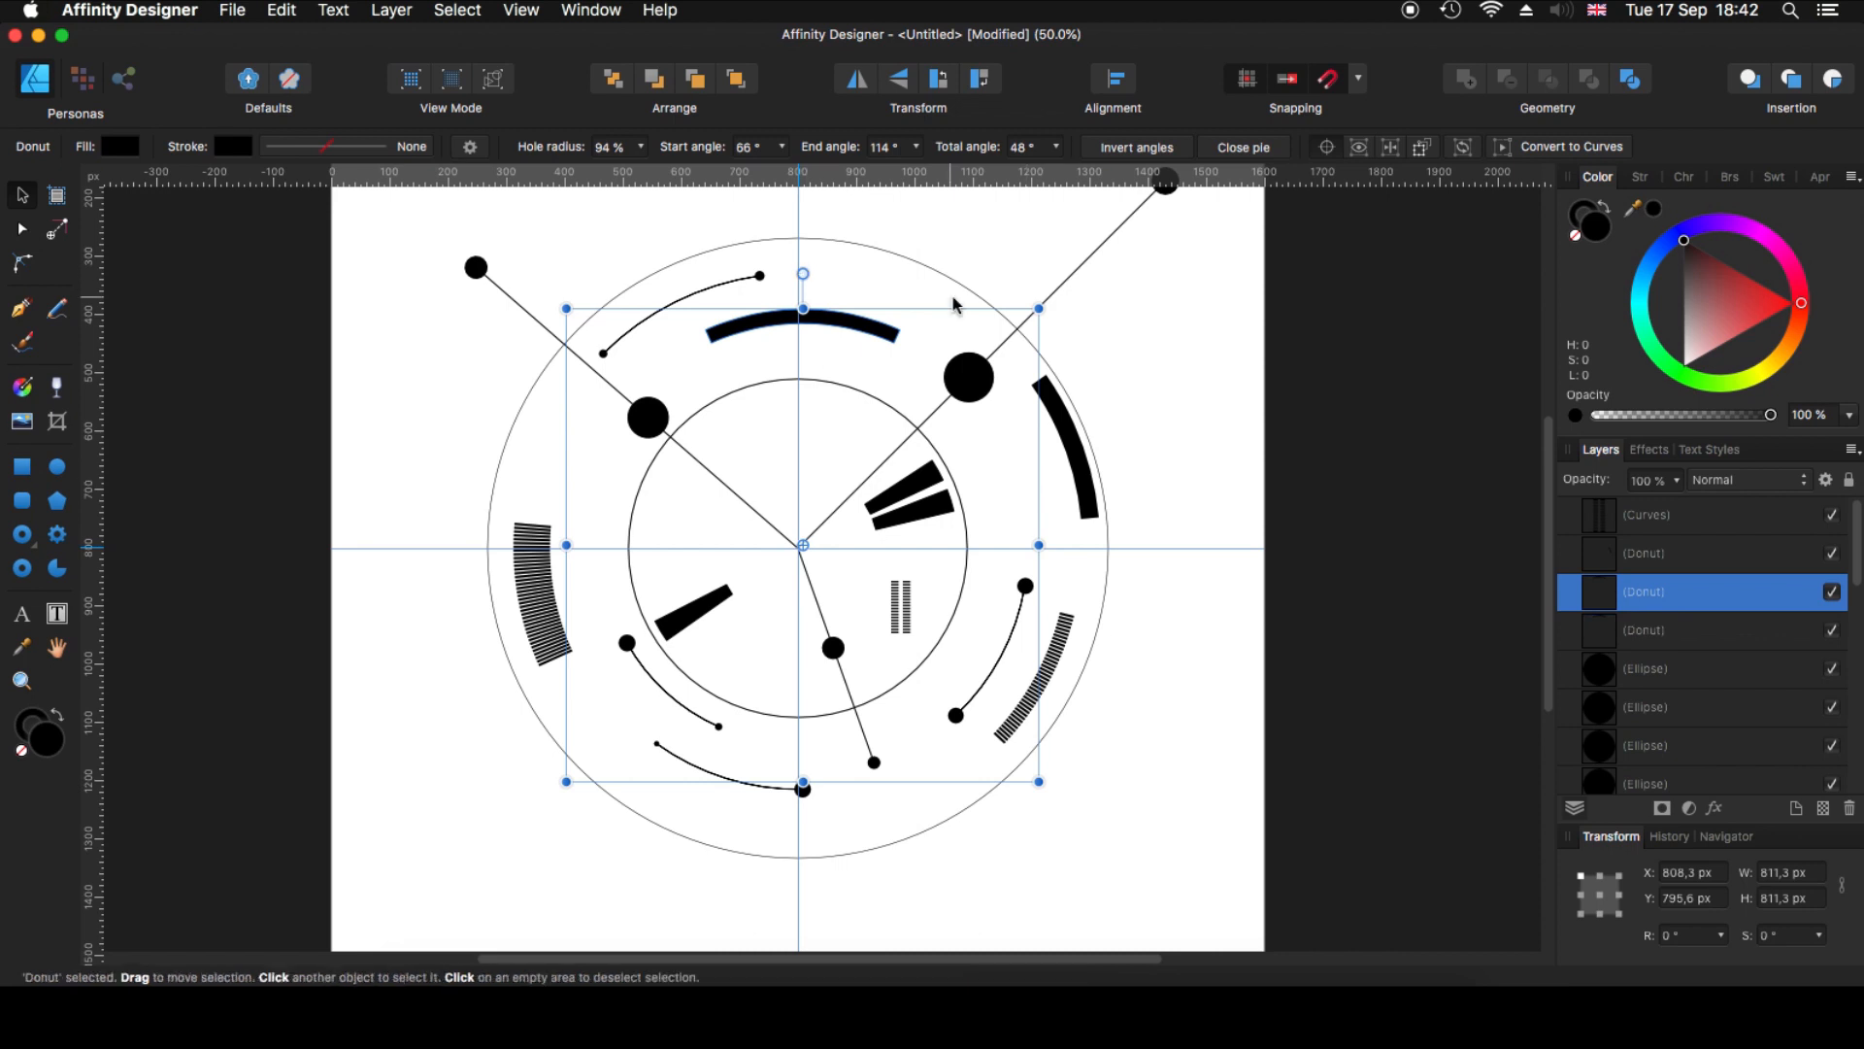
left_click_drag(1039, 308, 1061, 288)
key("a")
left_click_drag(698, 312, 655, 335)
left_click_drag(780, 304, 777, 291)
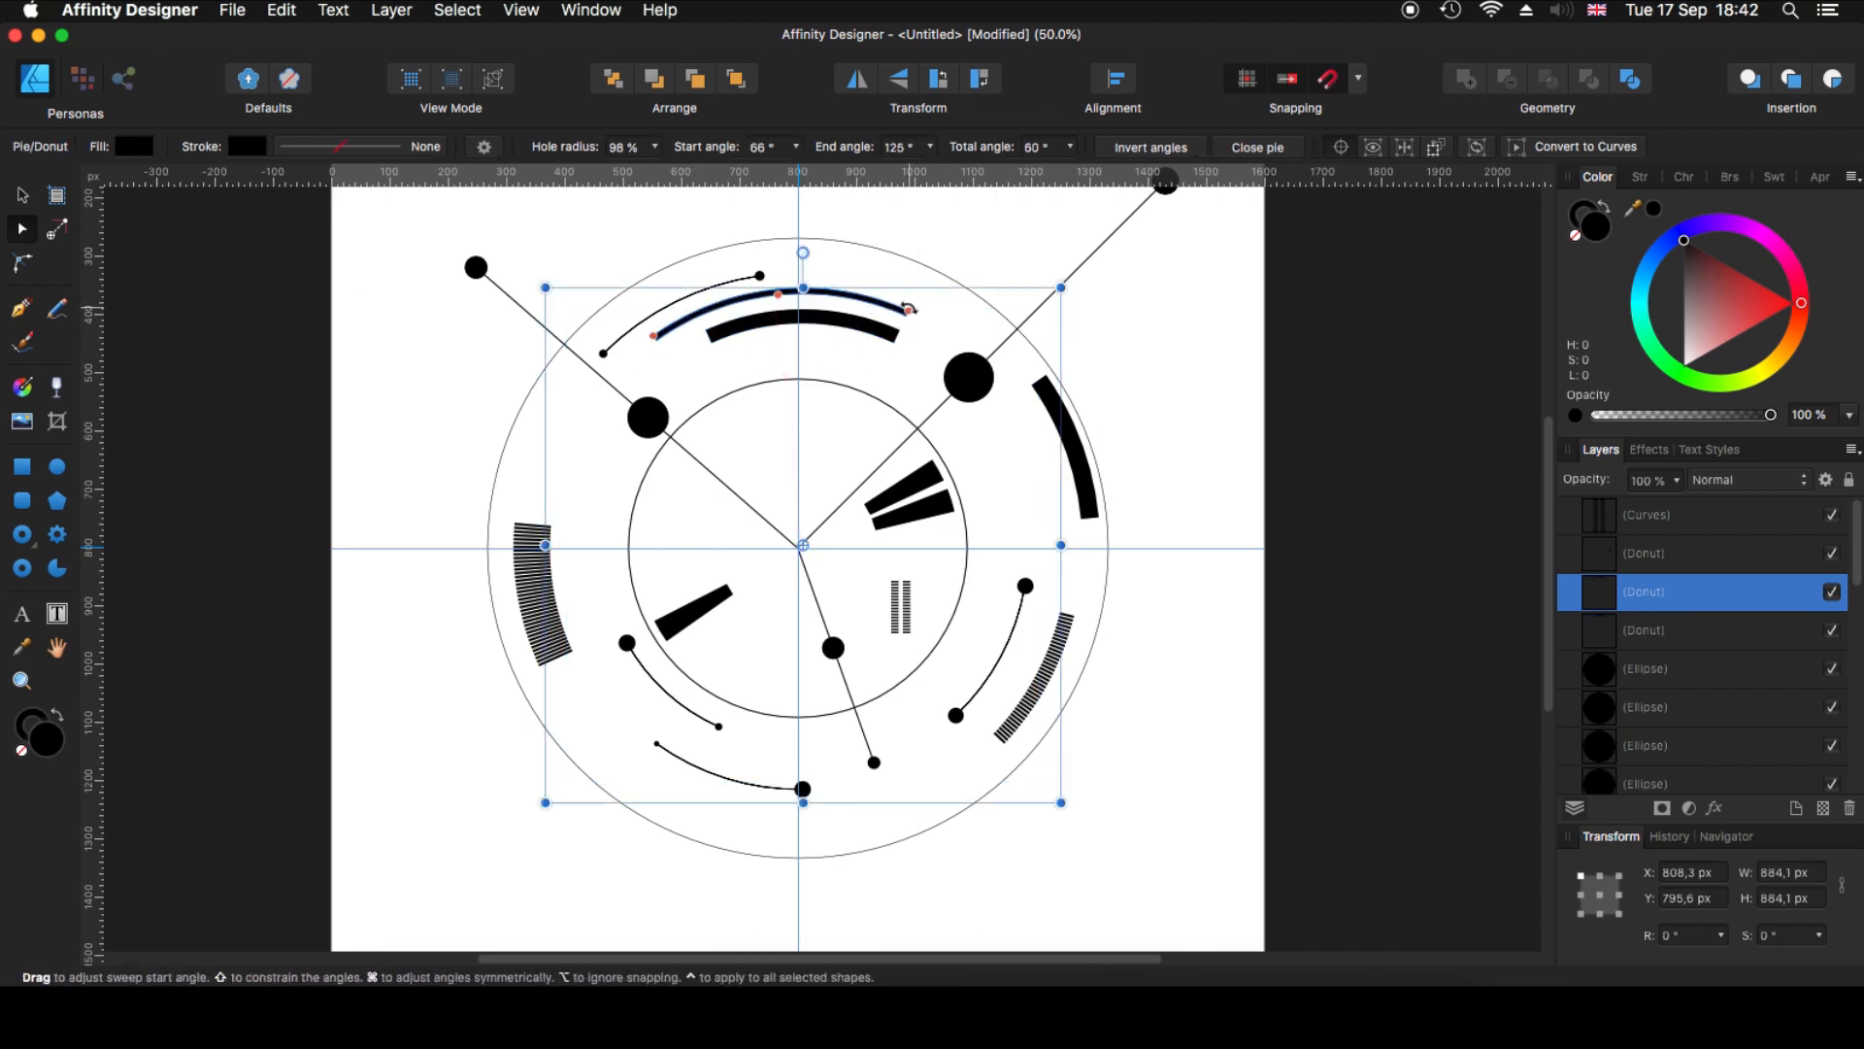
left_click_drag(909, 310, 927, 320)
- Duplicate the thin top arc, turn it to about 165.4°, enlarge it to about 1013 px and thicken it to a 91% hole radius
key("super+j")
left_click_drag(803, 252, 730, 828)
left_click_drag(987, 859, 1015, 904)
left_click_drag(746, 828, 750, 808)
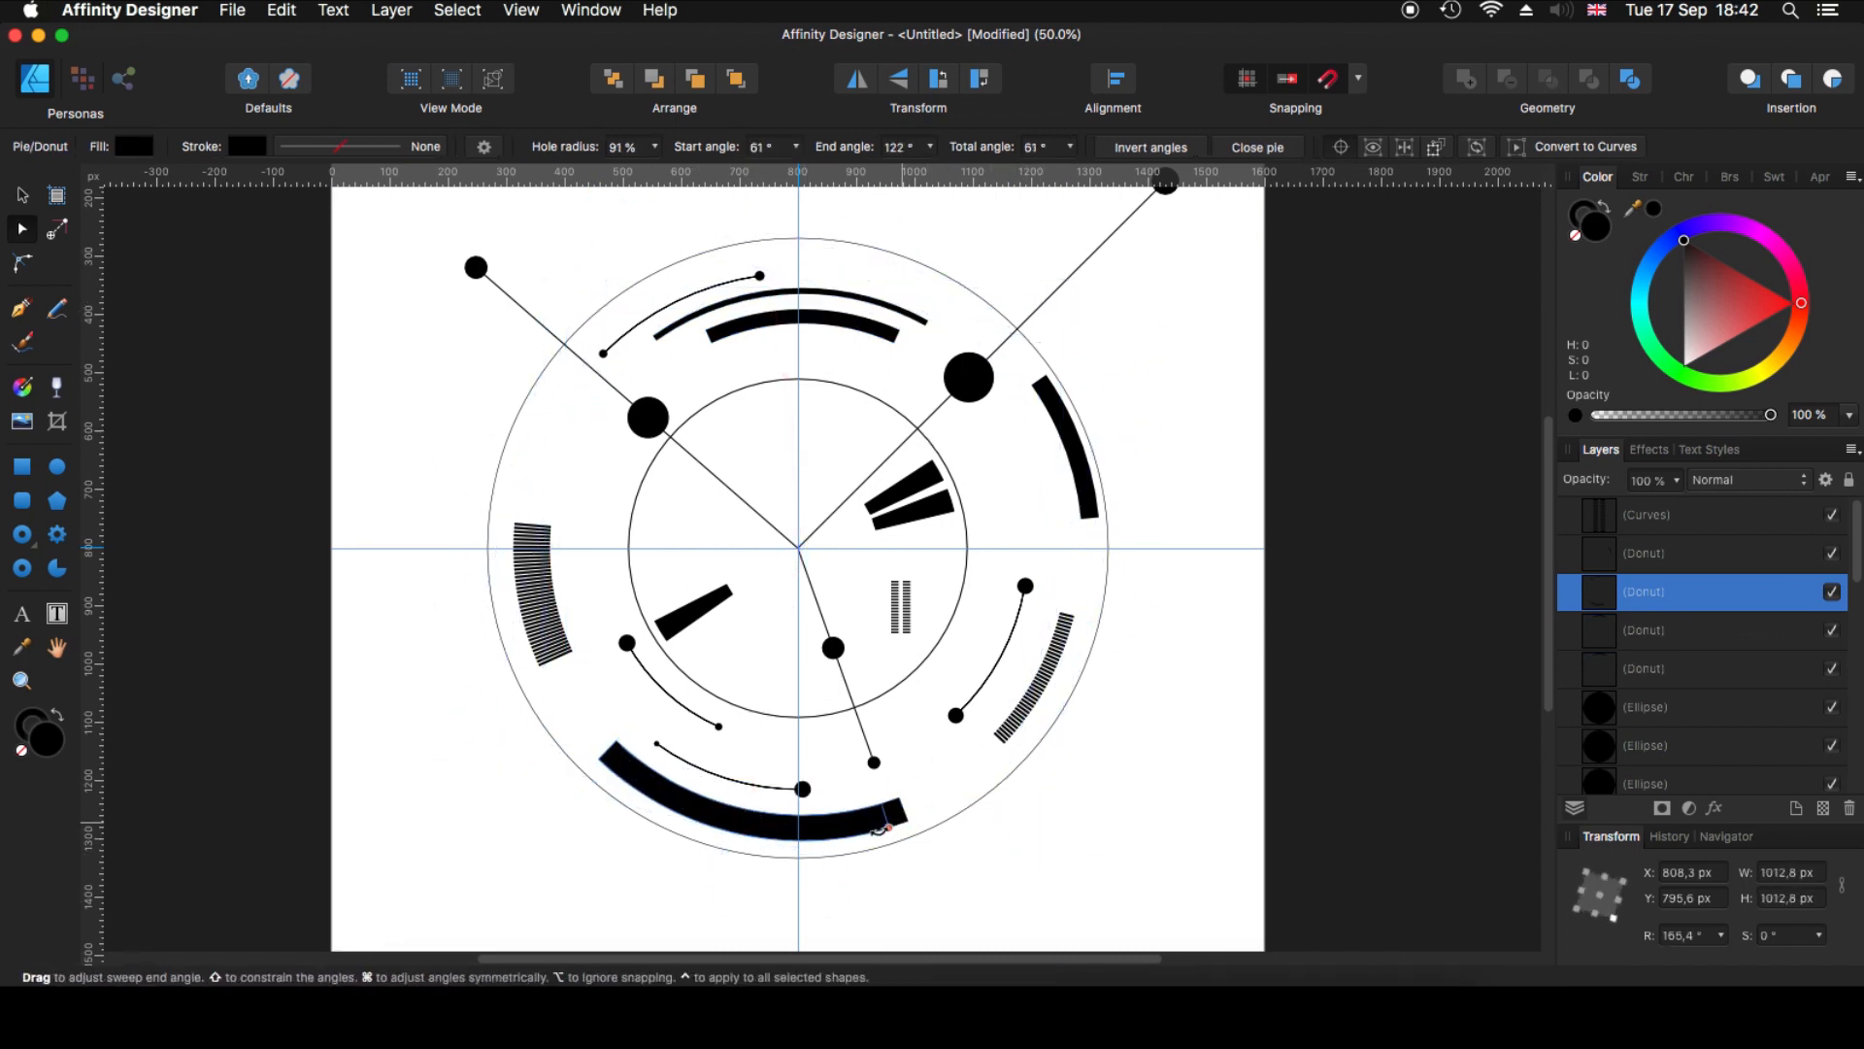
- Turn the bottom arc into three short, separated segments of decreasing thickness just inside the outer ring using duplicates
mouse_move(907, 822)
left_mouse_down()
mouse_move(708, 823)
mouse_move(734, 867)
mouse_move(806, 874)
mouse_move(874, 861)
mouse_move(1011, 783)
mouse_move(927, 816)
mouse_move(938, 804)
left_mouse_up()
key("super+j")
left_click(749, 649)
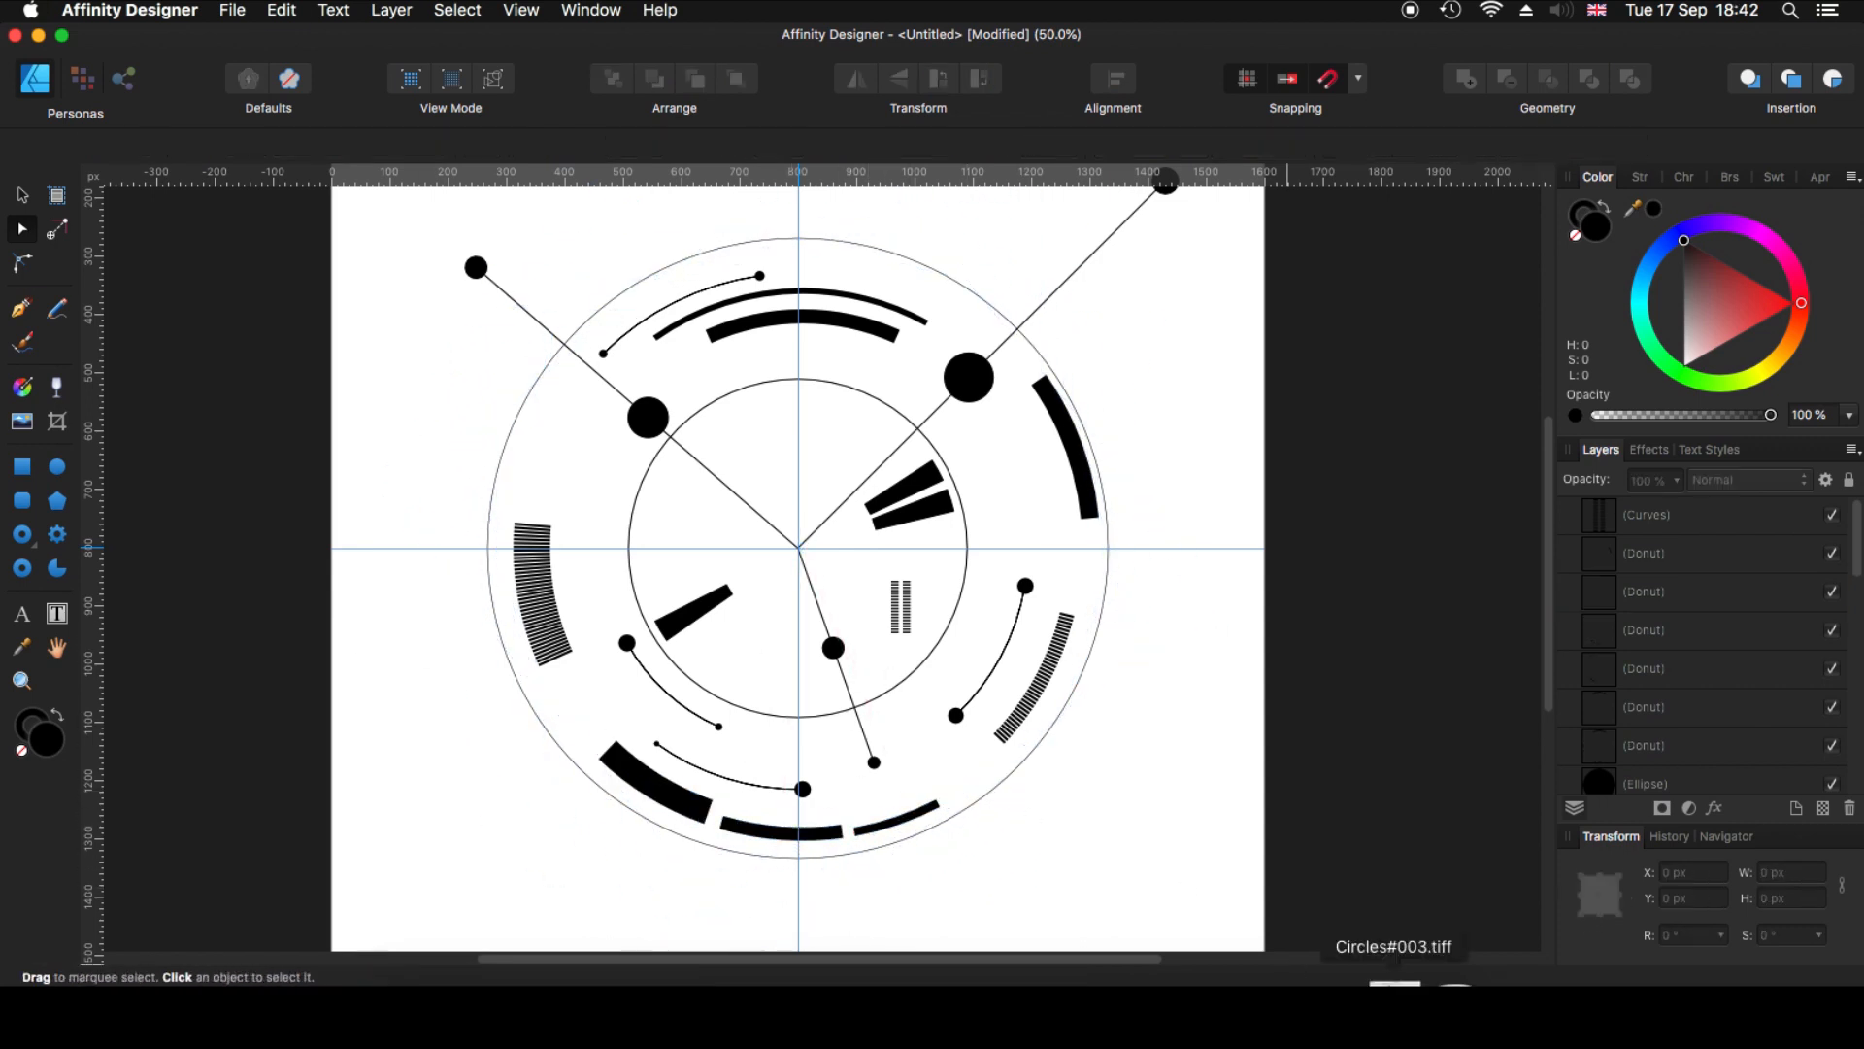
- Review the Circles#003.tiff reference in Preview for the remaining elements, such as its ring of triangles, and return to the drawing
left_click(1394, 985)
left_click(37, 37)
left_click(1408, 985)
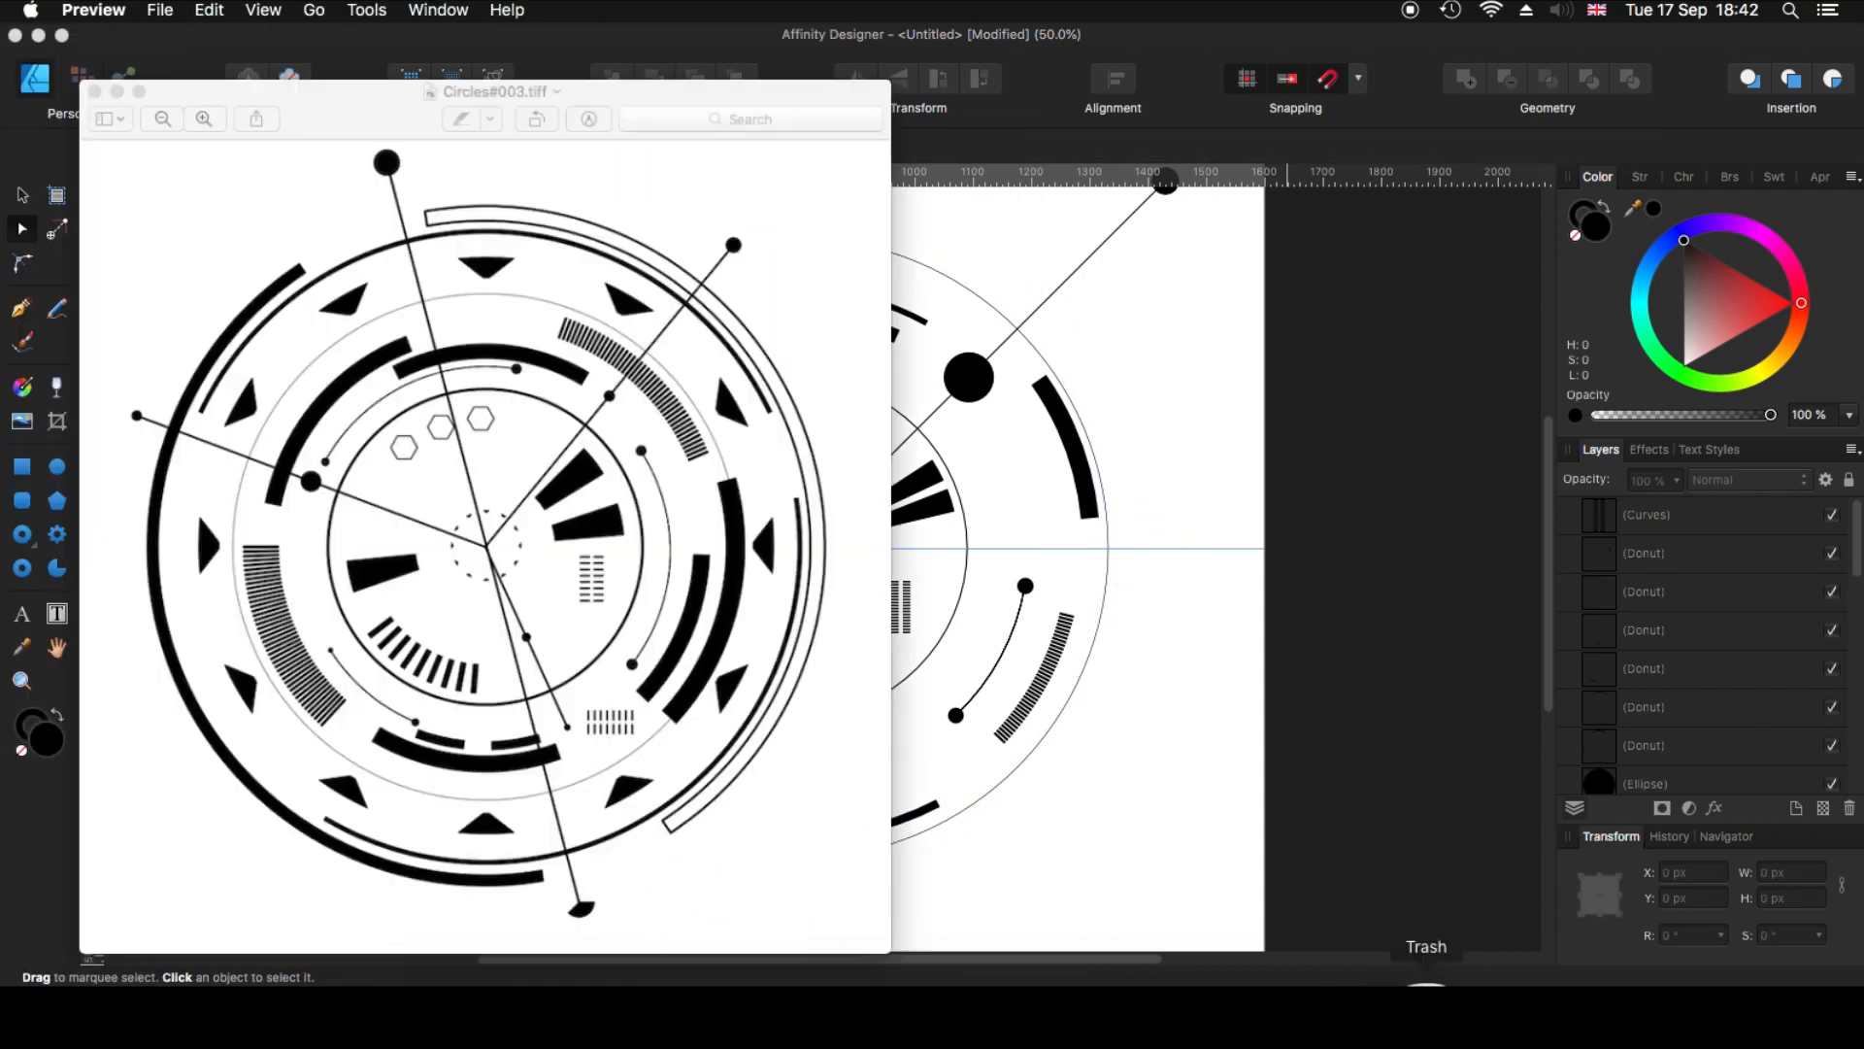
left_click(38, 37)
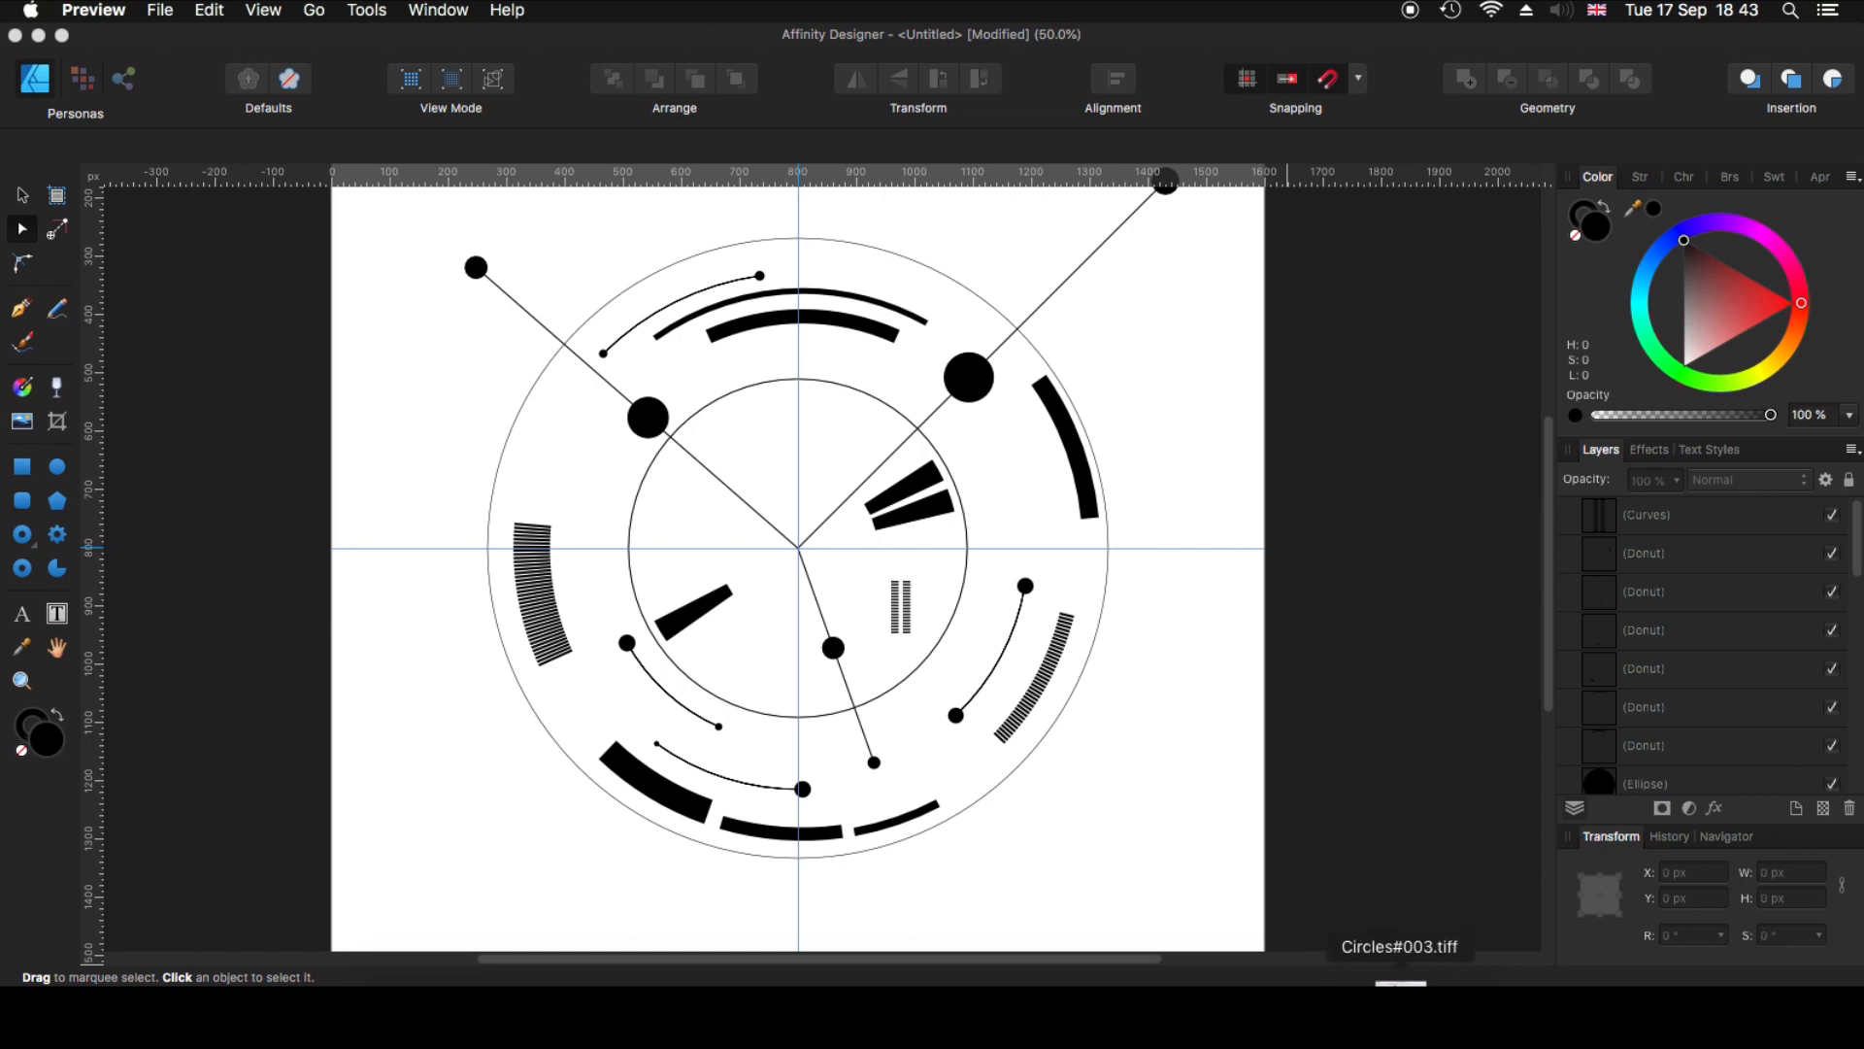
left_click(1401, 984)
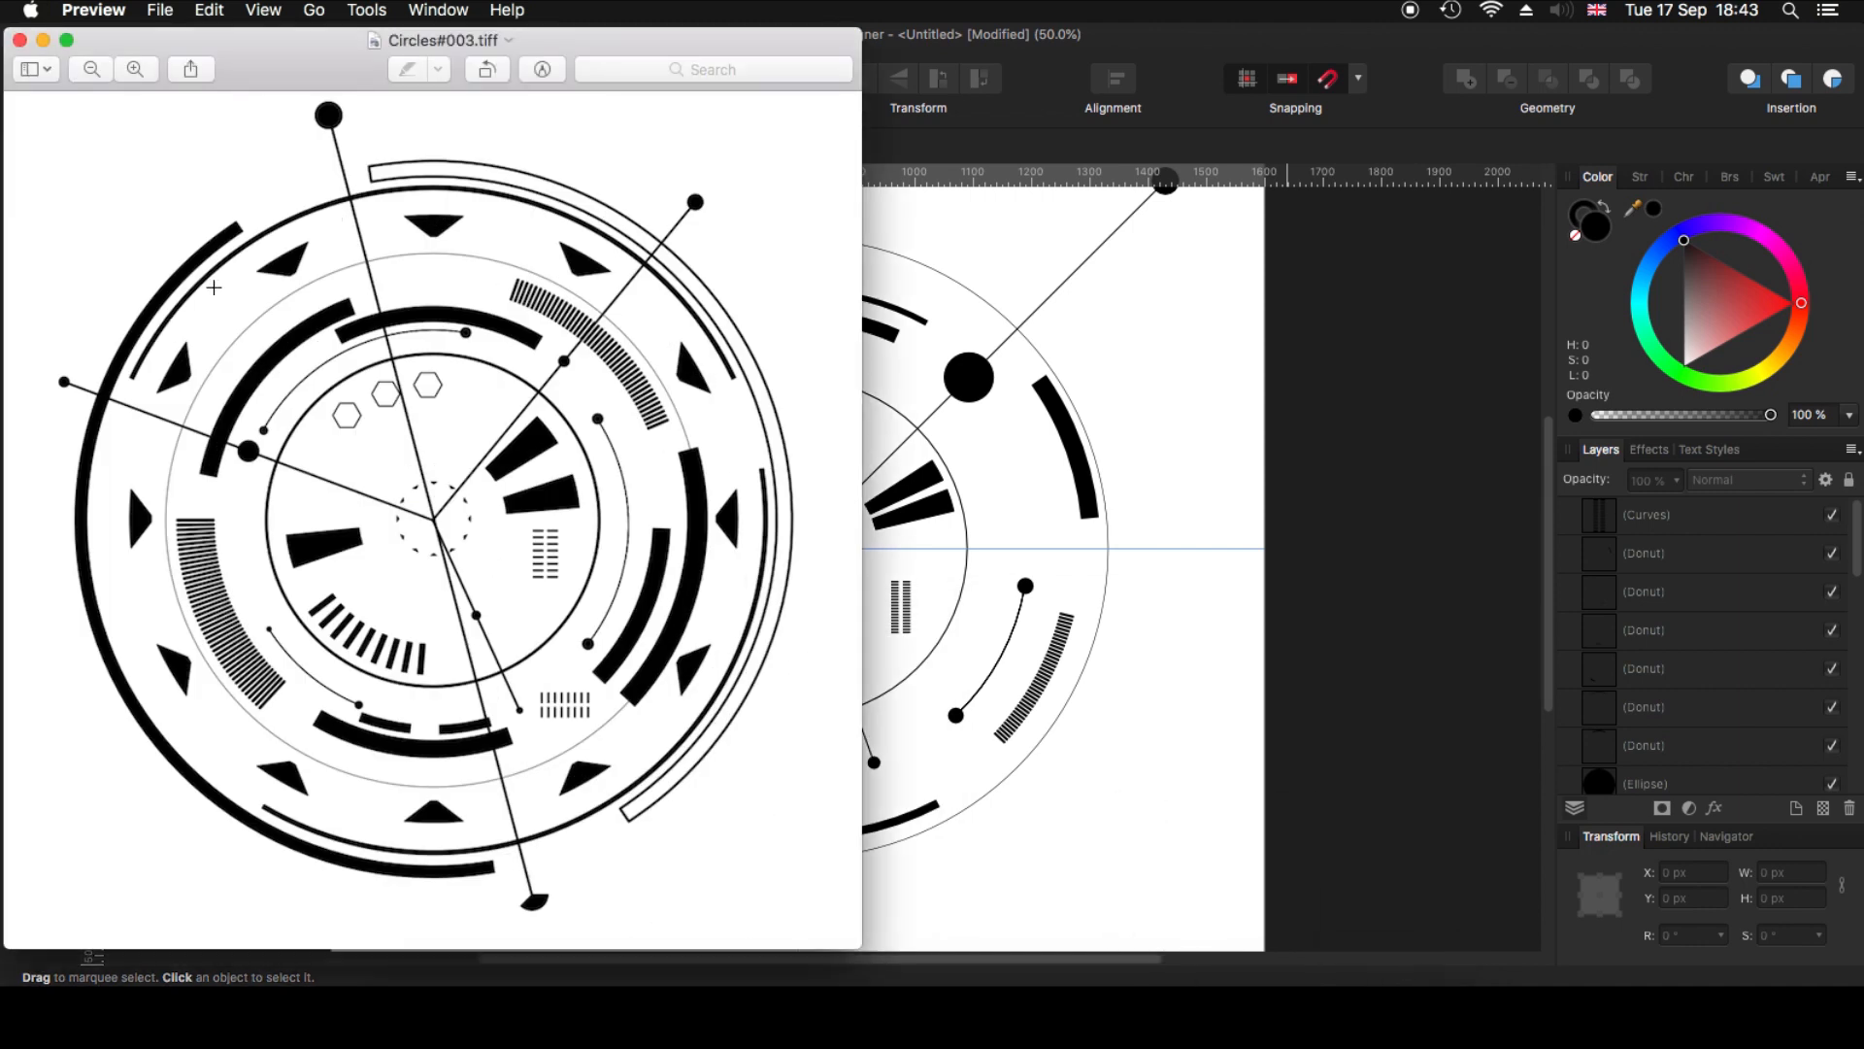
left_click(43, 41)
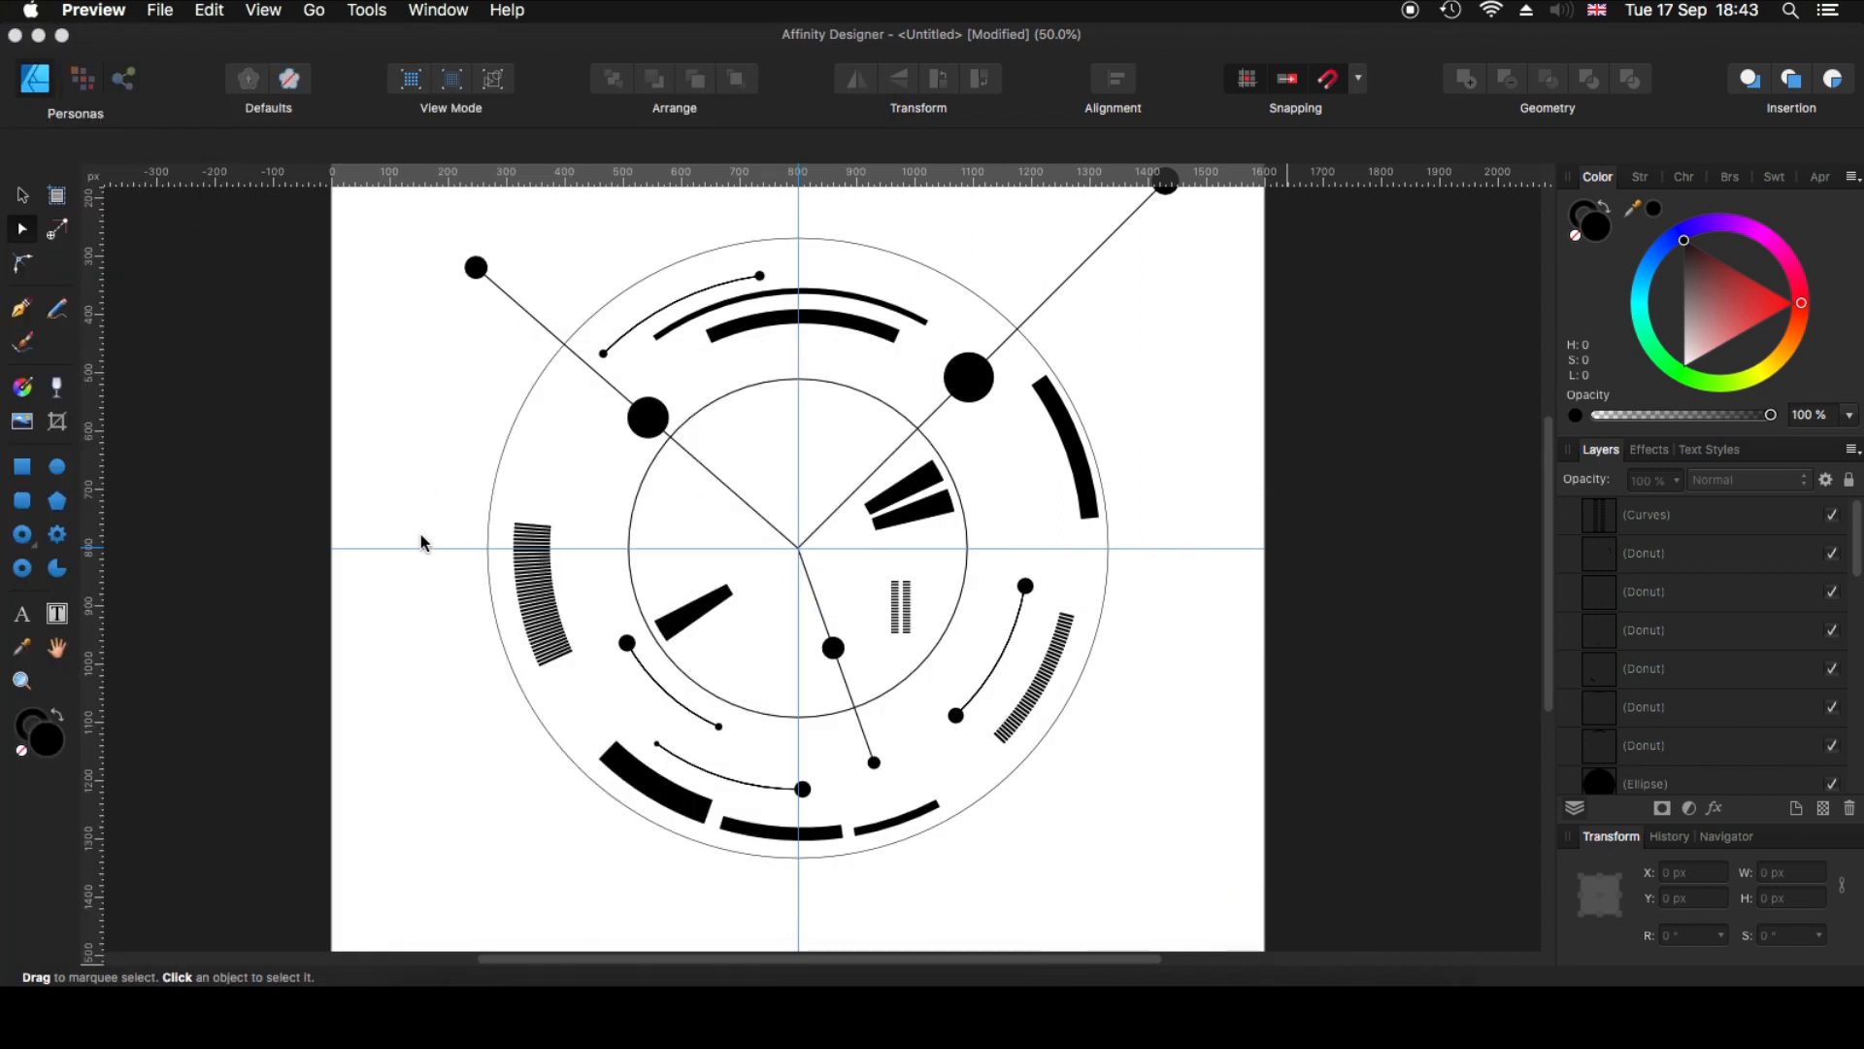
- Draw a 12-tooth cog about 1215 px wide from the guide centre and open its hole to an 85% radius, leaving separate teeth
left_click(58, 536)
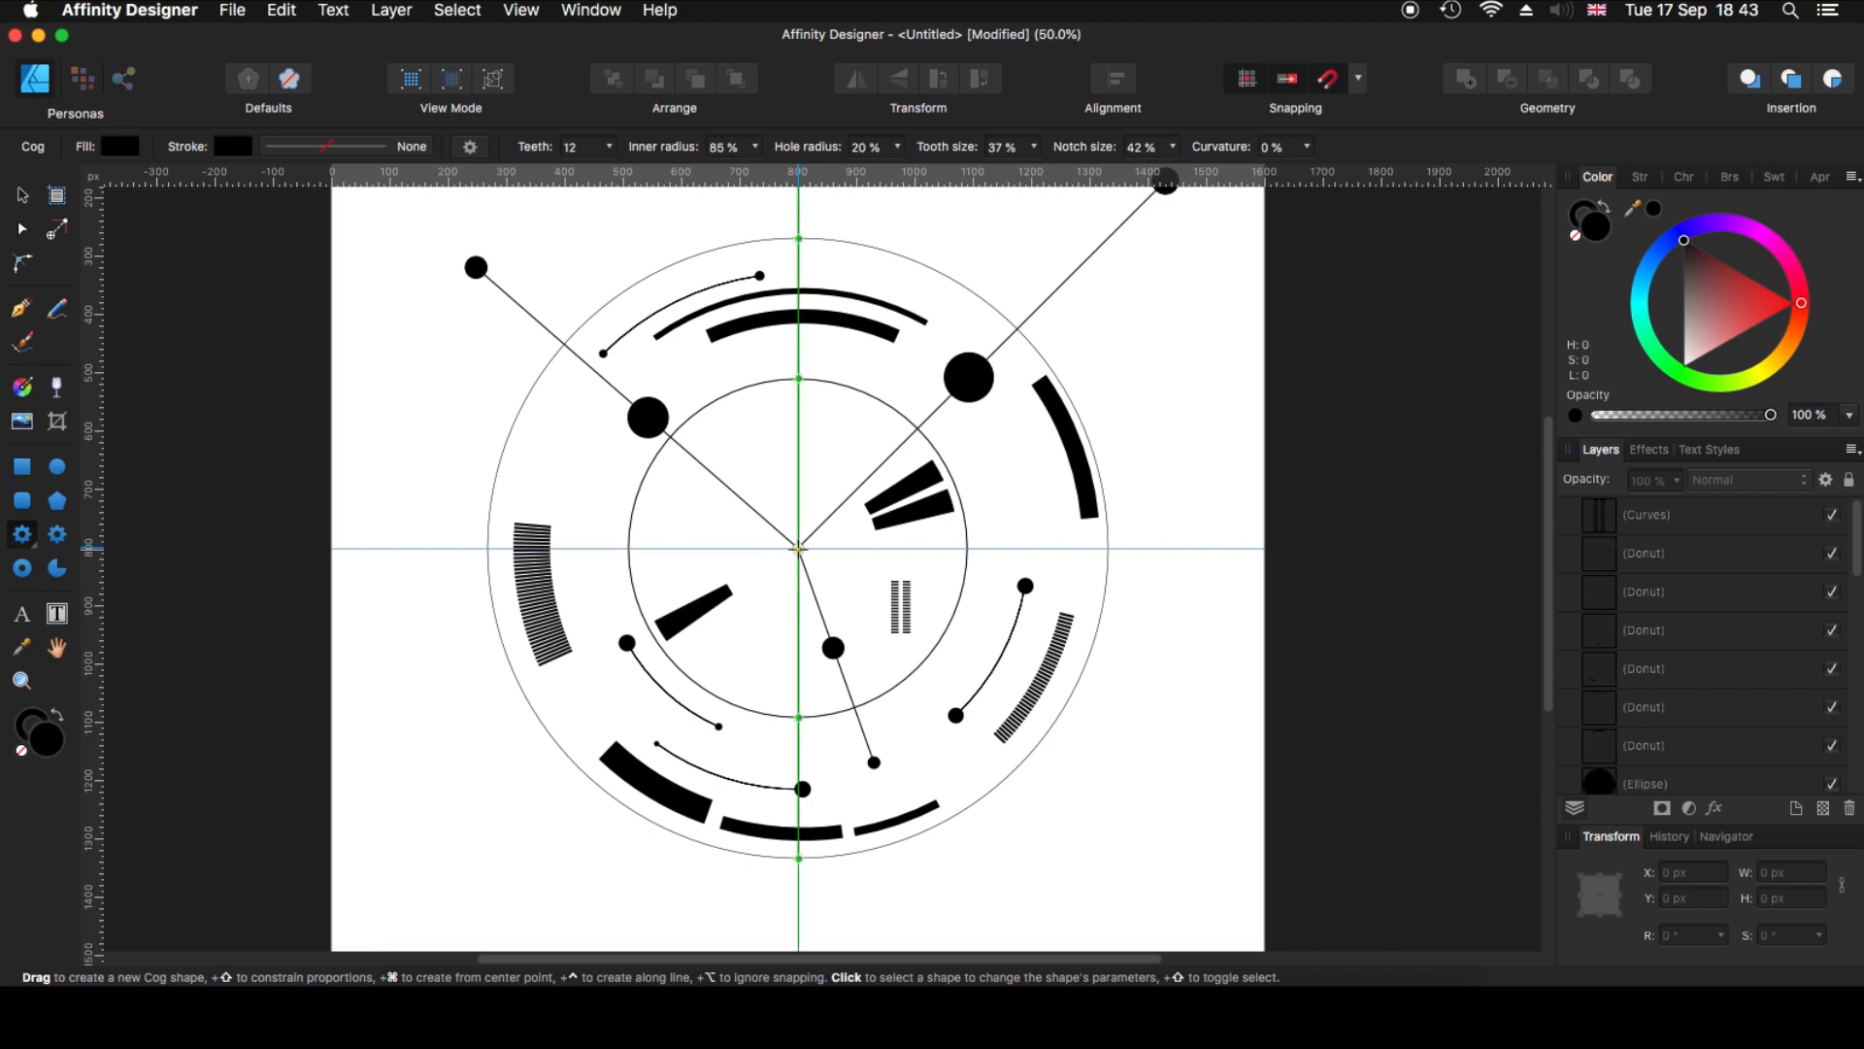
mouse_move(798, 549)
left_mouse_down()
mouse_move(1132, 883)
mouse_move(1141, 927)
left_mouse_up()
left_click_drag(809, 479, 645, 270)
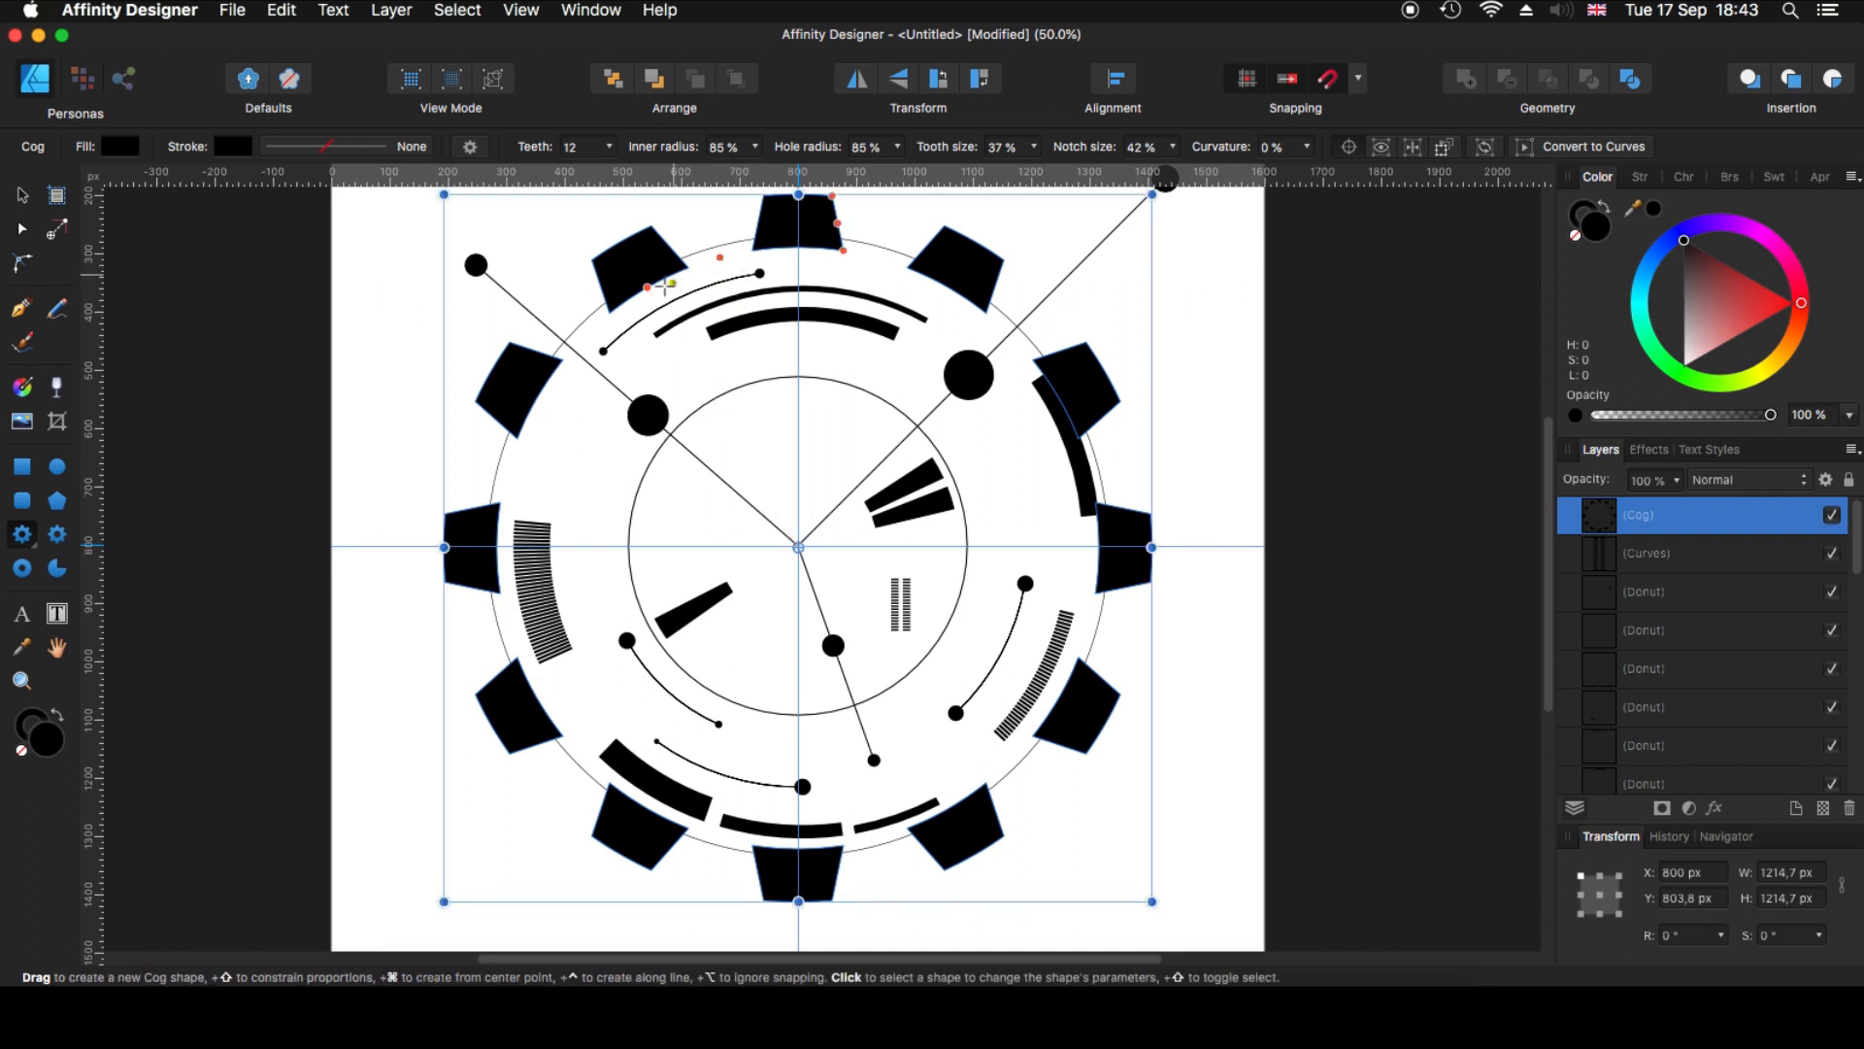
- Reshape the cog into 16 inward-pointing triangles with 88% inner and hole radius, 27% tooth size and 100% notch size
left_click_drag(837, 244, 639, 275)
left_click_drag(821, 204, 851, 207)
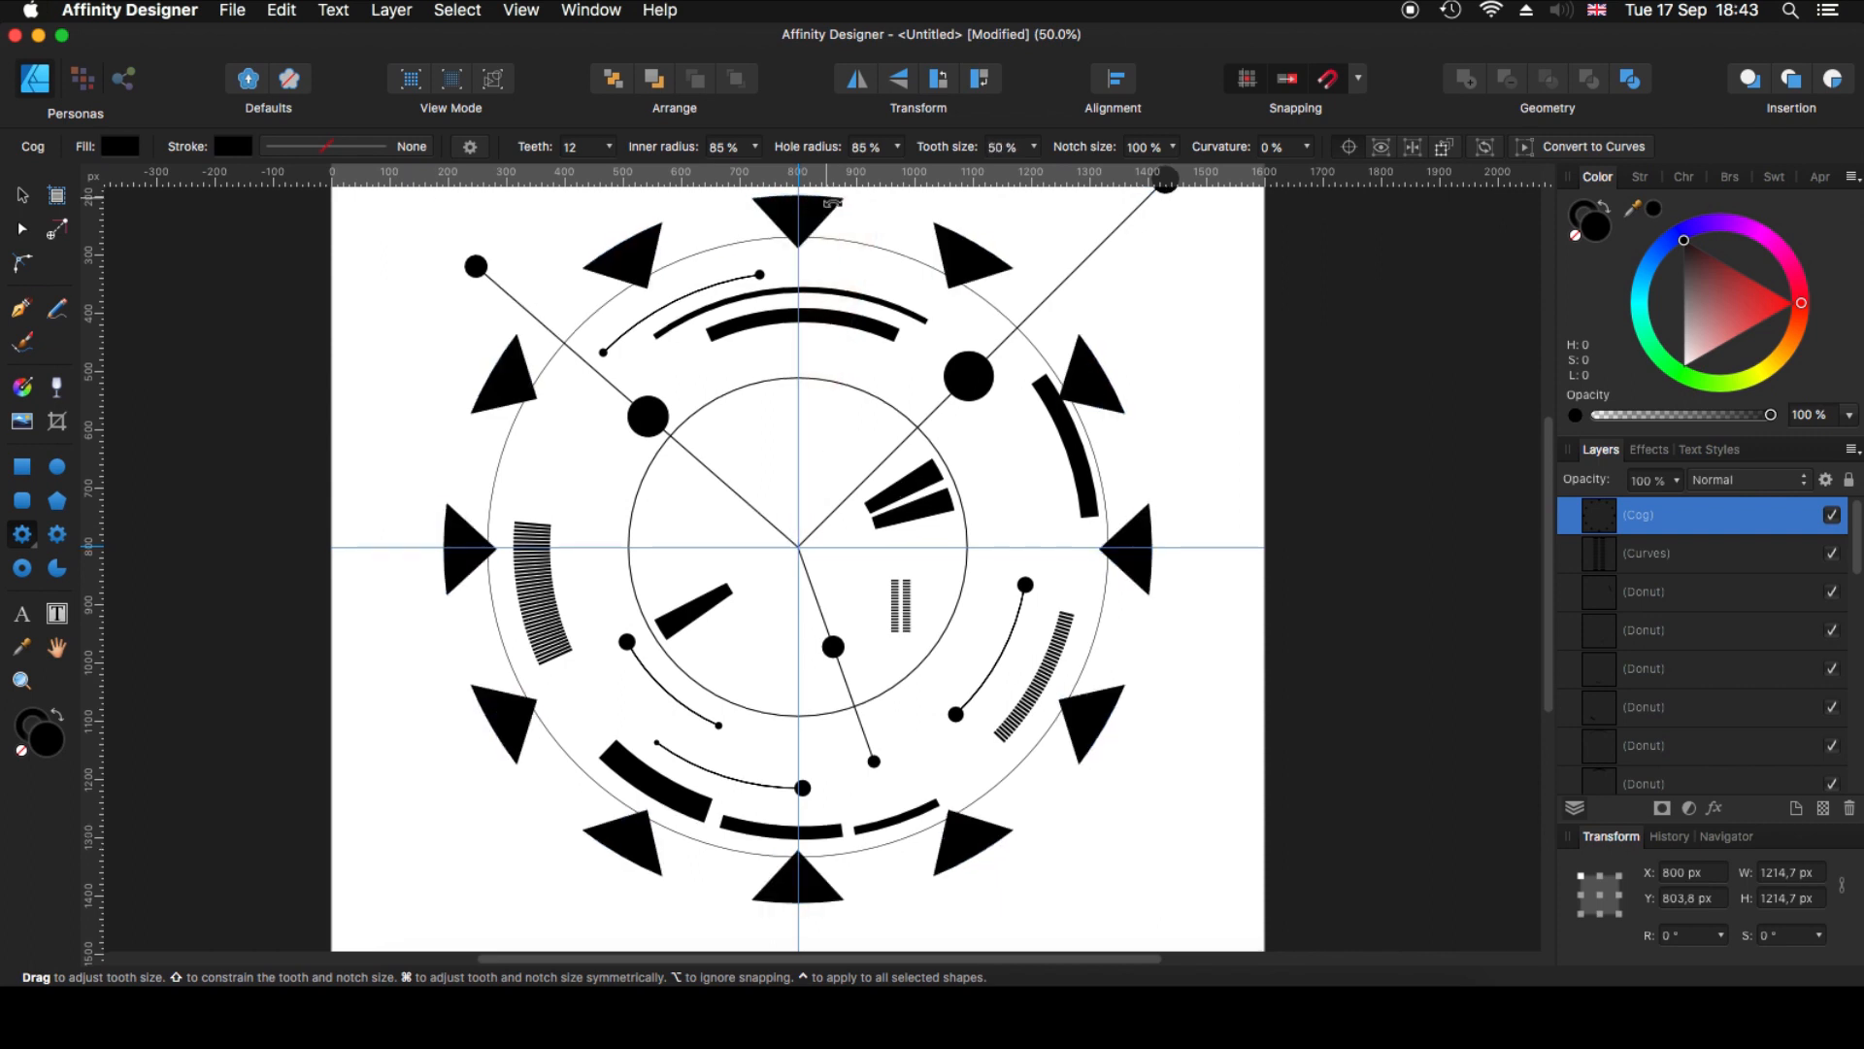
left_click_drag(846, 210, 856, 201)
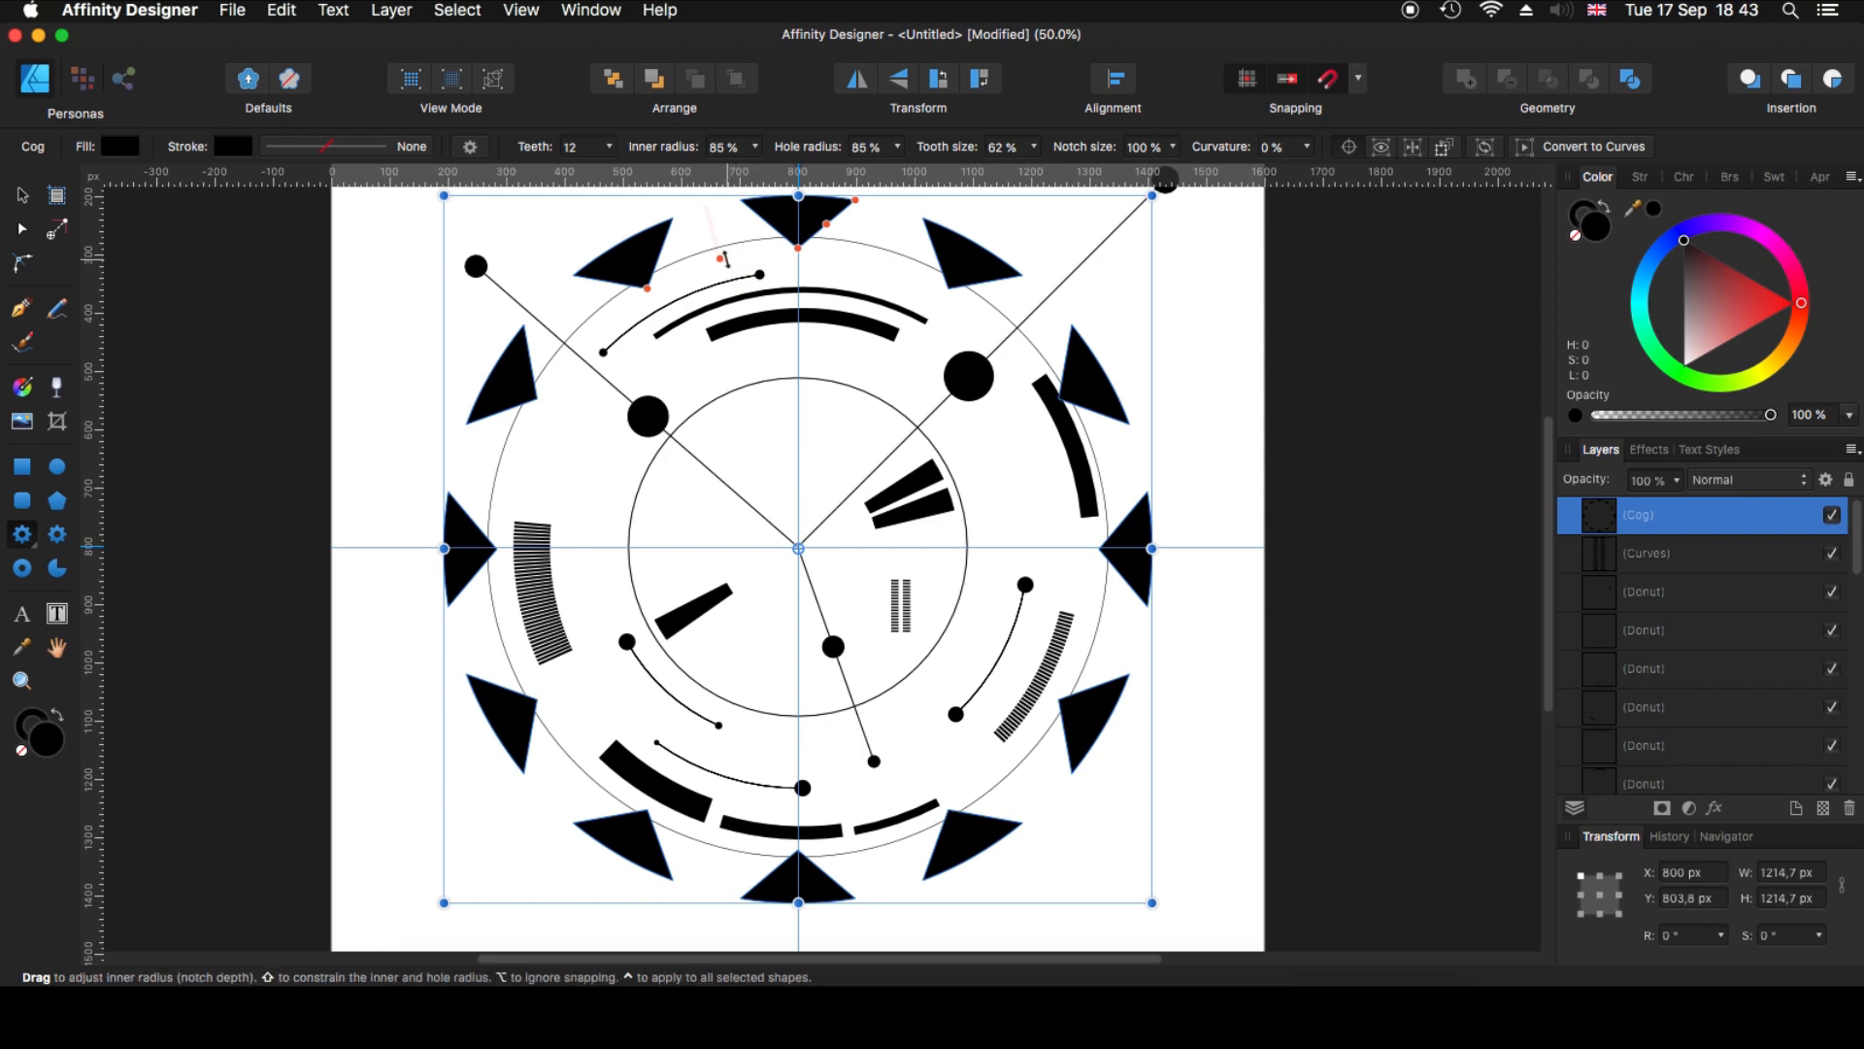
mouse_move(718, 257)
left_mouse_down()
mouse_move(714, 240)
mouse_move(640, 275)
mouse_move(719, 261)
left_mouse_up()
left_click_drag(855, 201, 822, 199)
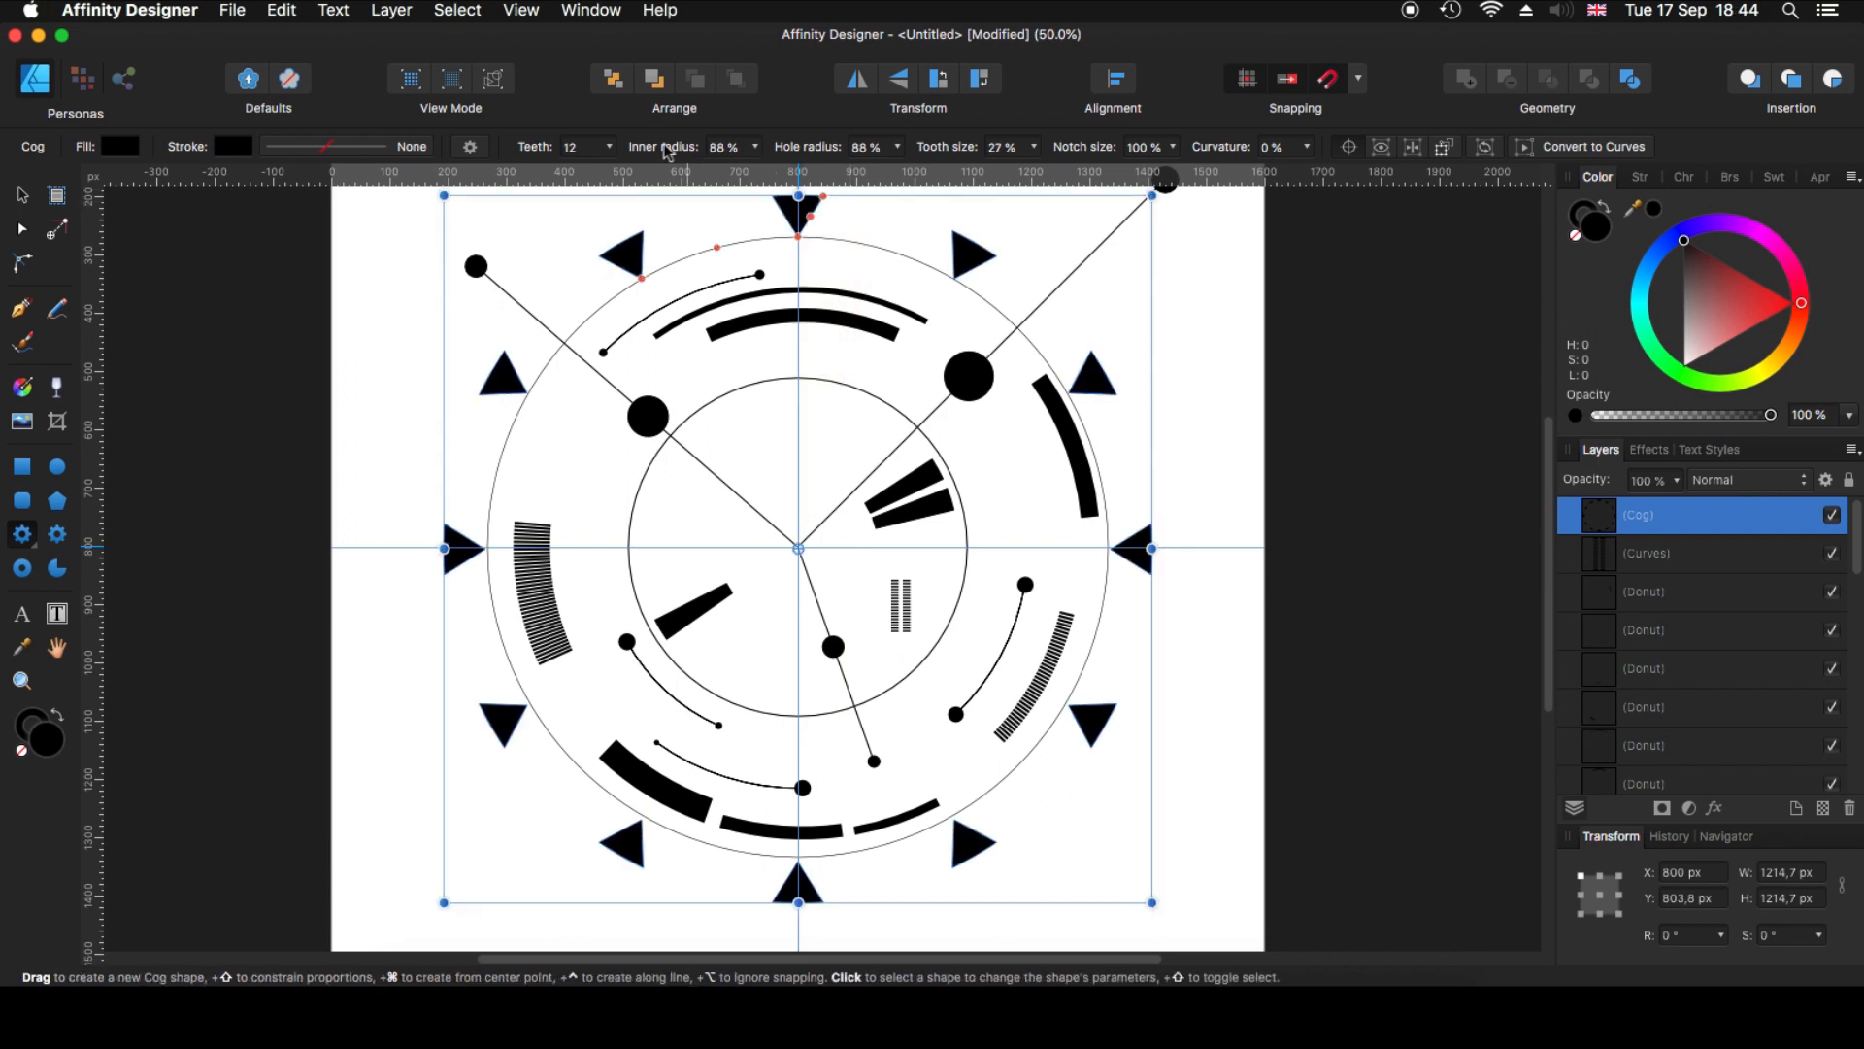
left_click(609, 148)
left_click_drag(609, 173, 622, 179)
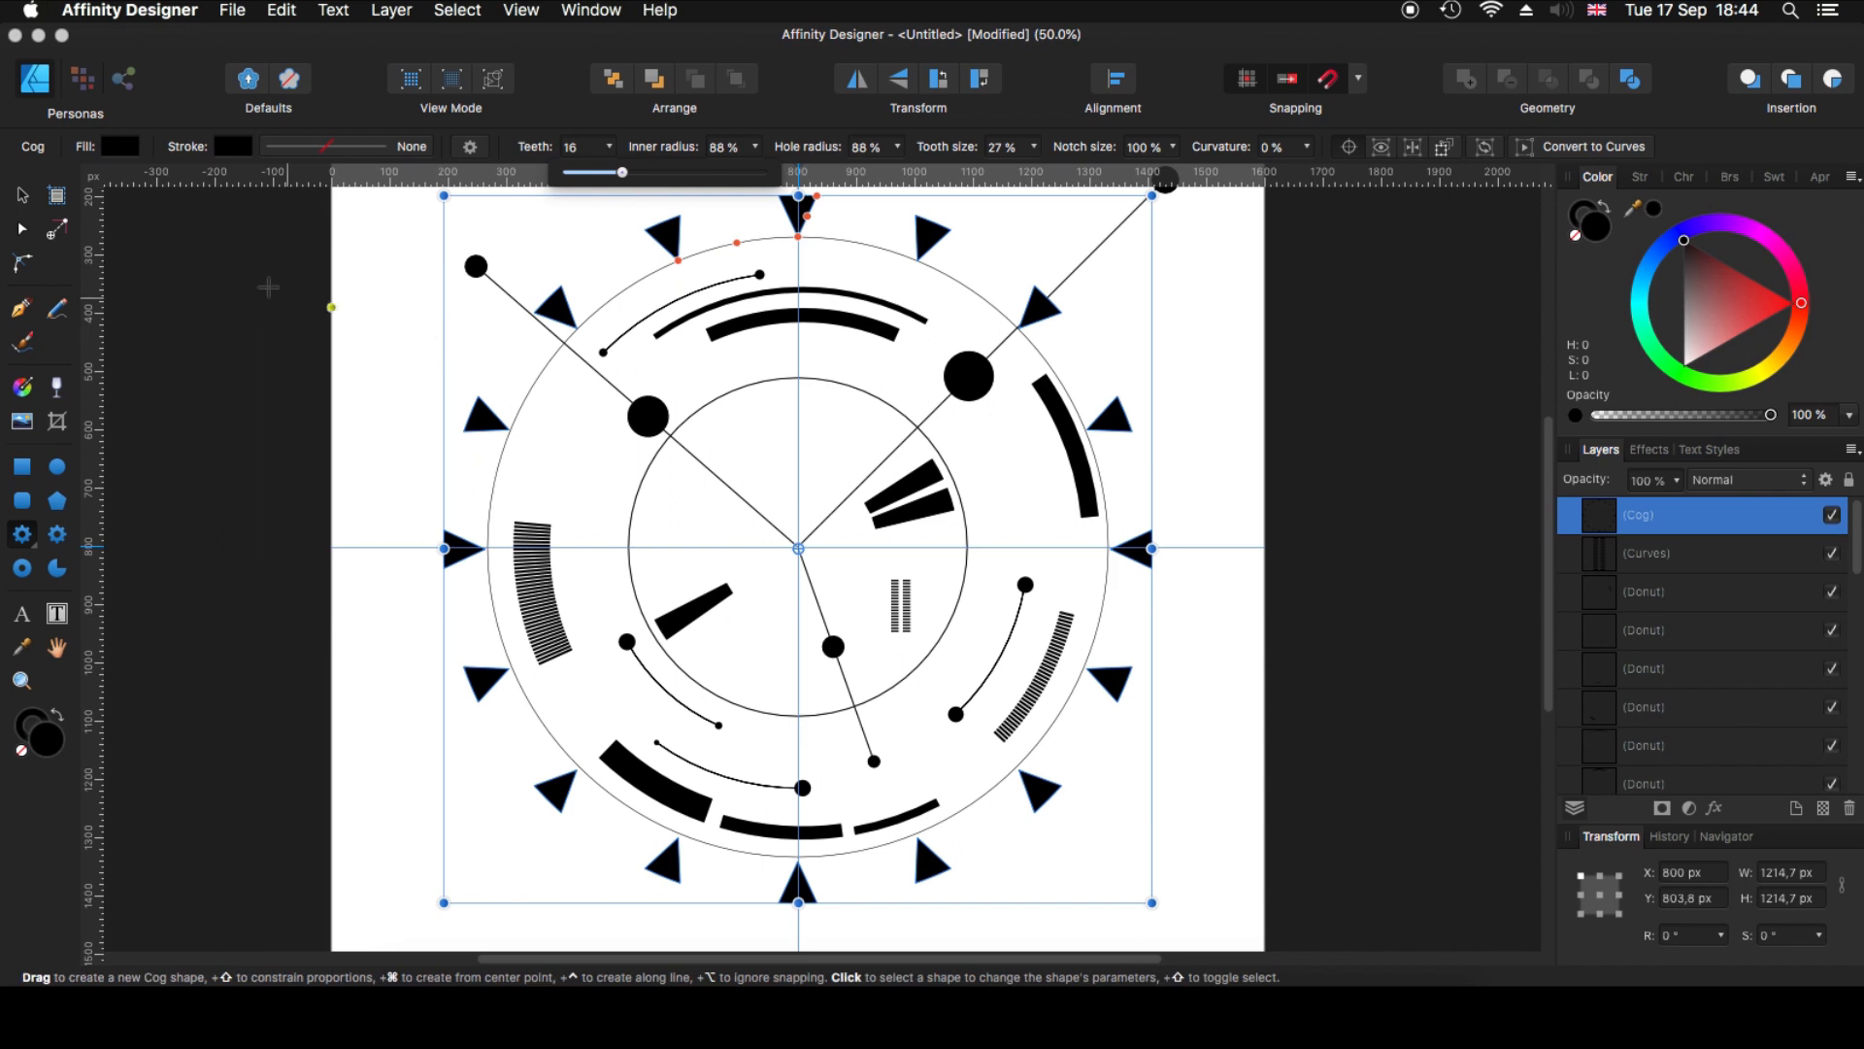
- Enlarge the ring of triangles around its centre to about 1289 px
left_click(21, 199)
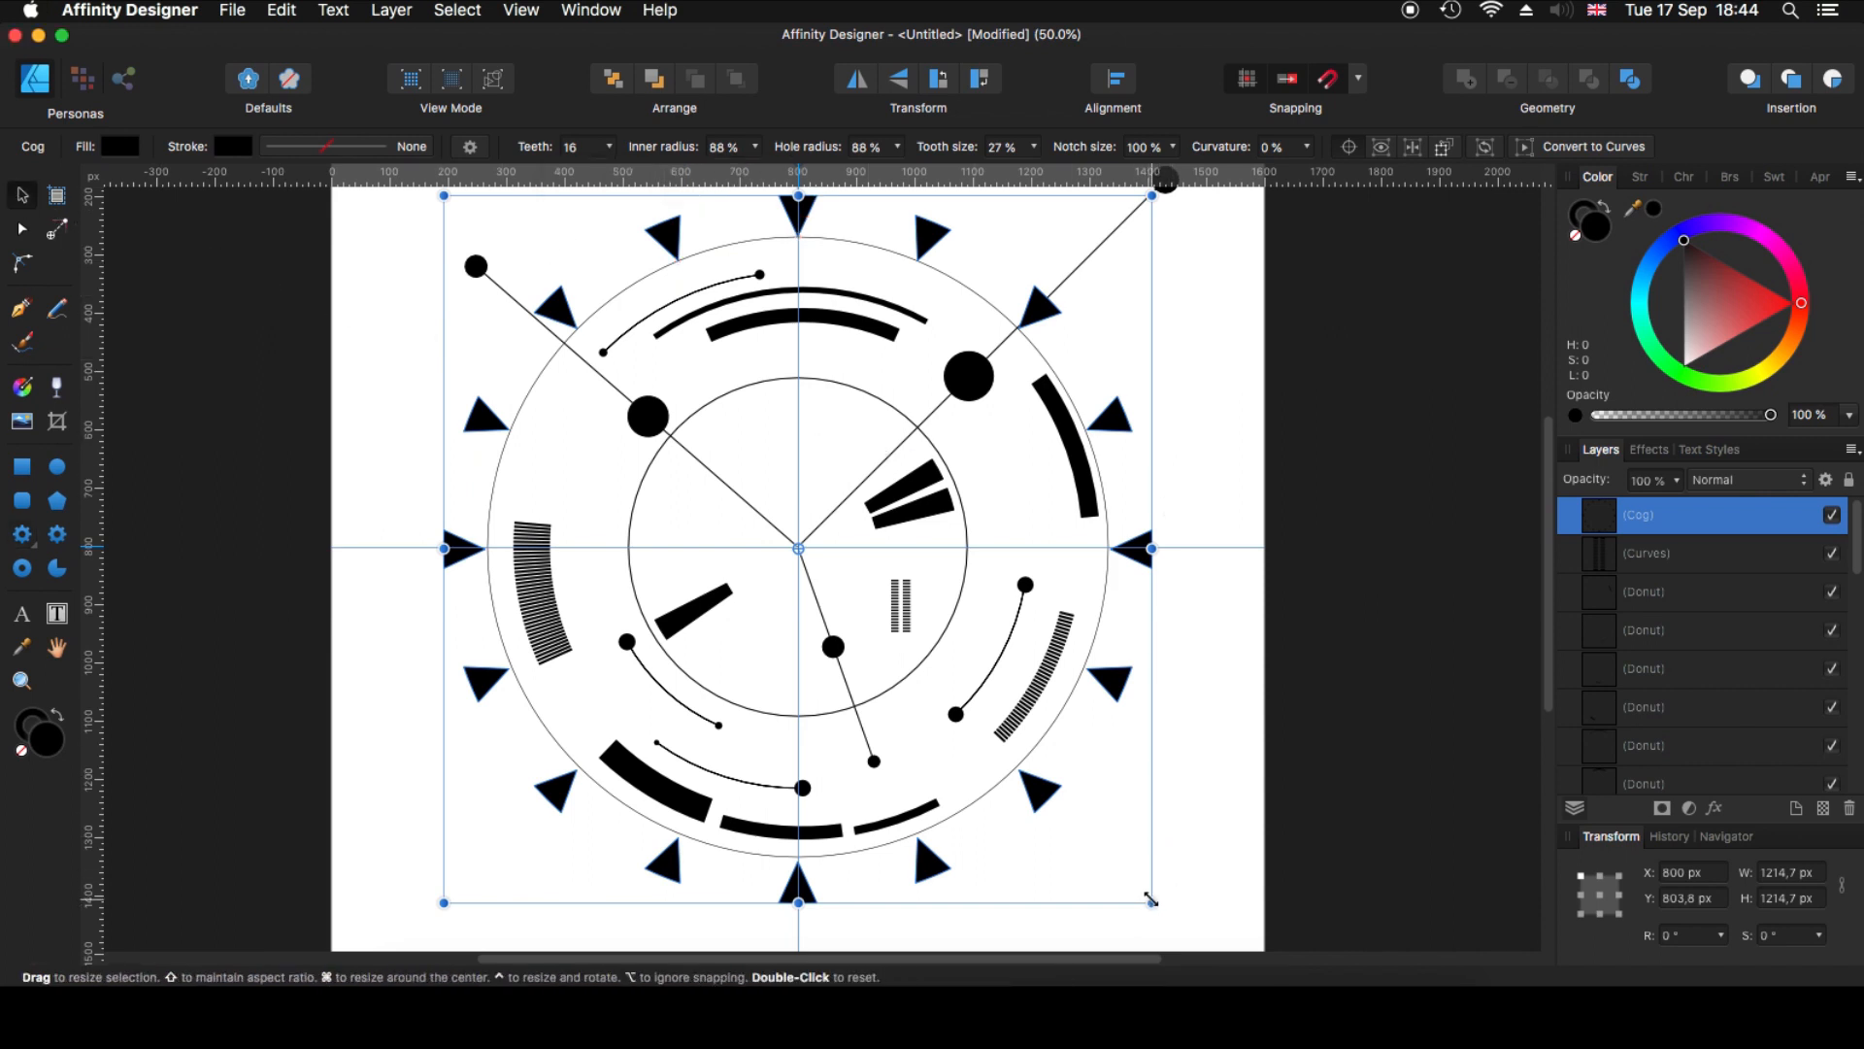
left_click_drag(1164, 889, 1174, 901)
key("super+z")
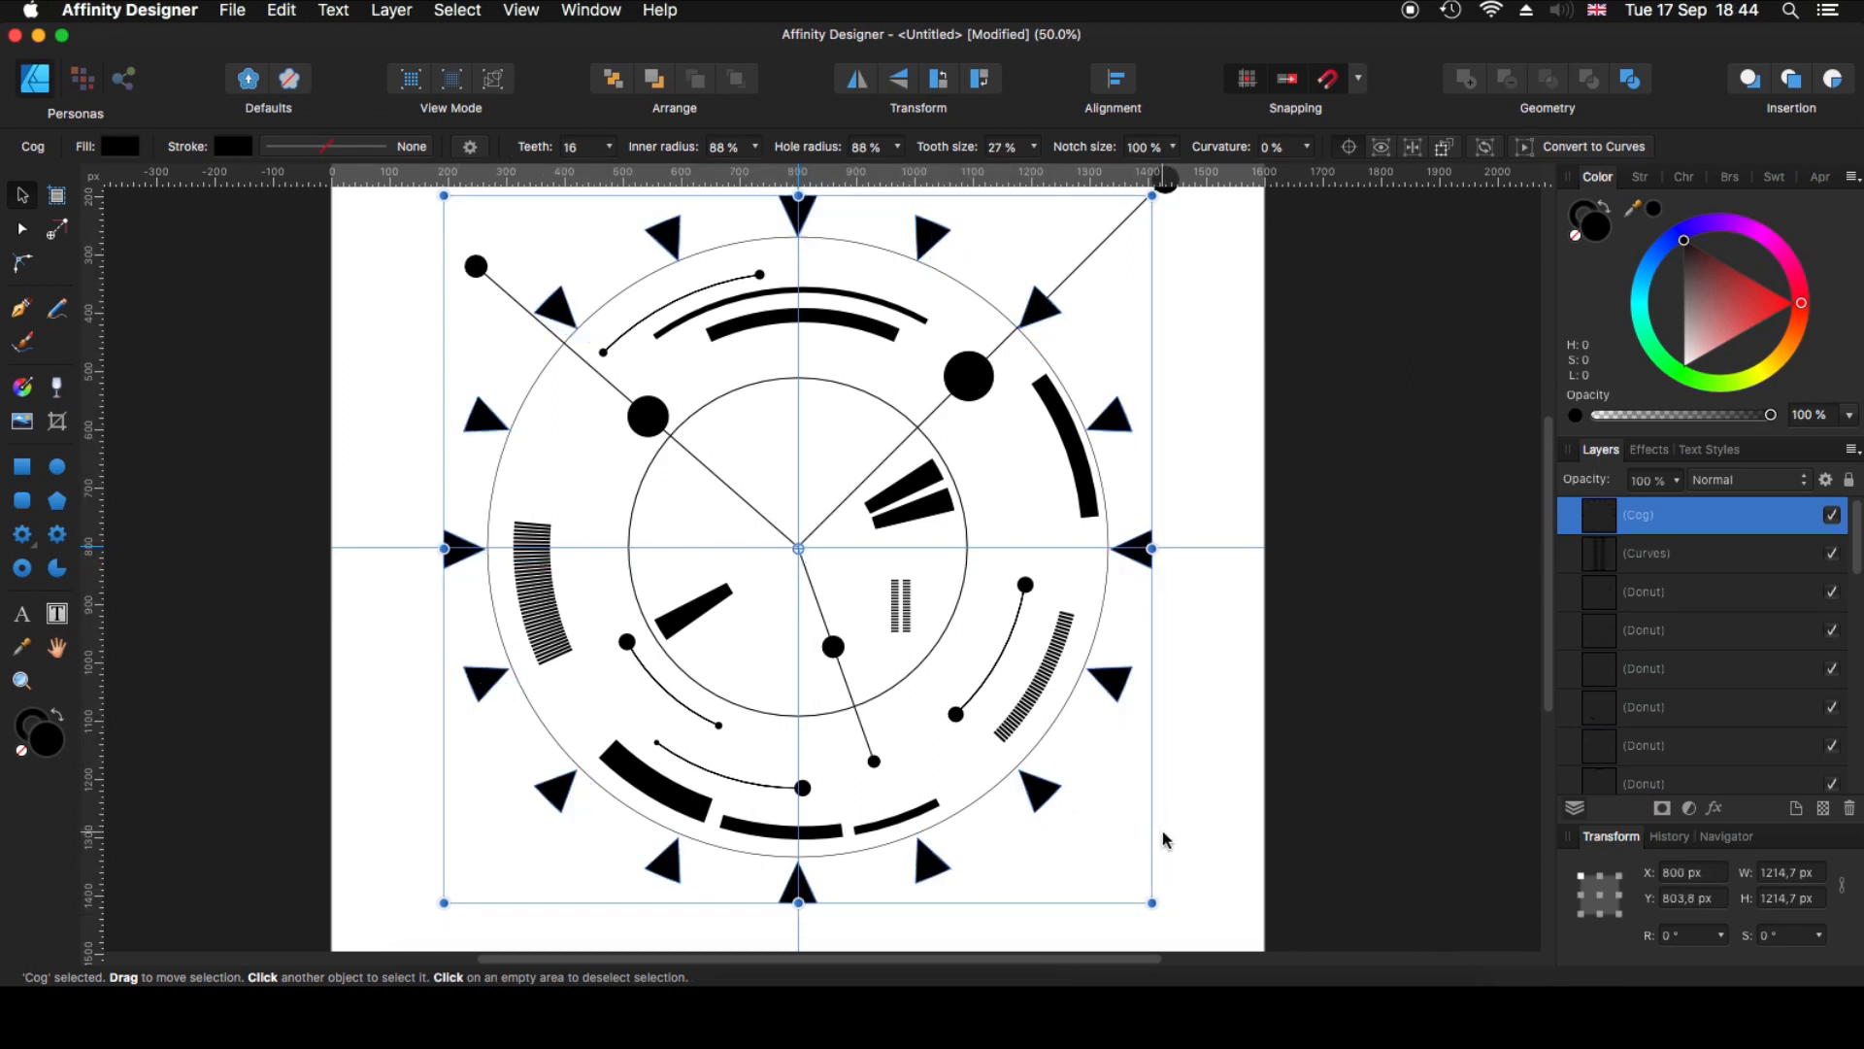
left_click_drag(1155, 900, 1173, 923)
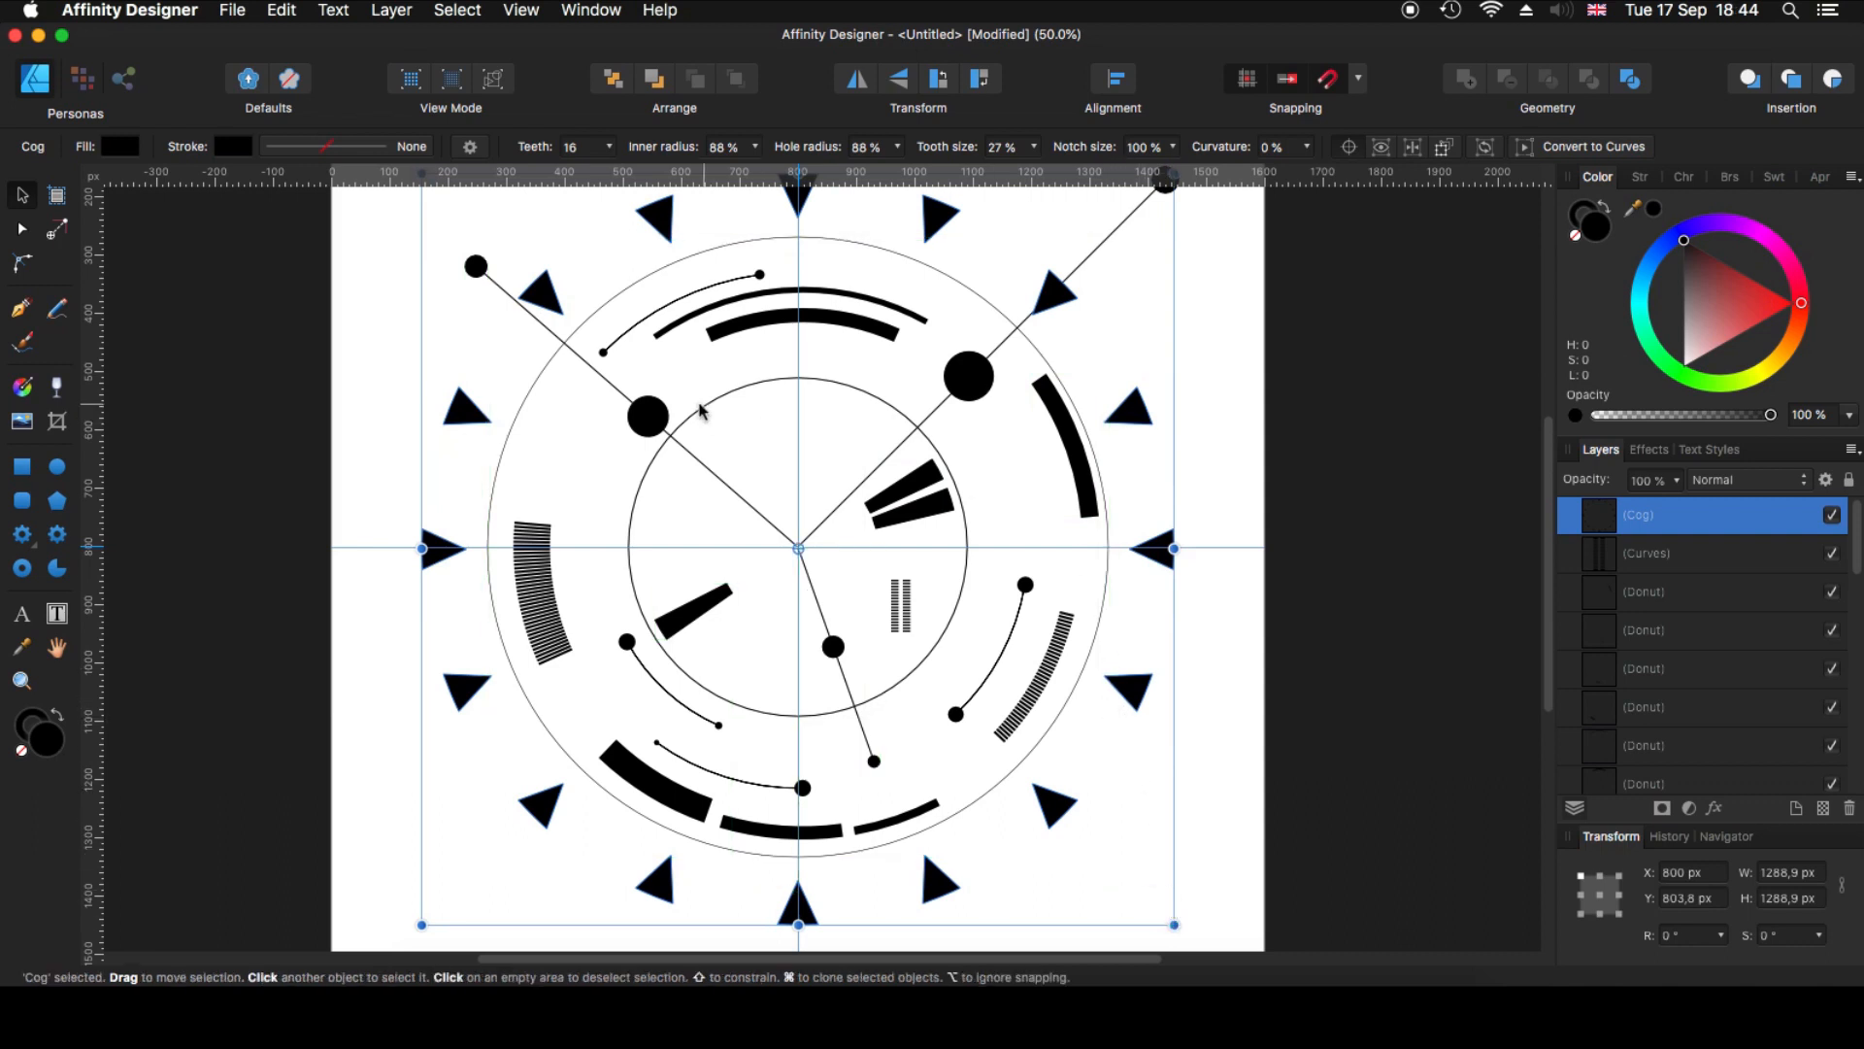
- Shorten the triangles to a 93% inner radius, resize their ring to about 1178 px, and set its centre to Y 800 px
left_click(35, 233)
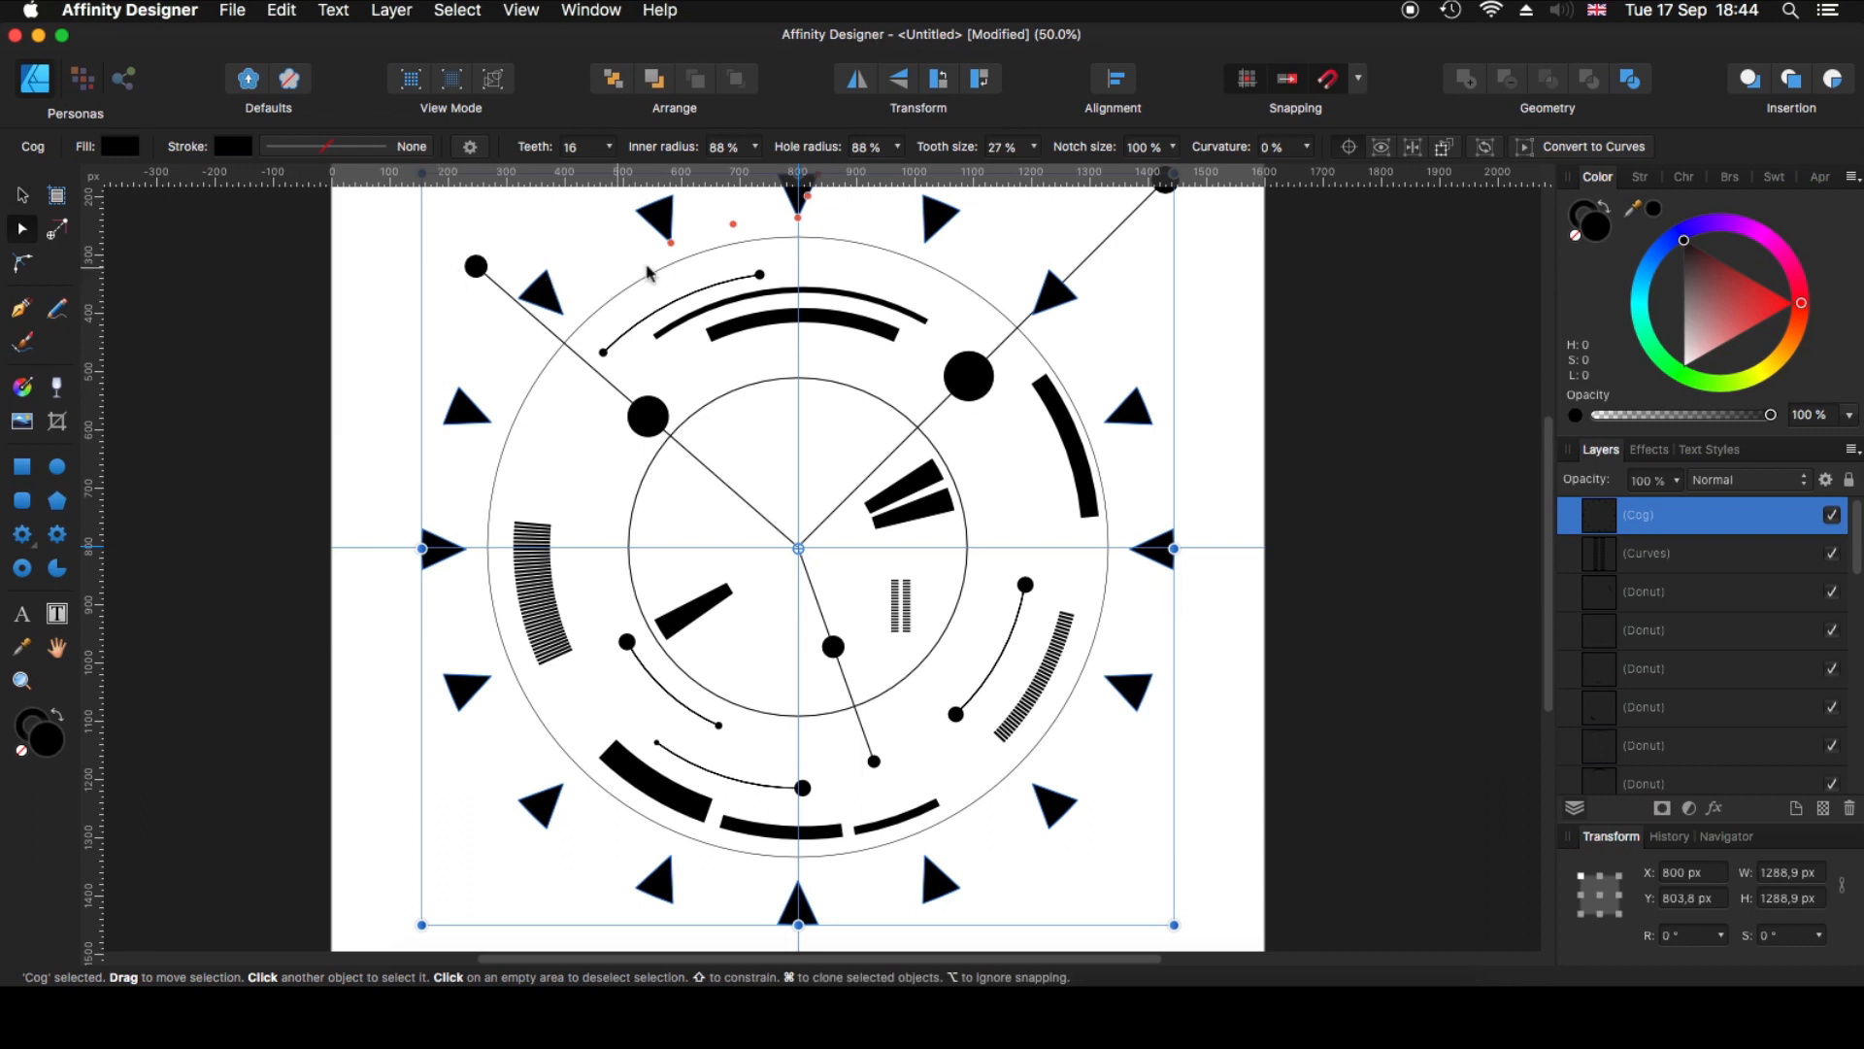
mouse_move(670, 243)
left_mouse_down()
mouse_move(668, 219)
mouse_move(731, 209)
mouse_move(664, 219)
left_mouse_up()
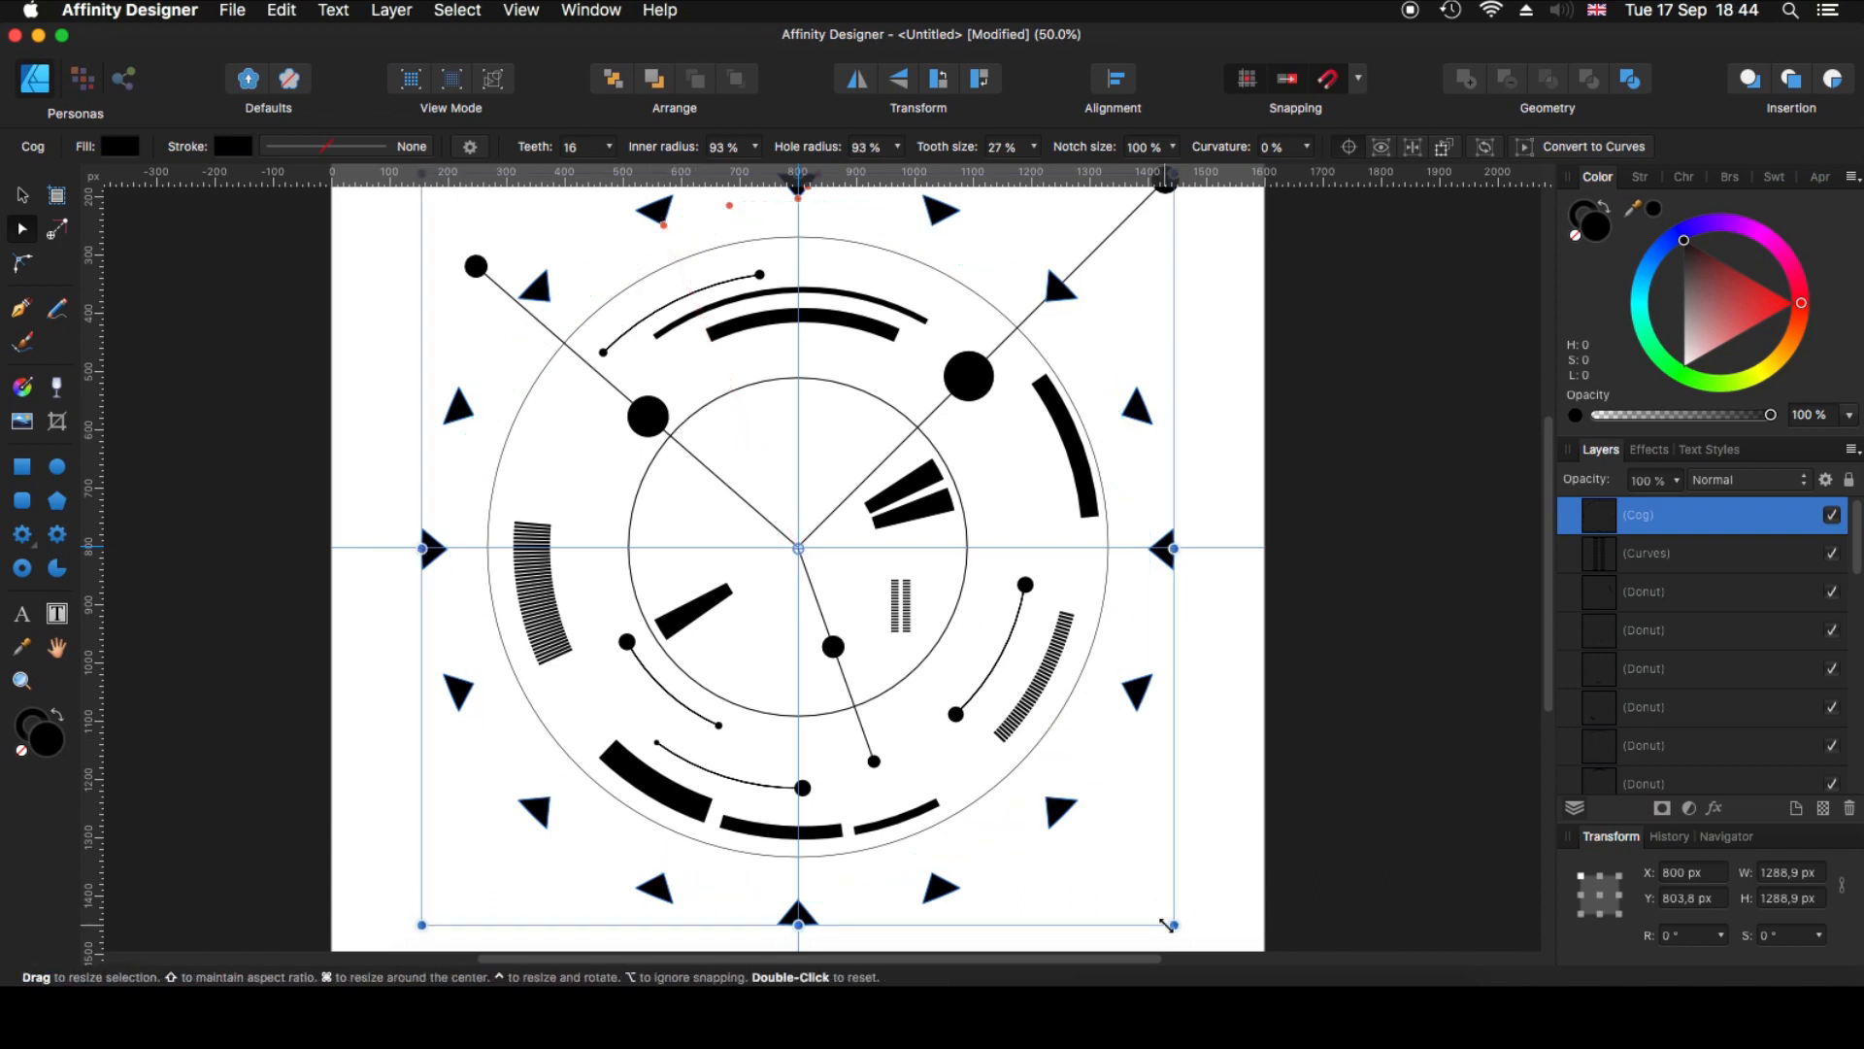
left_click_drag(1167, 910, 1136, 888)
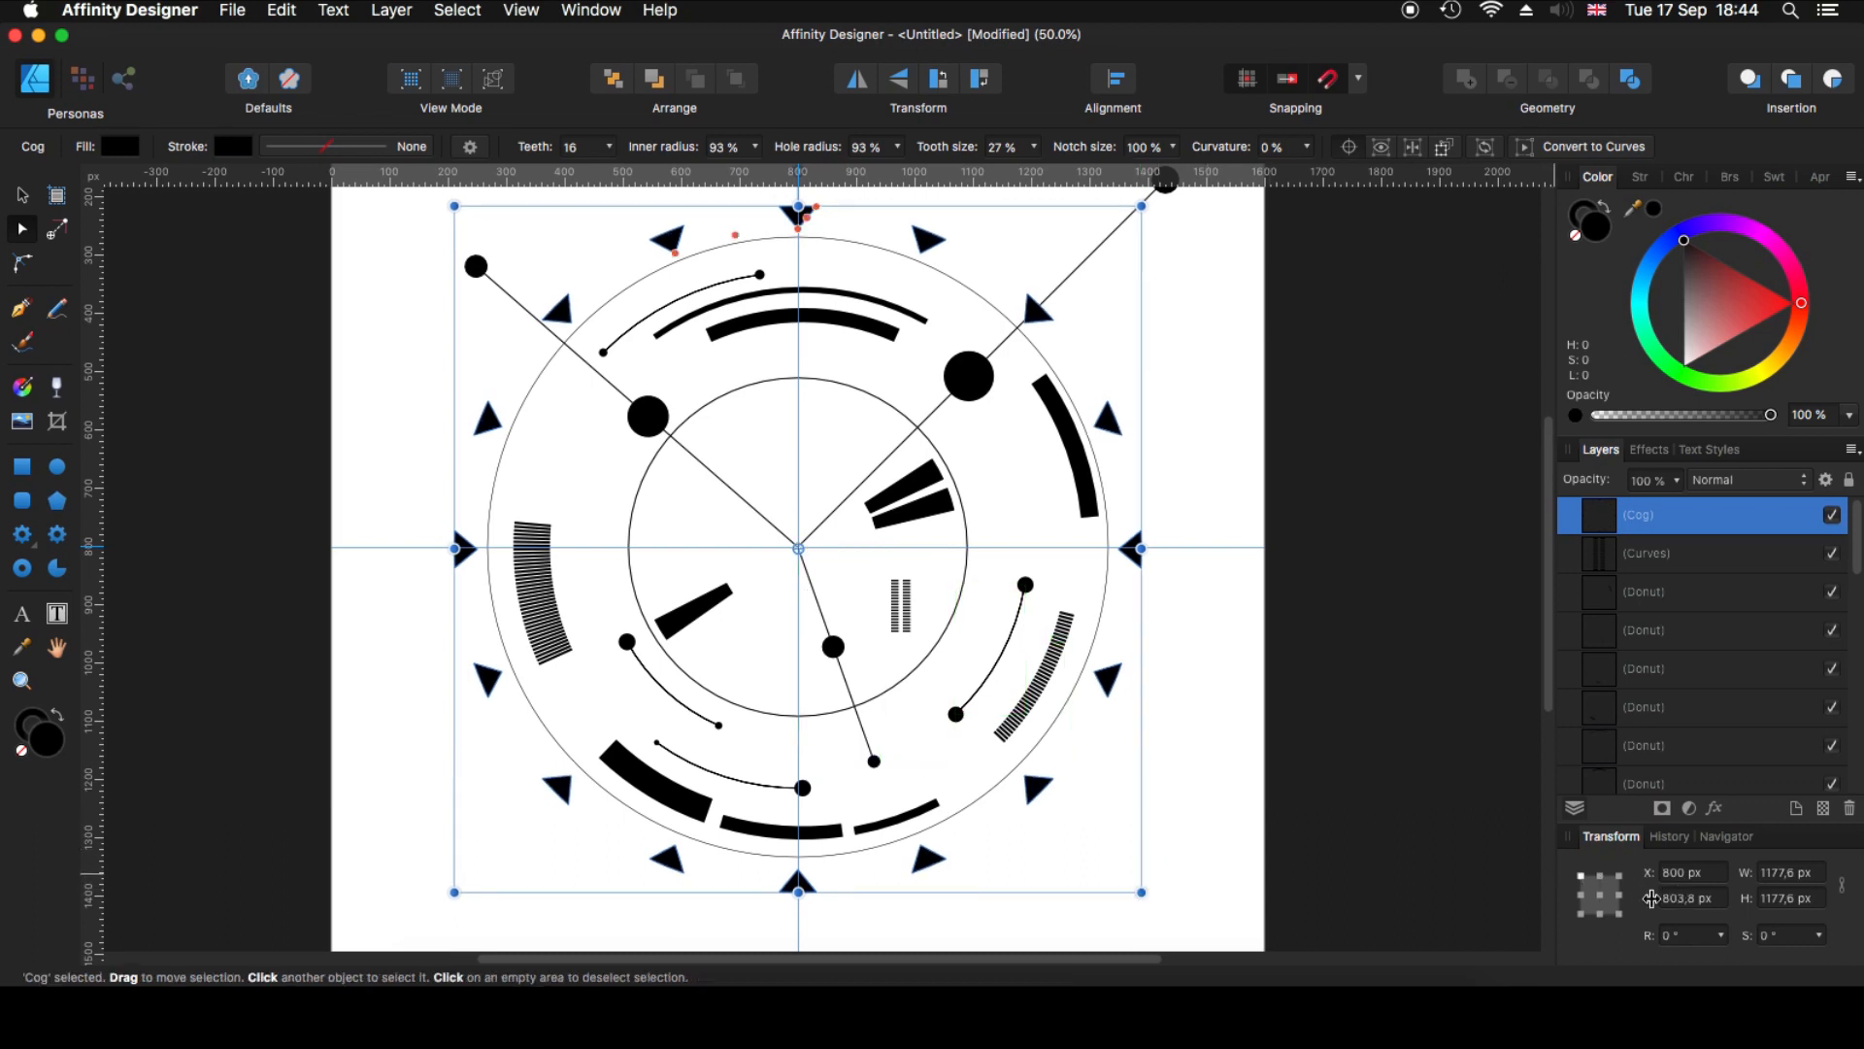
left_click(1722, 898)
type("800")
key("Return")
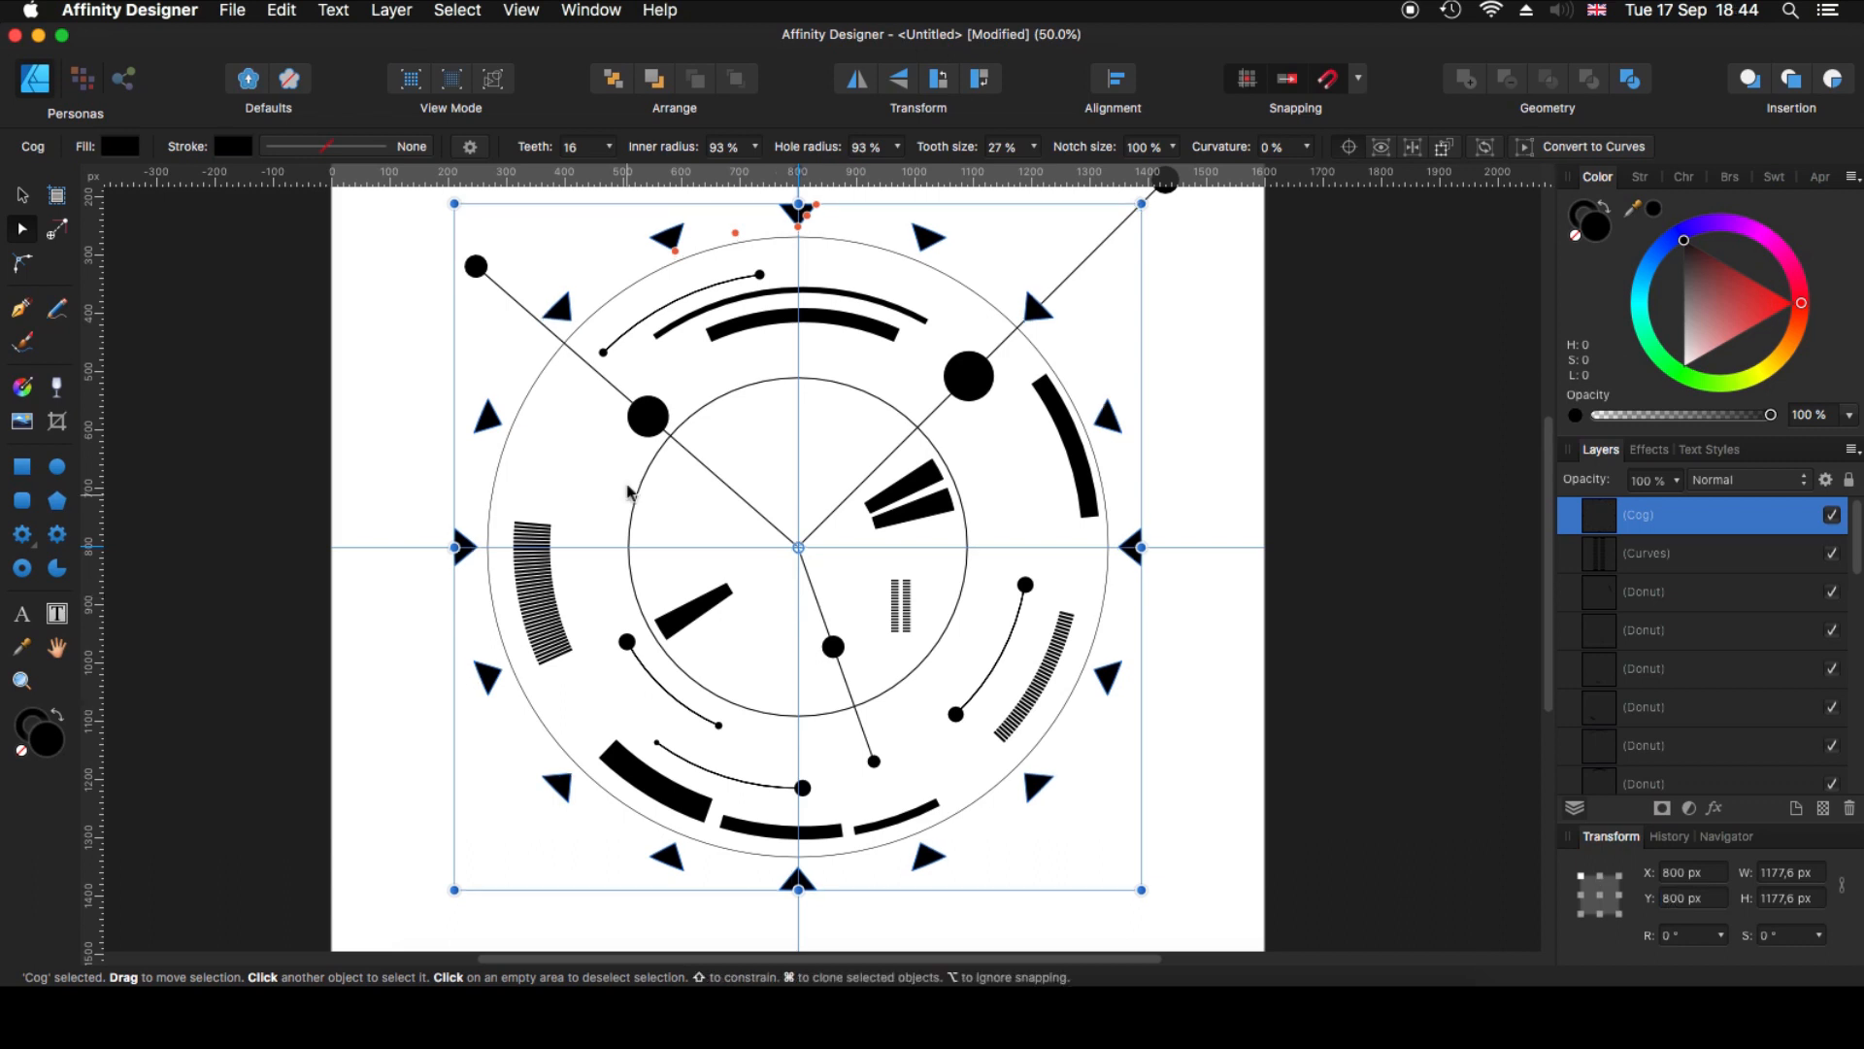
- Copy the ring of triangles, shrink the copy to about 199 px around the centre, and rotate it slightly
left_click(23, 196)
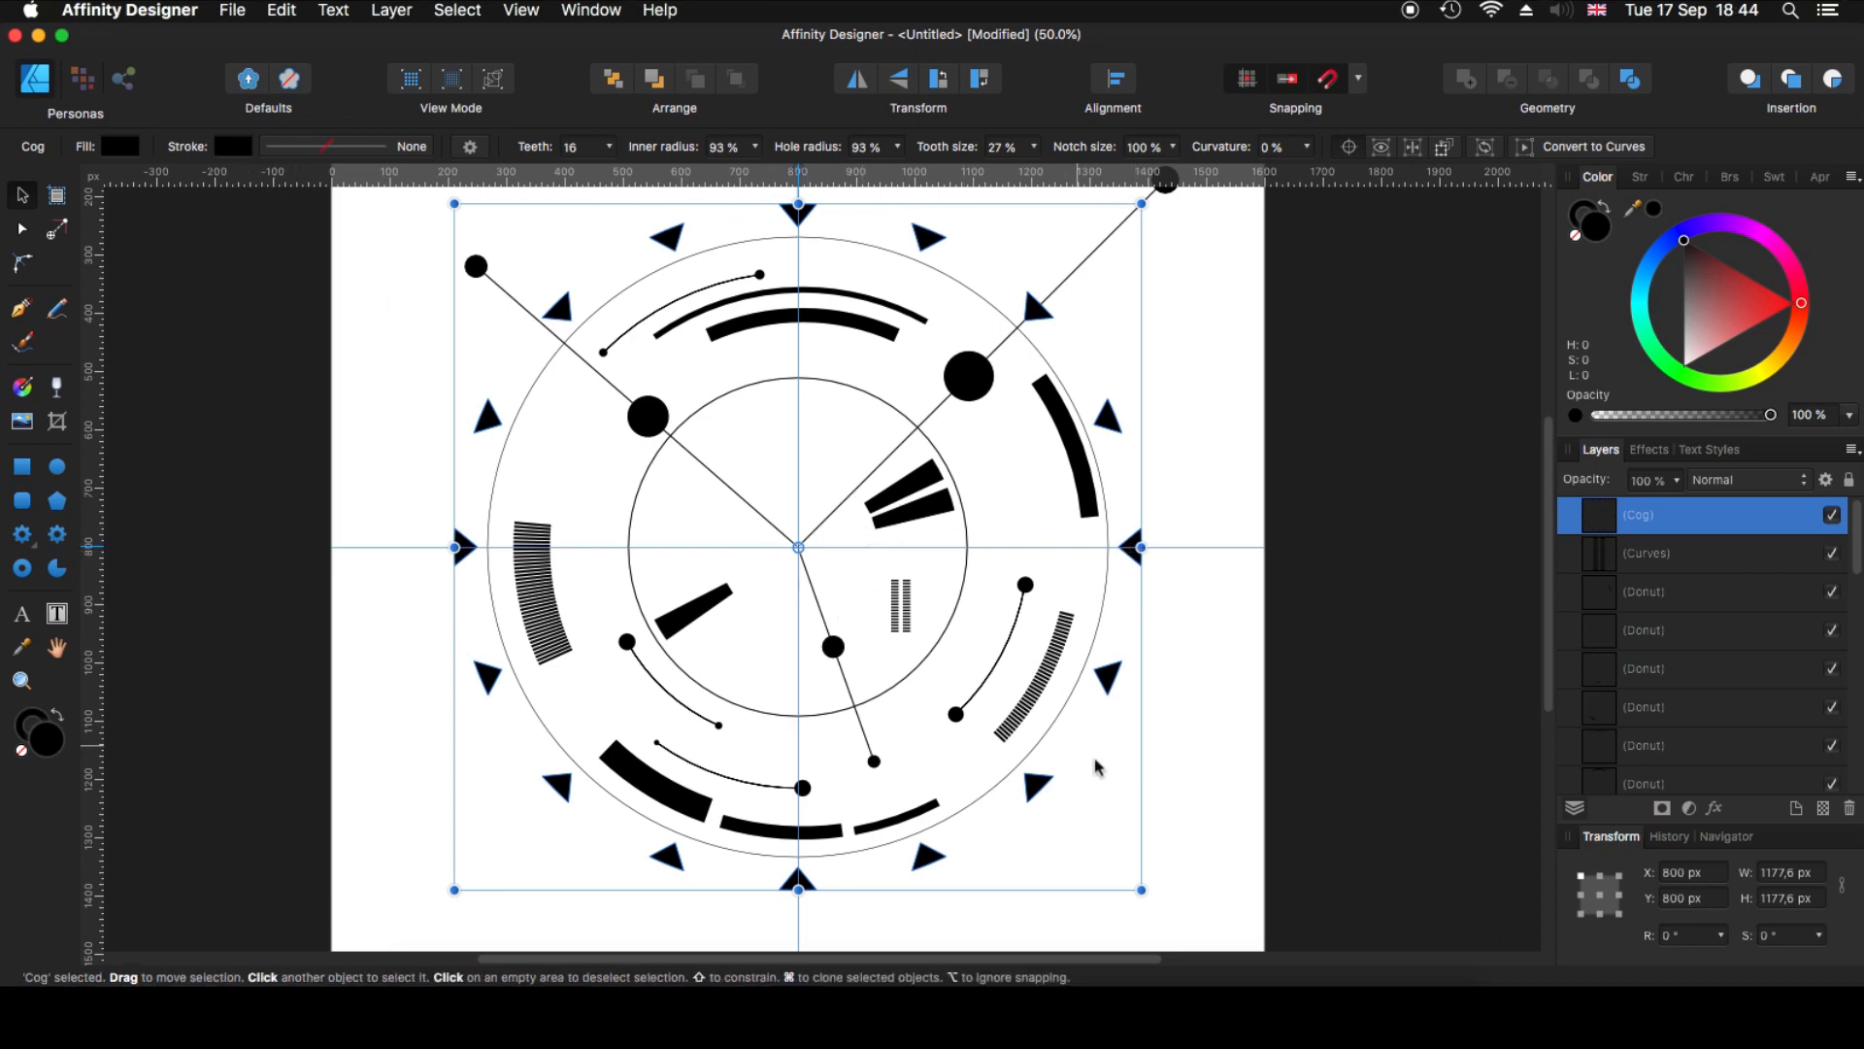
key("super+c")
key("super+v")
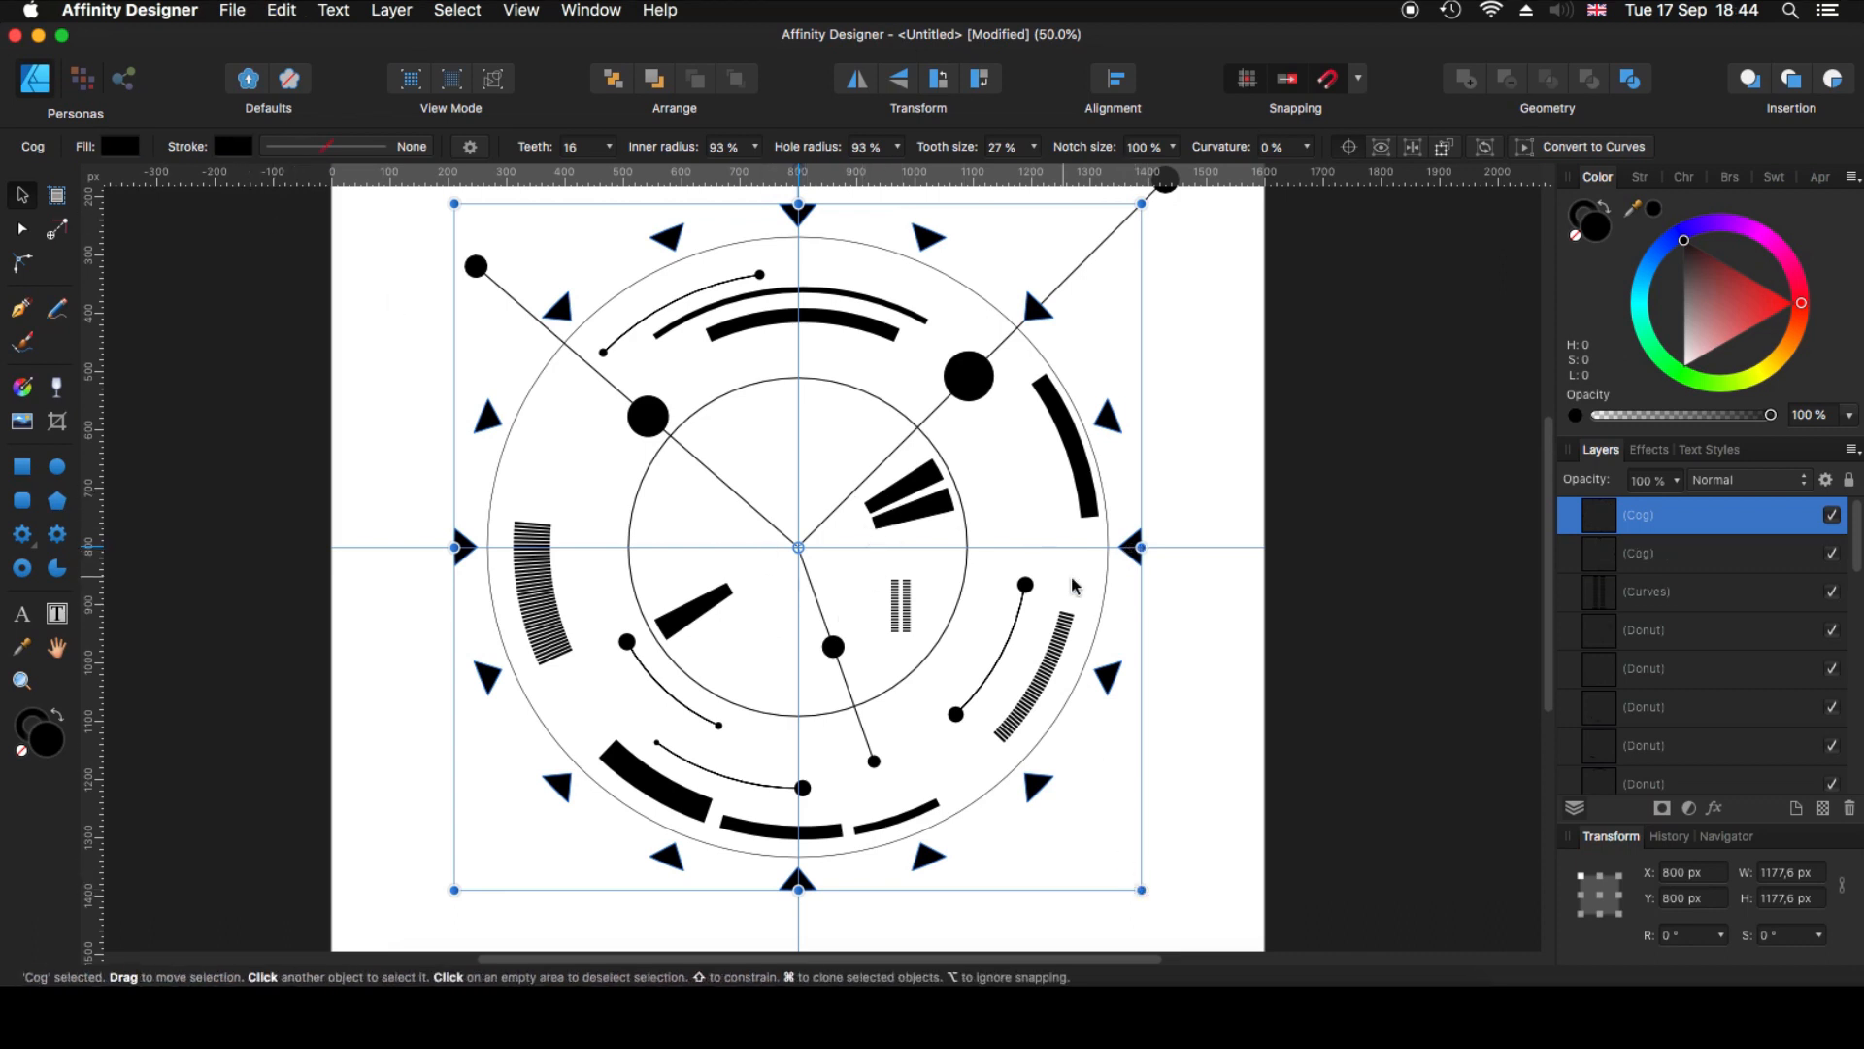
left_click_drag(1142, 889, 854, 605)
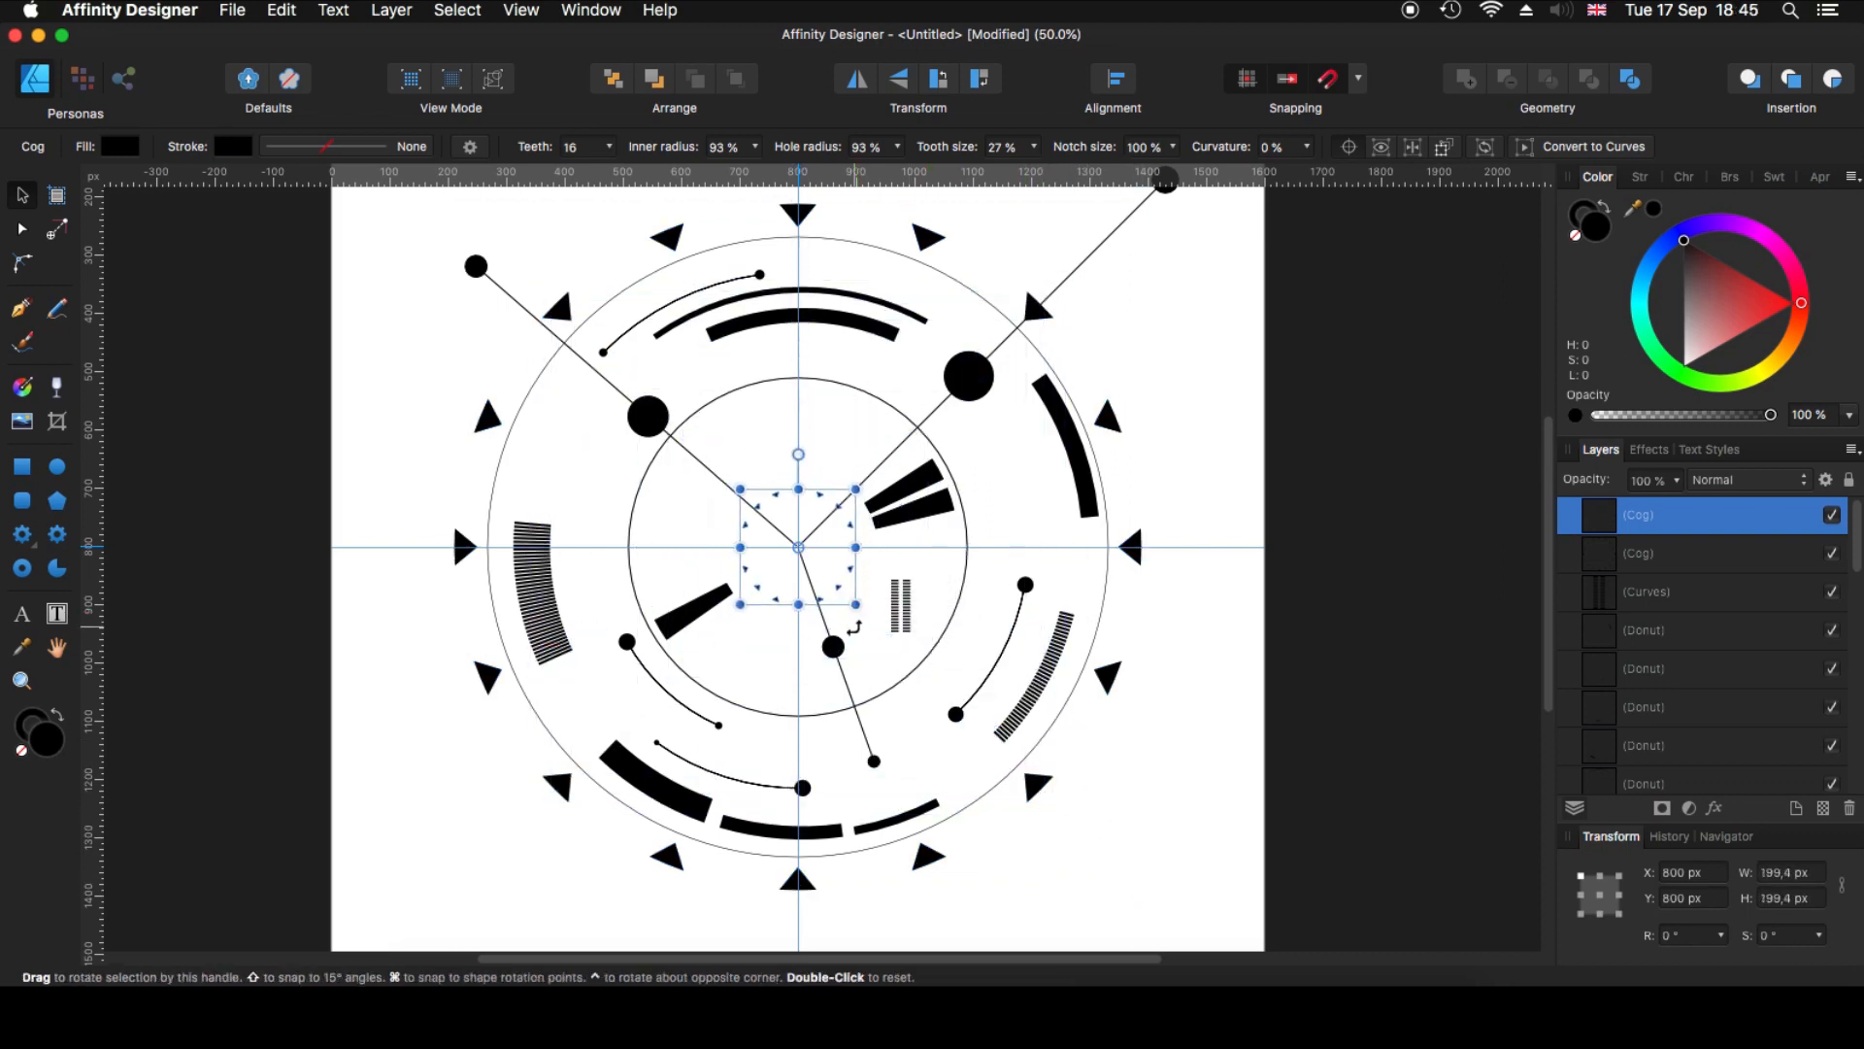
left_click_drag(798, 451, 817, 454)
left_click(1176, 500)
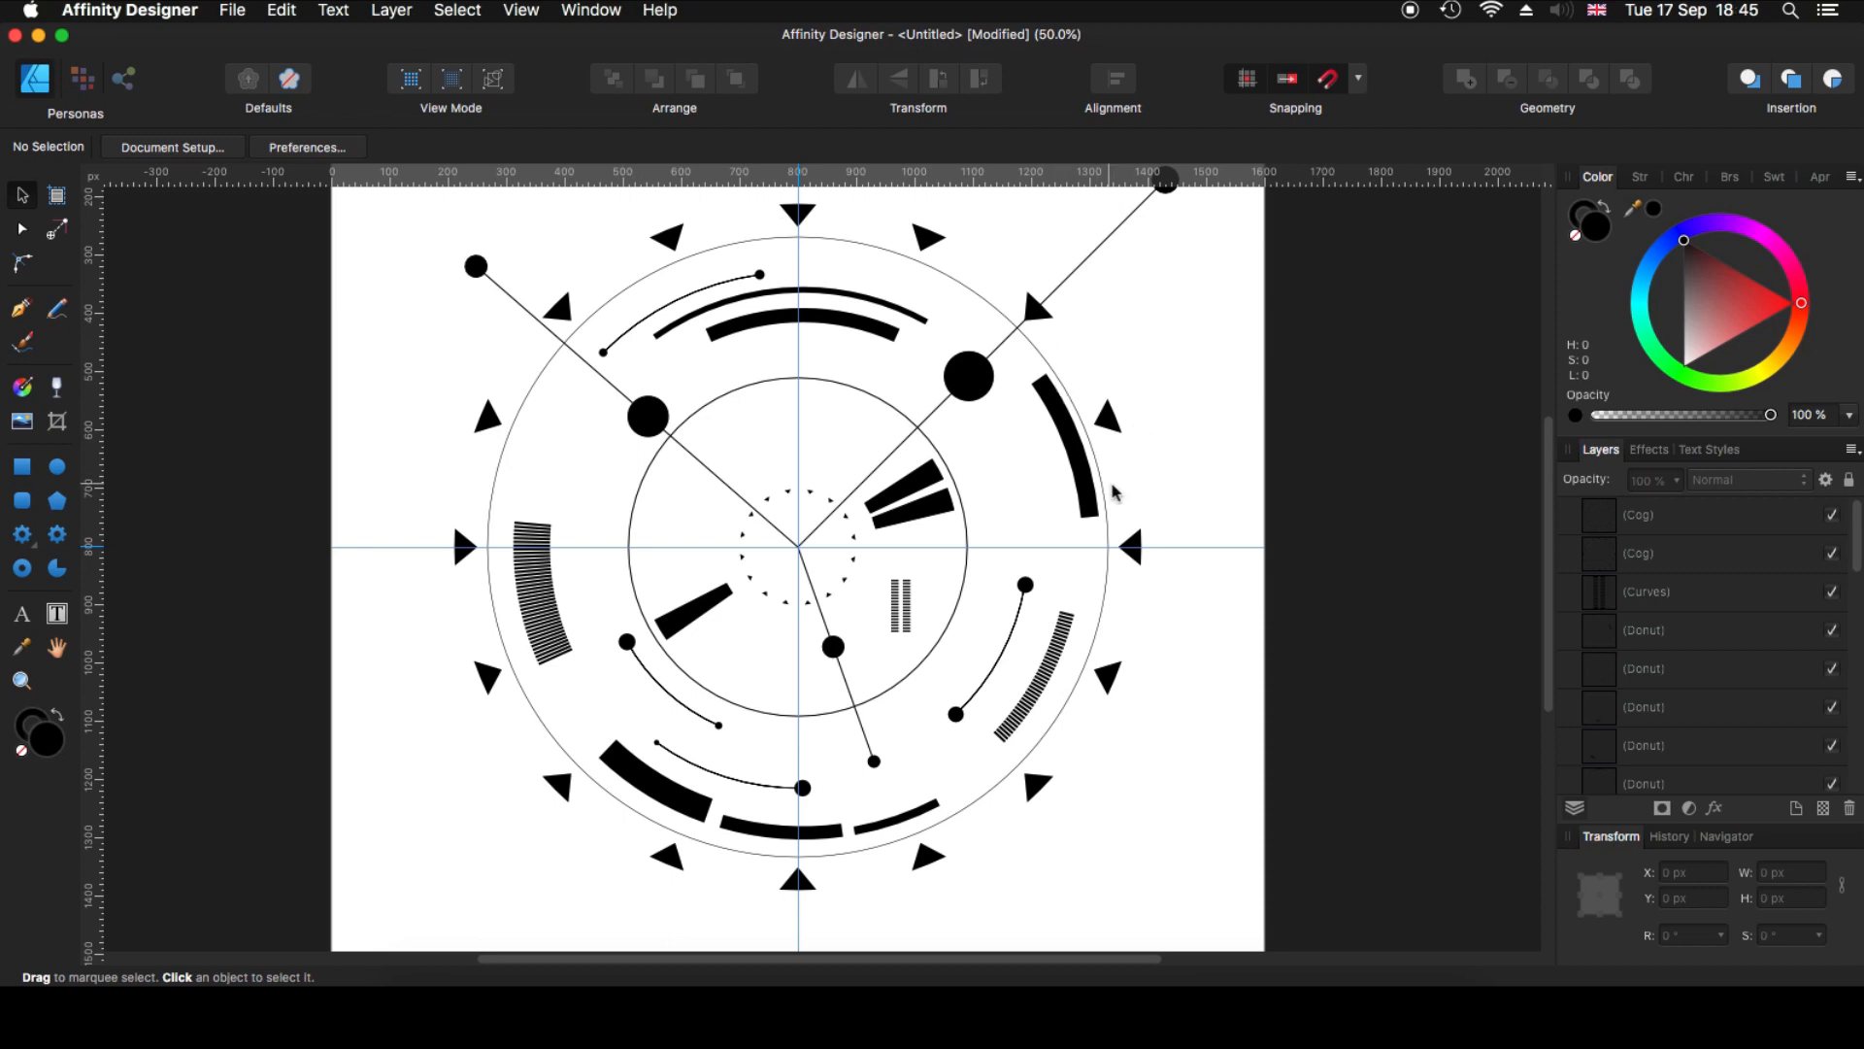
- Draw a large donut about 1365 px wide from the guide centre and thin it to a 96% hole radius
key("super+minus")
key("super+equal")
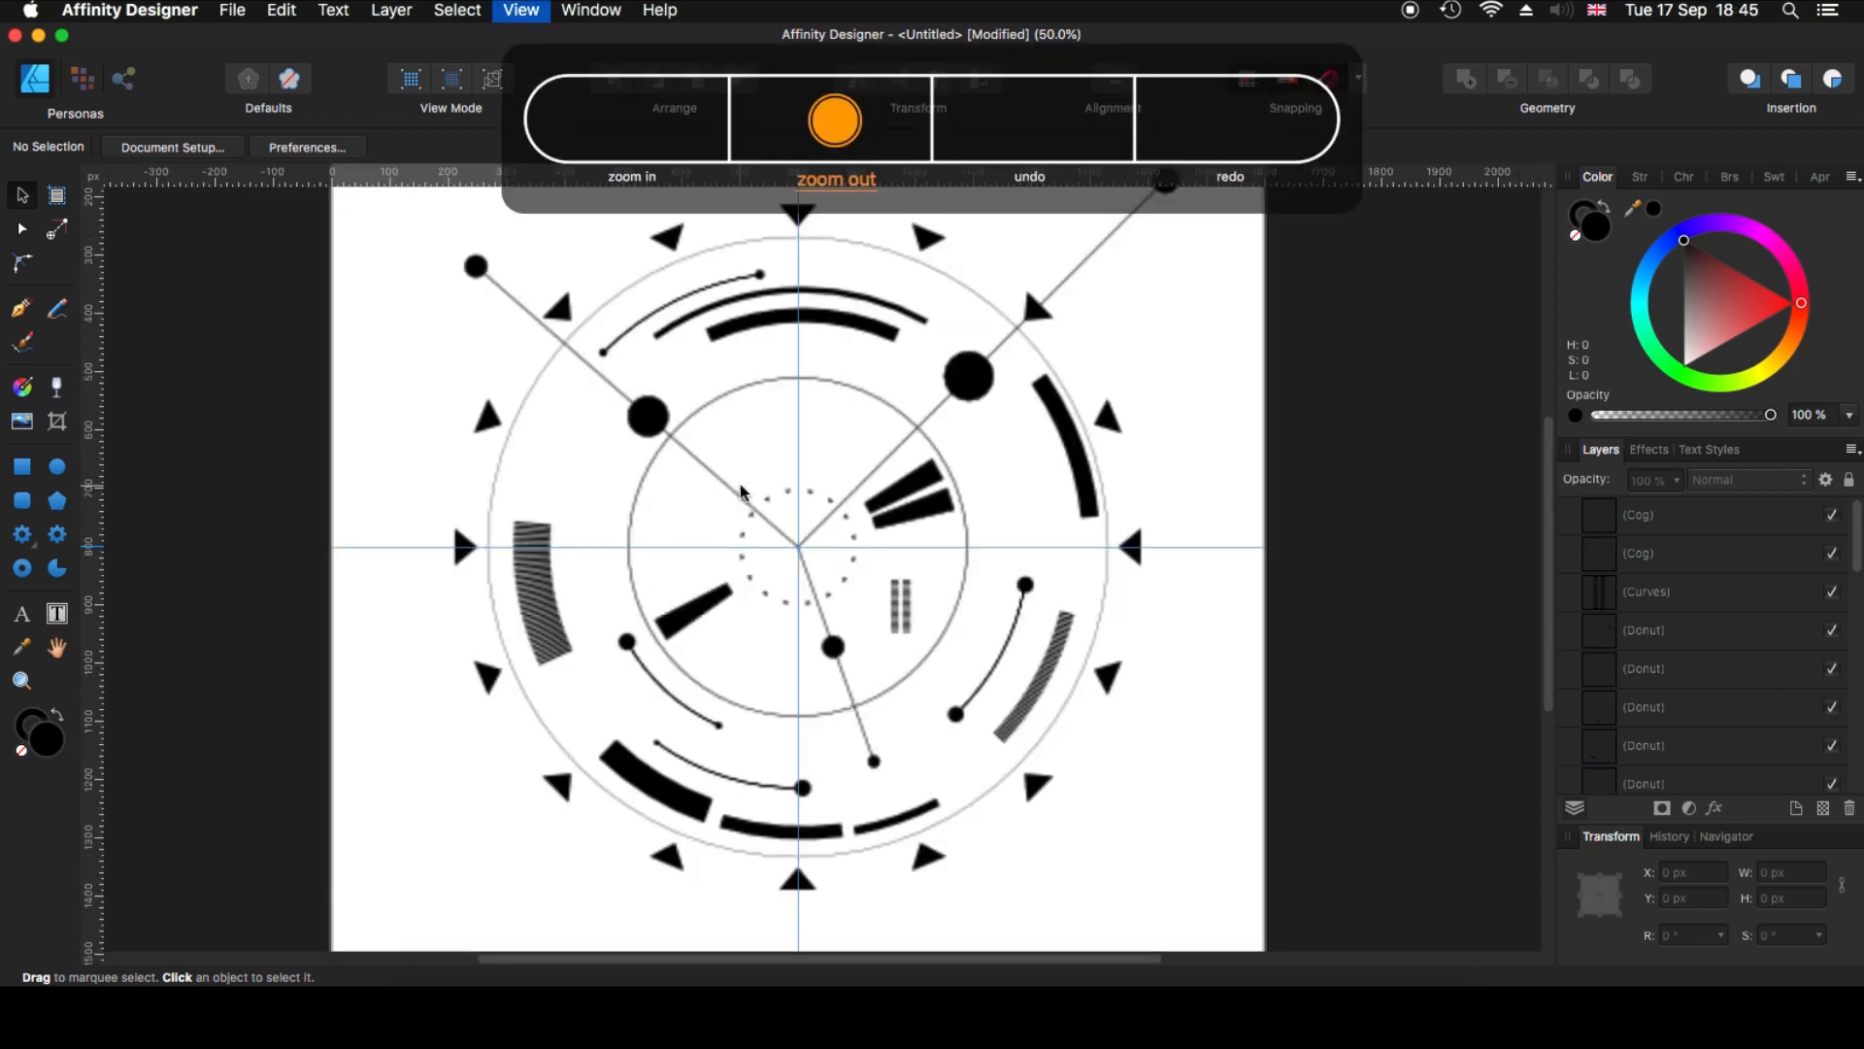
left_click_drag(846, 587, 834, 644)
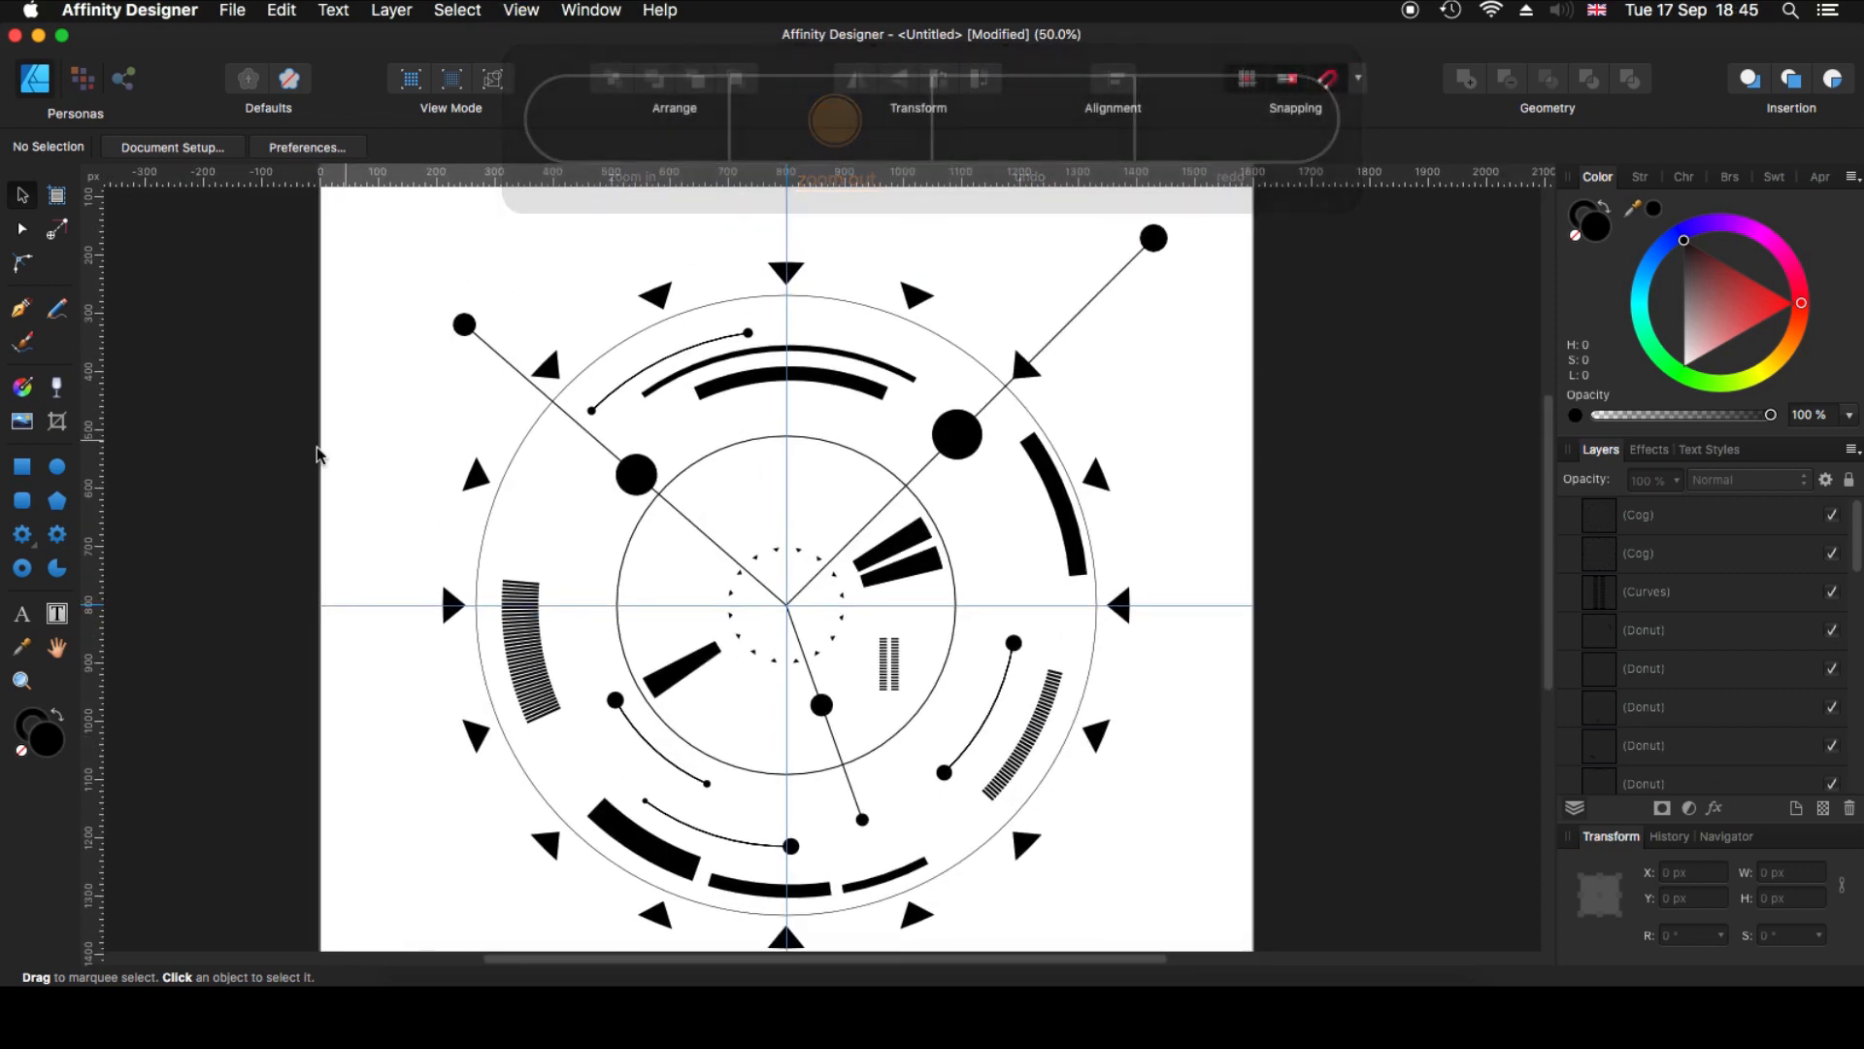
left_click(24, 571)
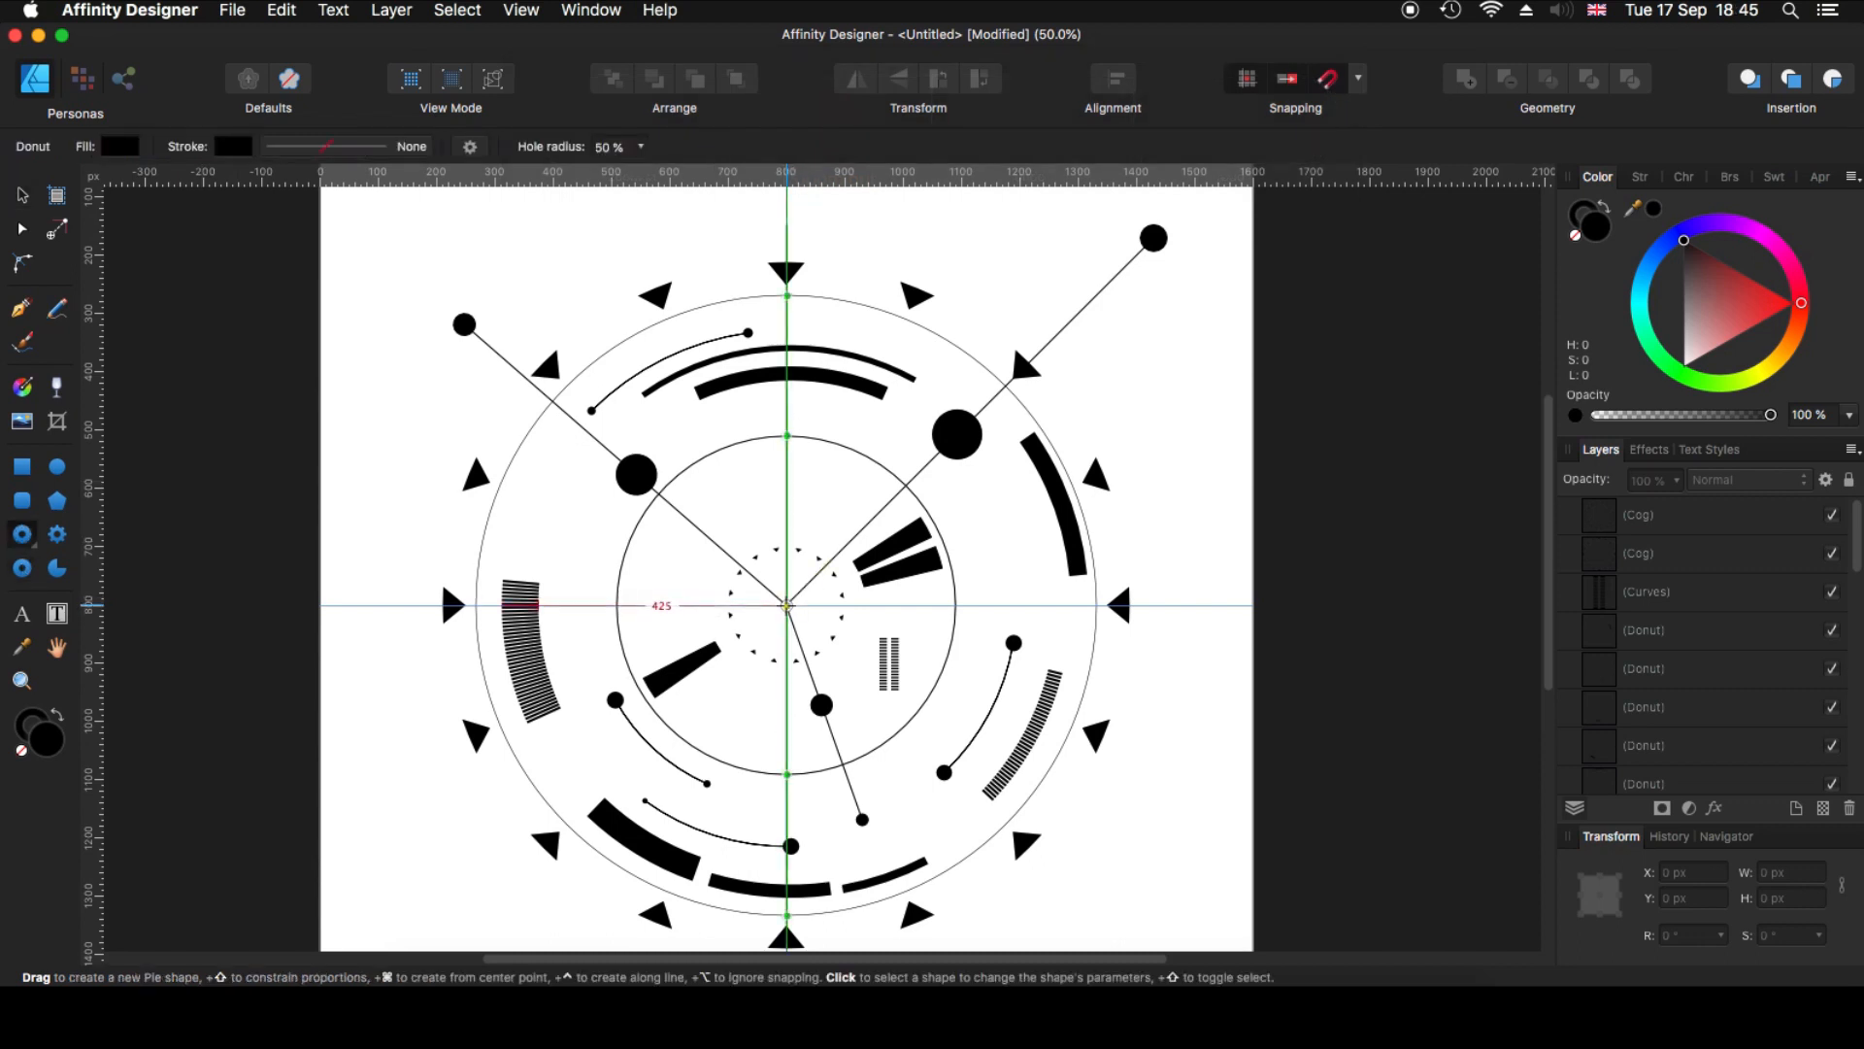
left_click_drag(785, 607, 1295, 882)
left_click_drag(646, 746, 518, 875)
- Open the large donut into an arc from 146° to 283° around the lower-left side and shrink it to about 1261 px
left_click_drag(1068, 324, 460, 384)
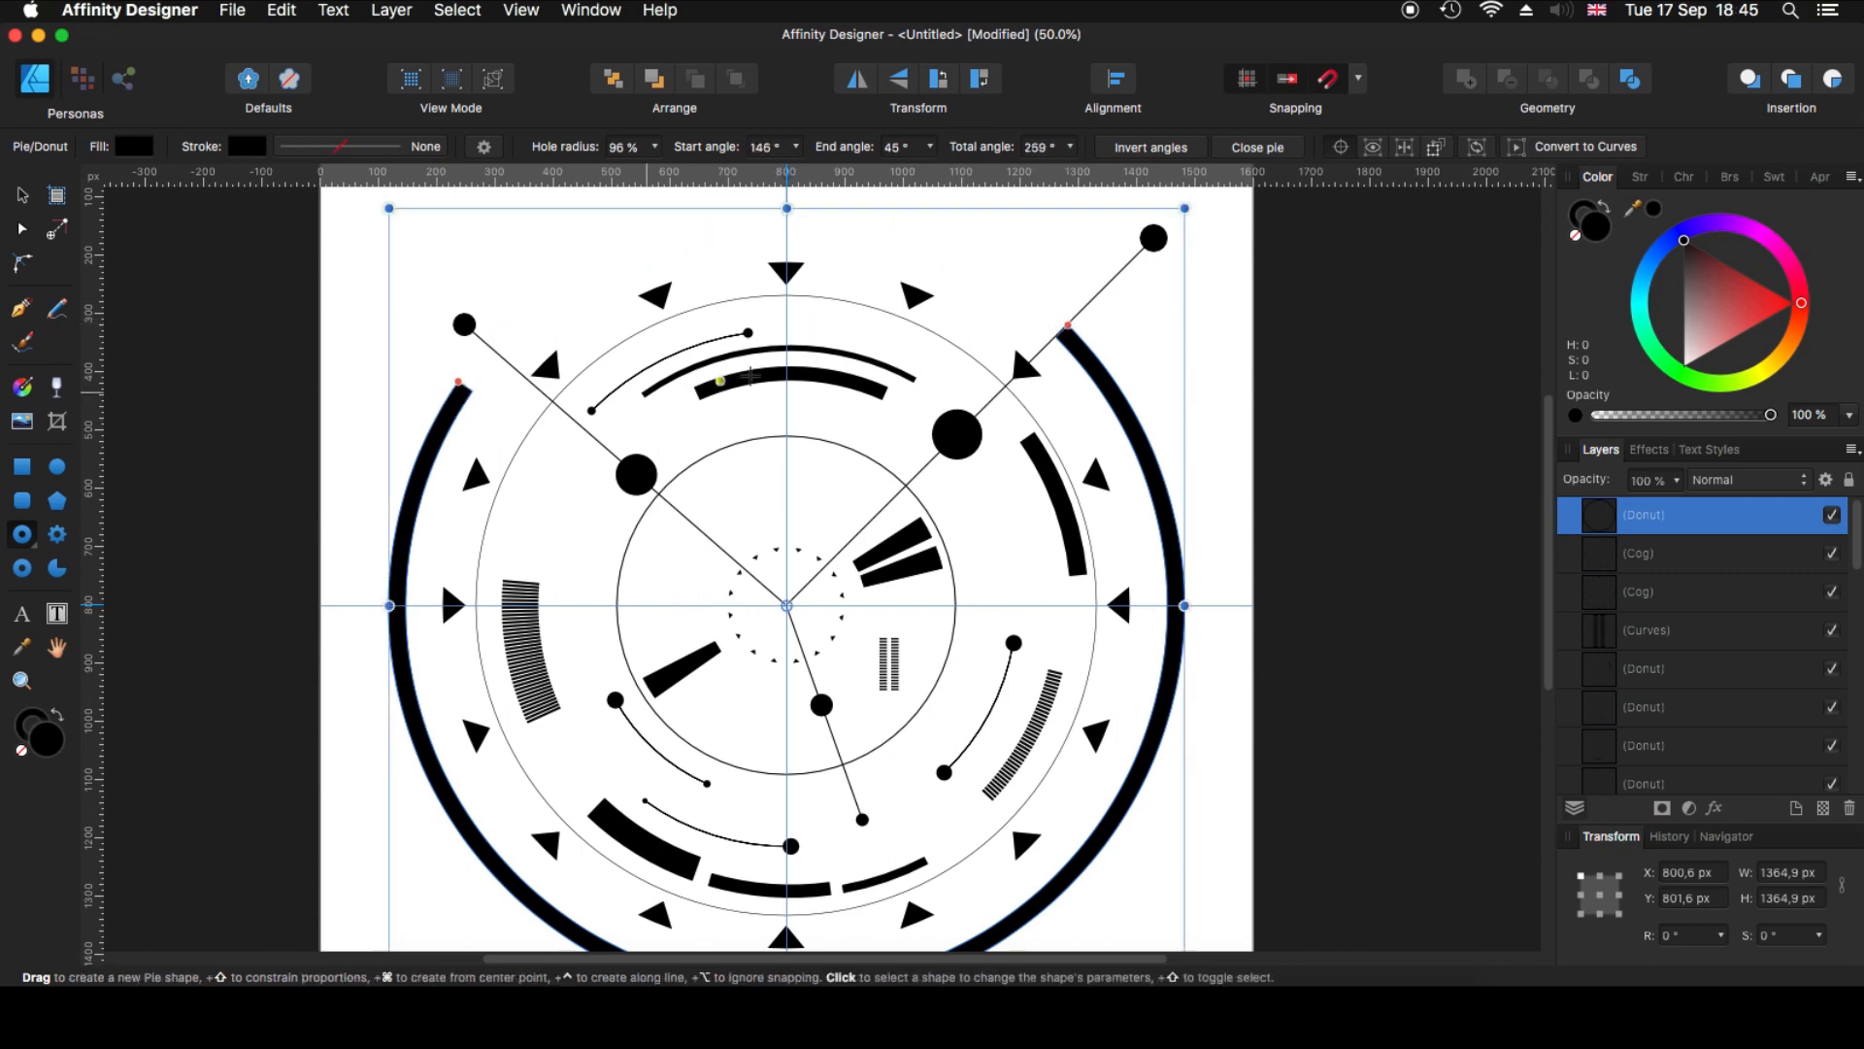
left_click_drag(1065, 320, 988, 937)
scroll(1065, 707, "down", 5)
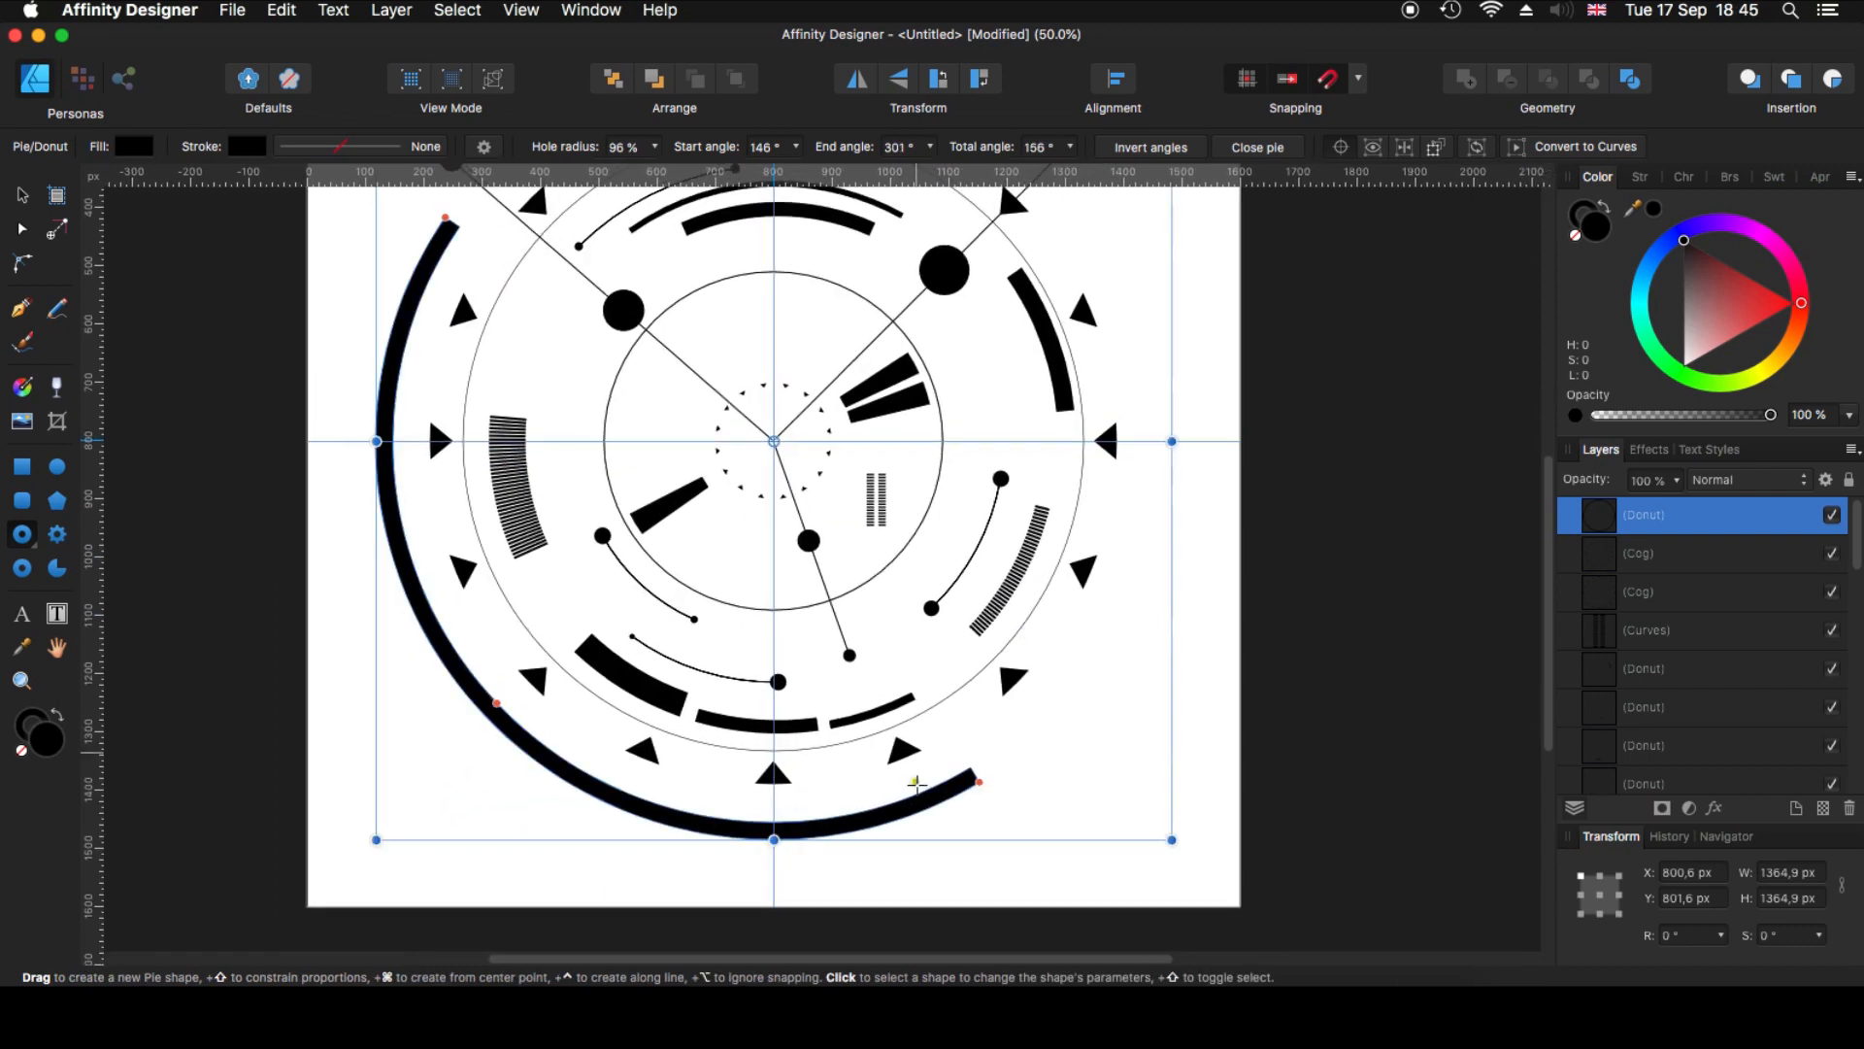
left_click_drag(970, 777, 863, 827)
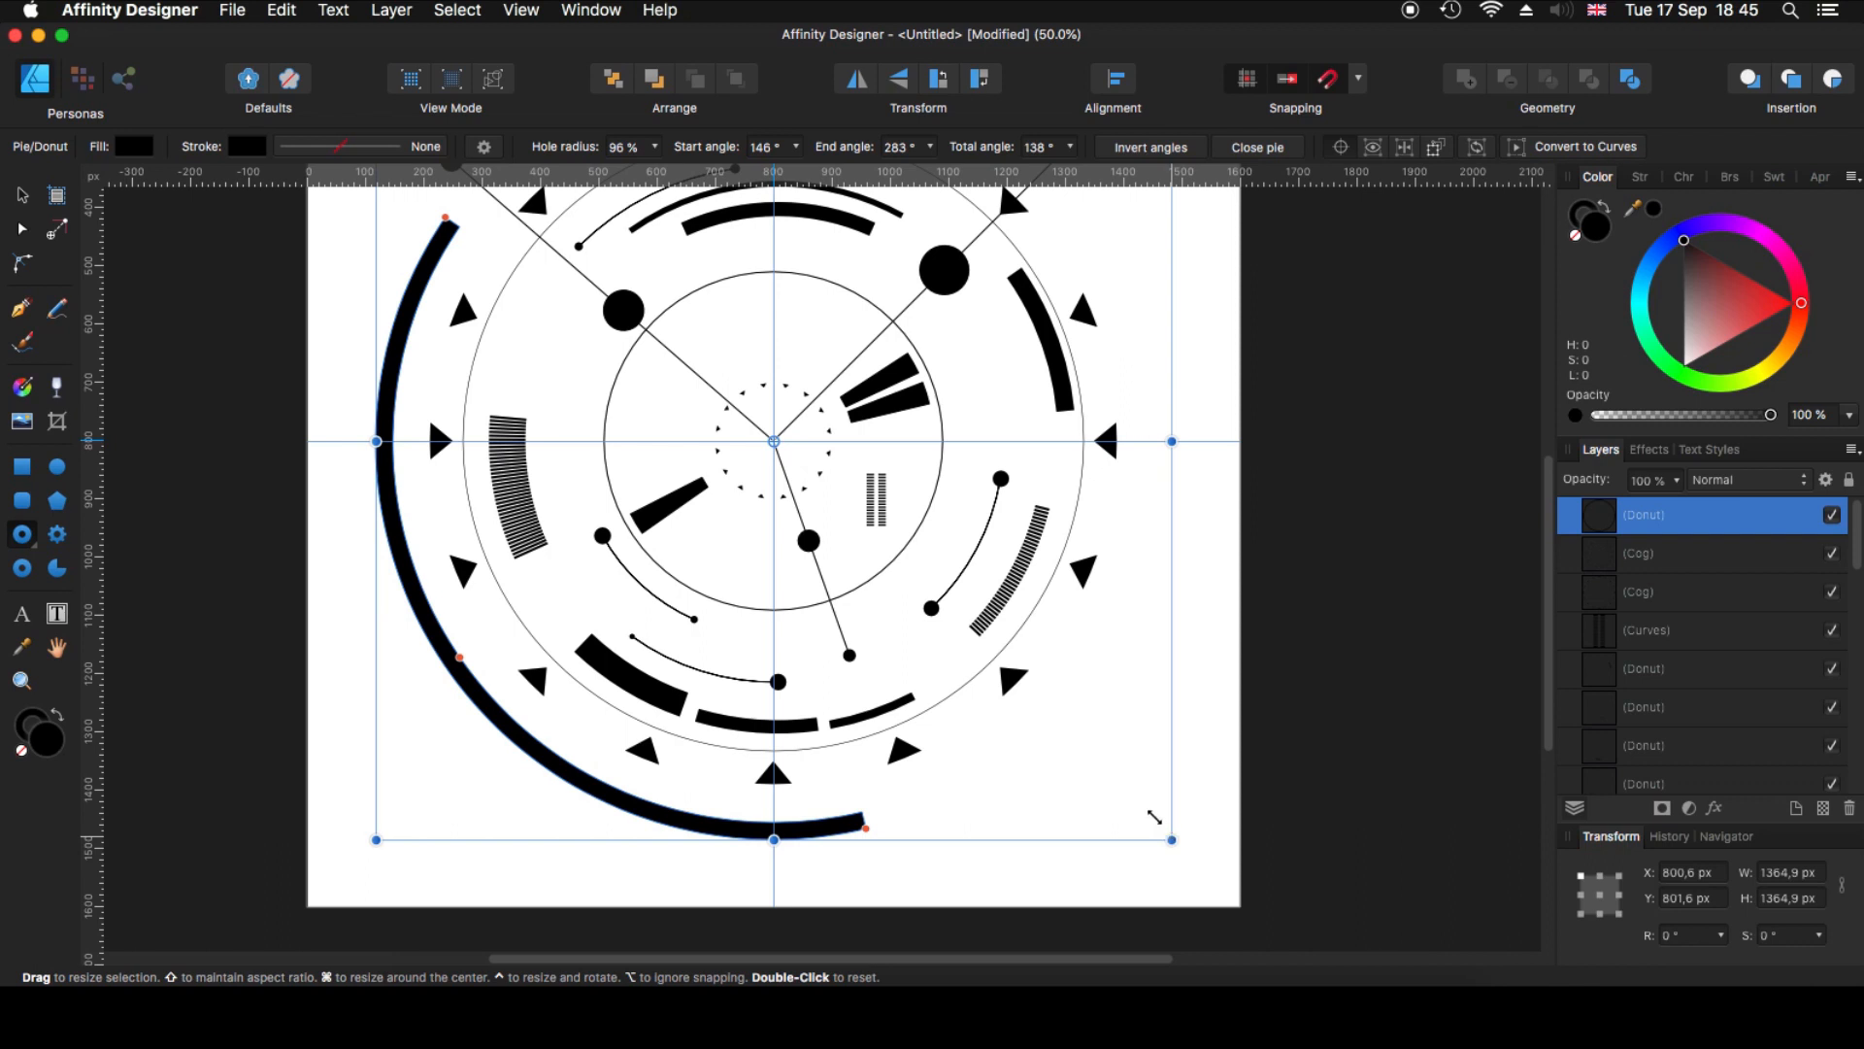
mouse_move(1155, 817)
left_mouse_down()
mouse_move(1132, 790)
mouse_move(1142, 809)
left_mouse_up()
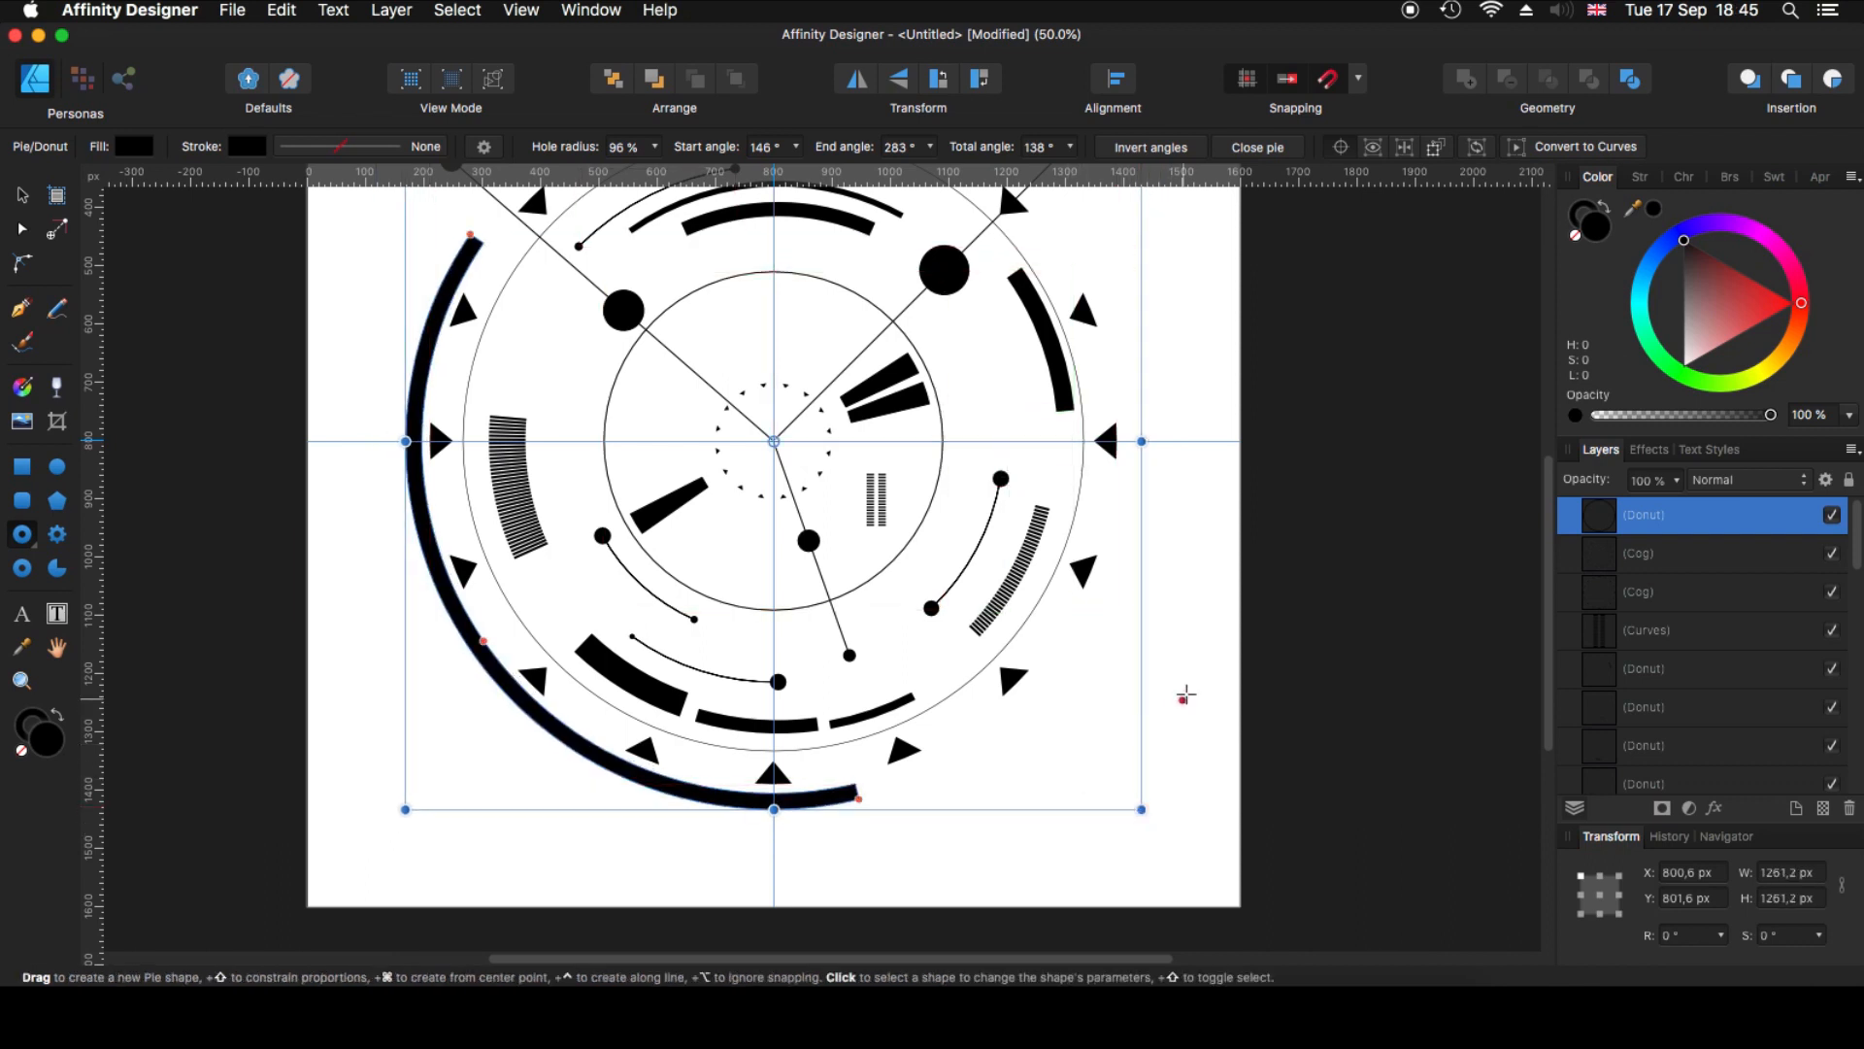
left_click(1185, 695)
scroll(874, 650, "up", 3)
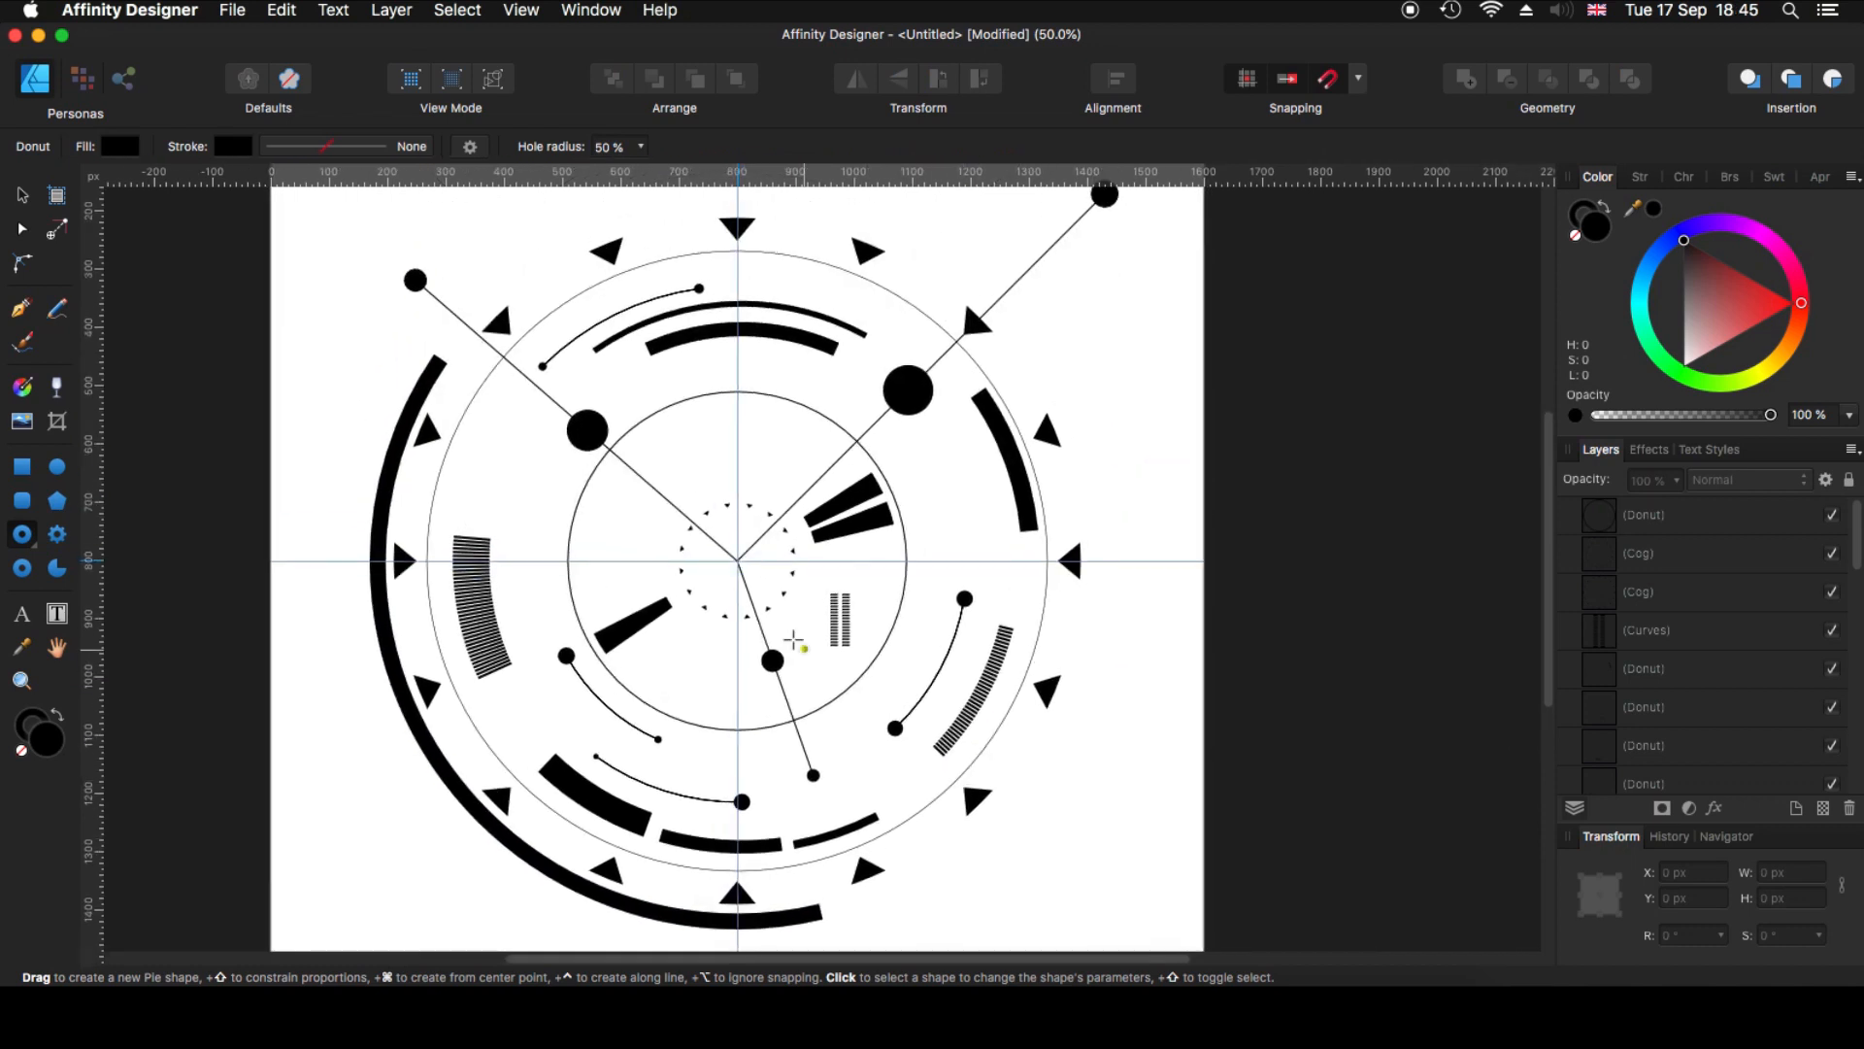
- Duplicate the large lower-left arc in place and rotate the copy to about -152° so it spans the upper-right side
left_click(22, 198)
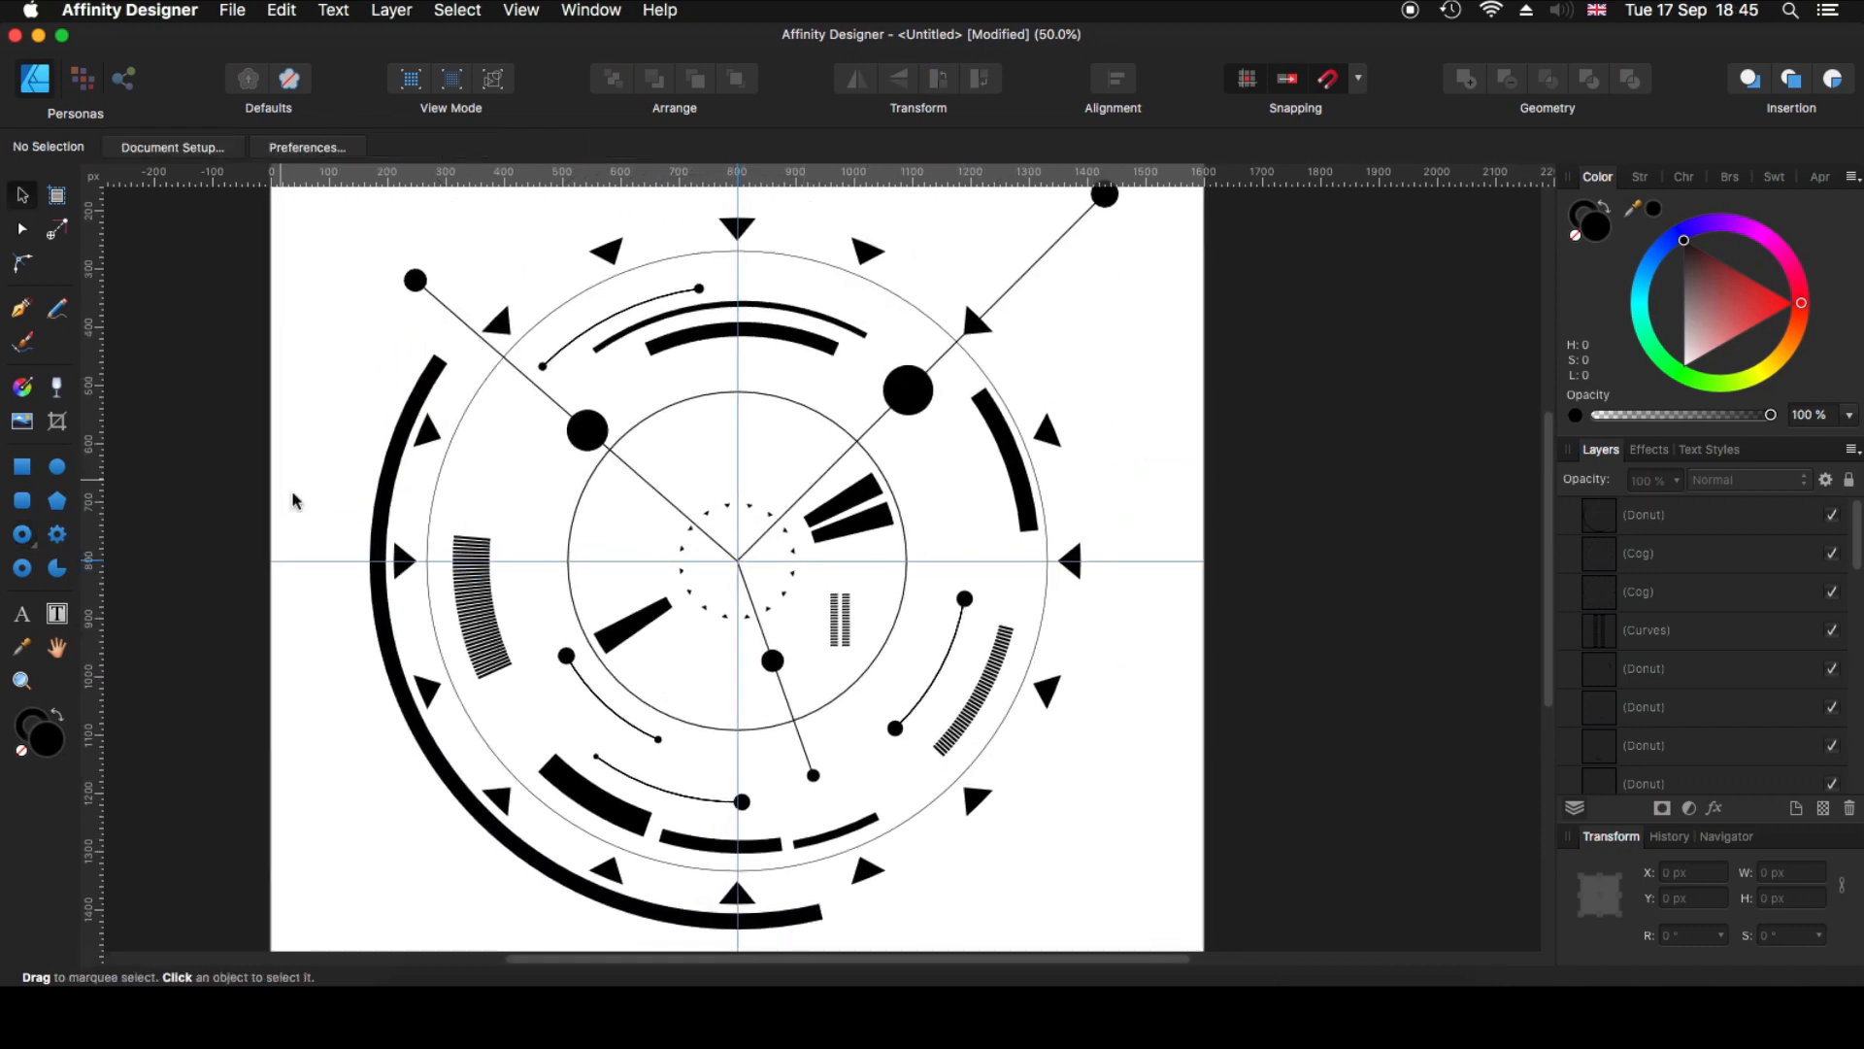
left_click(385, 636)
key("super+j")
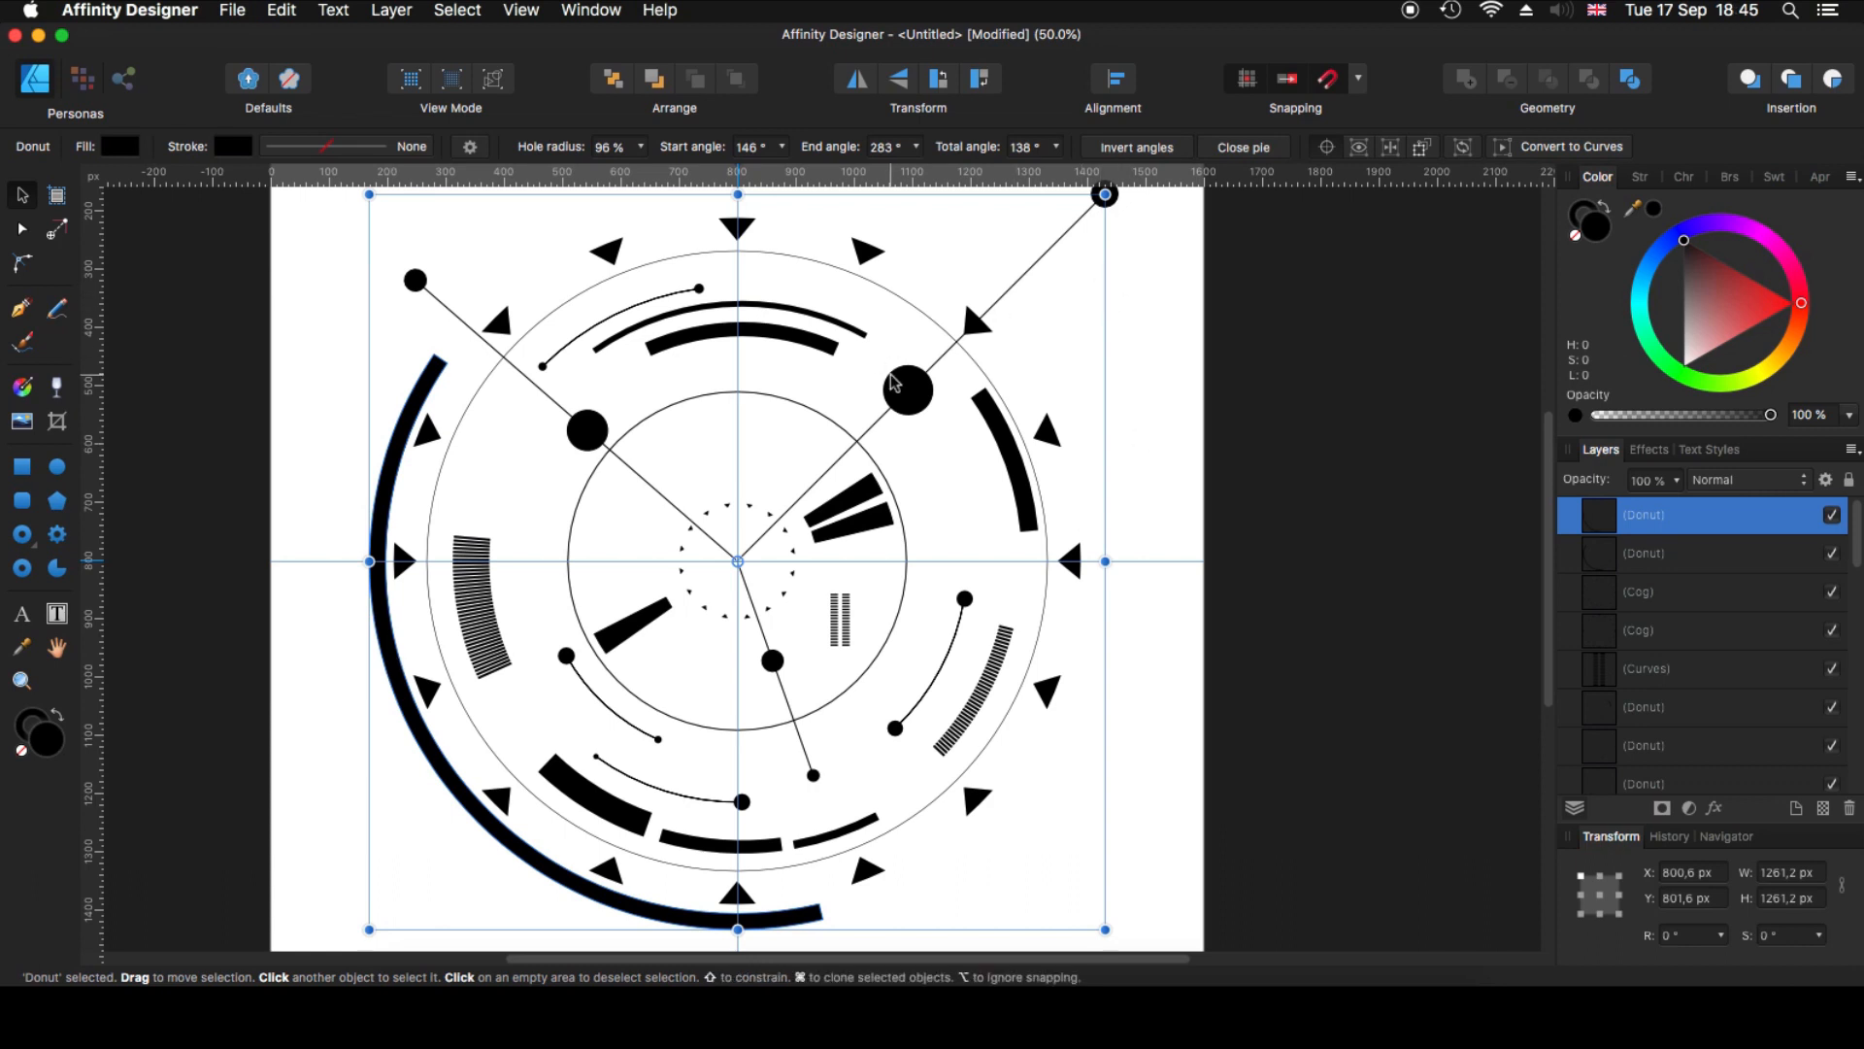
key("super+minus")
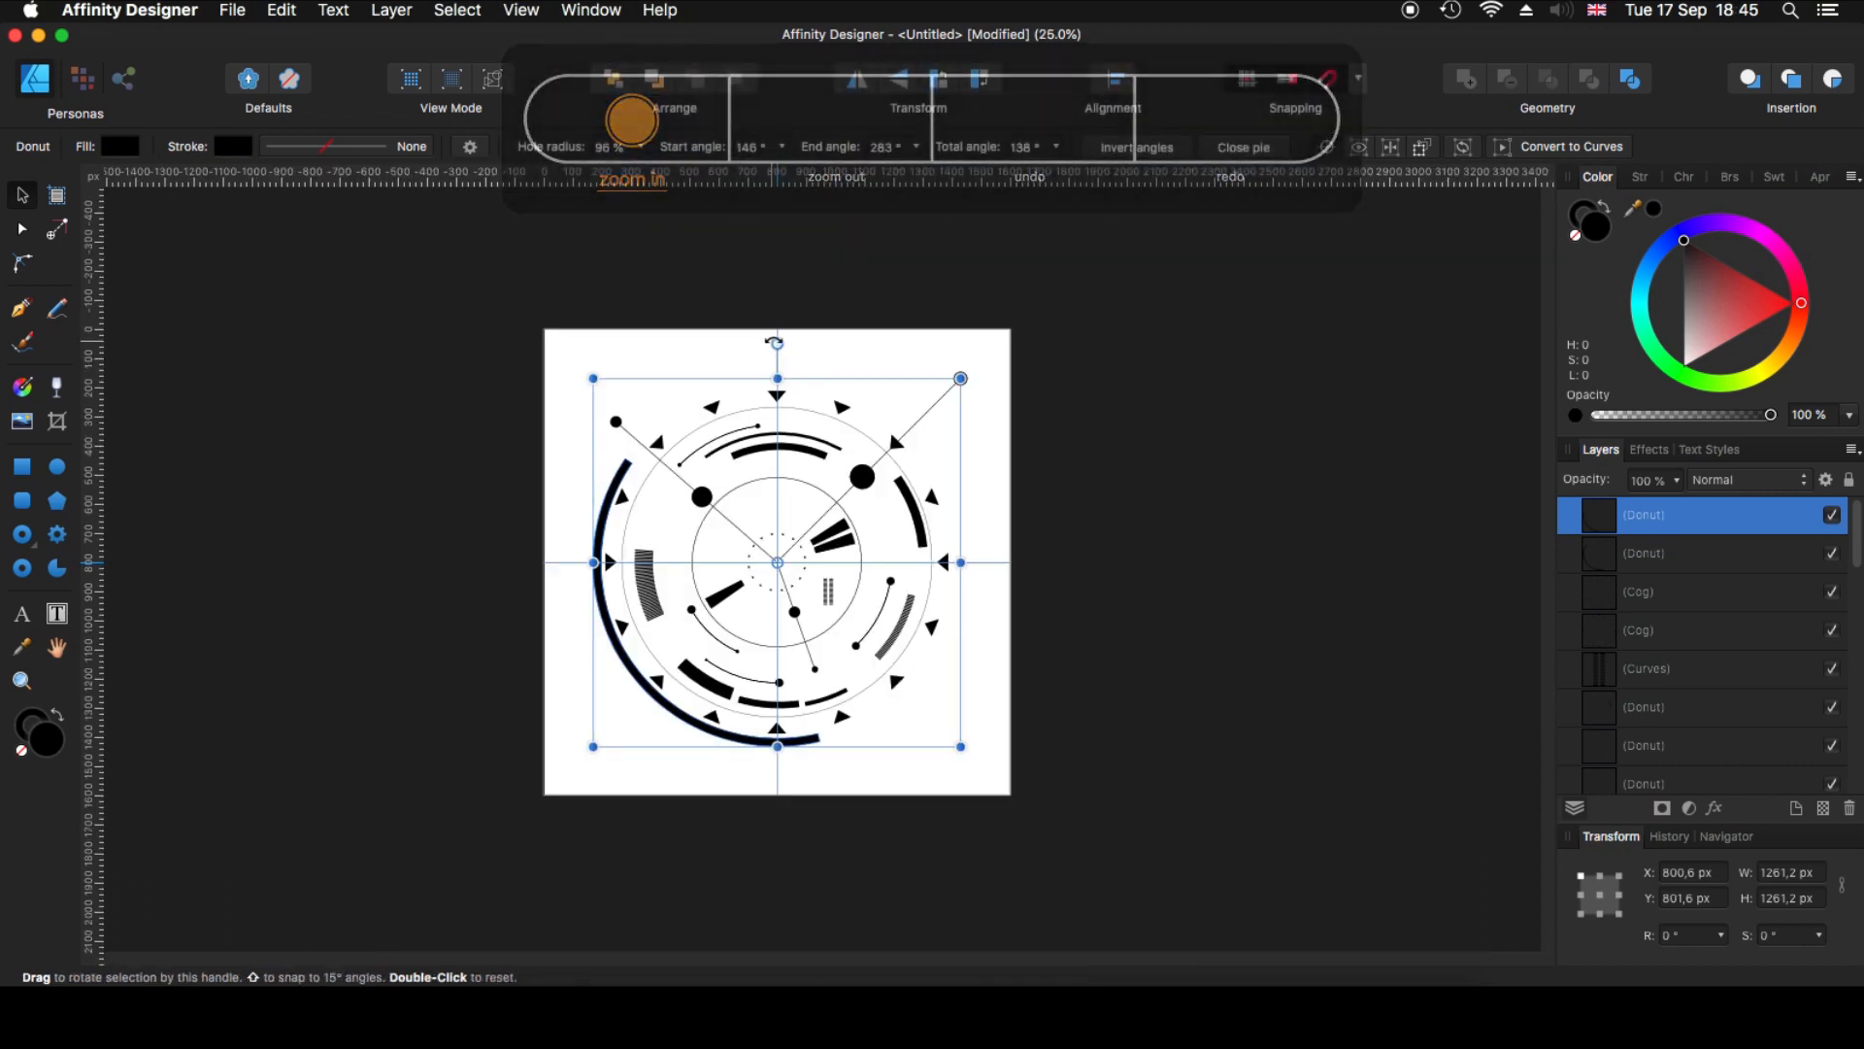
left_click_drag(779, 345, 918, 832)
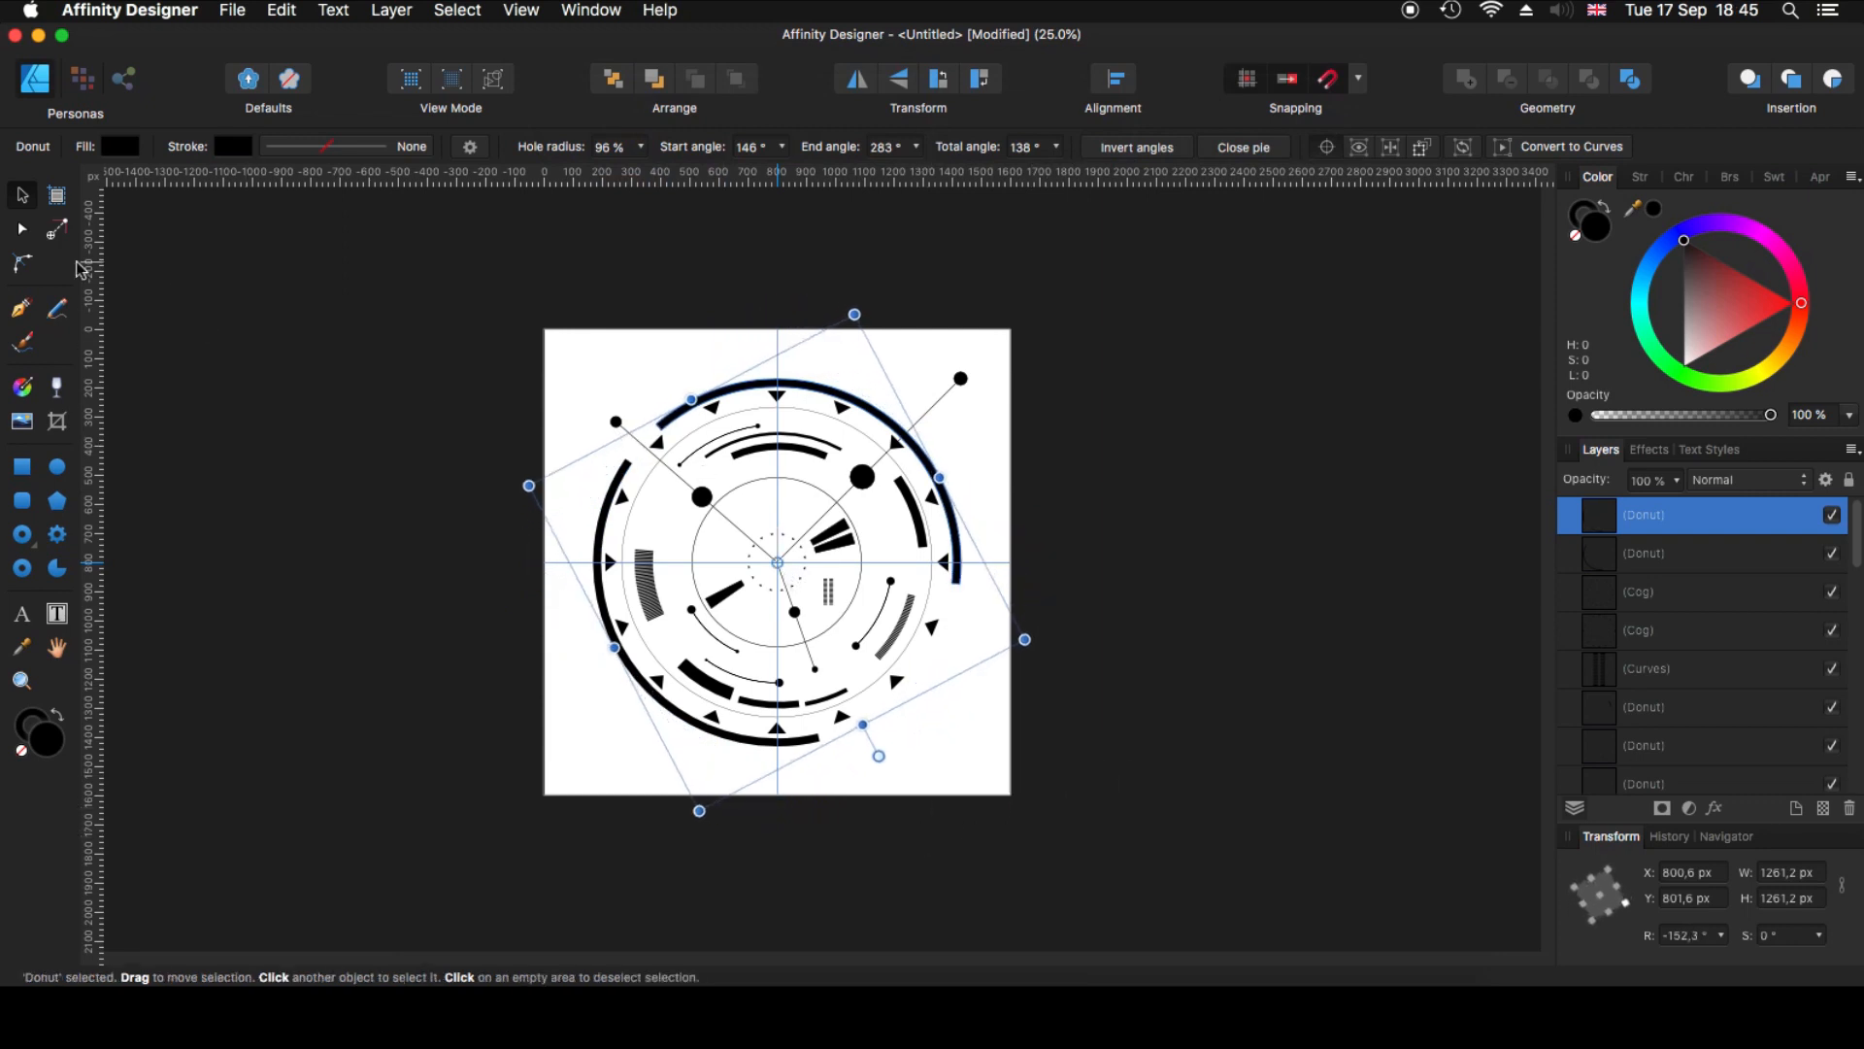
- Shorten the rotated arc copy by pulling its sweep end angle back to 260°
left_click(22, 229)
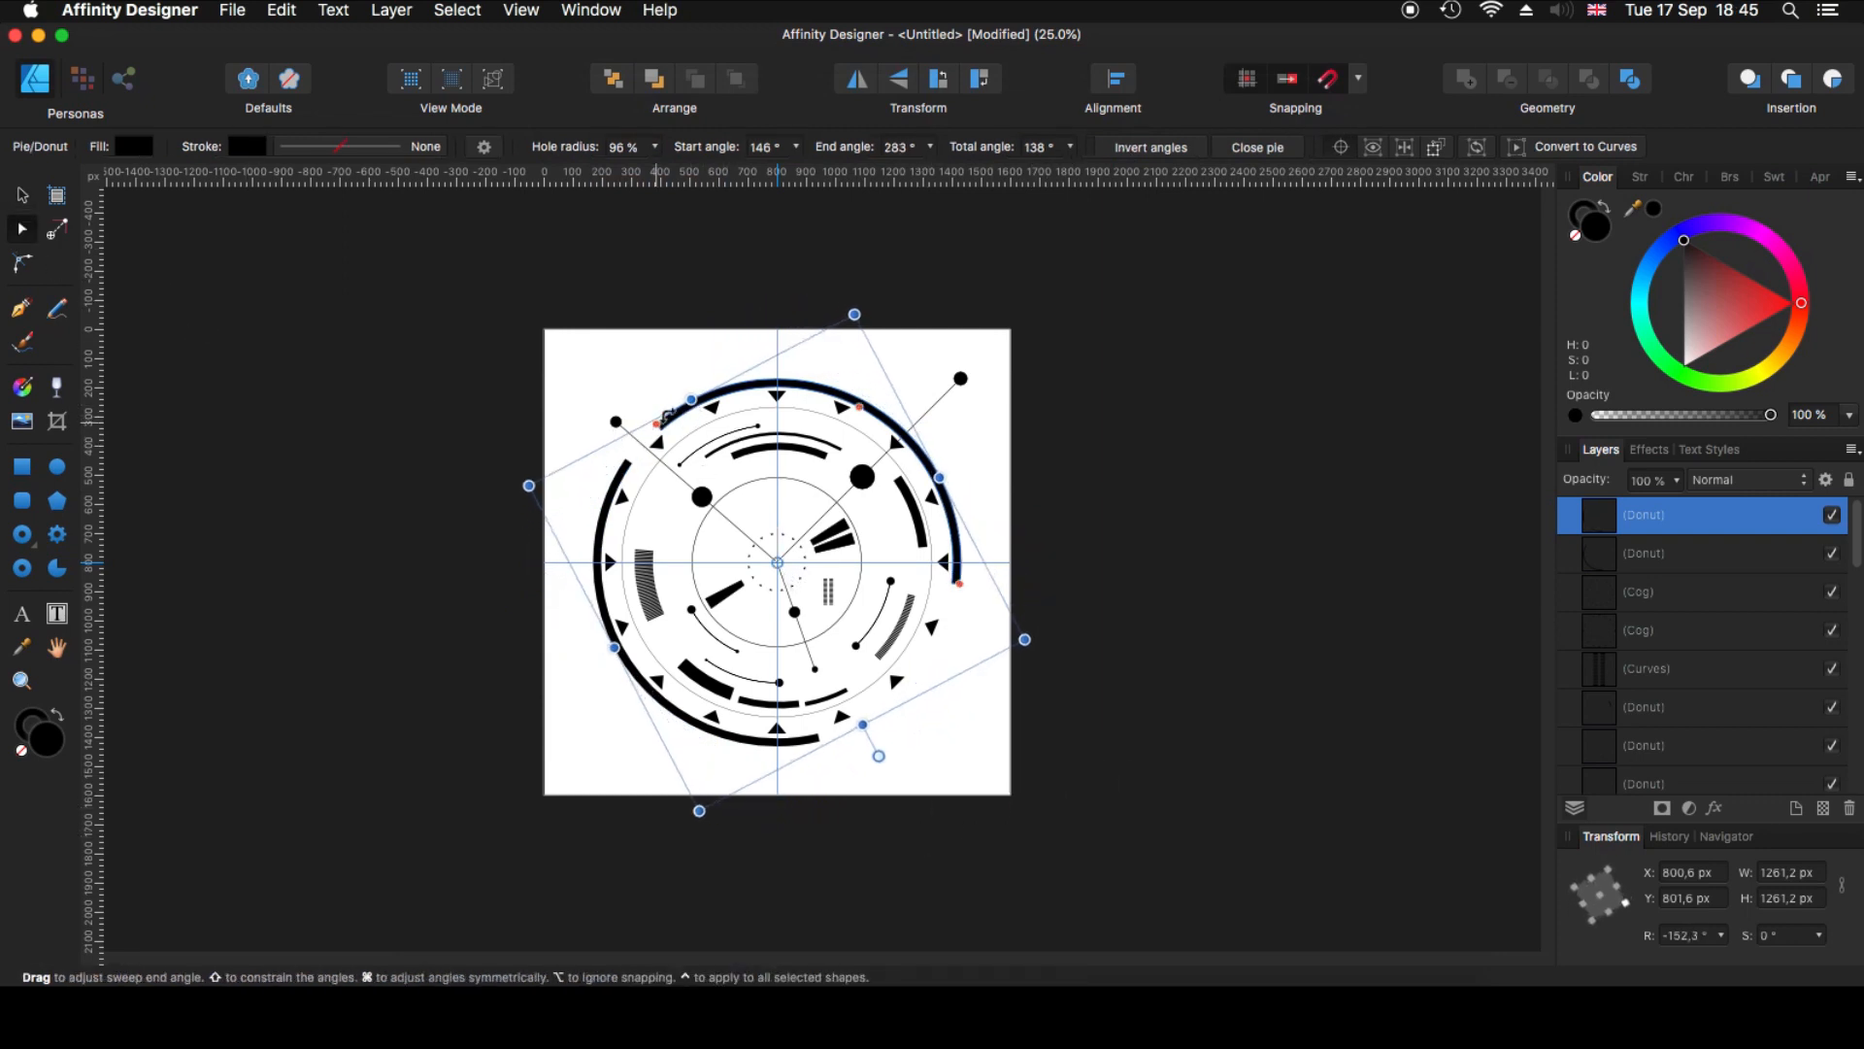
left_click_drag(666, 416, 725, 384)
key("v")
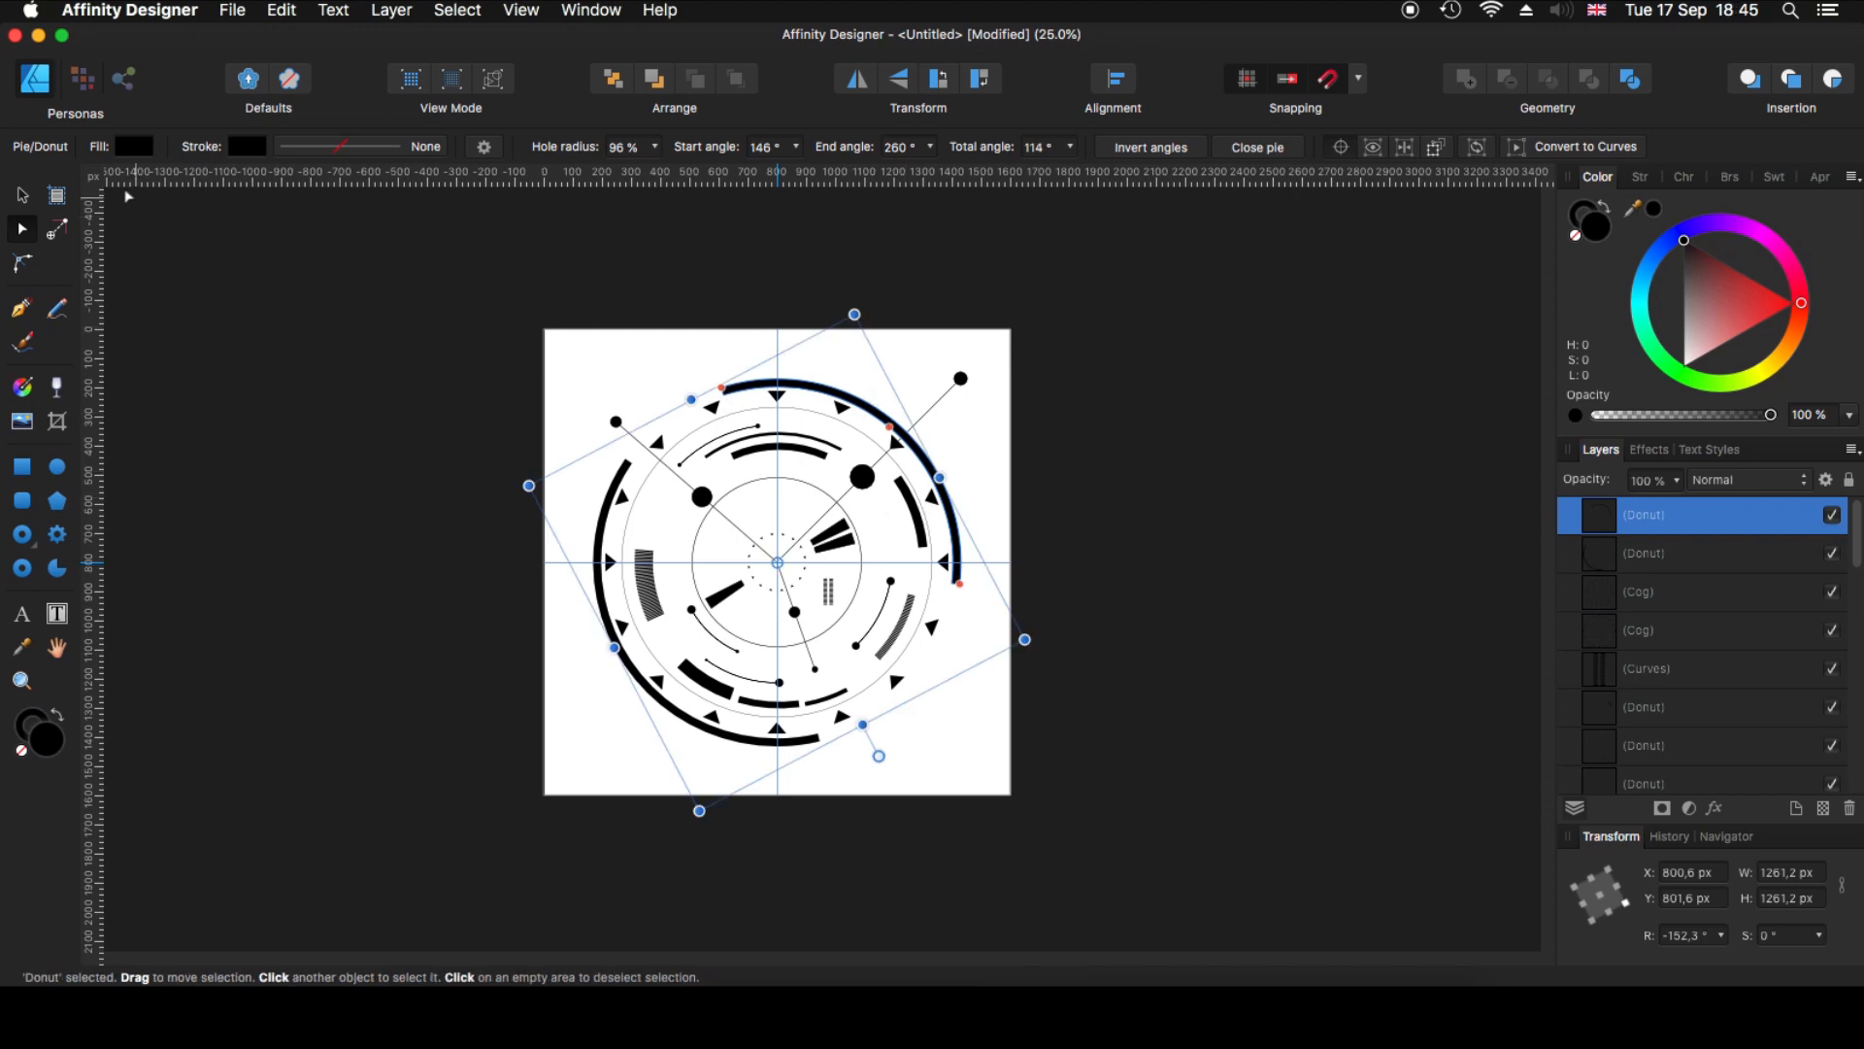
left_click(25, 197)
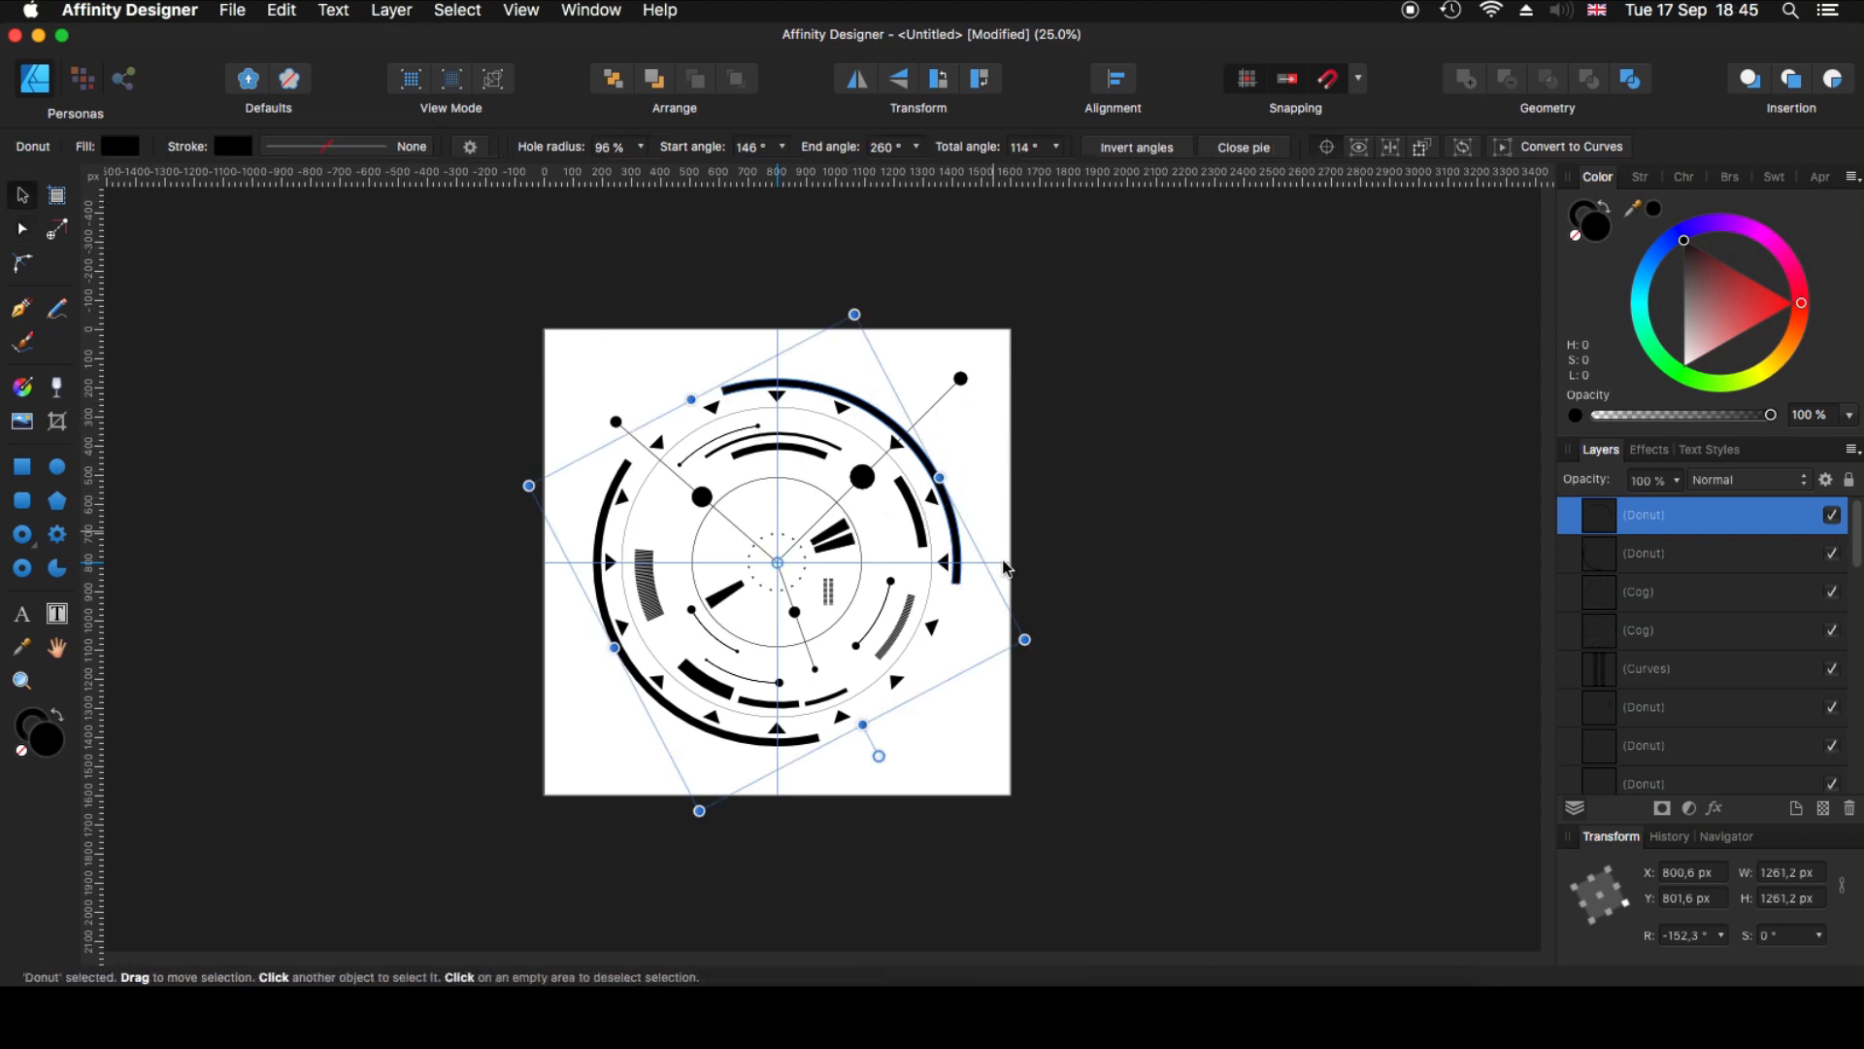
- Thicken the upper-right arc to a 90% hole radius and enlarge it around the centre to about 1386 px
left_click(22, 228)
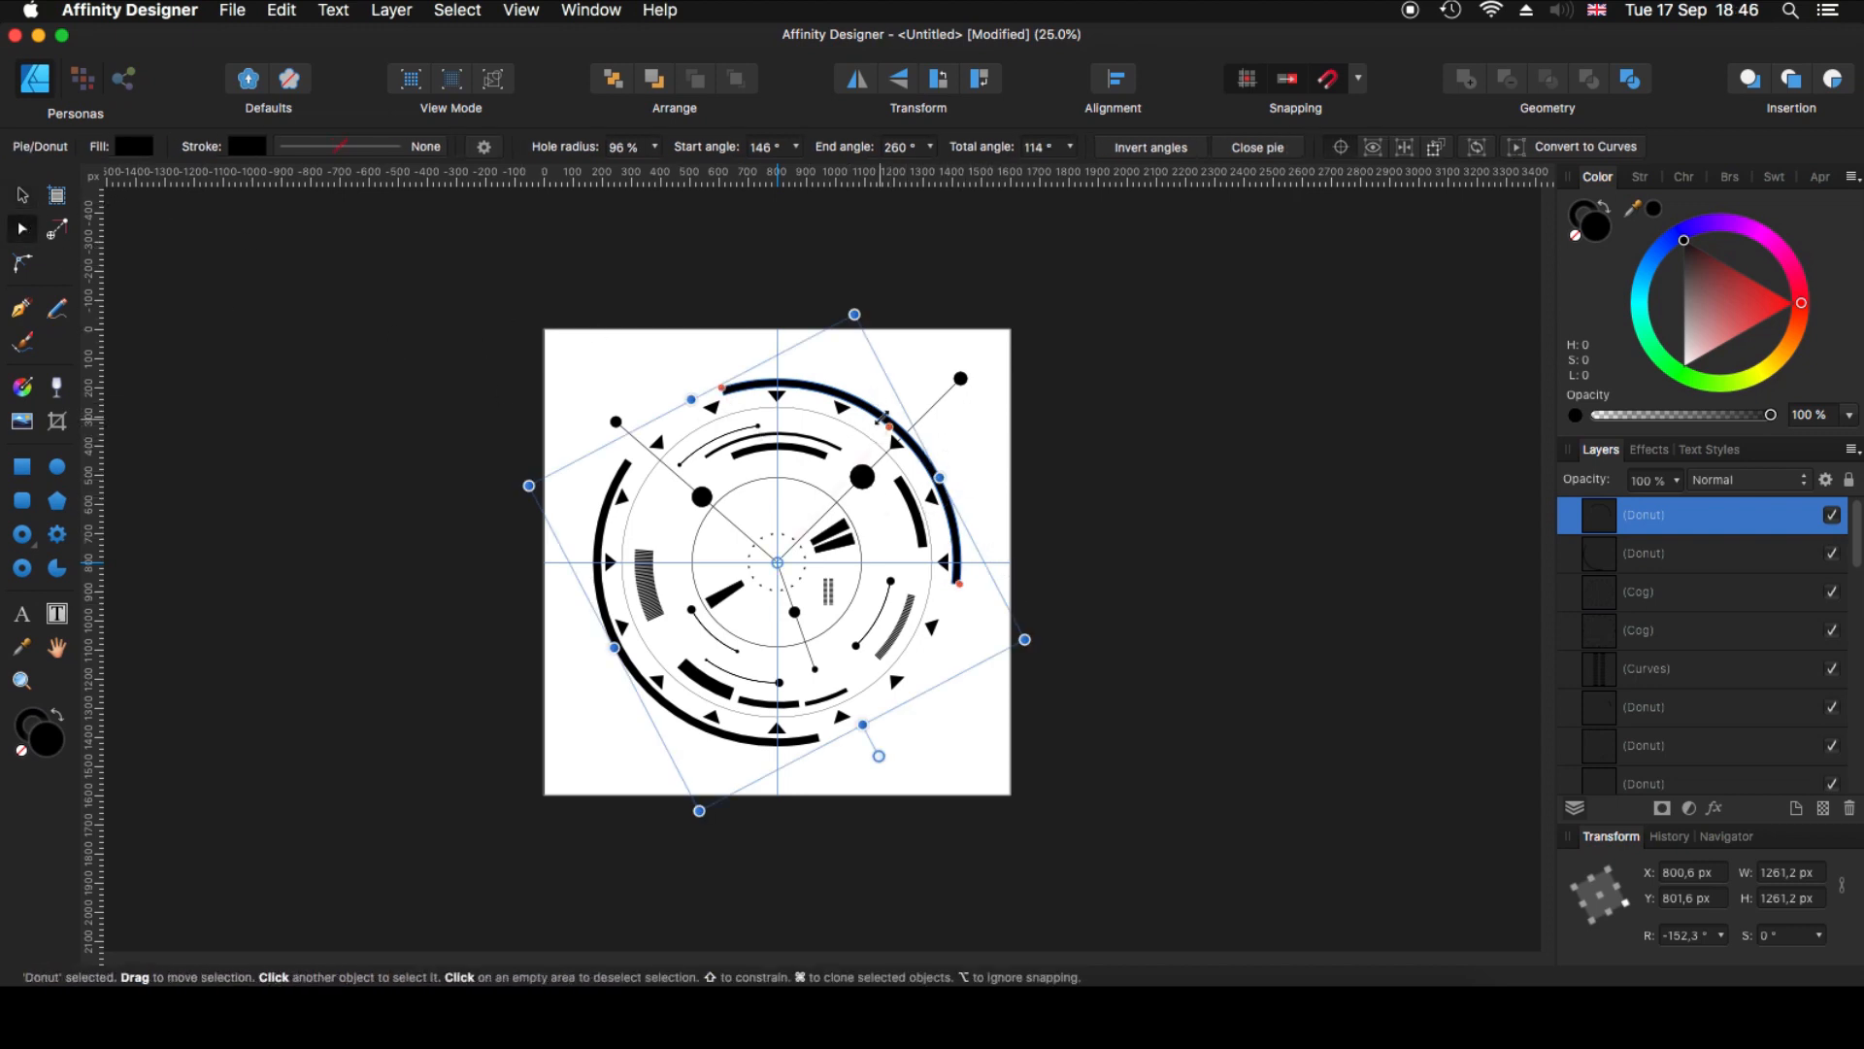
left_click_drag(887, 427, 884, 434)
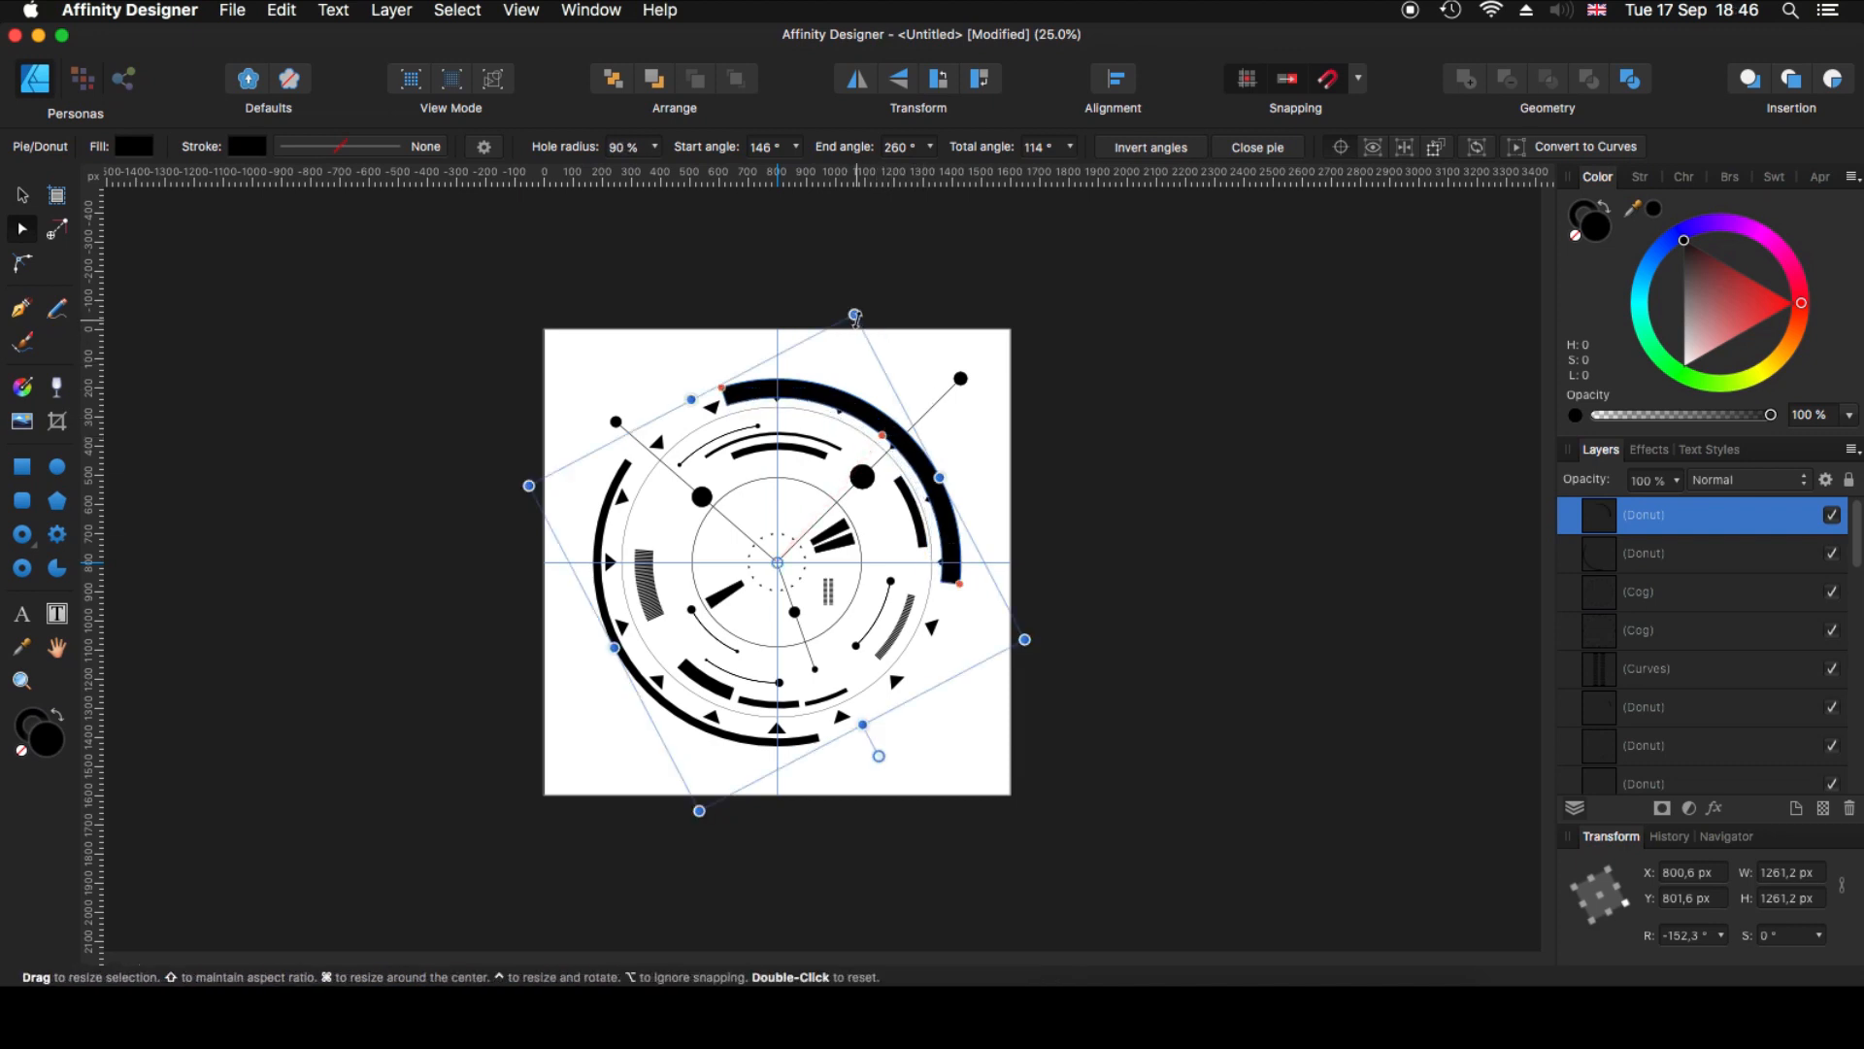
left_click_drag(854, 313, 862, 289)
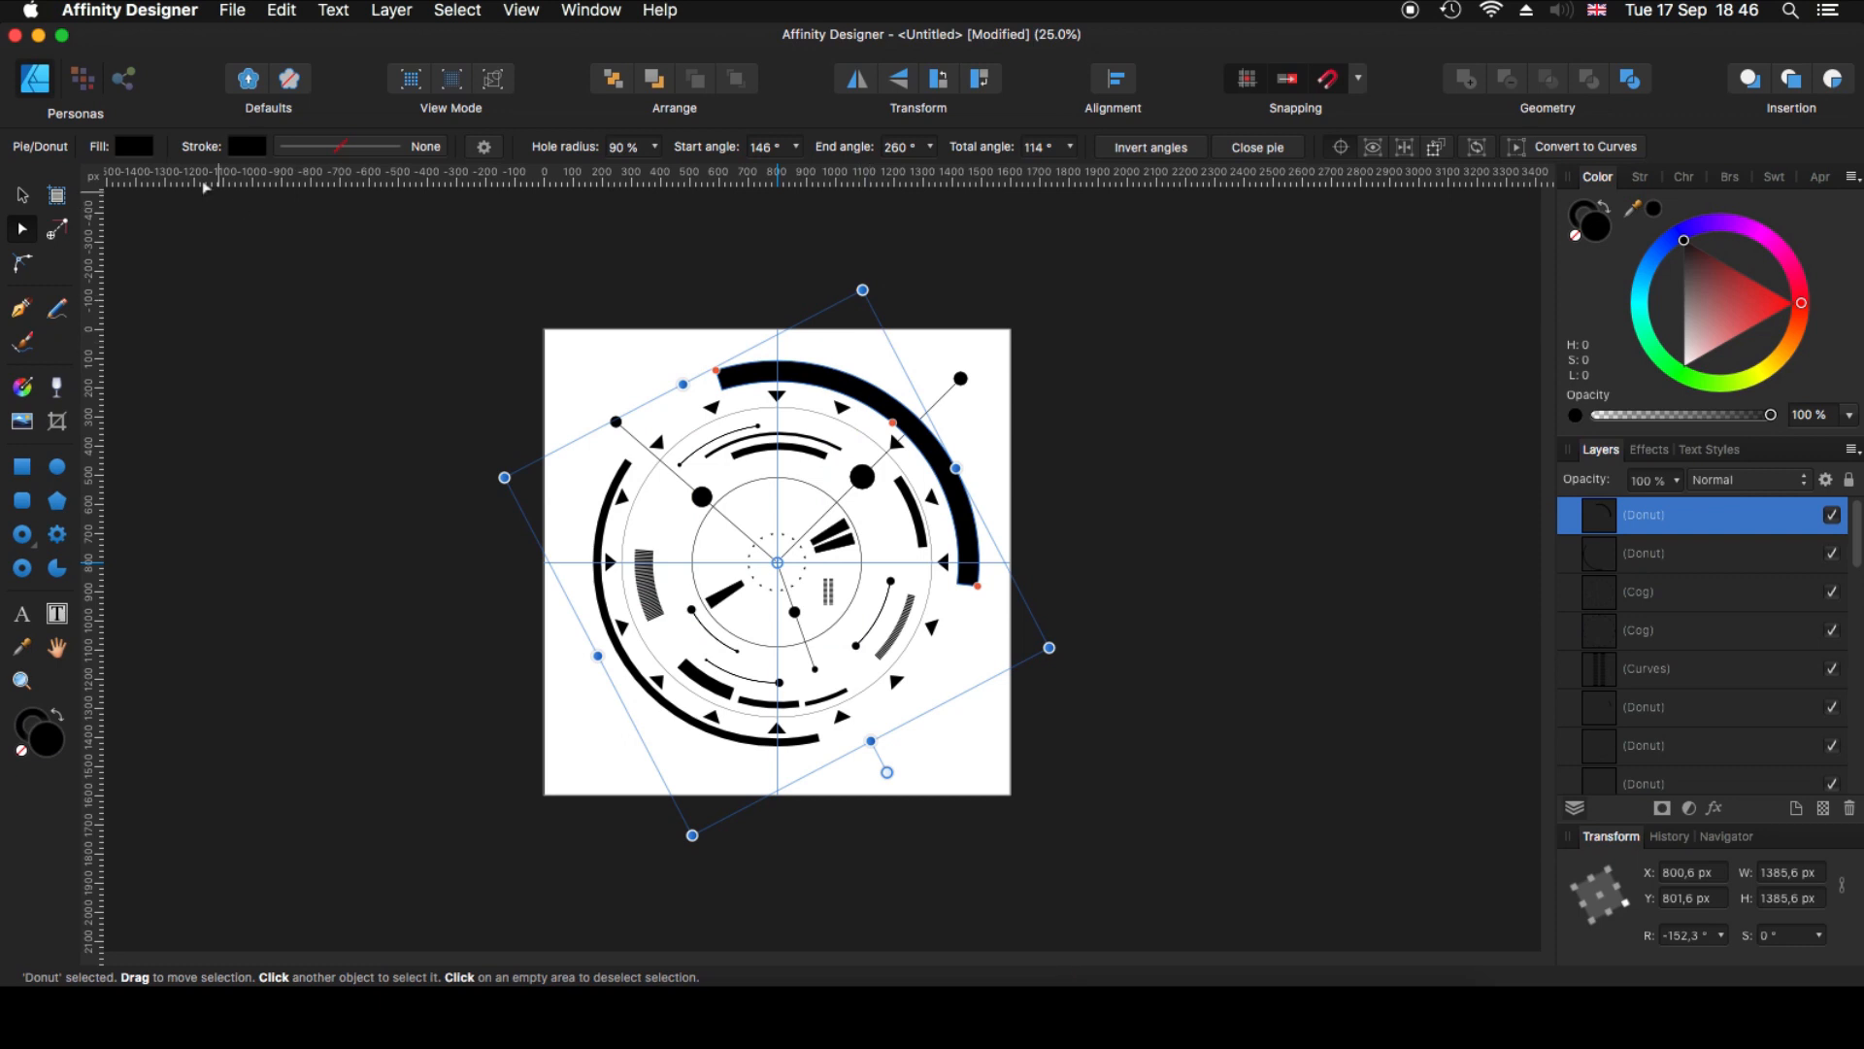
- Turn the upper-right arc into an outline by removing its fill and giving it a 4 px solid black stroke
left_click(136, 147)
left_click(377, 173)
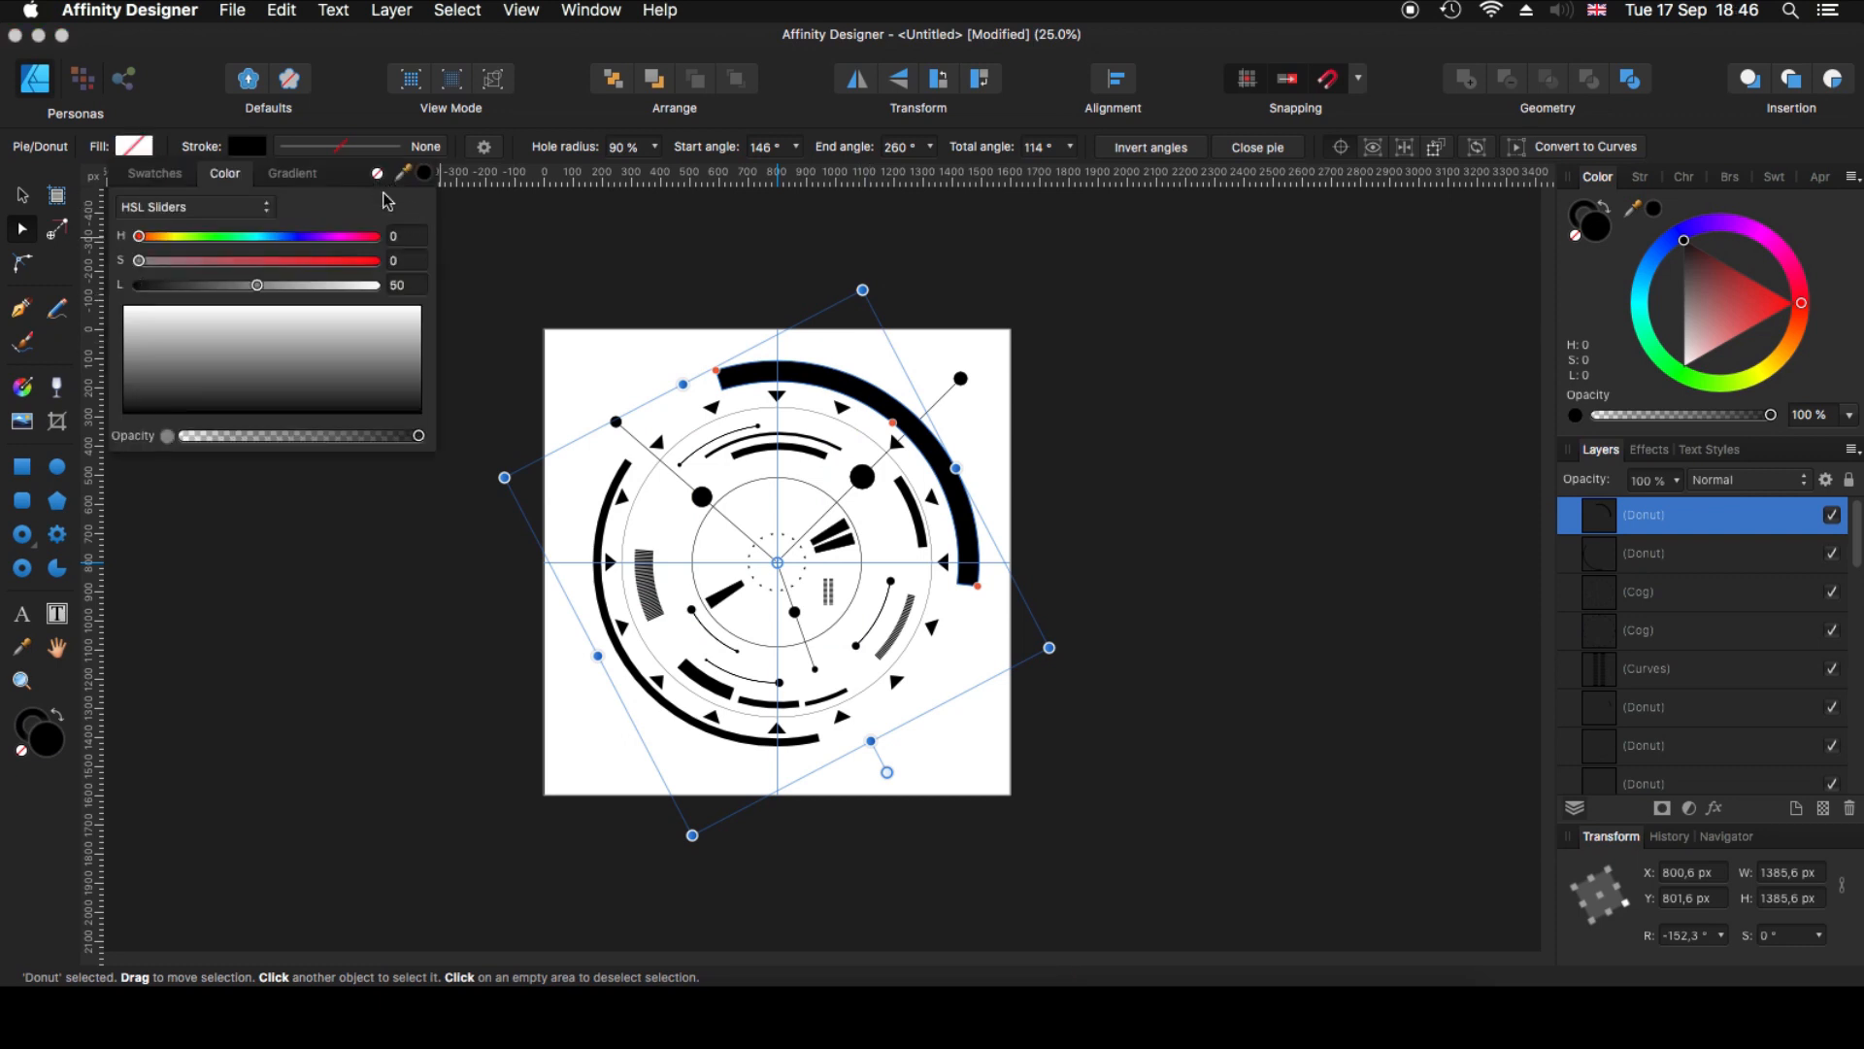
left_click(388, 142)
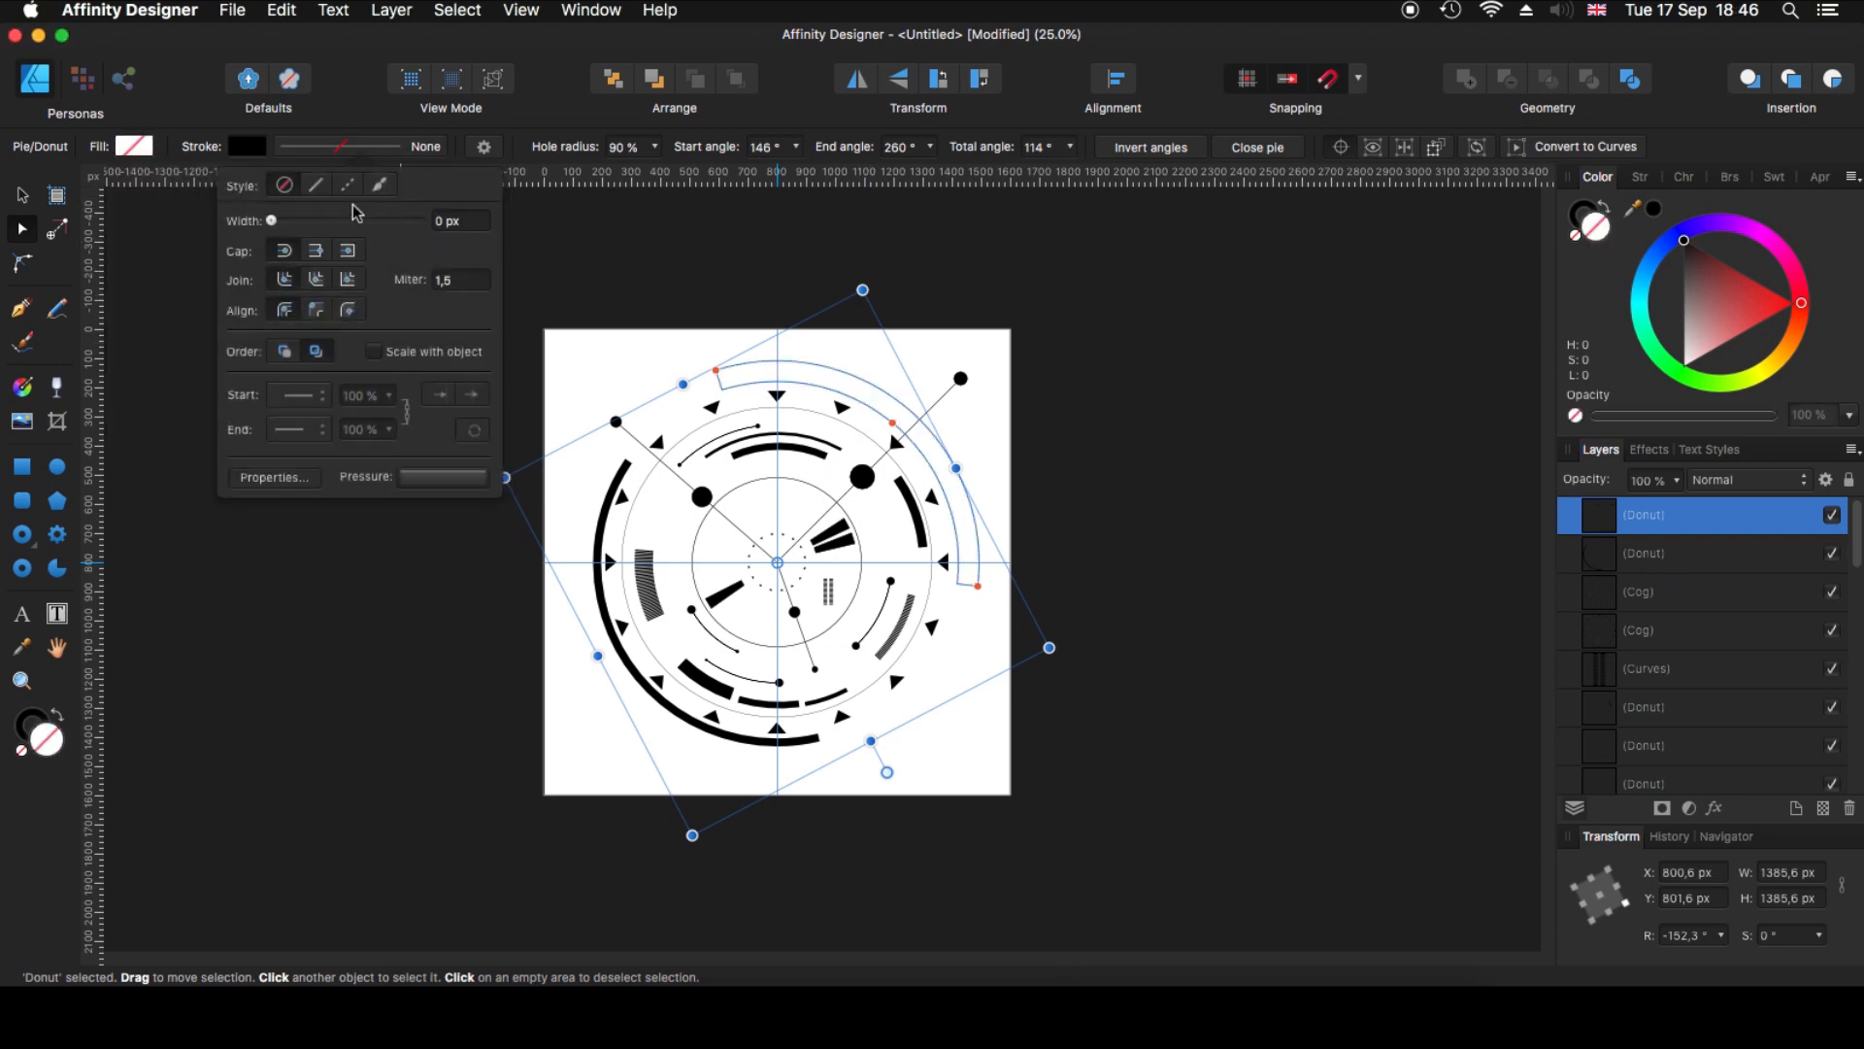
left_click_drag(270, 222, 297, 223)
left_click(446, 223)
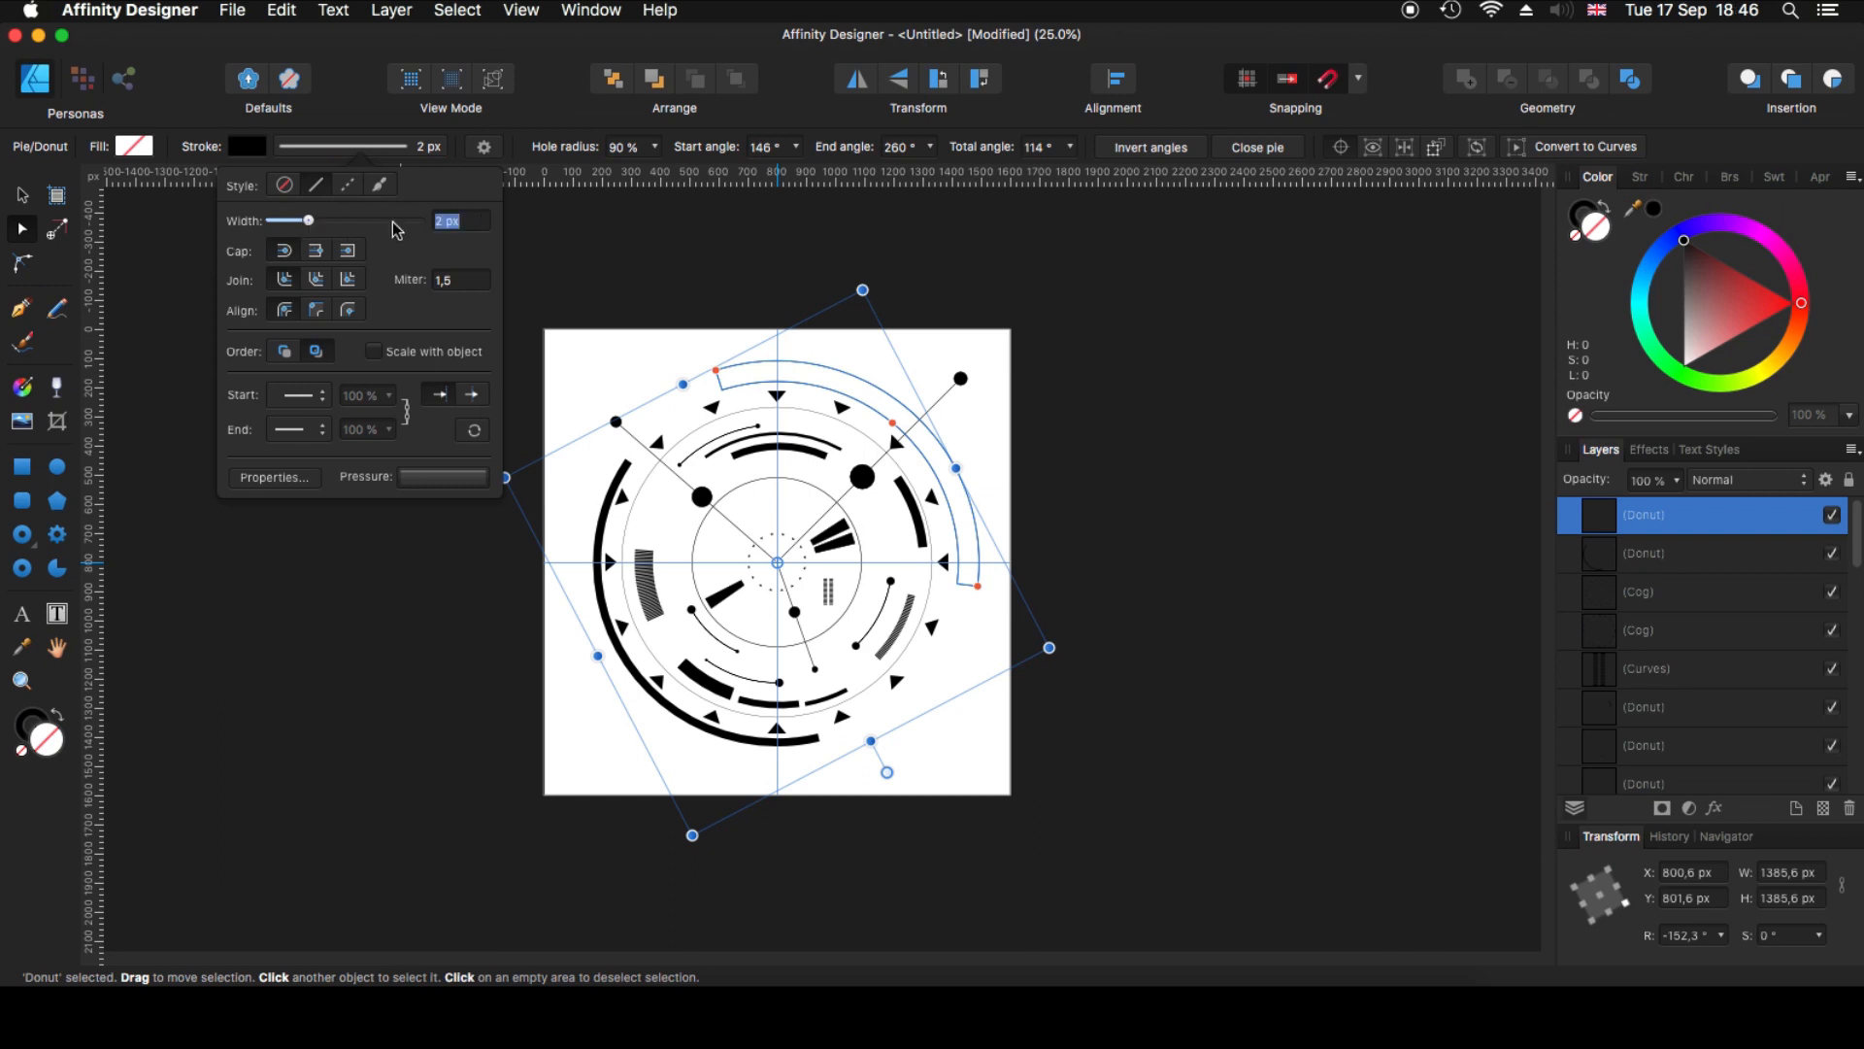
type("4")
left_click(724, 321)
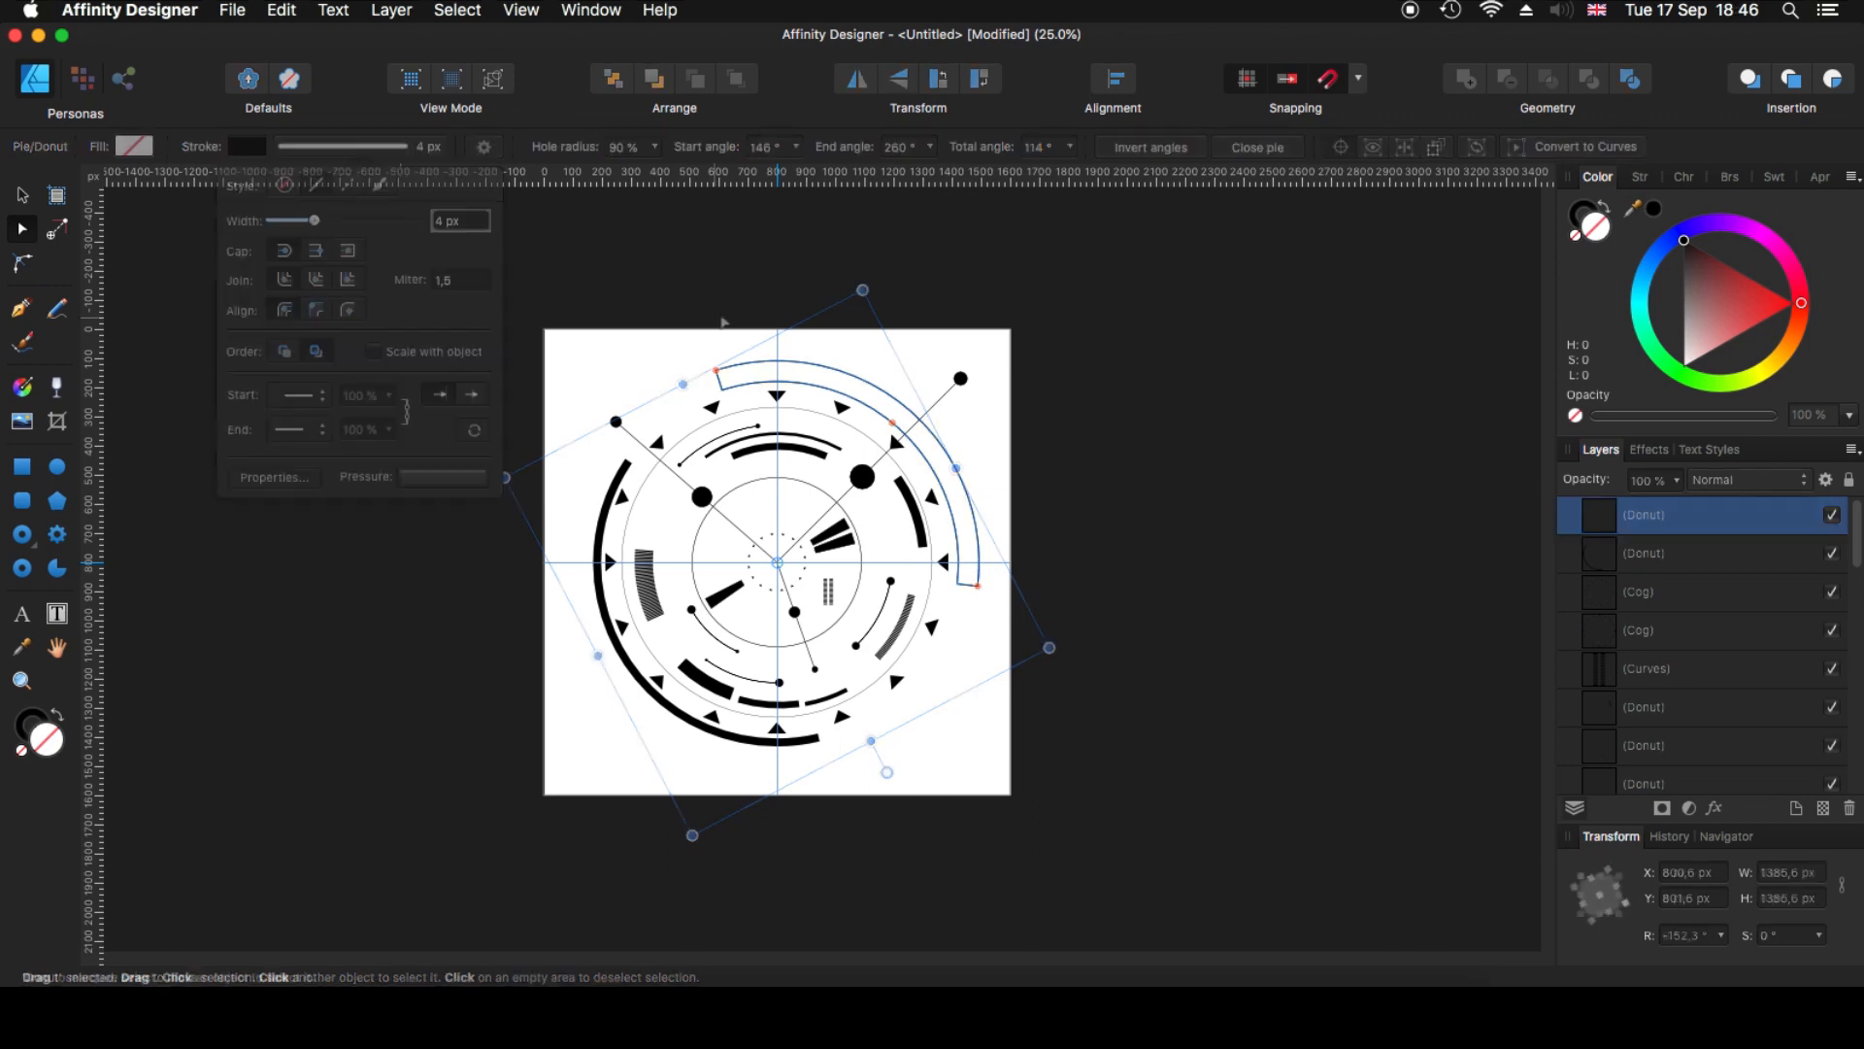